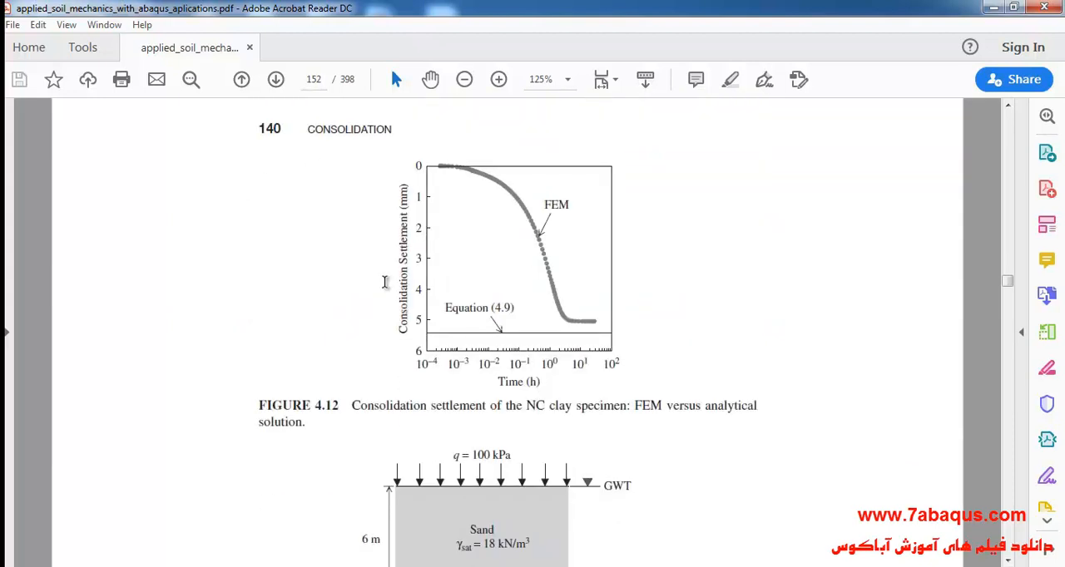
scroll(385, 283, down, 10)
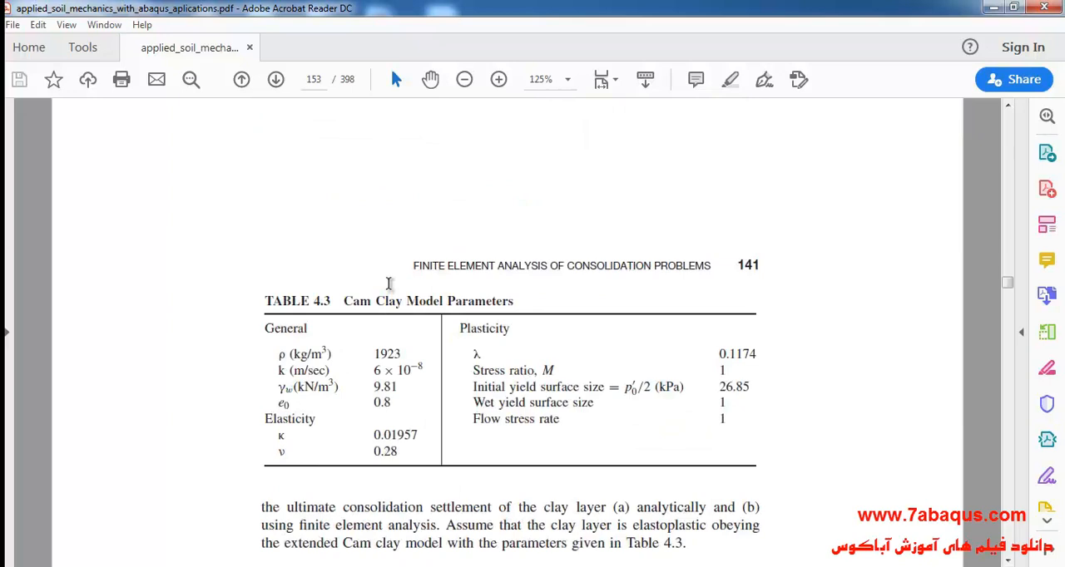
- Examine the consolidation example in the PDF, including the finite element discretization in Figure 4.14 and the Cam Clay parameters in Table 4.3
scroll(388, 284, down, 12)
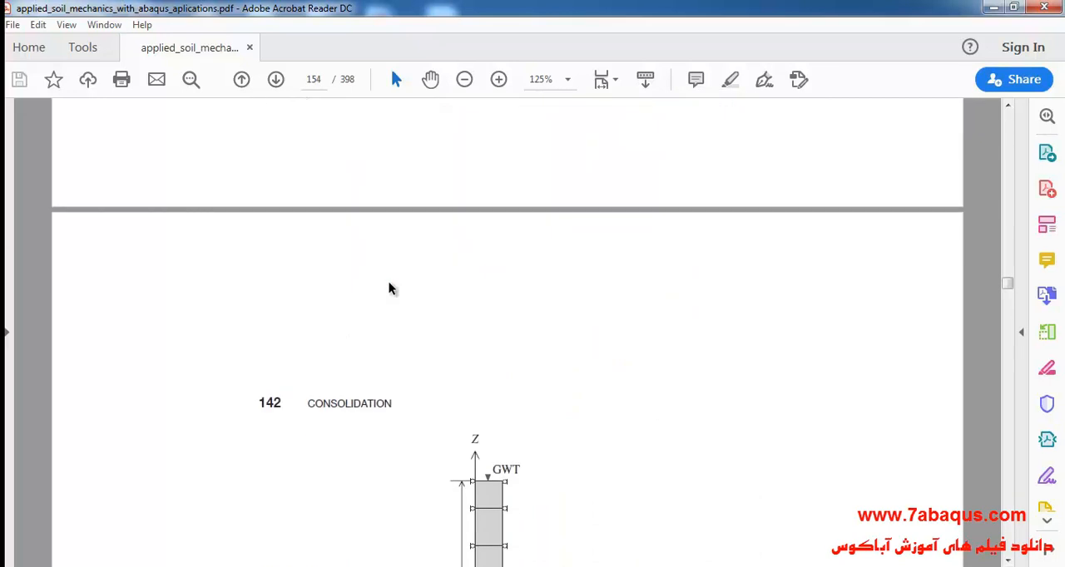
scroll(389, 289, down, 1)
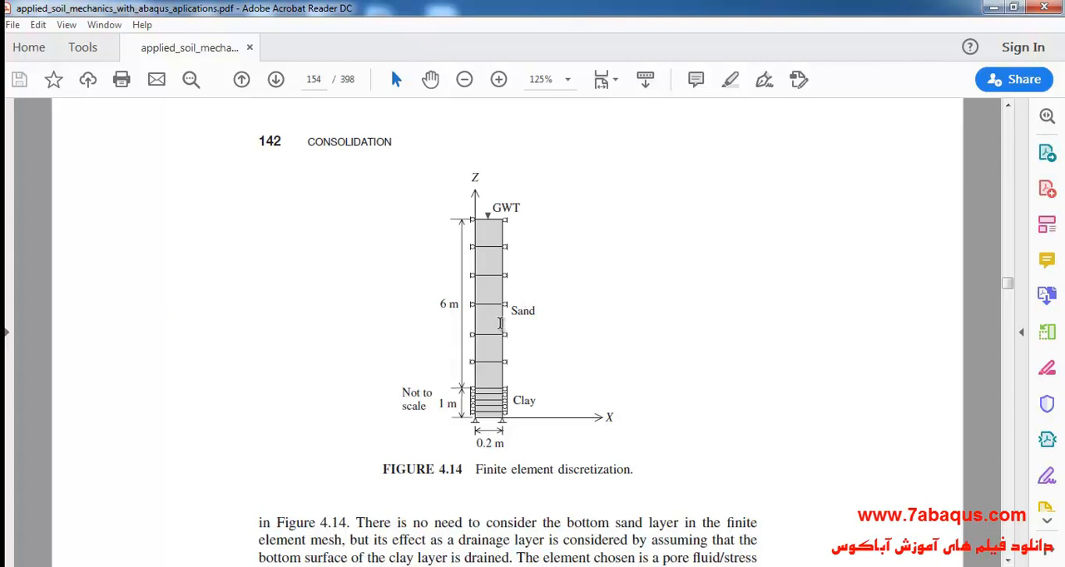
scroll(500, 324, up, 10)
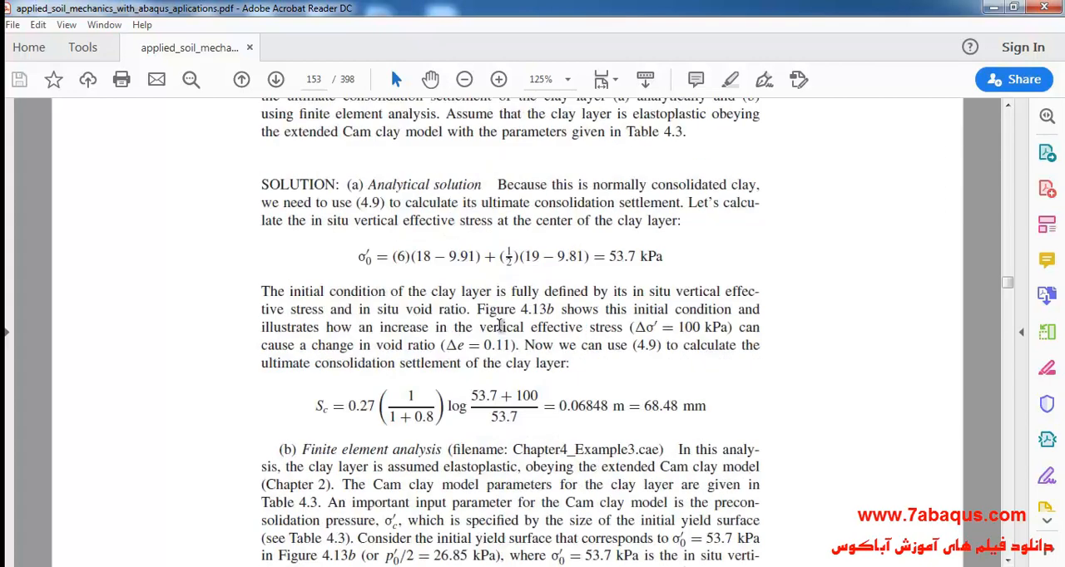
scroll(500, 324, up, 10)
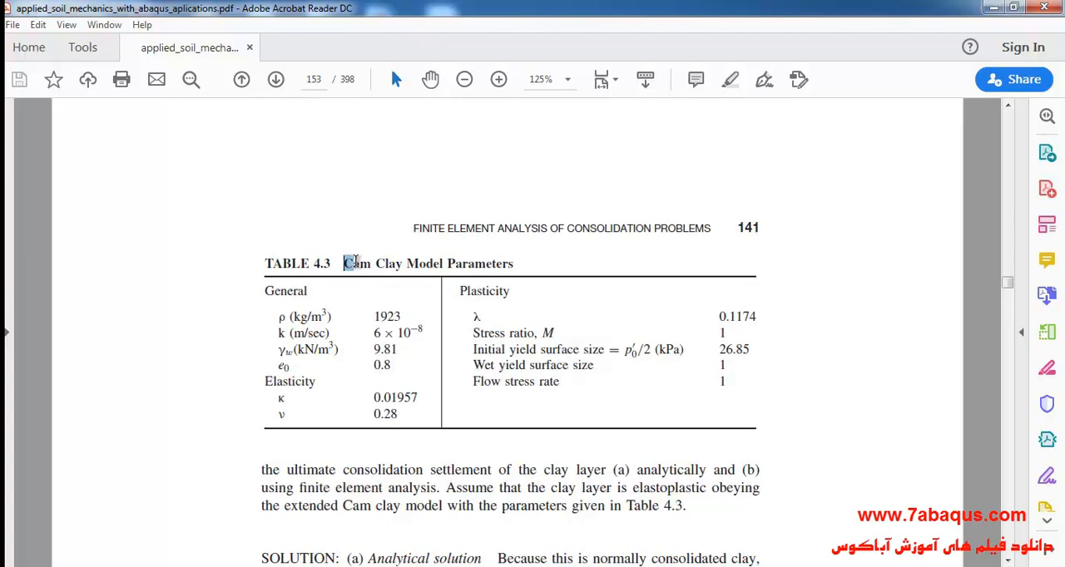
drag(344, 263, 402, 264)
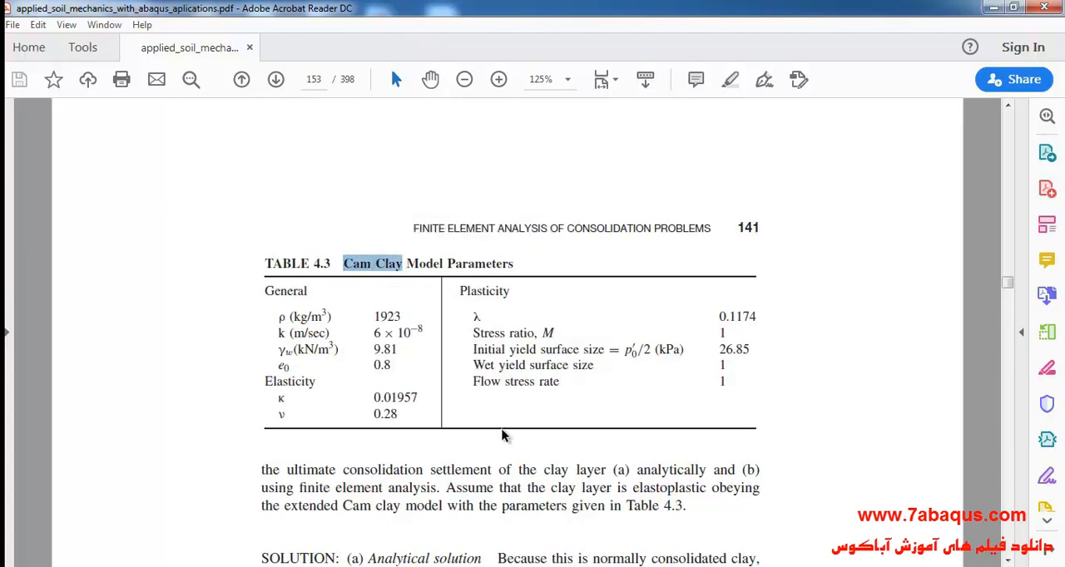
click(397, 267)
drag(344, 263, 508, 292)
click(420, 264)
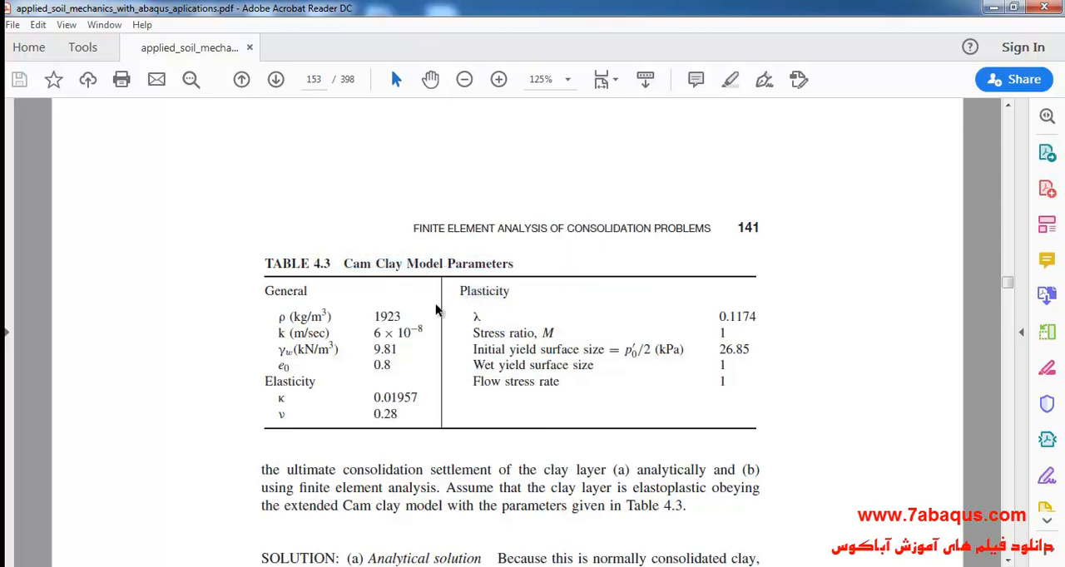
- Switch to Abaqus/CAE and start a 2D planar deformable shell part named soil with a reduced approximate size
mouse_move(642, 566)
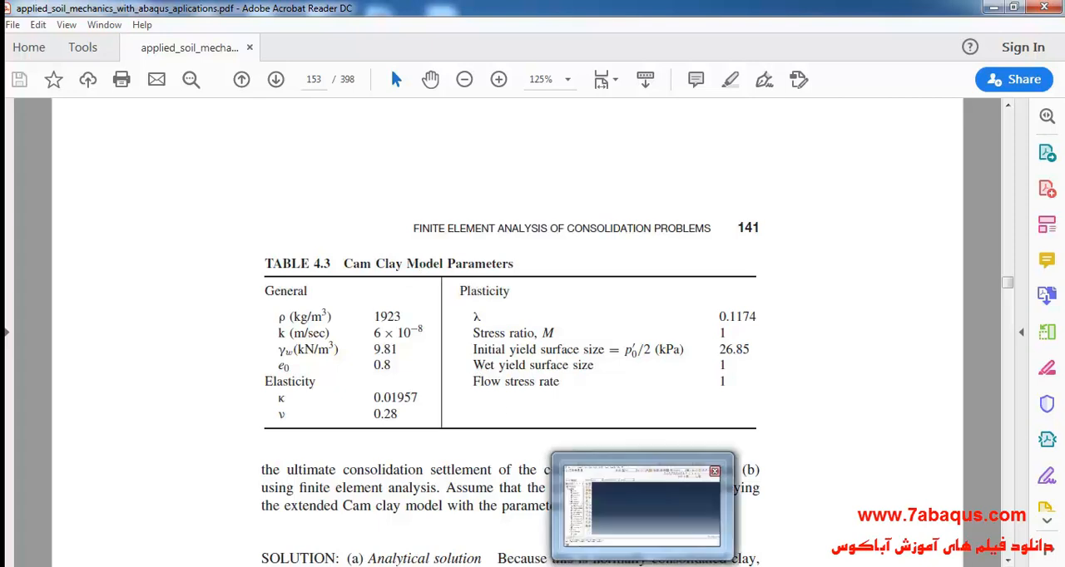
click(595, 483)
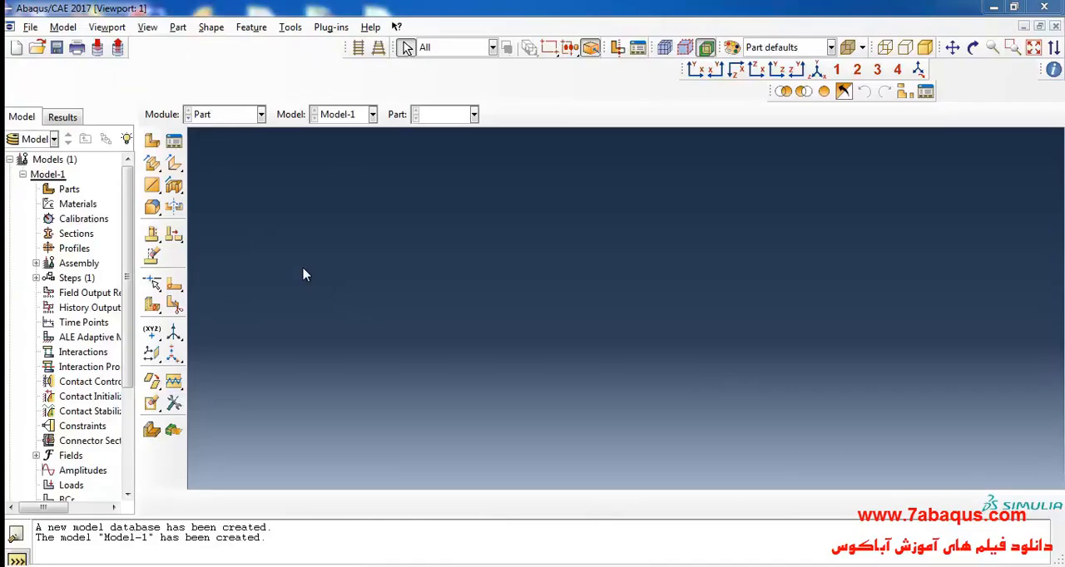
click(152, 141)
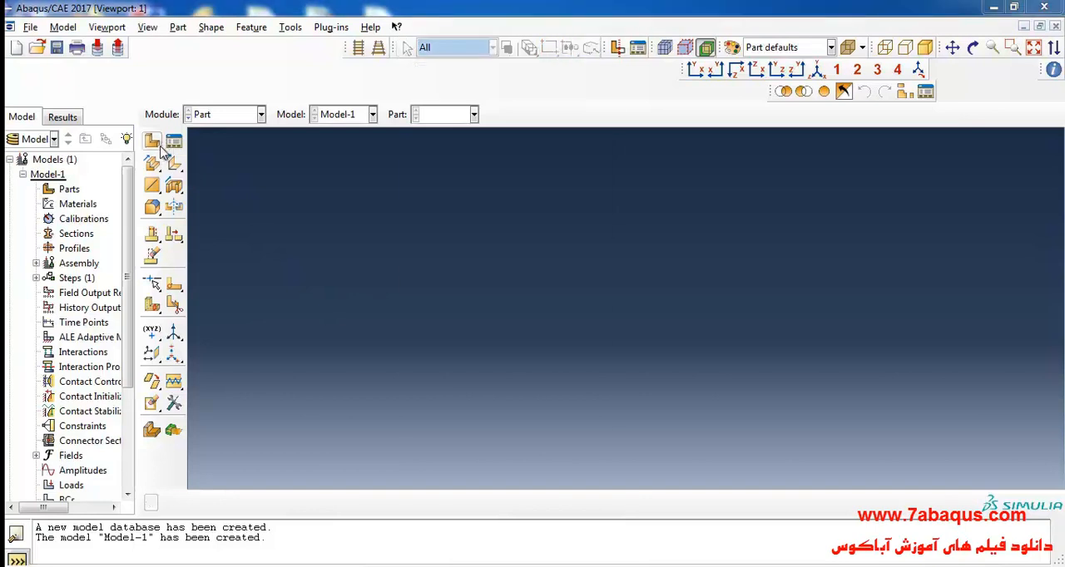
text(s)
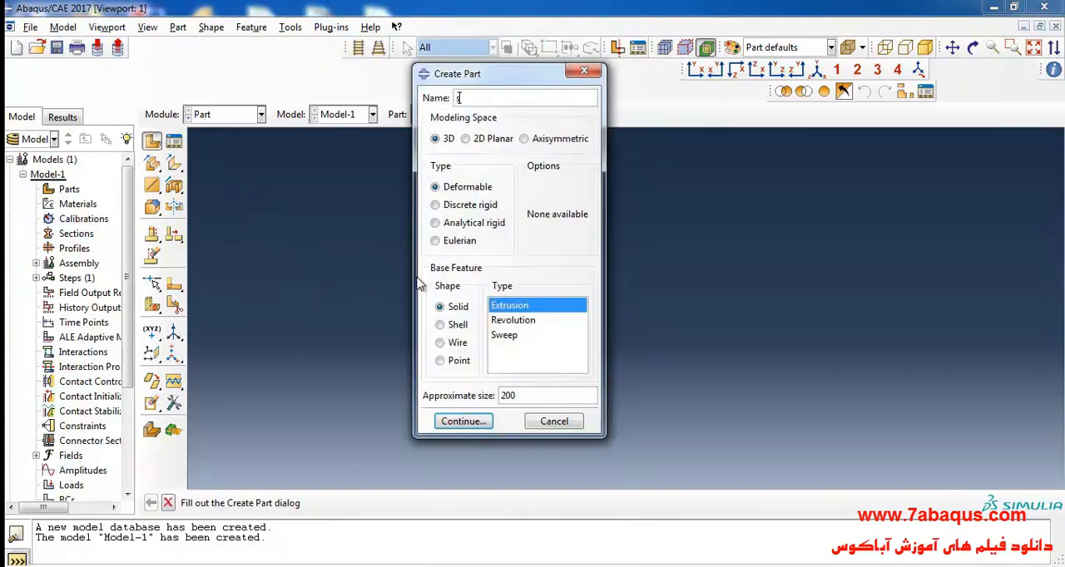
text(oil)
click(487, 139)
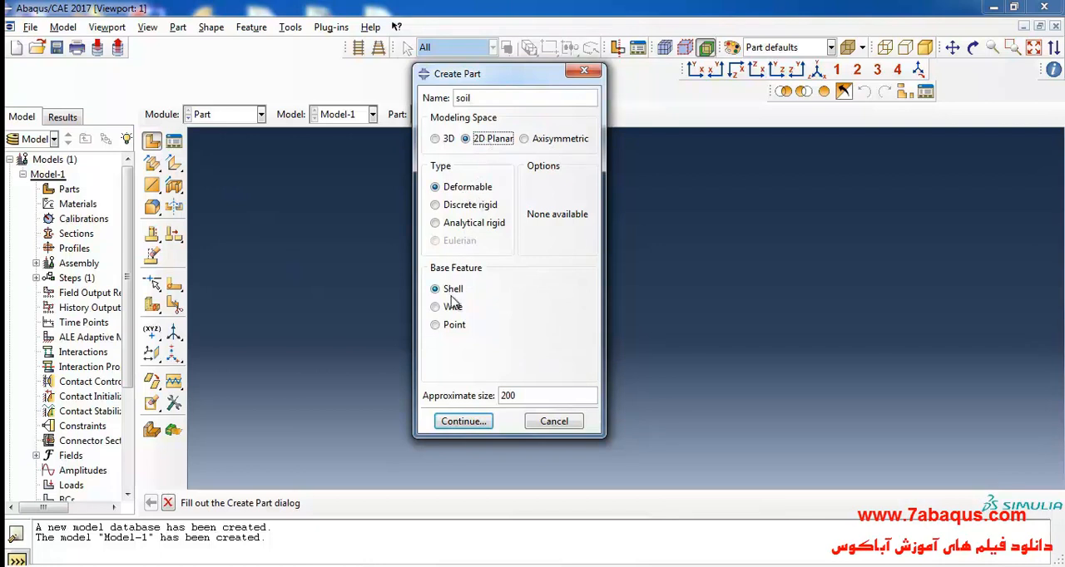
double_click(535, 396)
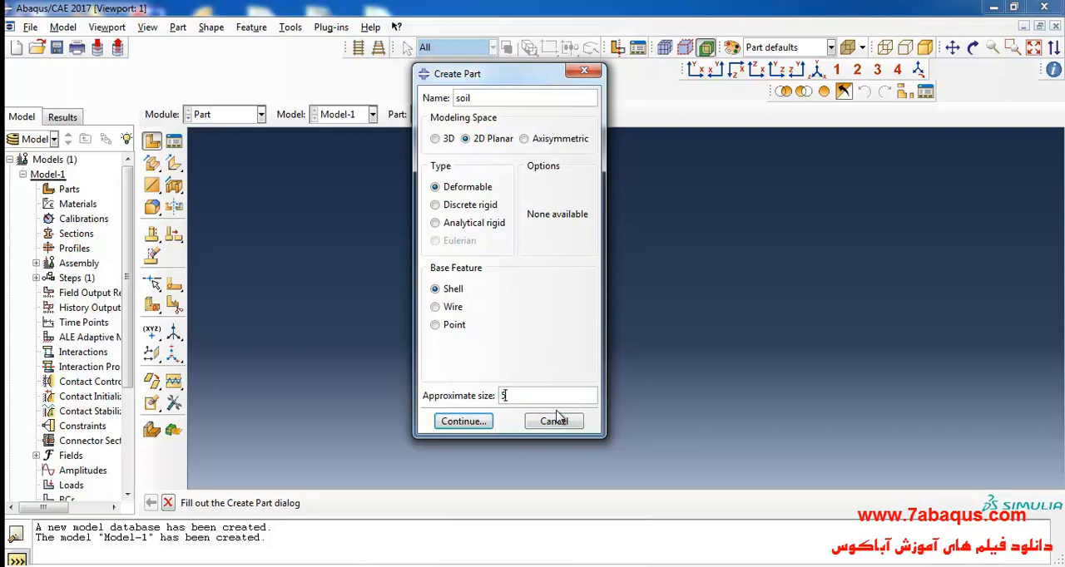
click(462, 421)
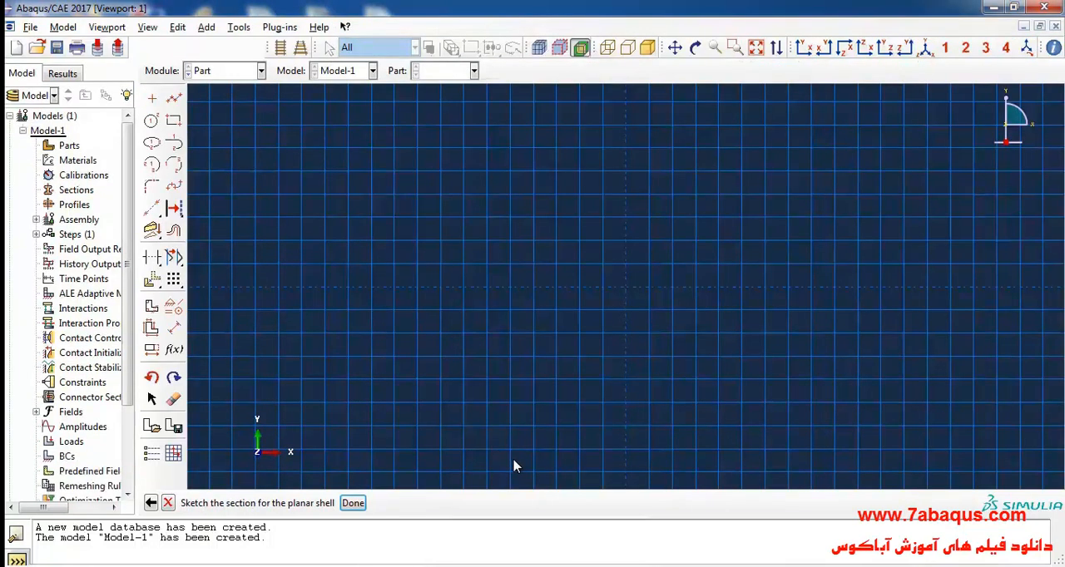
- Switch back to the PDF and look up the sand height, clay height and column width in Figure 4.14
click(449, 565)
scroll(487, 298, down, 7)
scroll(479, 307, down, 12)
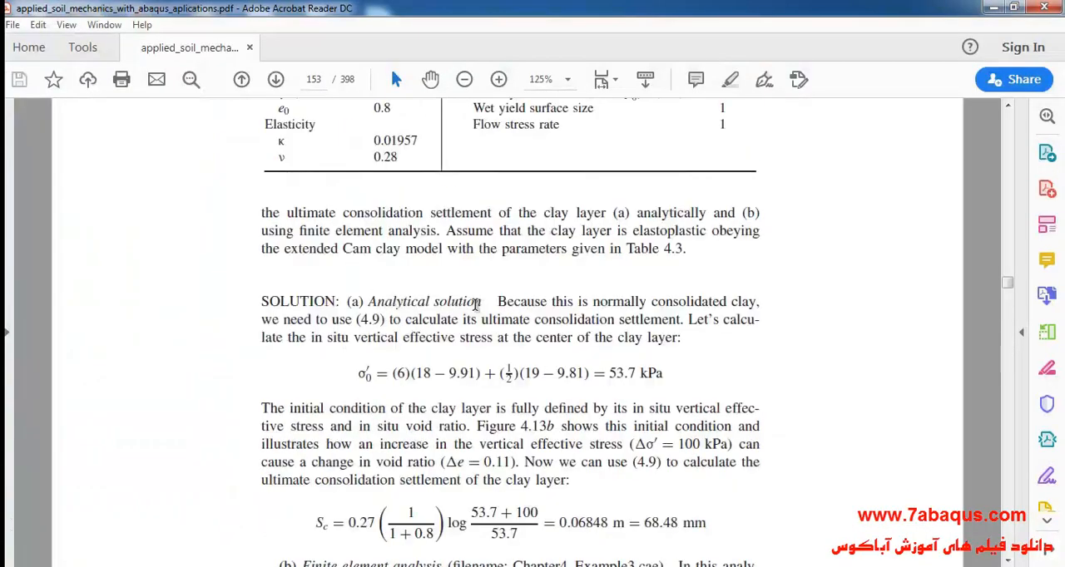
scroll(470, 313, down, 5)
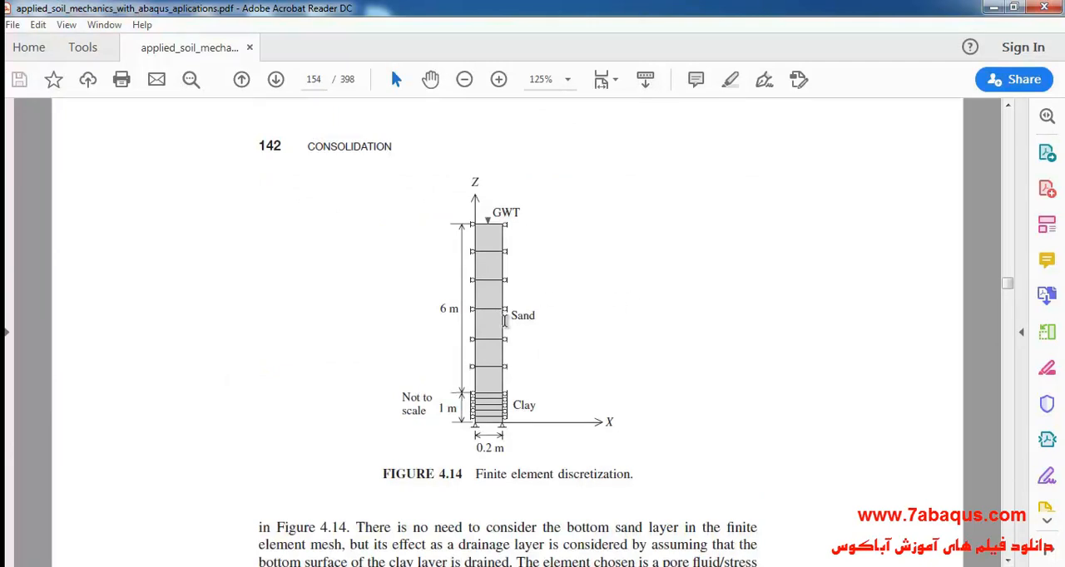
drag(509, 317, 539, 321)
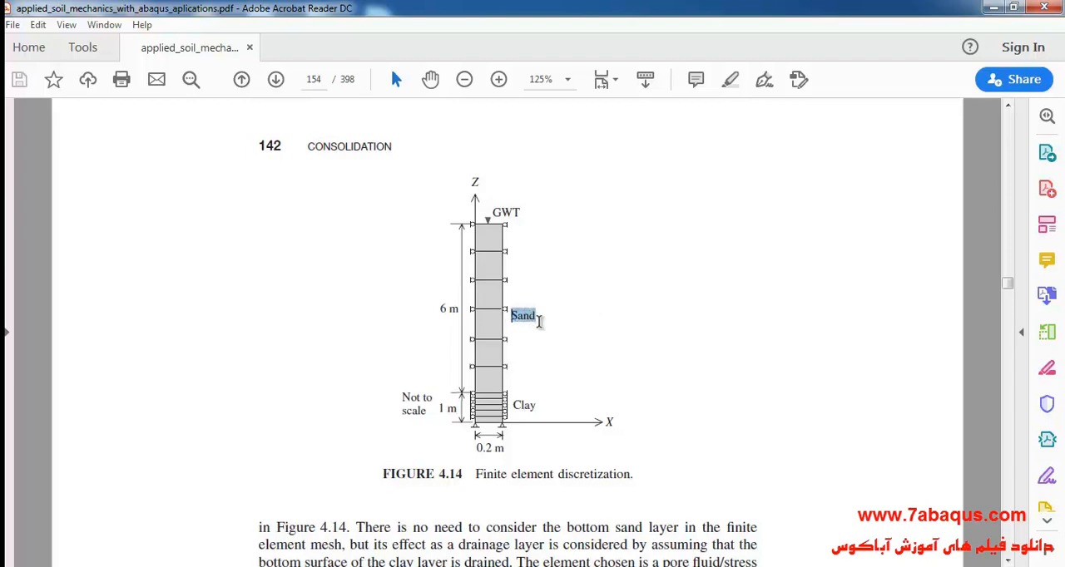
drag(437, 309, 458, 318)
click(458, 318)
double_click(519, 402)
drag(514, 404, 539, 404)
drag(438, 407, 457, 409)
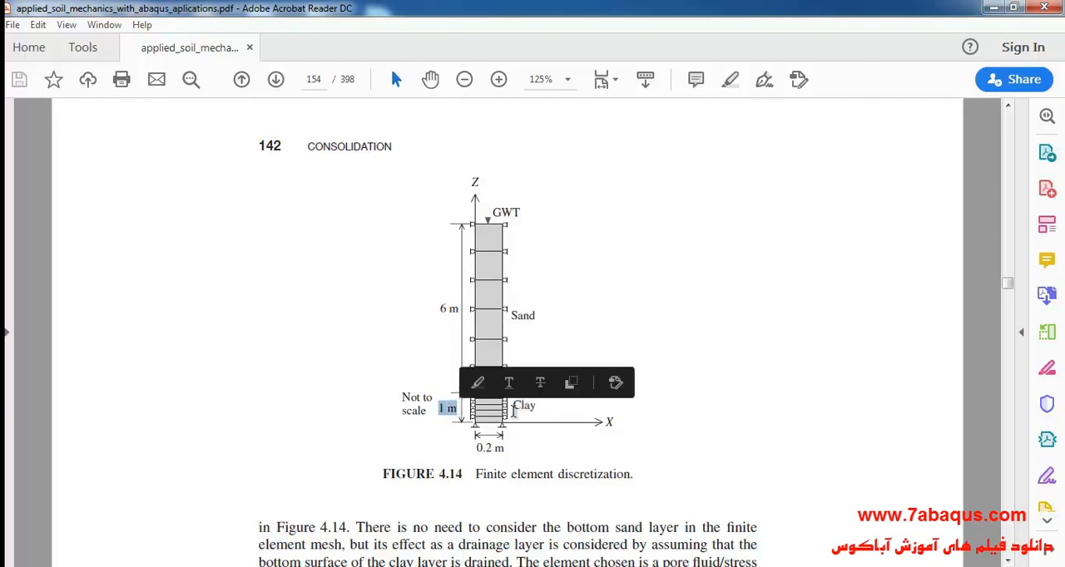
click(543, 444)
drag(474, 447, 505, 449)
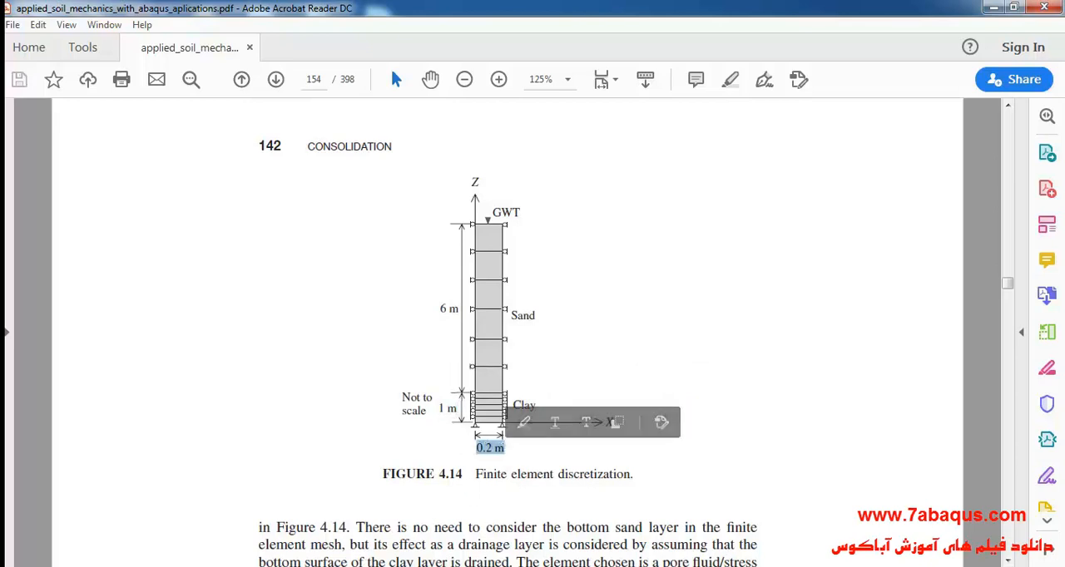
- Return to Abaqus/CAE, sketch a vertical rectangle about 2 wide for the soil section, and dimension its height as 7
click(381, 565)
click(173, 121)
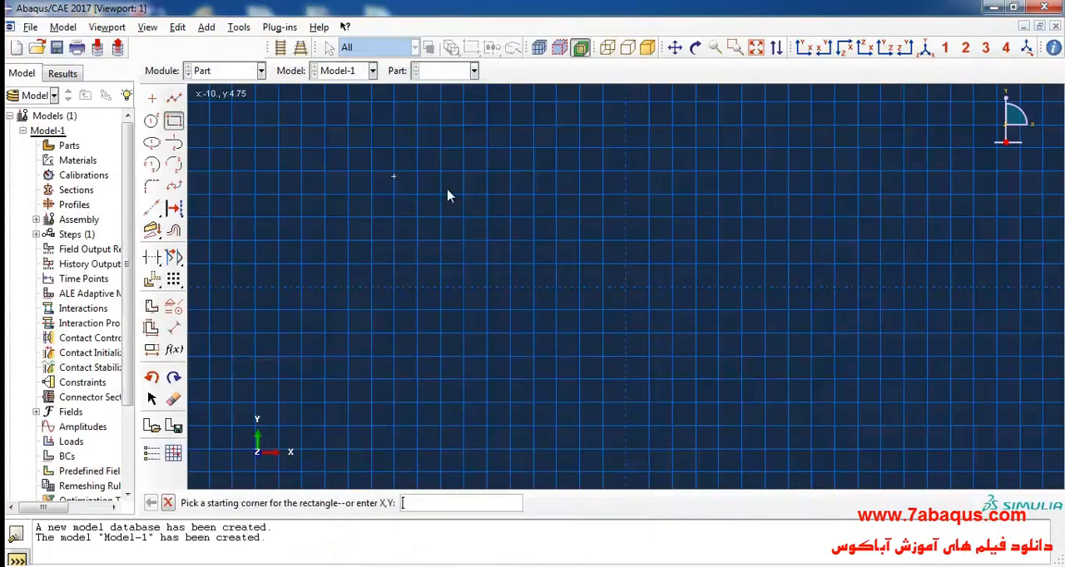
click(534, 172)
click(174, 329)
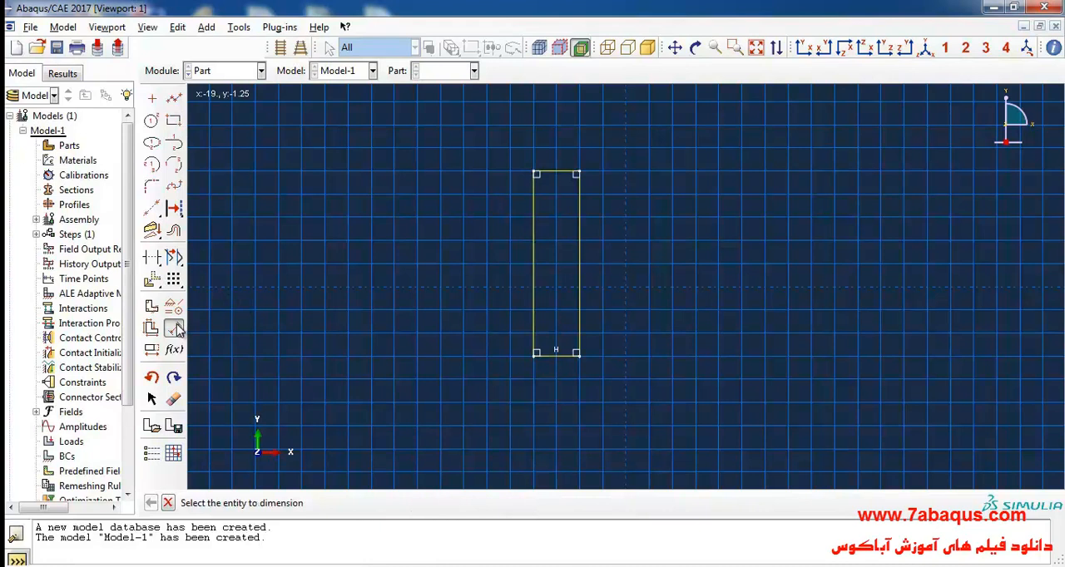
click(535, 287)
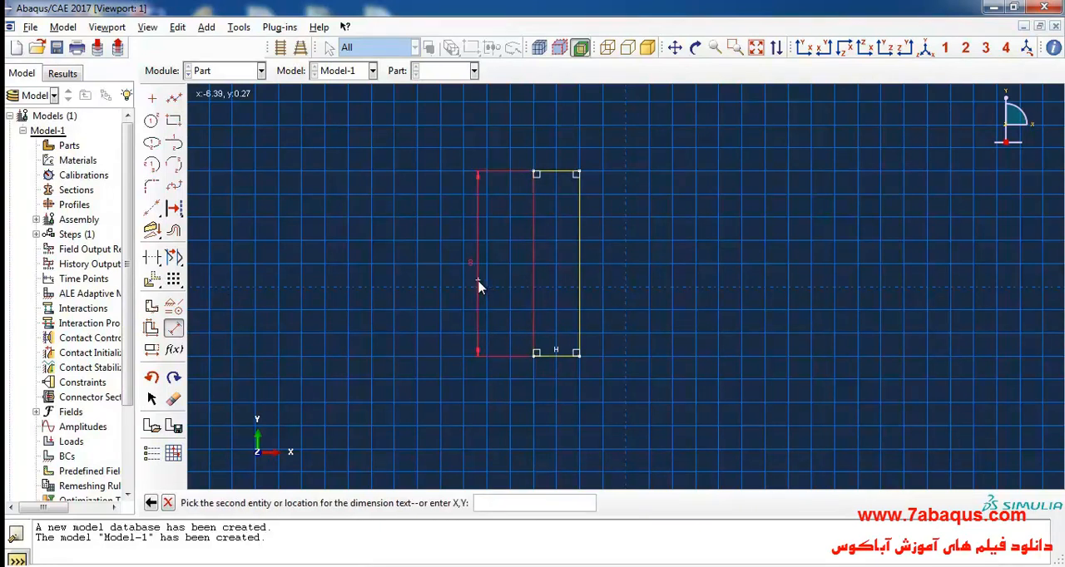
click(479, 280)
key(Return)
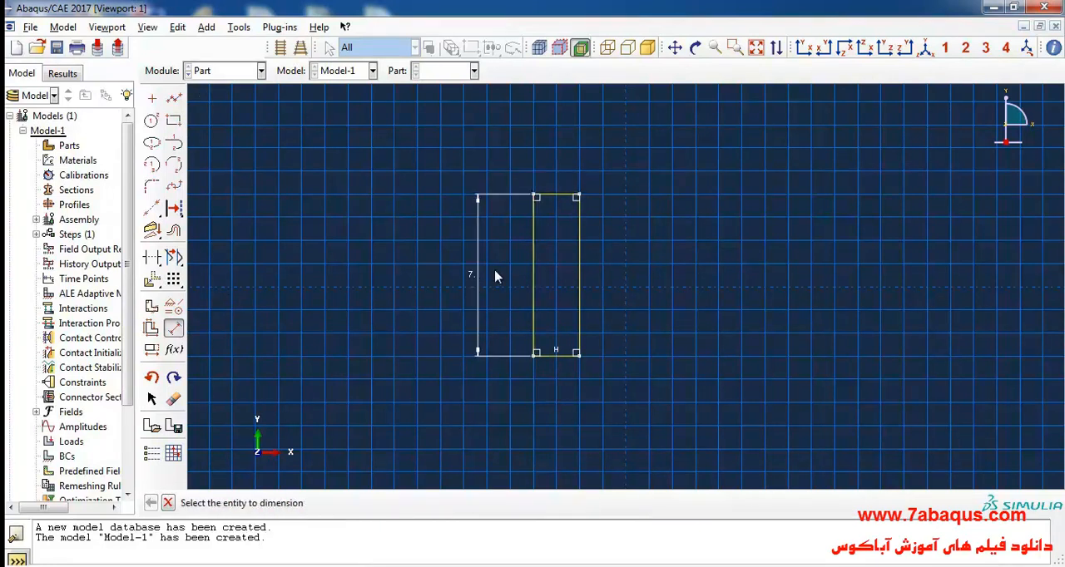
- Set the rectangle's width to 0.2 and finish the sketch to create the soil part
click(562, 361)
click(583, 408)
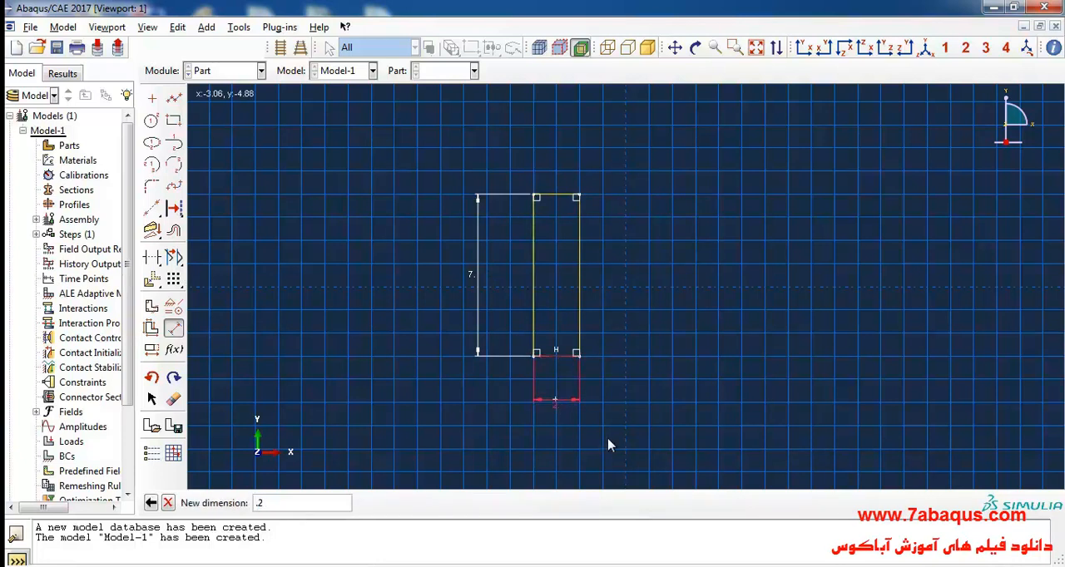
key(Return)
scroll(546, 270, up, 3)
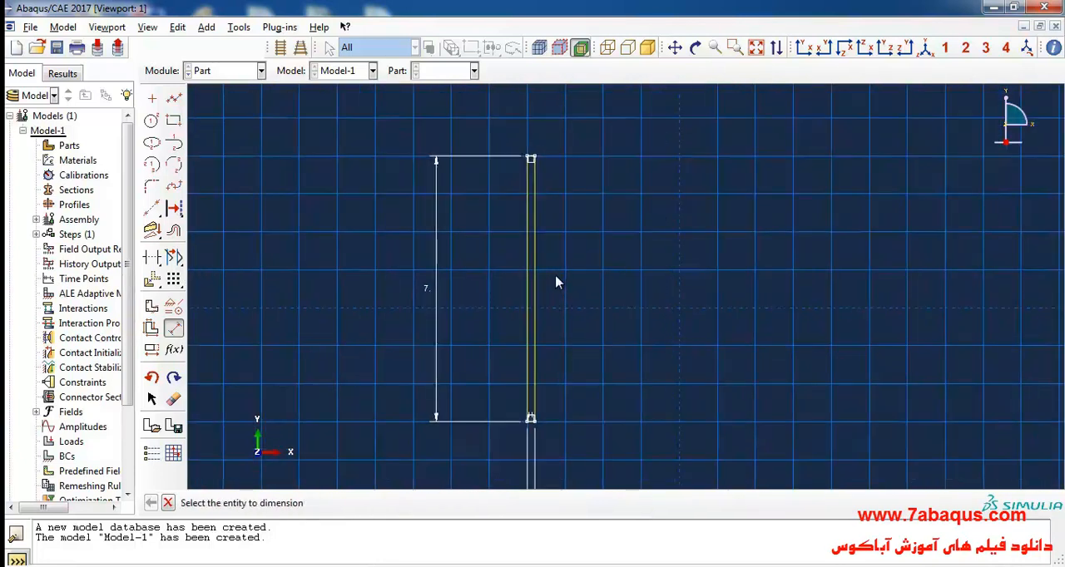
click(169, 503)
click(353, 503)
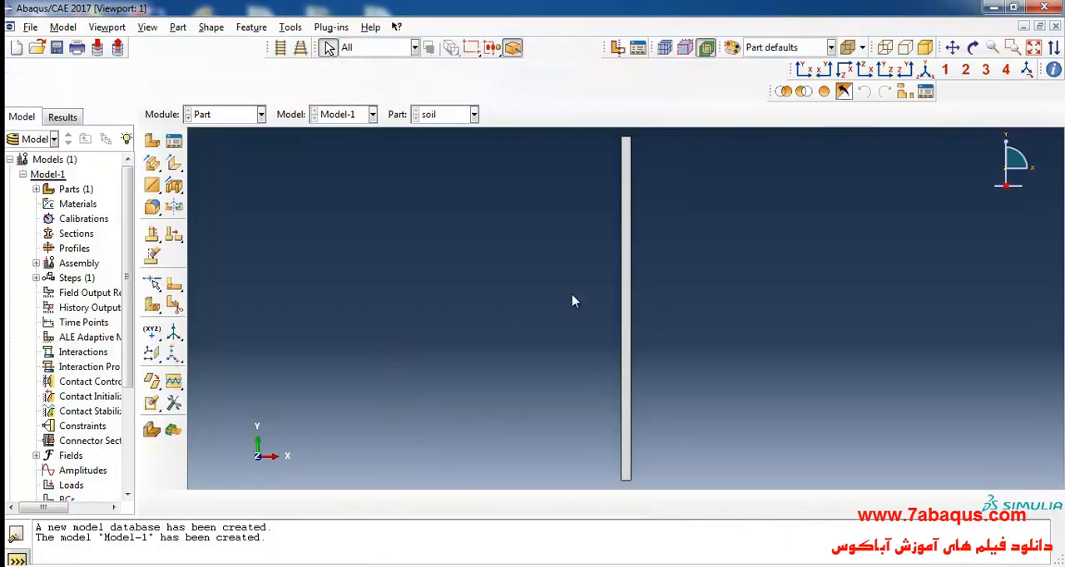
- Start a sketched face partition on the soil part and draw a horizontal line across the column about 5.5 below its top
scroll(562, 244, down, 1)
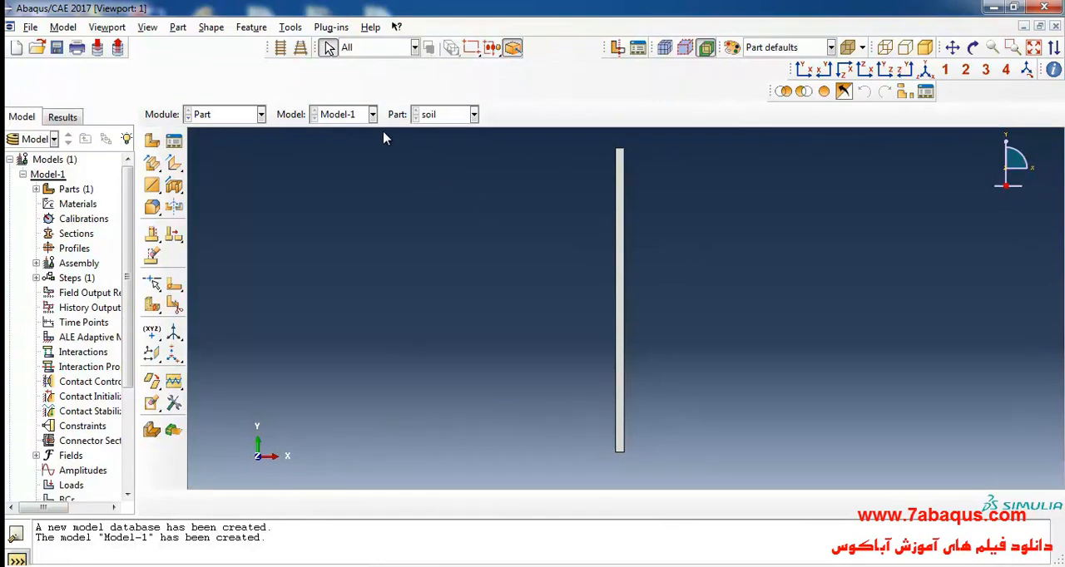
click(291, 28)
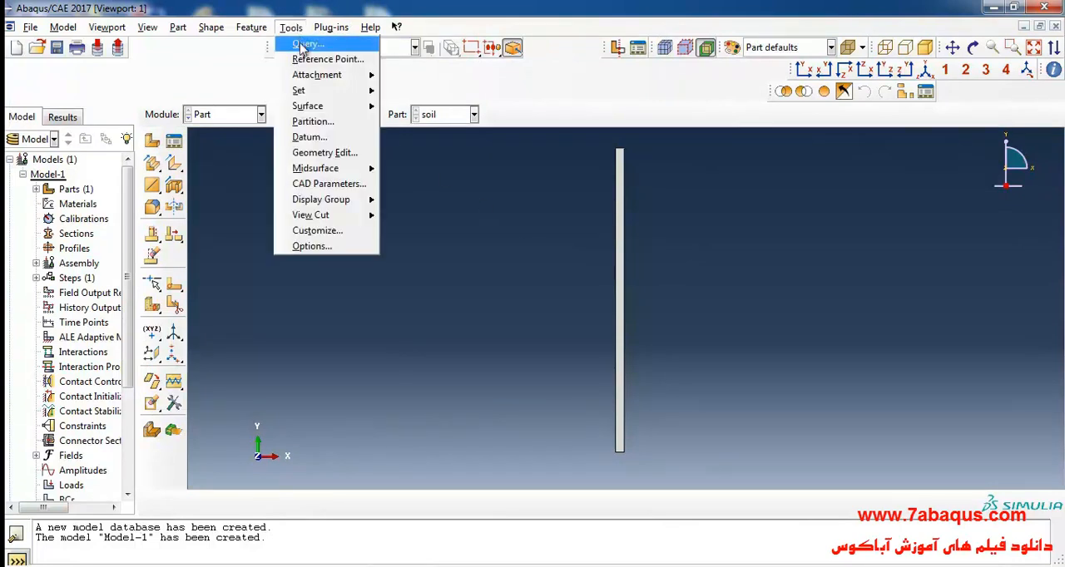
click(321, 122)
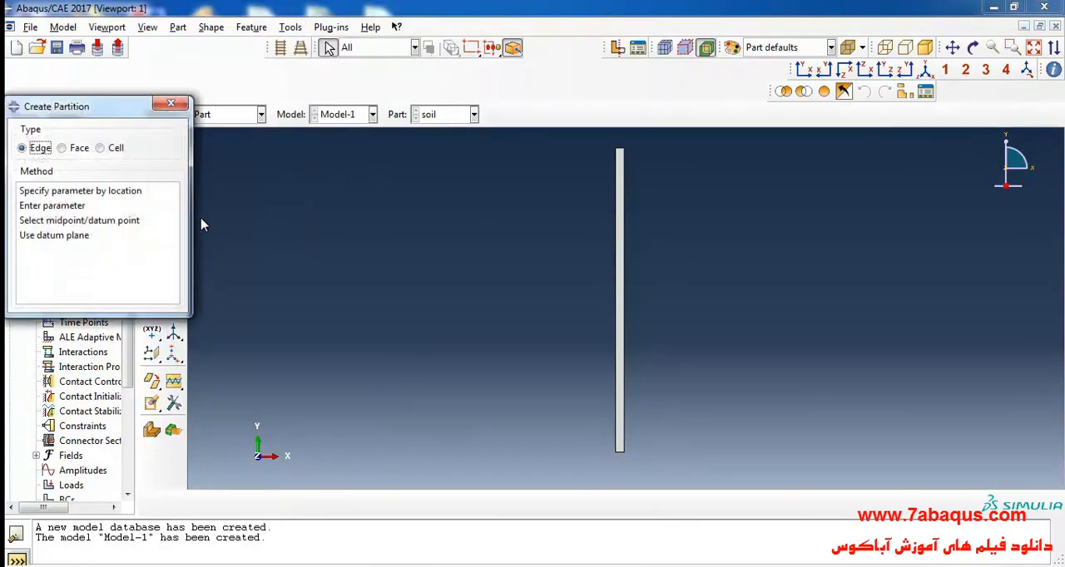
click(75, 149)
click(43, 192)
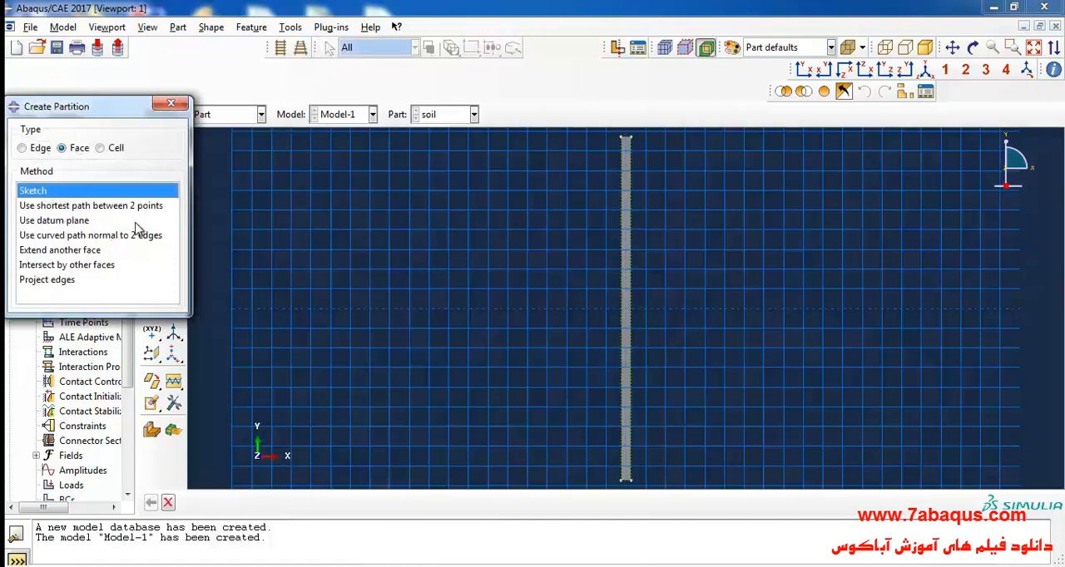
click(171, 104)
click(174, 99)
click(543, 396)
click(741, 397)
- Set the vertical distance between the column's top corner and the partition line to 6
click(174, 328)
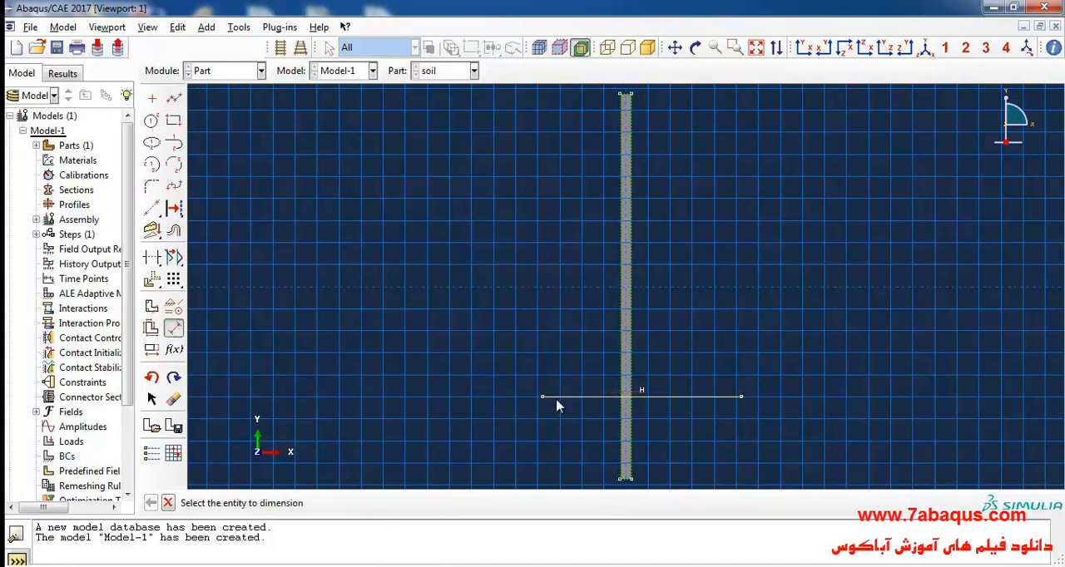
click(542, 397)
click(619, 95)
click(453, 263)
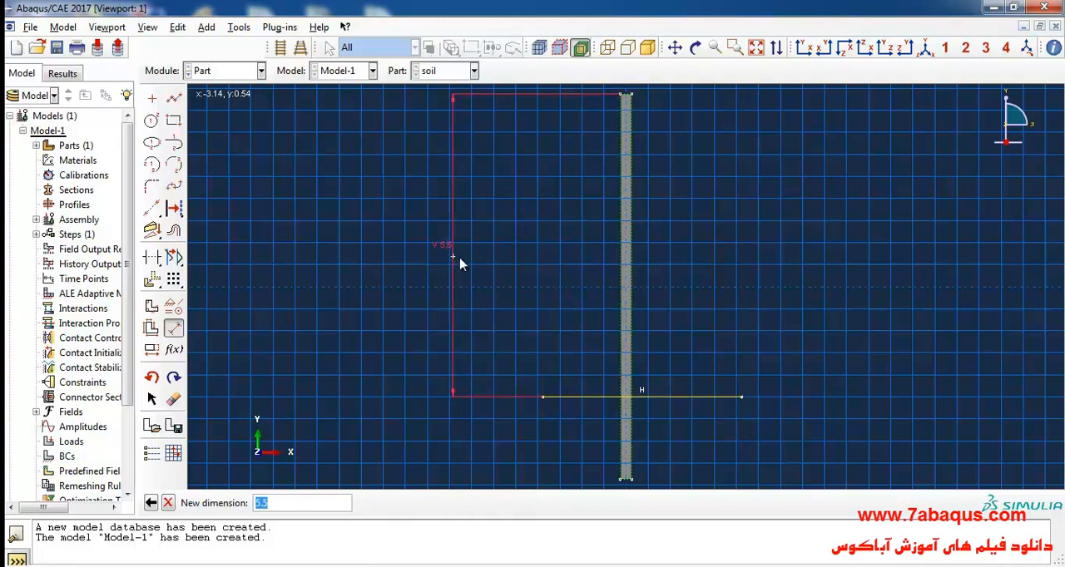
text(6)
key(Return)
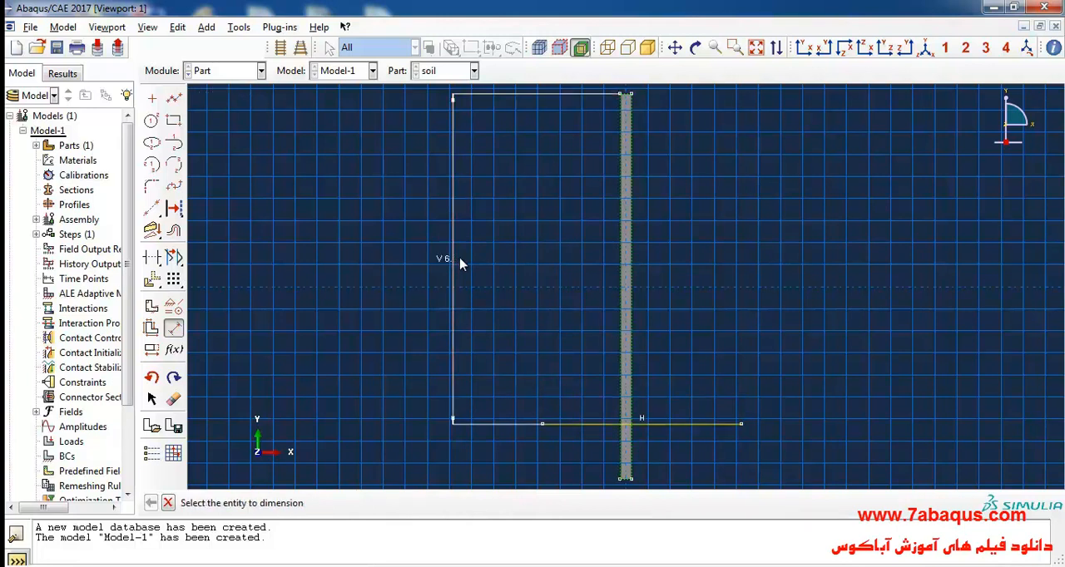
click(167, 503)
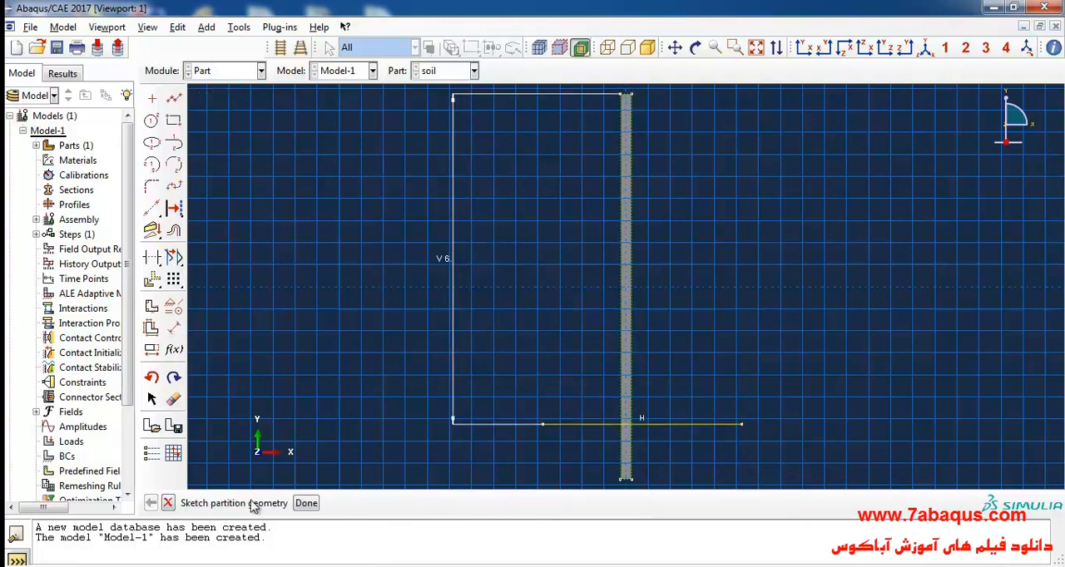
- Finish the partition sketch to split the soil column's face at the horizontal line and end the partition command
click(307, 502)
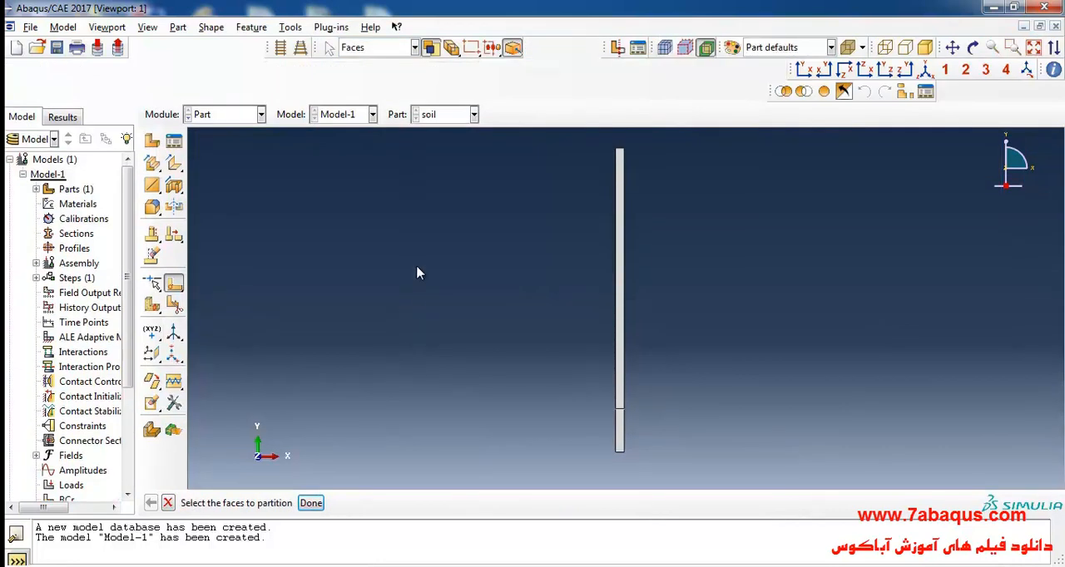
drag(533, 248, 721, 346)
click(721, 346)
drag(590, 426, 637, 404)
click(562, 334)
- Switch to the Property module and create a new material named clay
click(224, 120)
click(228, 147)
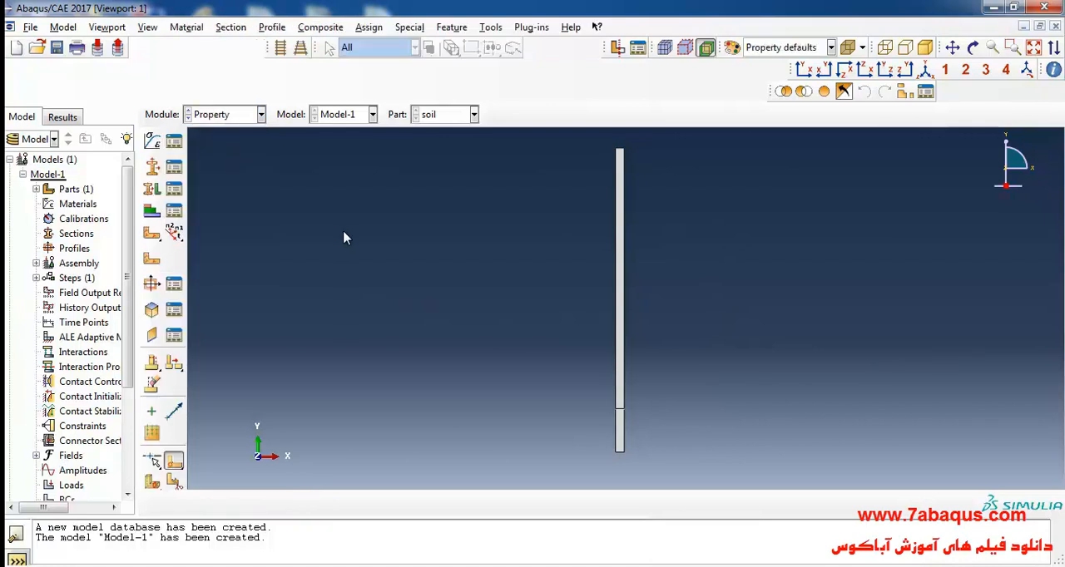
click(152, 145)
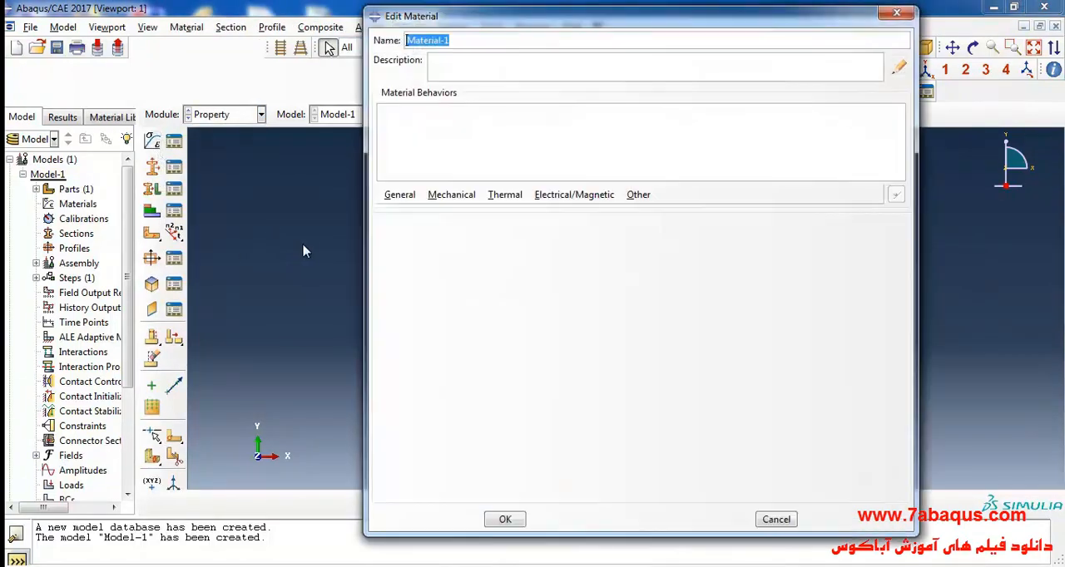
text(clay)
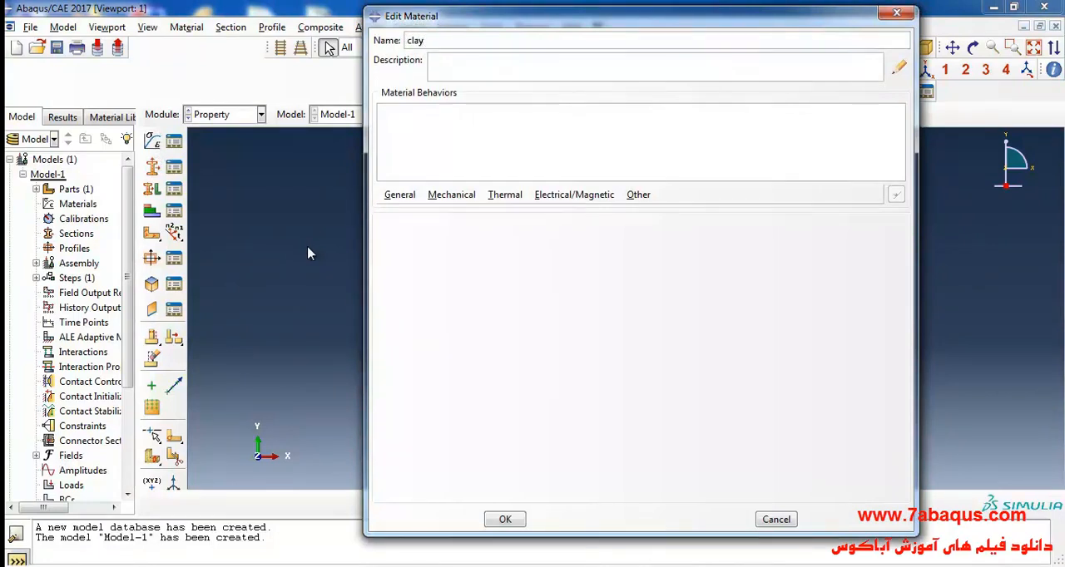
- Add a Density behavior to the clay material and set the mass density to 1923, consulting Table 4.3 in the textbook PDF
click(403, 198)
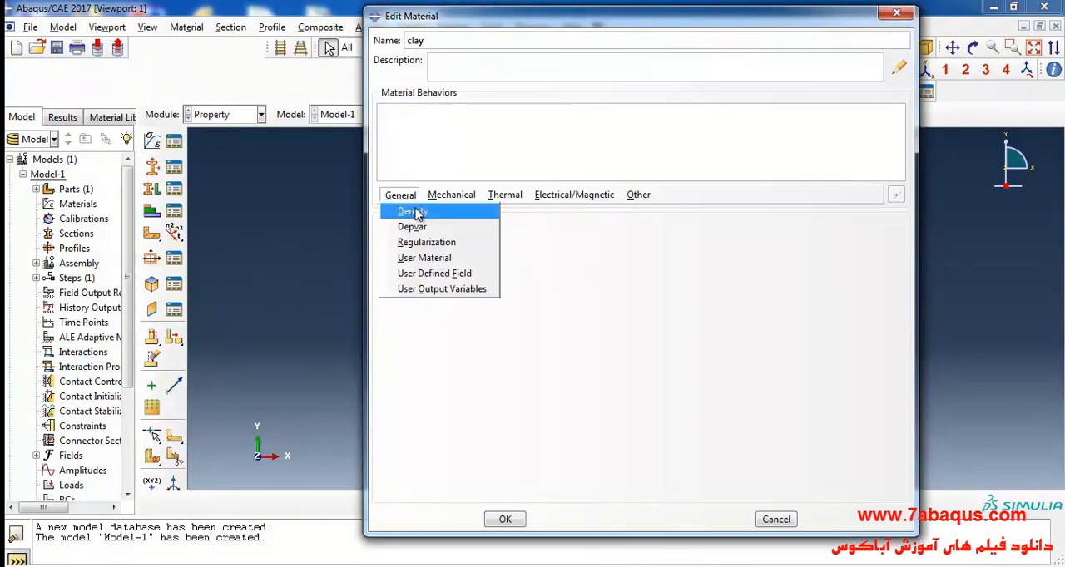
click(413, 211)
click(582, 566)
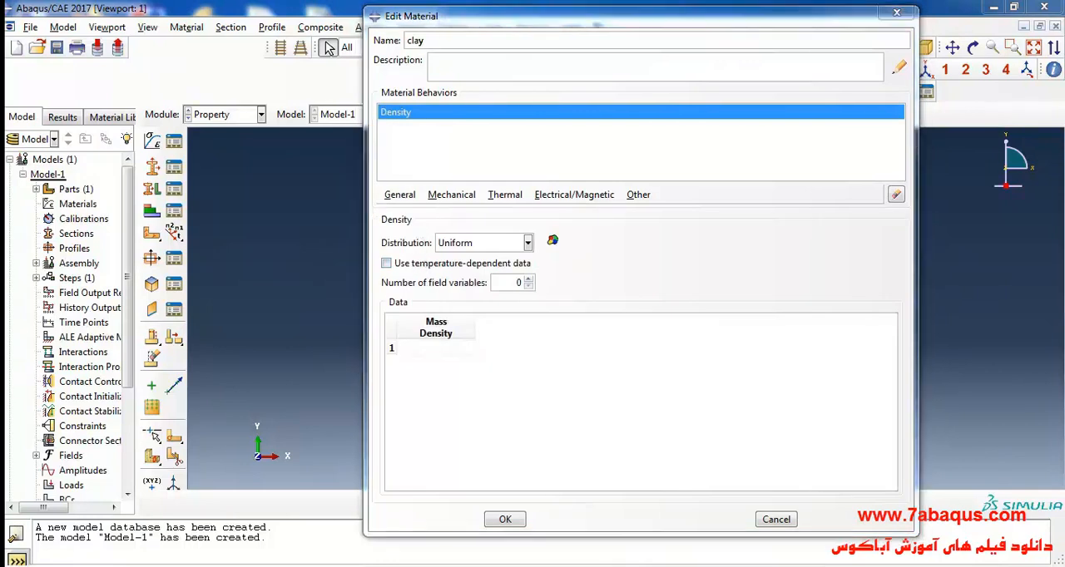
click(514, 491)
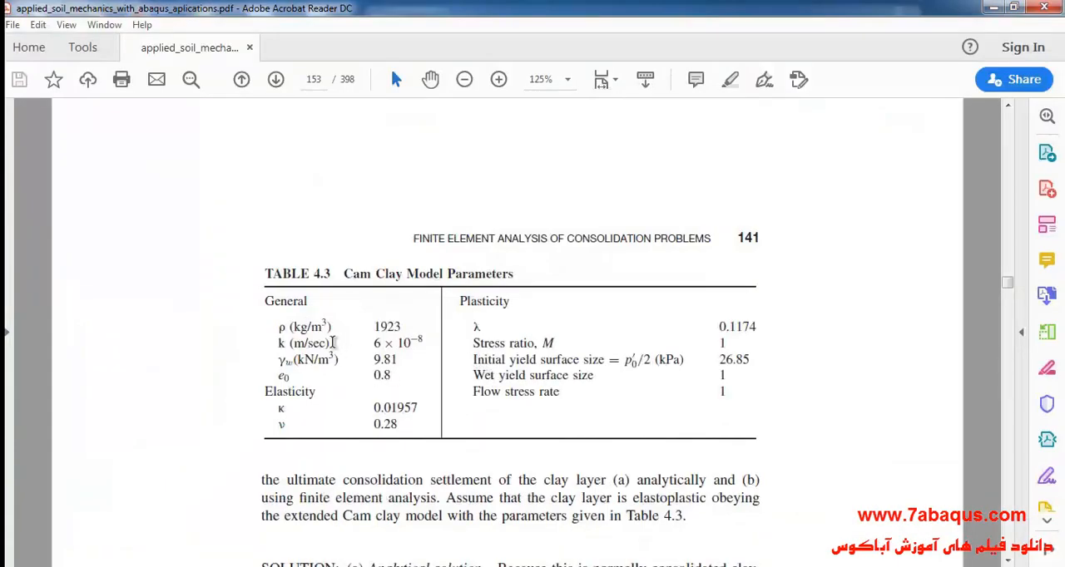
drag(375, 325, 398, 322)
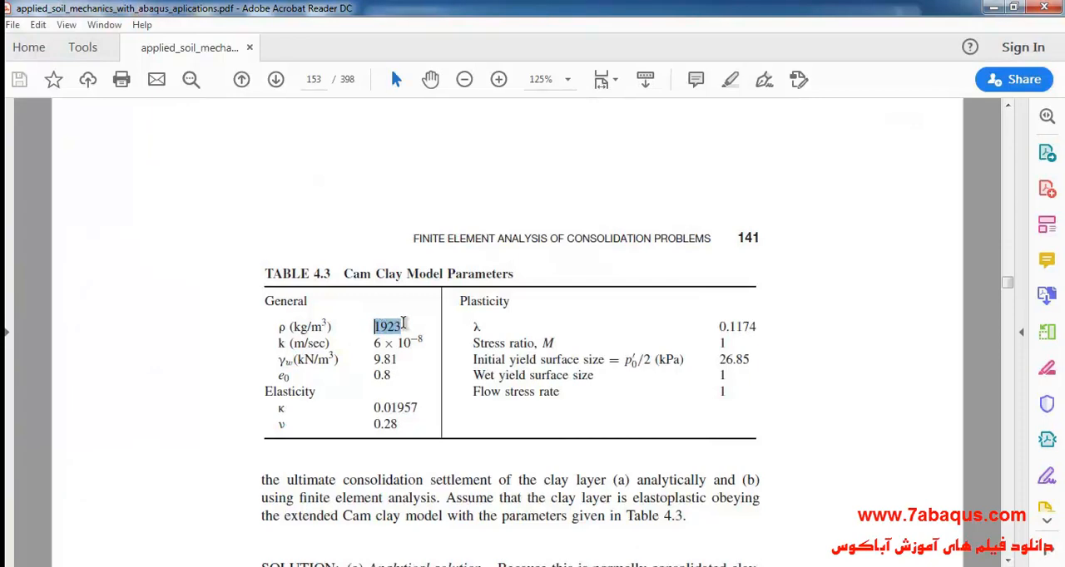
click(584, 566)
click(431, 349)
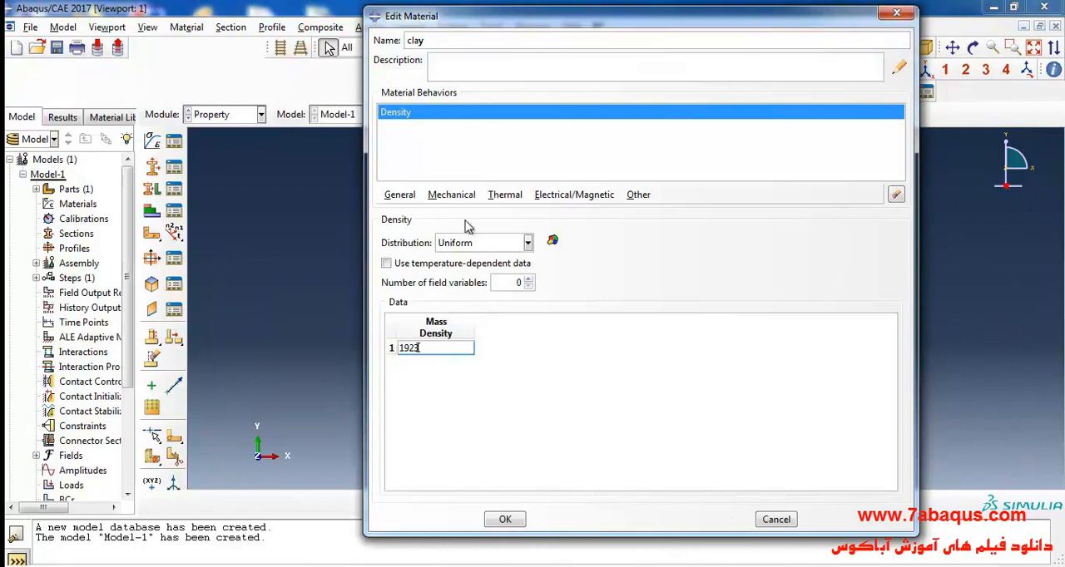
- Add Porous Elastic behavior to clay and set the log bulk modulus to .01957, using κ from the PDF's Table 4.3
click(451, 195)
mouse_move(532, 213)
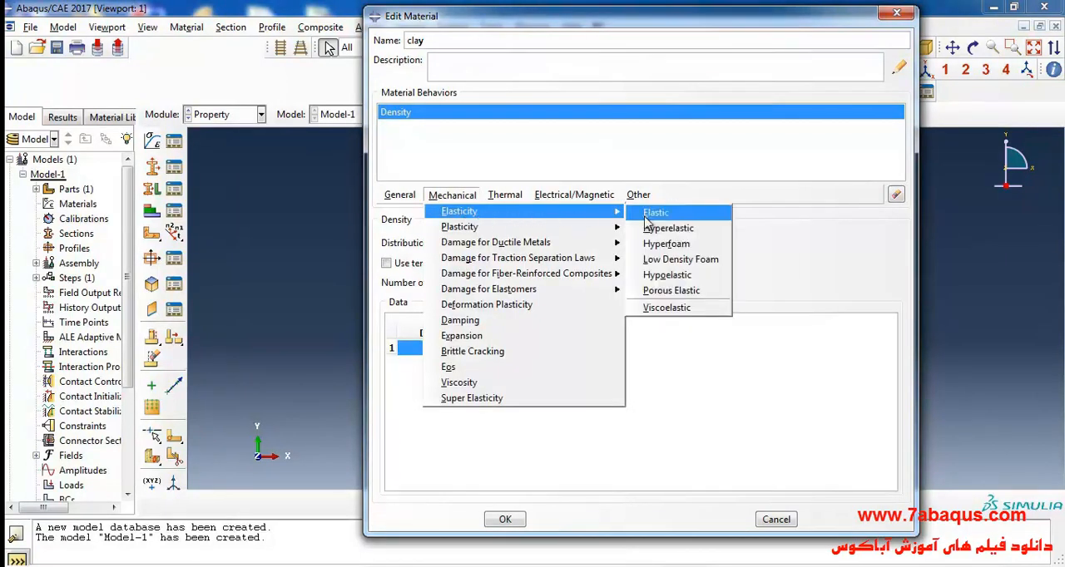
click(672, 291)
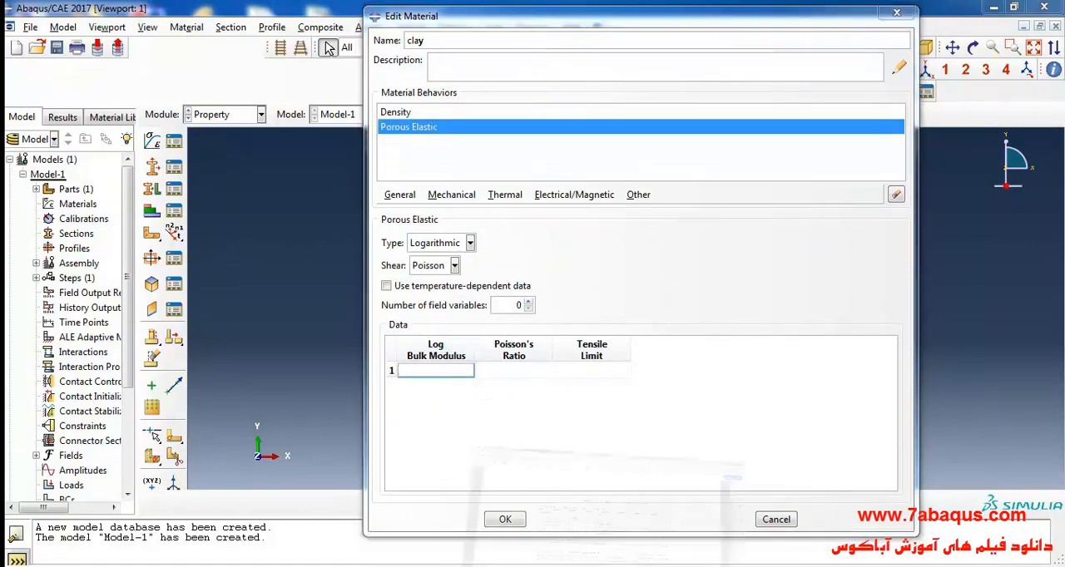
click(558, 566)
double_click(281, 409)
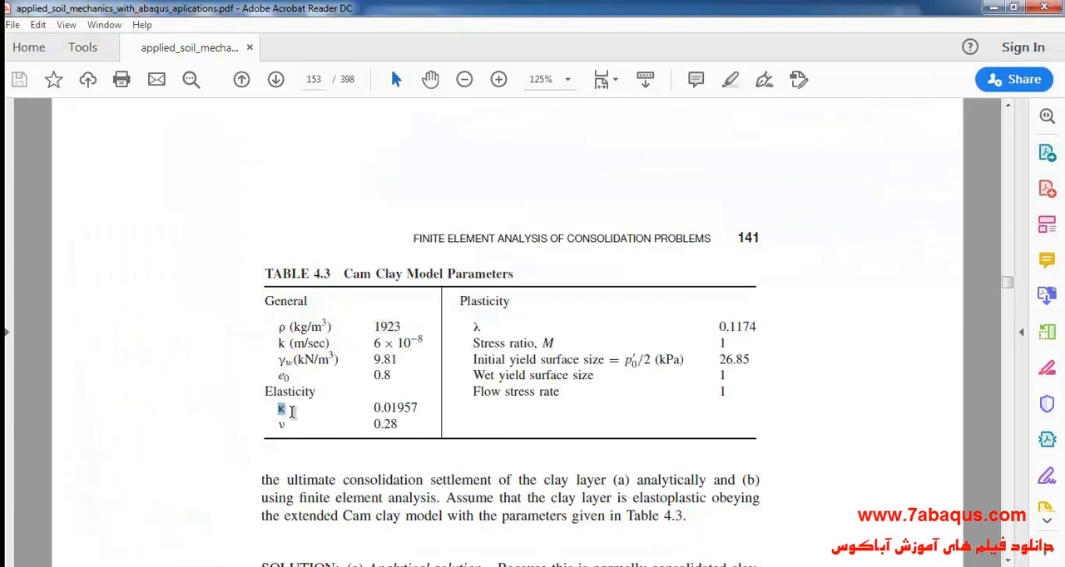
click(397, 459)
key(alt+Tab)
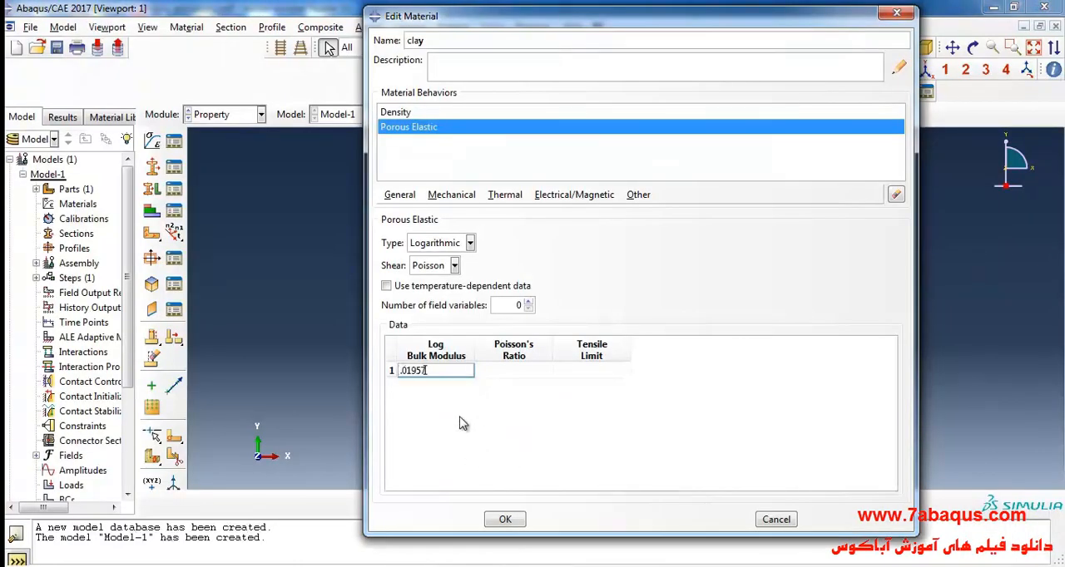
- Set clay's porous elastic Poisson's ratio to .28, checked against the textbook PDF, and its tensile limit to 0
click(519, 374)
key(alt+Tab)
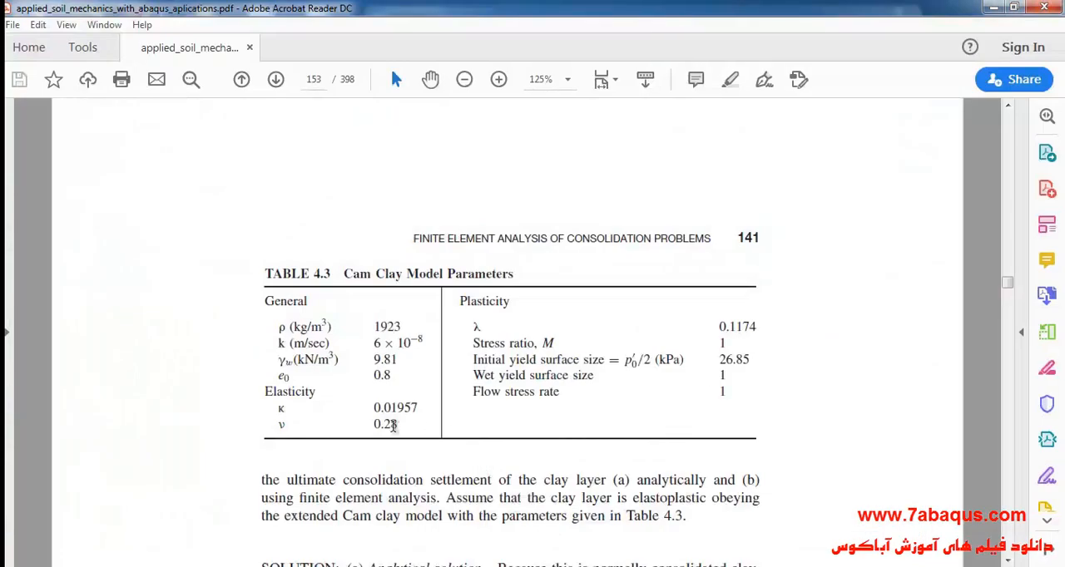
drag(374, 426, 397, 427)
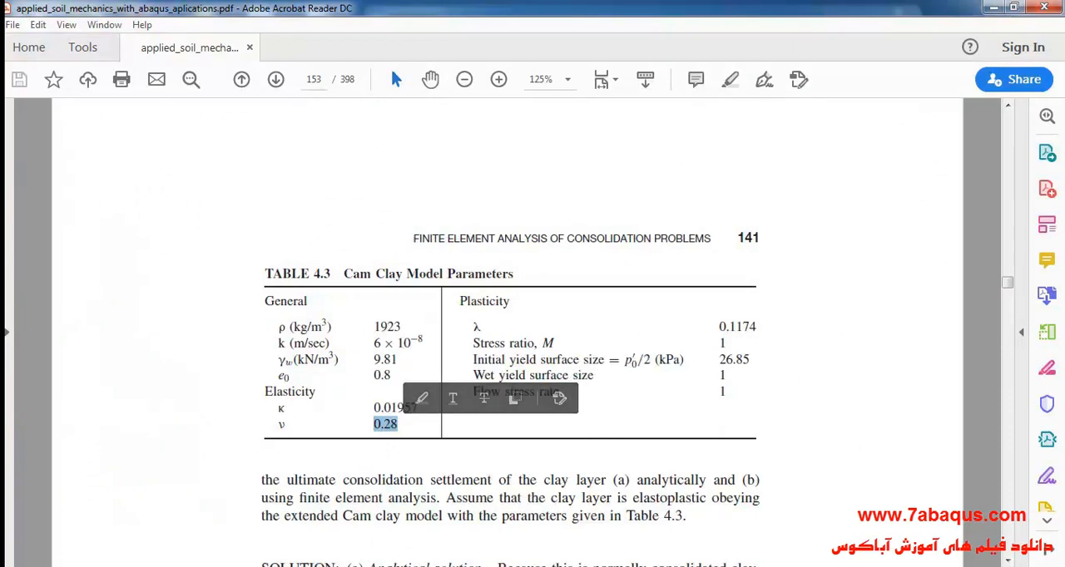
key(alt+Tab)
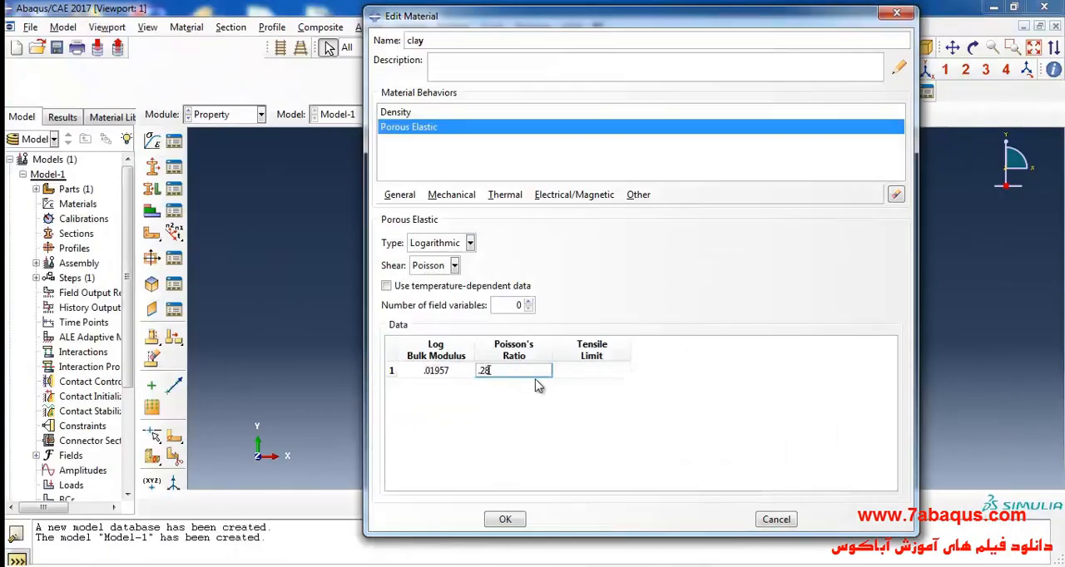
text(.28)
click(607, 376)
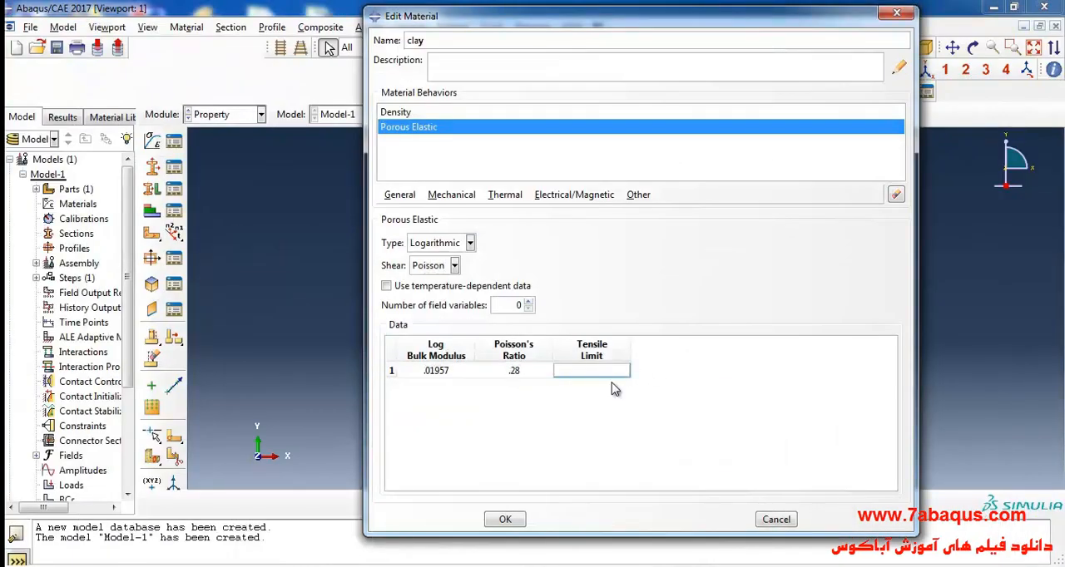
text(0)
- Add Clay Plasticity to the clay material and set the log plastic bulk modulus to .1174, using λ from the PDF table
click(458, 198)
mouse_move(479, 227)
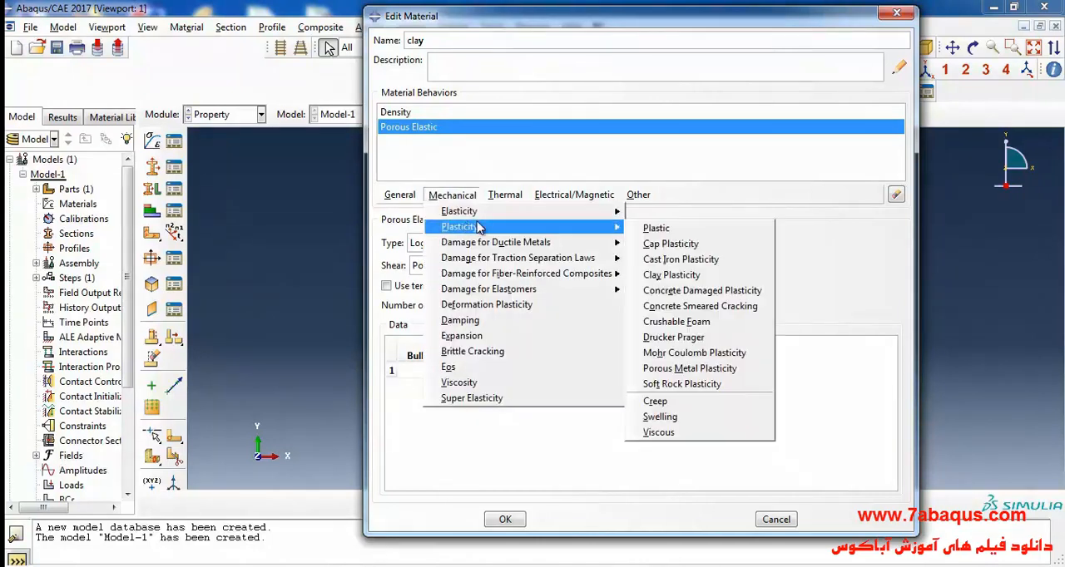
click(671, 274)
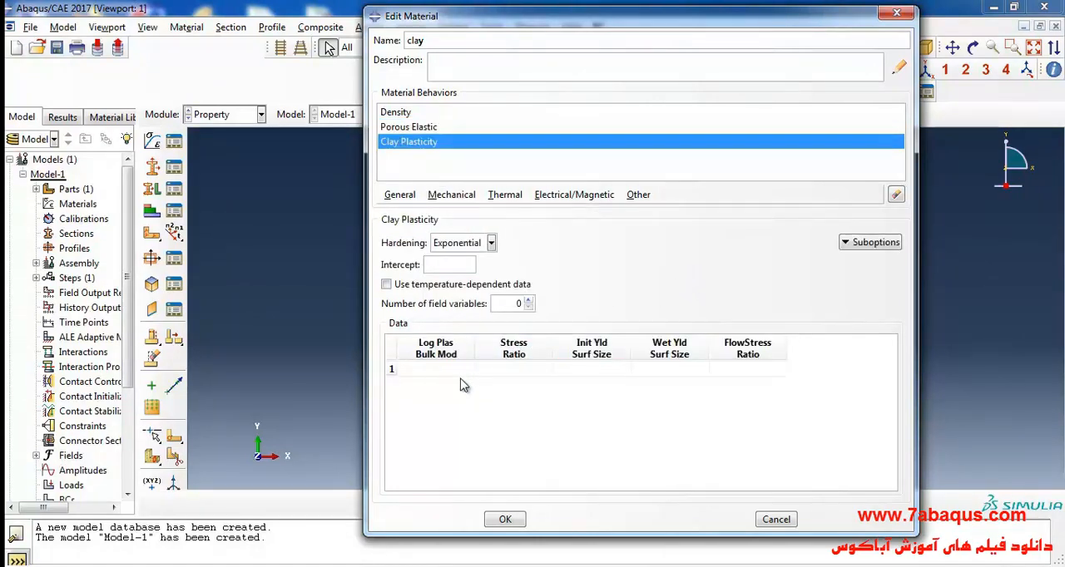
click(549, 566)
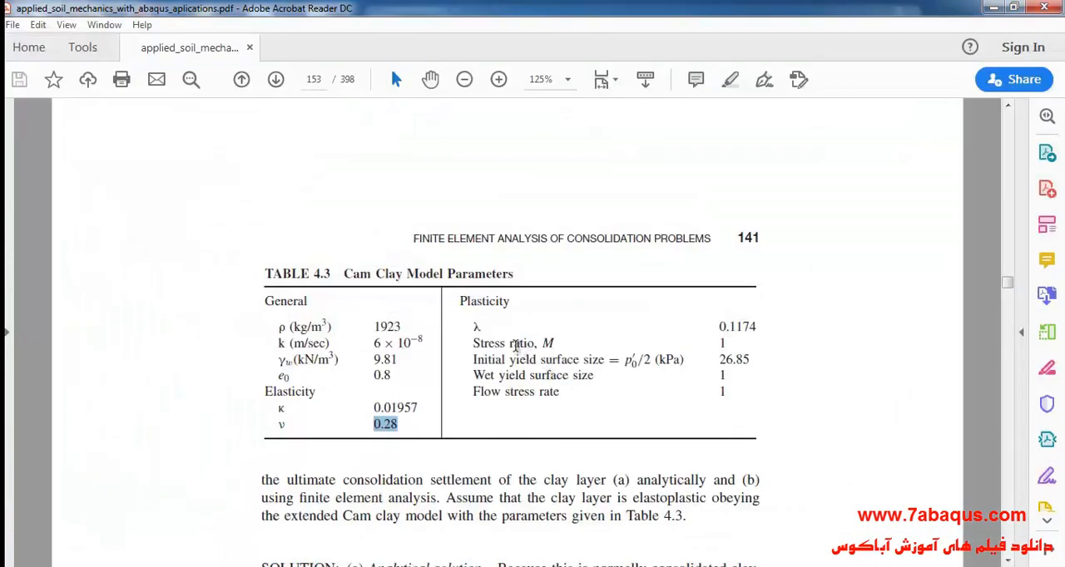
double_click(476, 327)
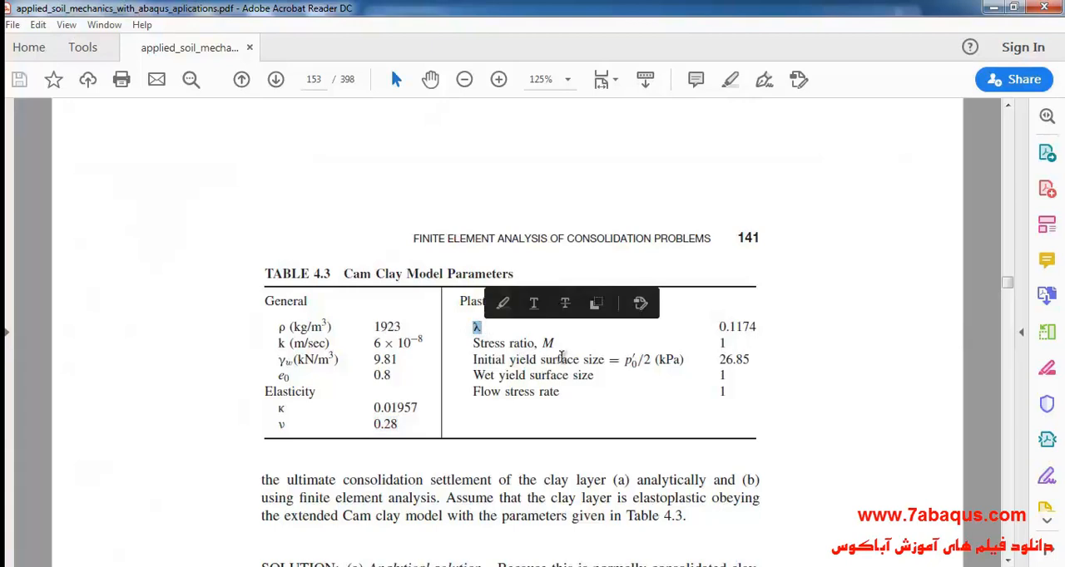
drag(716, 327, 764, 327)
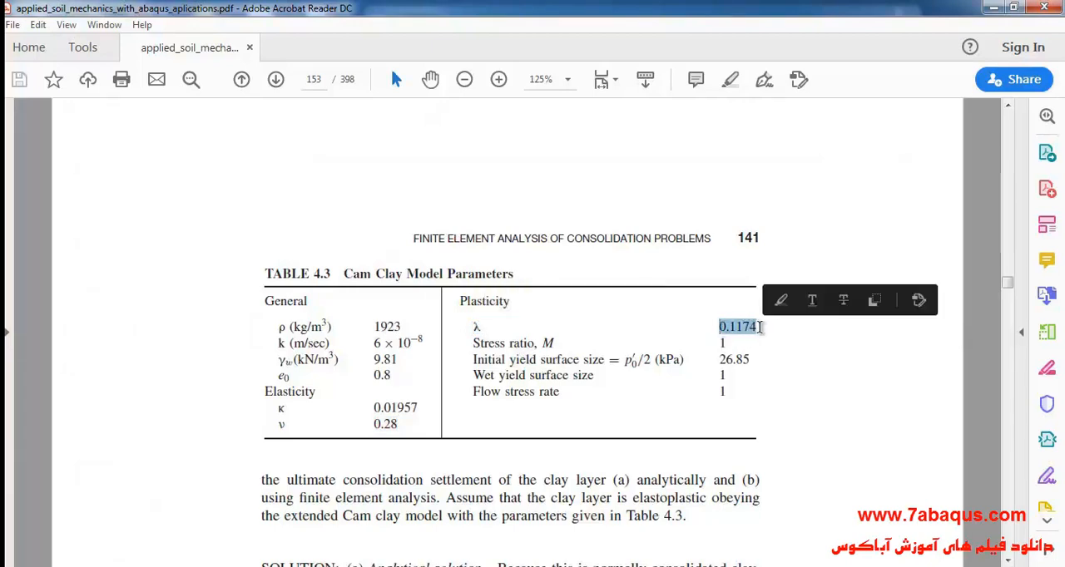
key(alt+Tab)
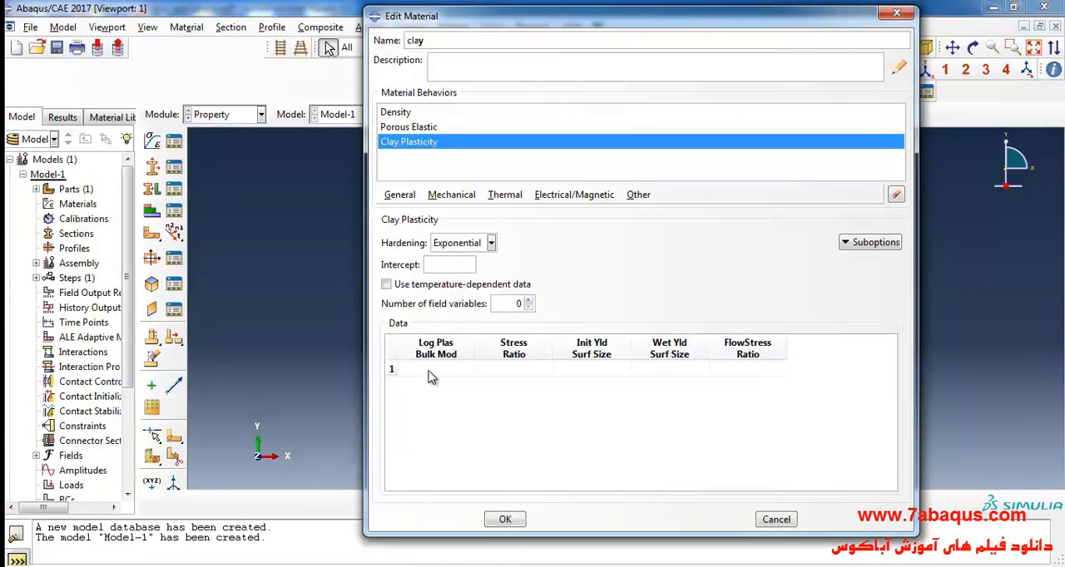
click(431, 370)
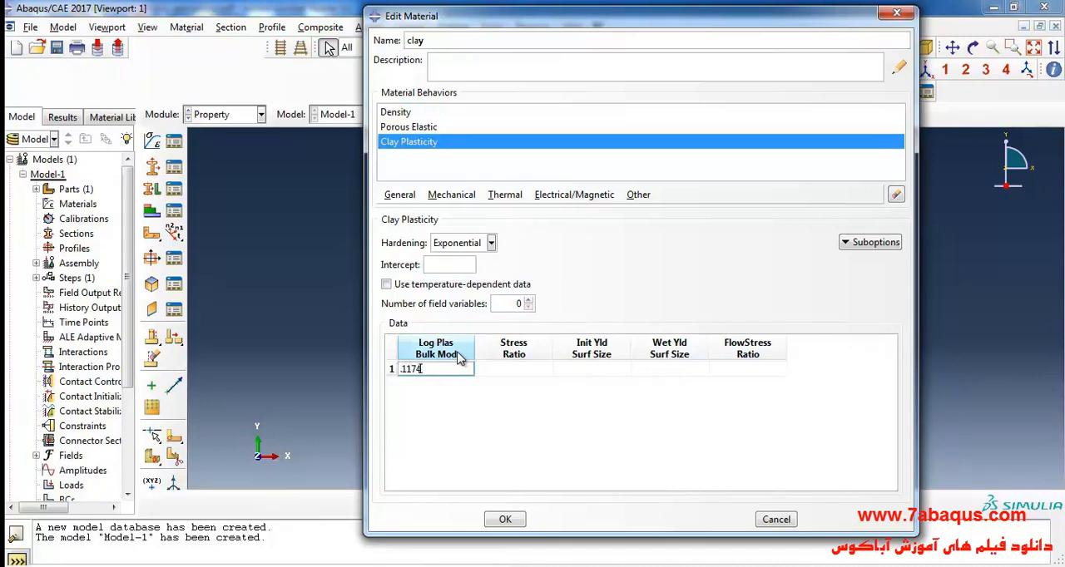
- Look up stress ratio M in the PDF table and set the clay plasticity stress ratio to 1 in Abaqus/CAE
click(509, 370)
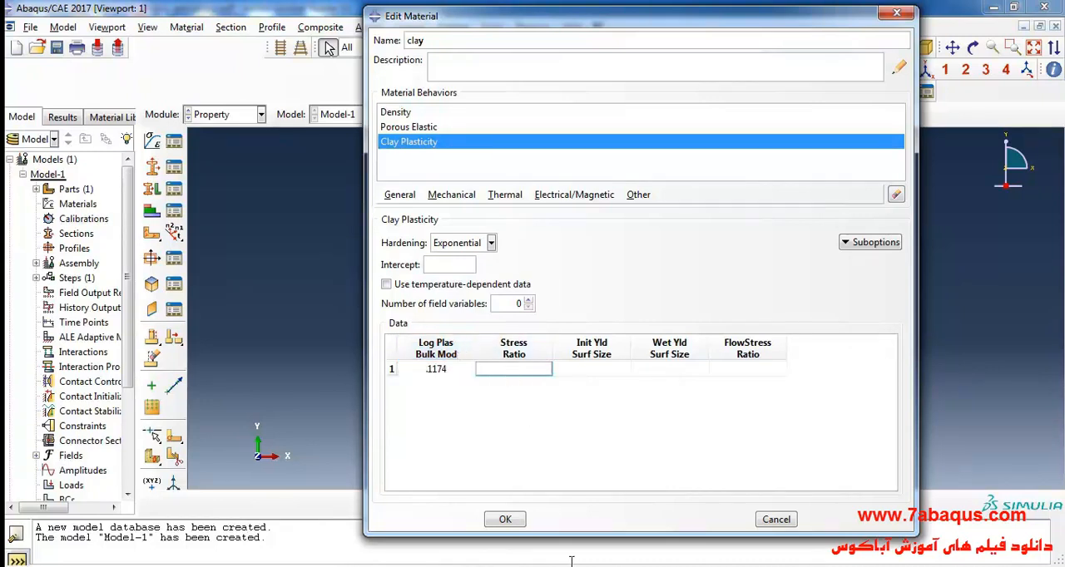
key(alt+Tab)
drag(472, 343, 562, 341)
drag(717, 343, 728, 344)
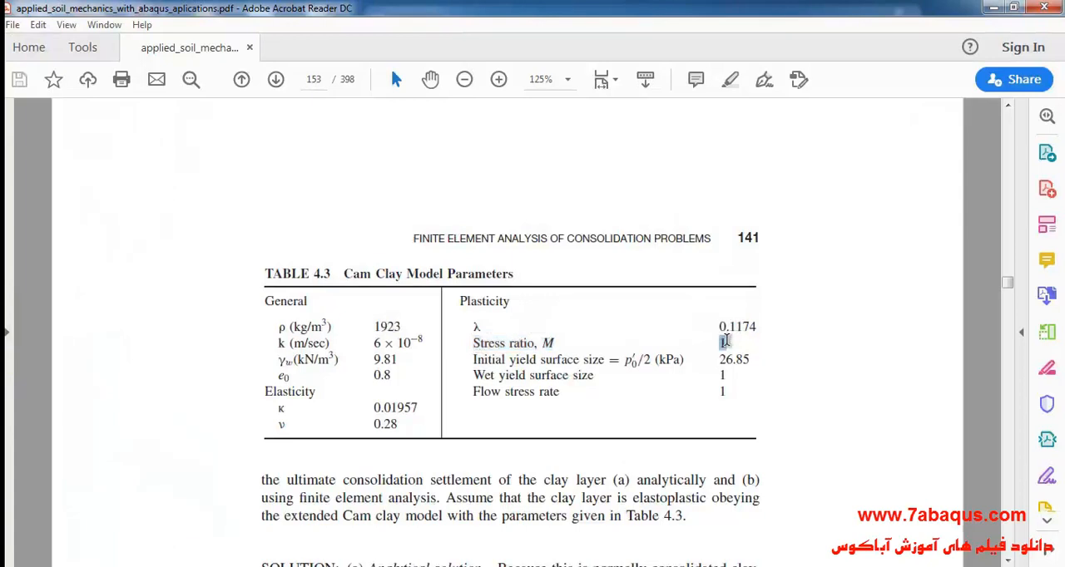
key(alt+Tab)
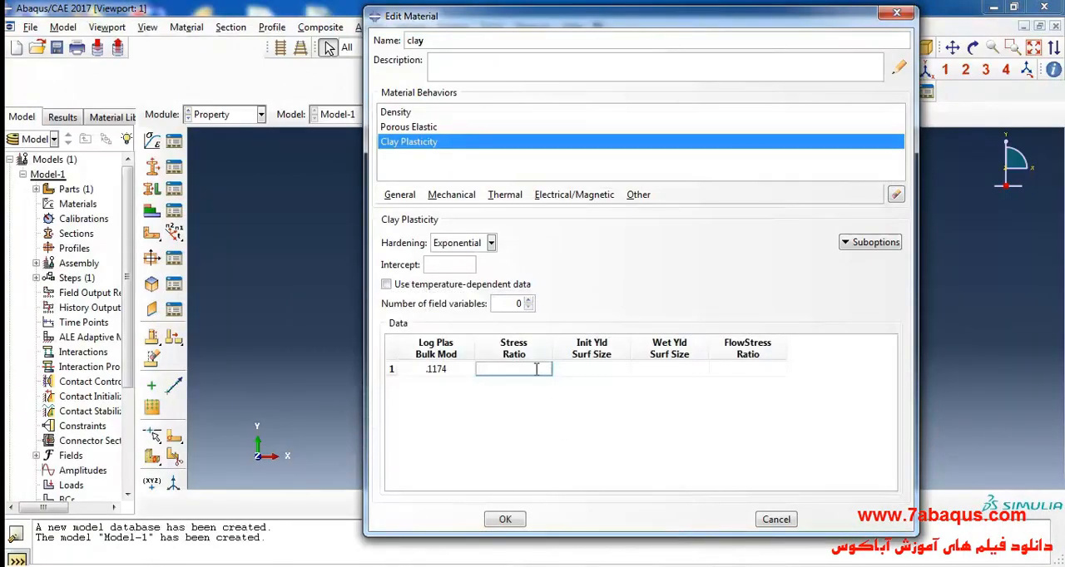
text(1)
key(Tab)
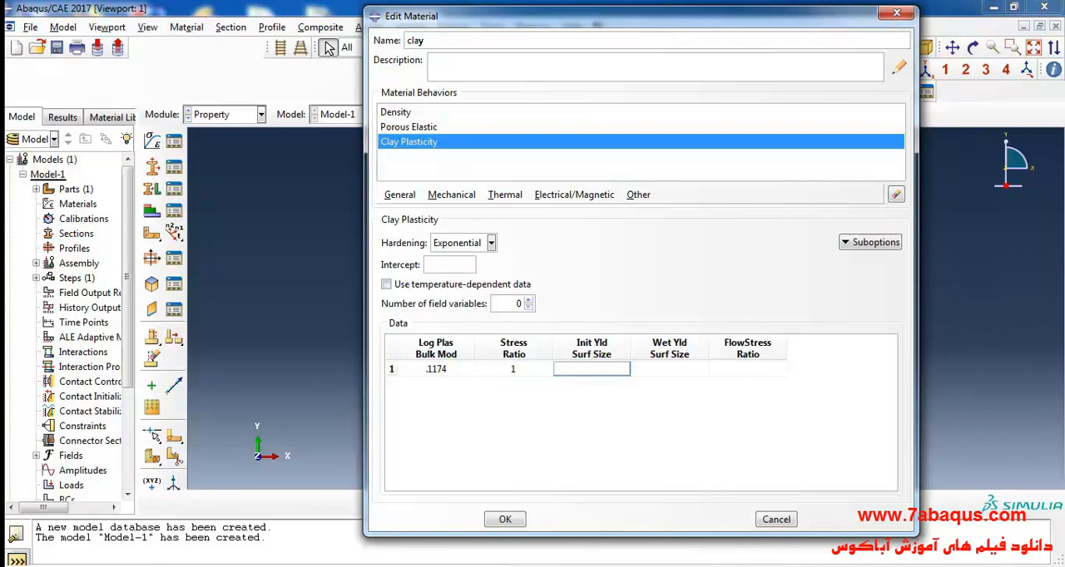
- Look up the initial yield surface size in the PDF table and enter it as 26.85e3 for the clay plasticity
key(alt+Tab)
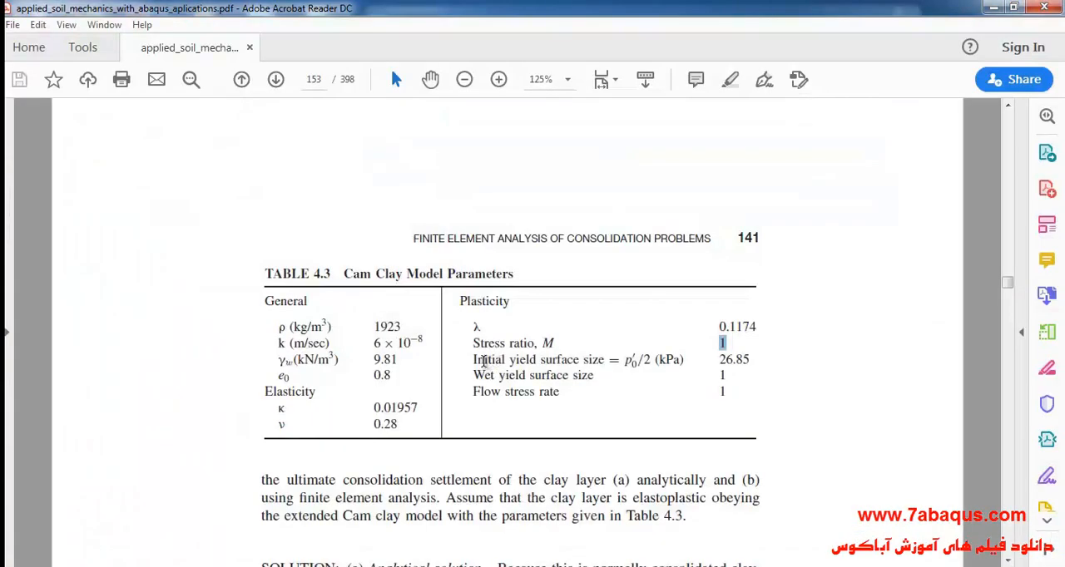
drag(473, 360, 603, 360)
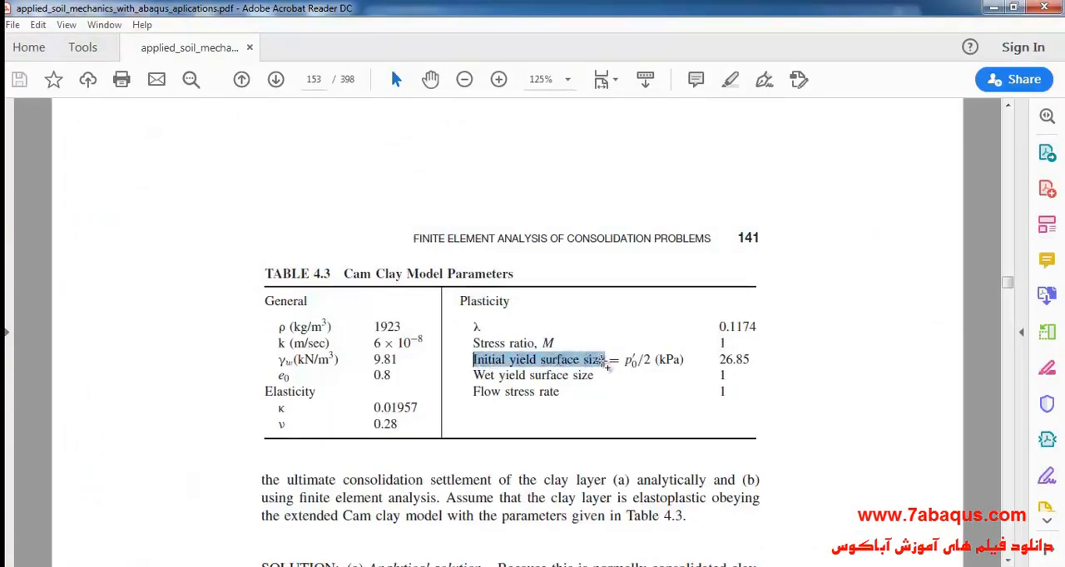
click(722, 359)
drag(720, 359, 751, 360)
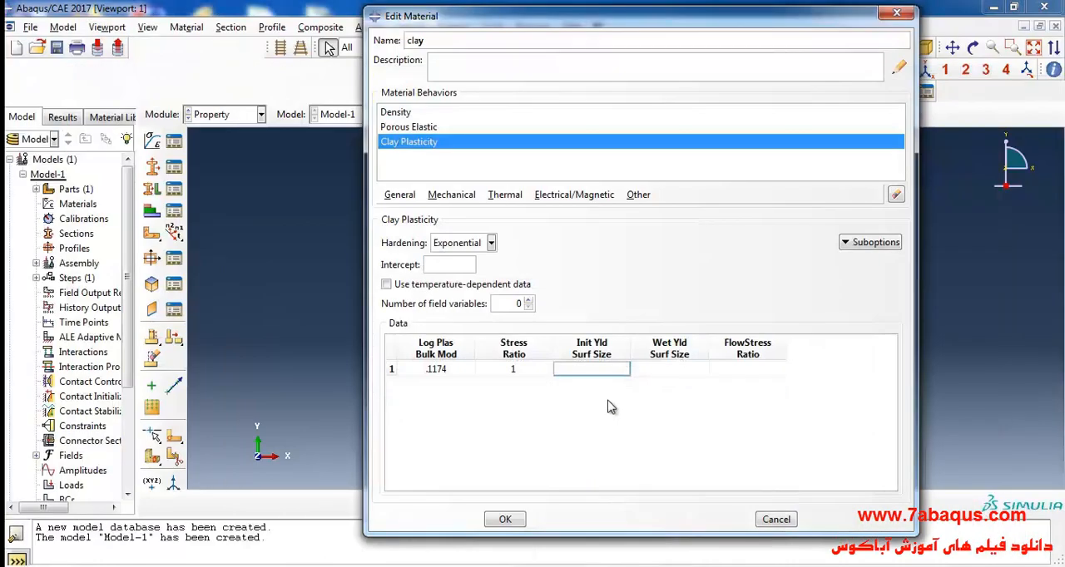
text(26)
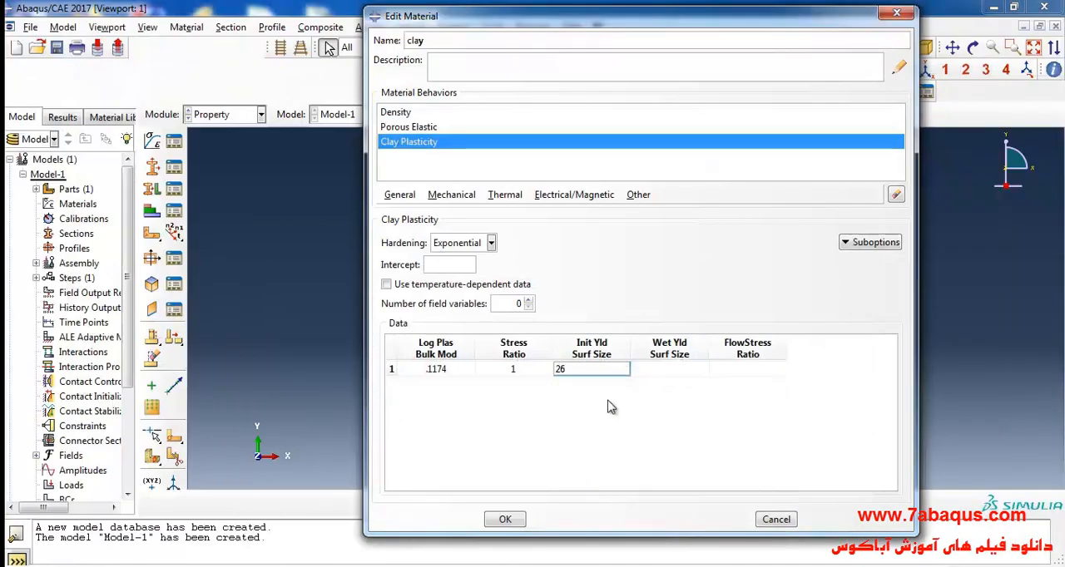
text(.85e)
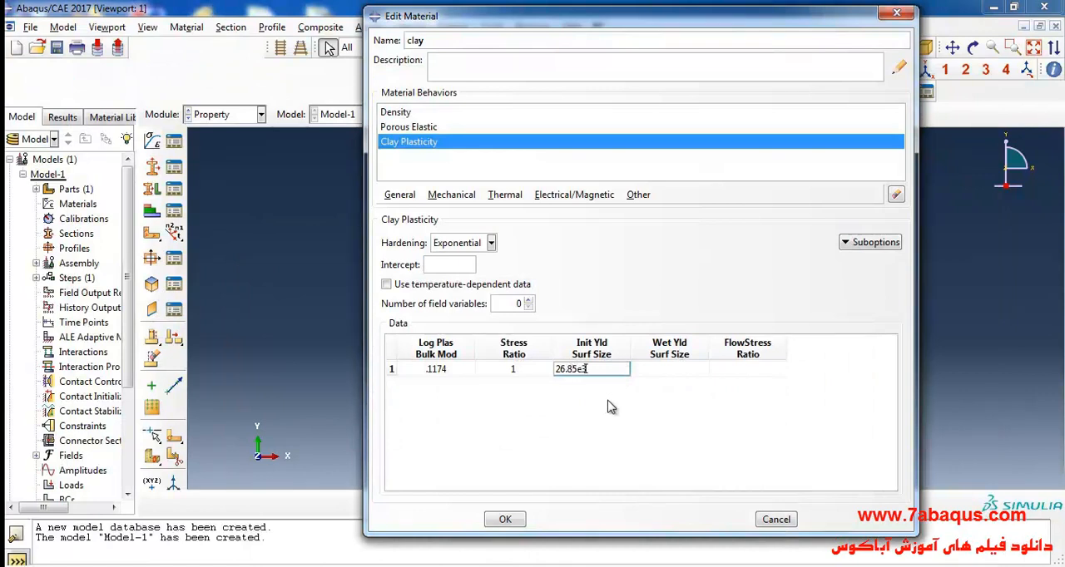
text(3)
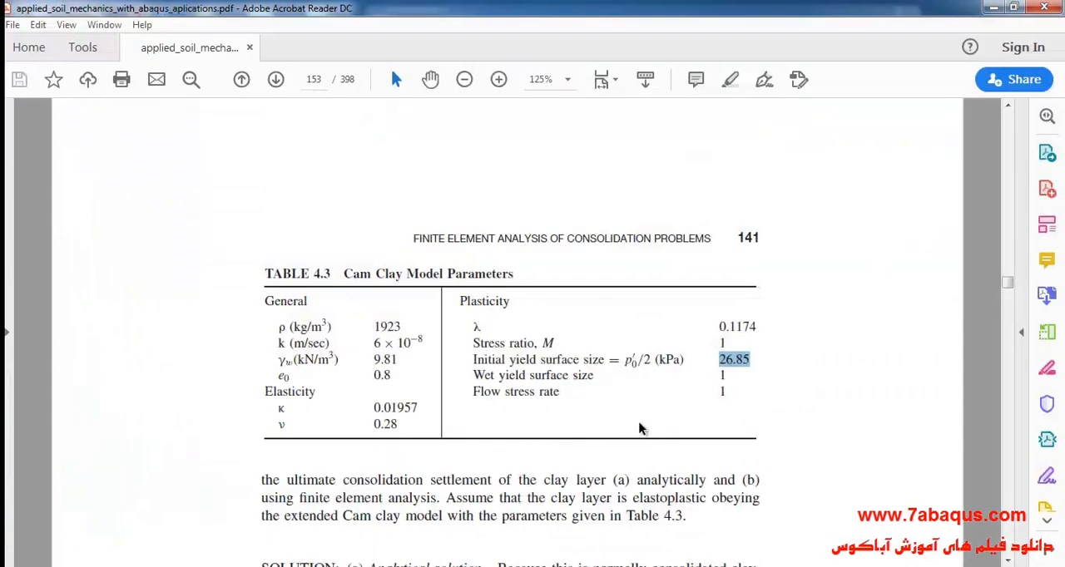
- Look up wet yield surface size and flow stress rate in the PDF table and set both to 1 for the clay plasticity in Abaqus/CAE
drag(473, 375, 593, 379)
click(479, 393)
drag(474, 392, 548, 398)
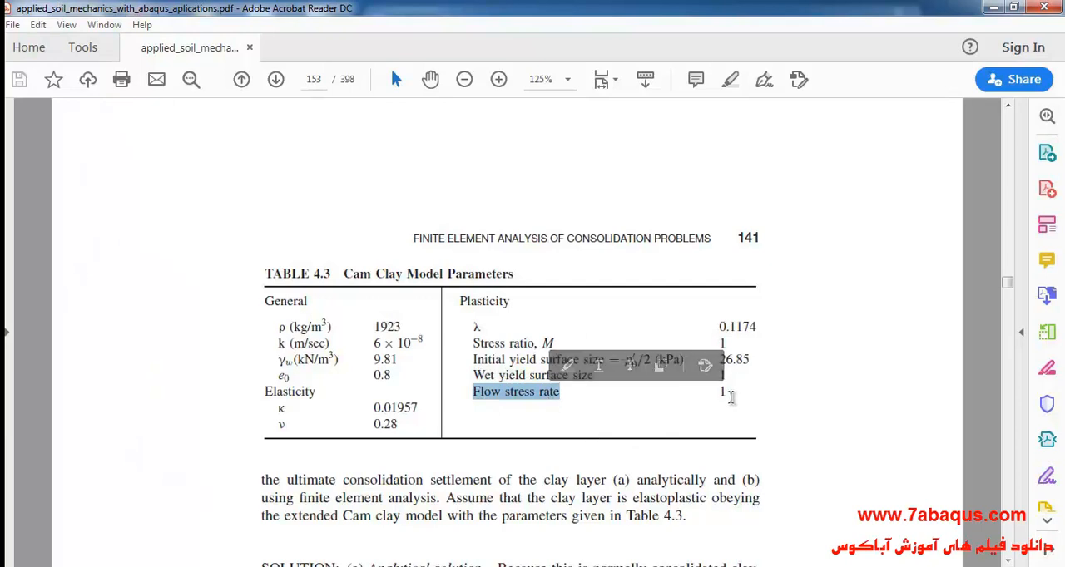
mouse_move(737, 396)
mouse_down()
mouse_move(720, 389)
mouse_move(721, 374)
mouse_up()
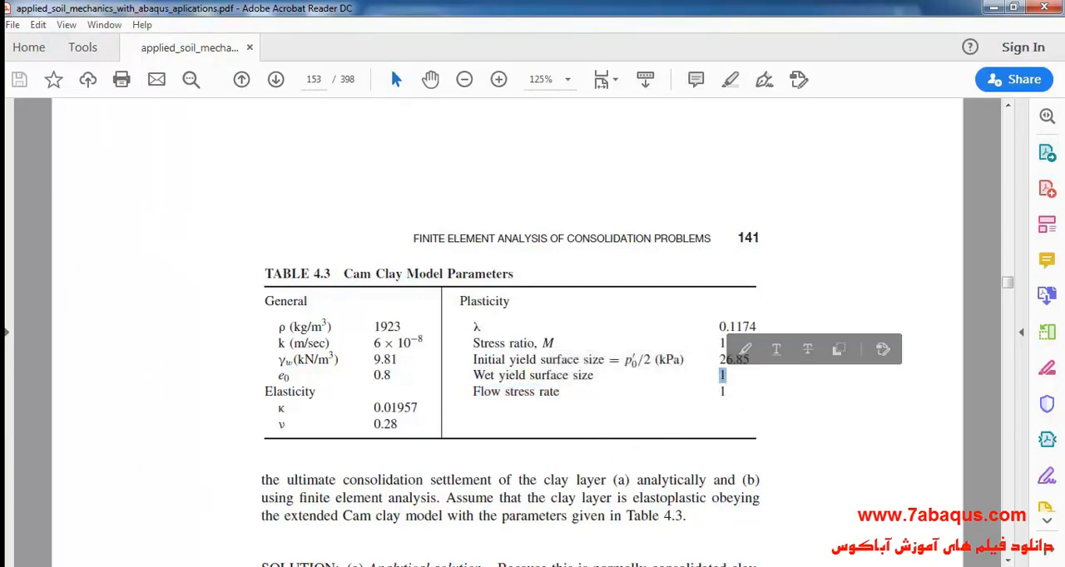
key(alt+Tab)
key(Tab)
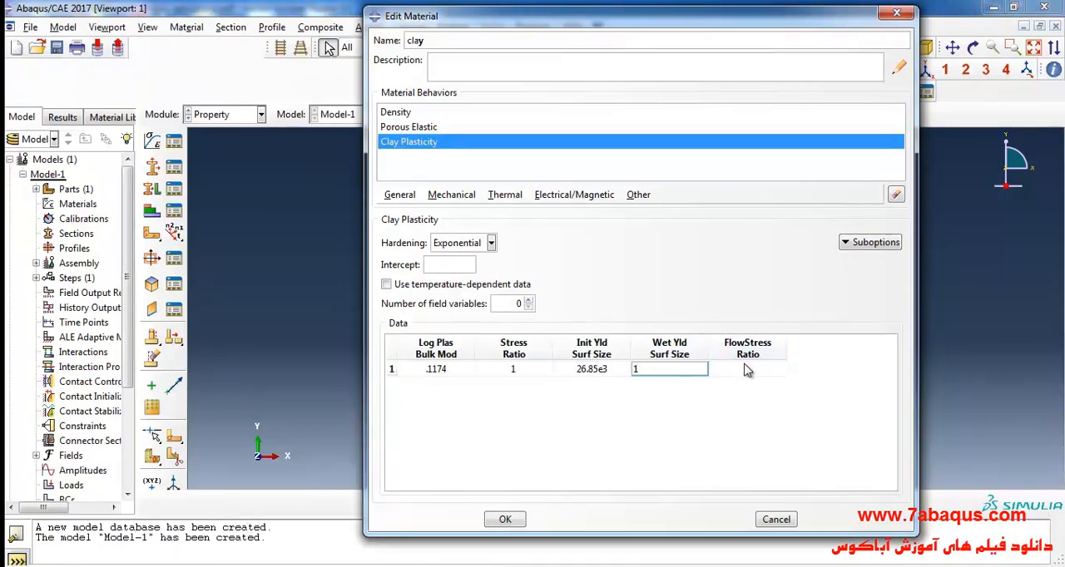
click(734, 368)
text(1)
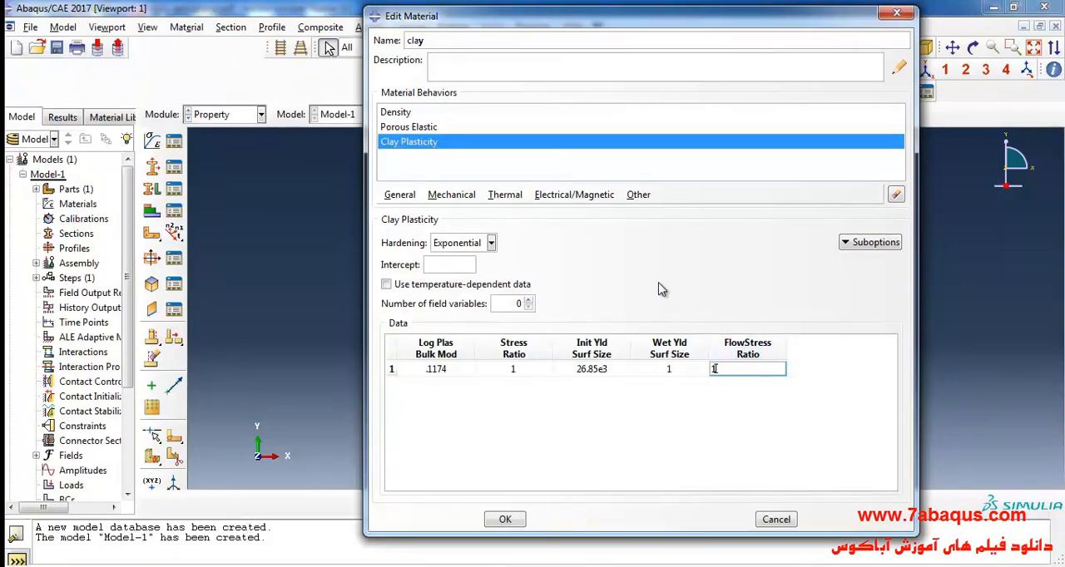
- Add isotropic pore-fluid Permeability to the clay material with a specific weight of wetting liquid of 9810
click(639, 194)
mouse_move(690, 242)
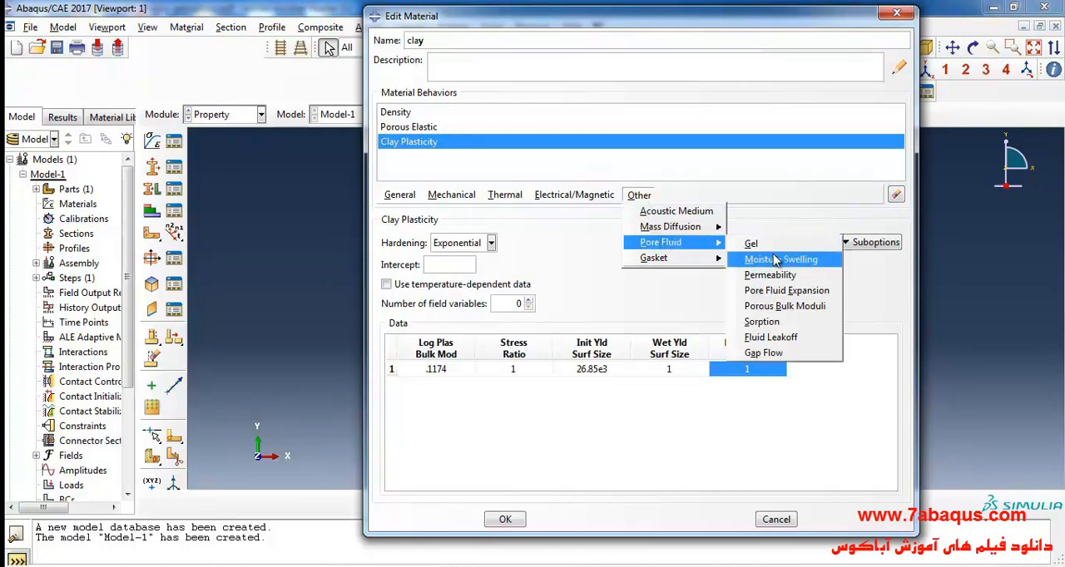
click(769, 275)
click(556, 266)
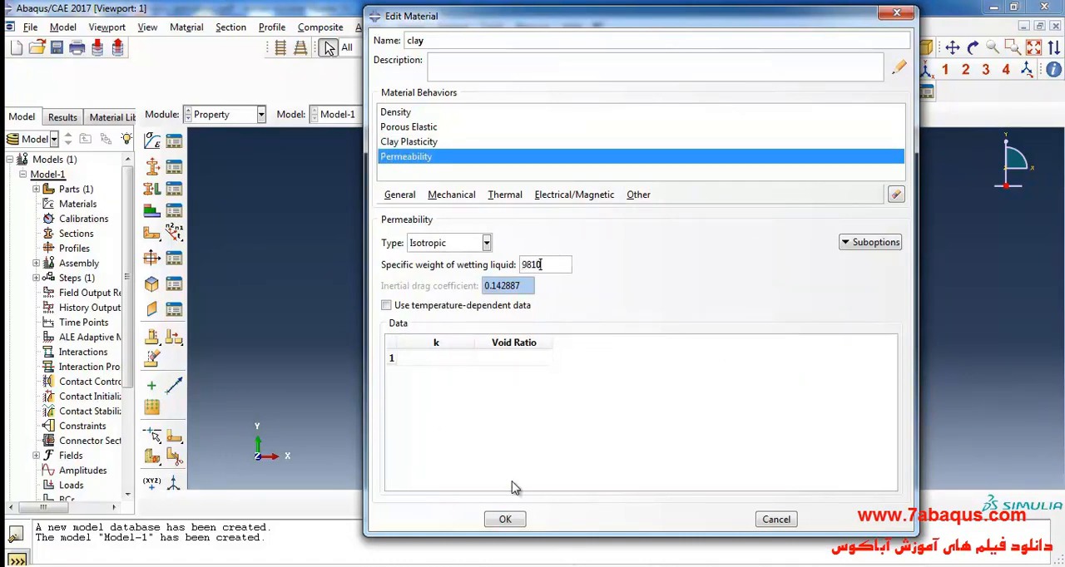
- Look up permeability k in the PDF's Table 4.3 and enter it as 6e-8 for the clay permeability in Abaqus/CAE
key(alt+Tab)
click(349, 374)
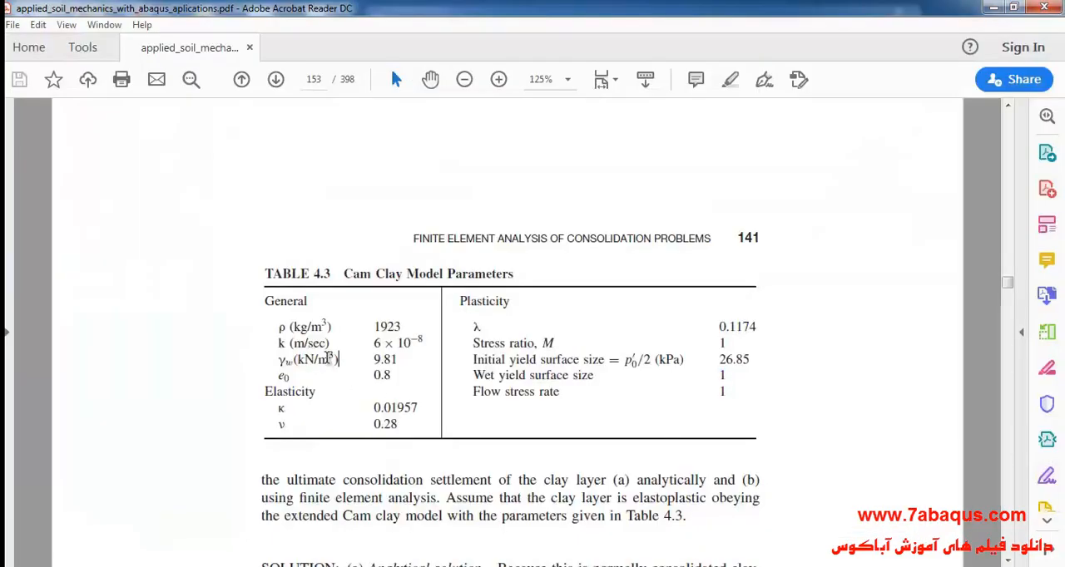
drag(279, 341, 422, 343)
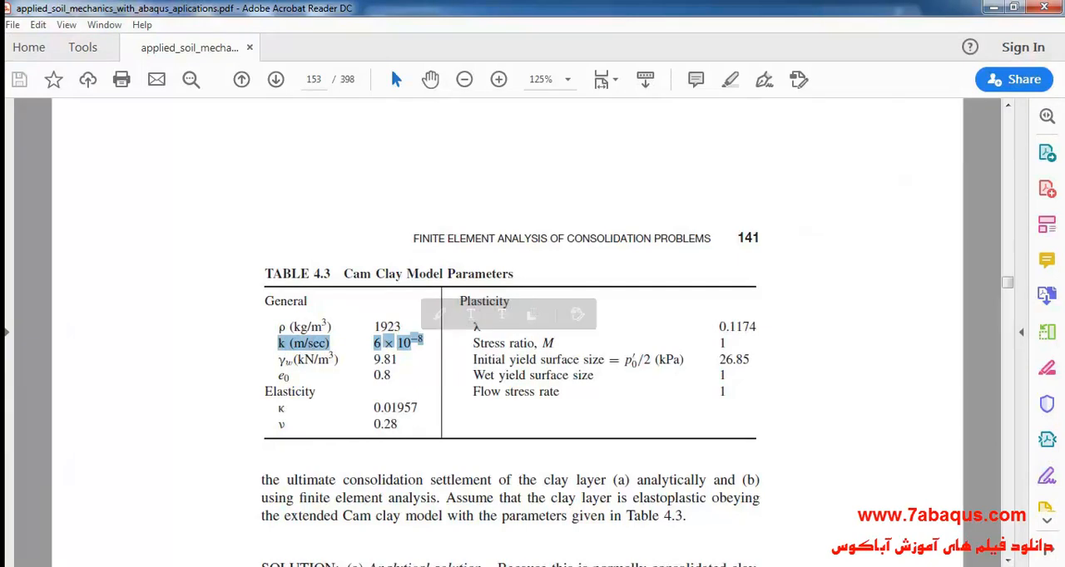
key(alt+Tab)
click(455, 356)
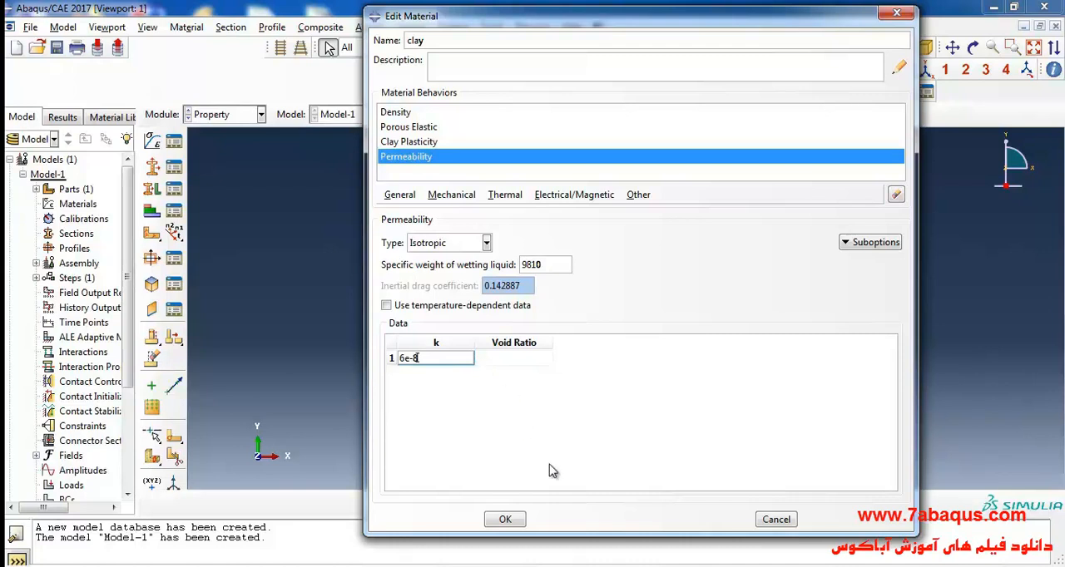
- Examine the initial and final void ratios and the stress increment on the consolidation curve of Figure 4.13 in the PDF
click(608, 565)
click(443, 331)
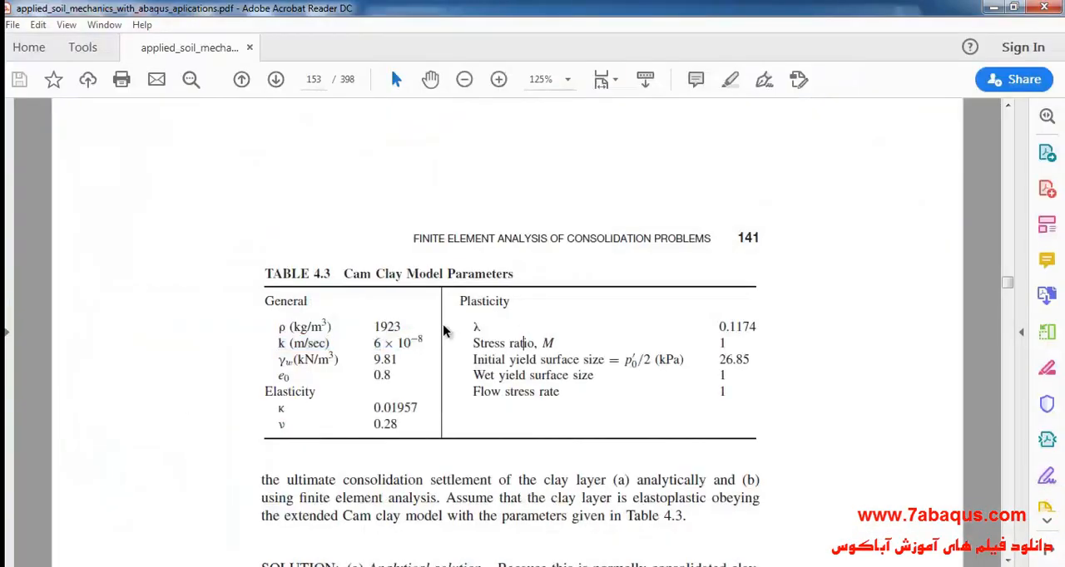
scroll(443, 331, up, 10)
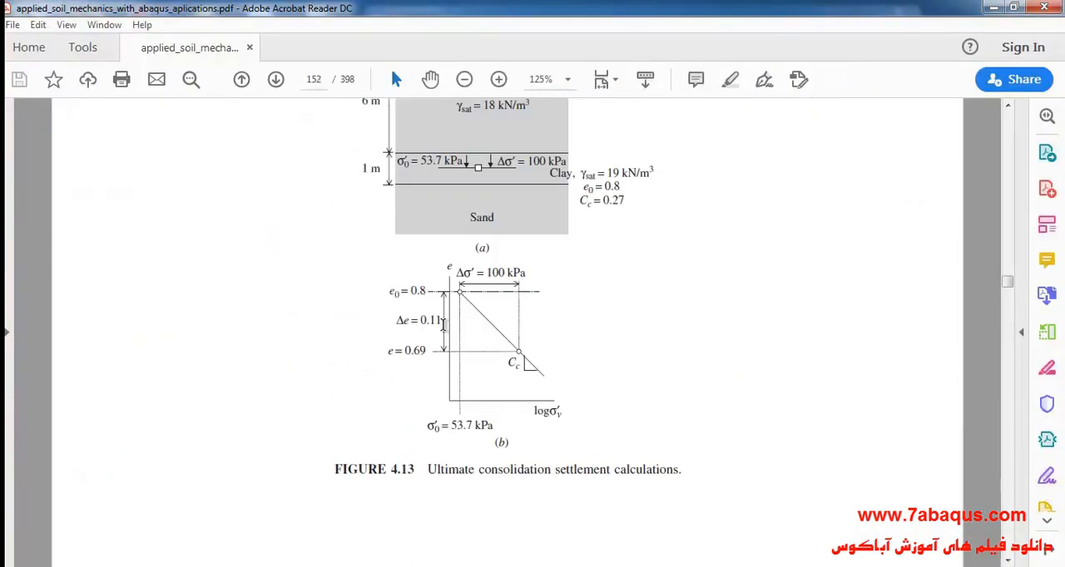
click(567, 80)
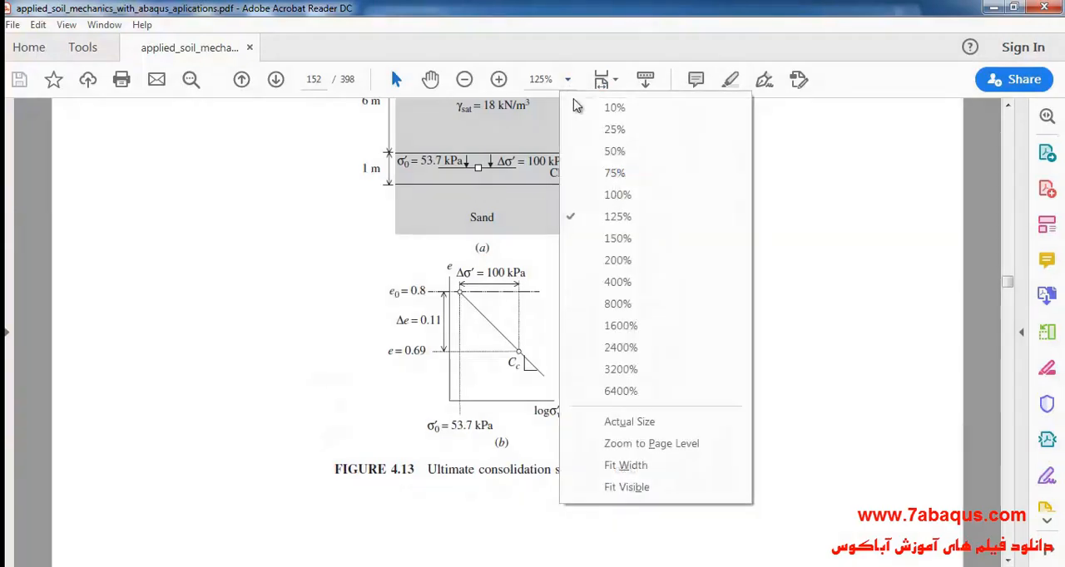
click(616, 239)
scroll(633, 287, down, 1)
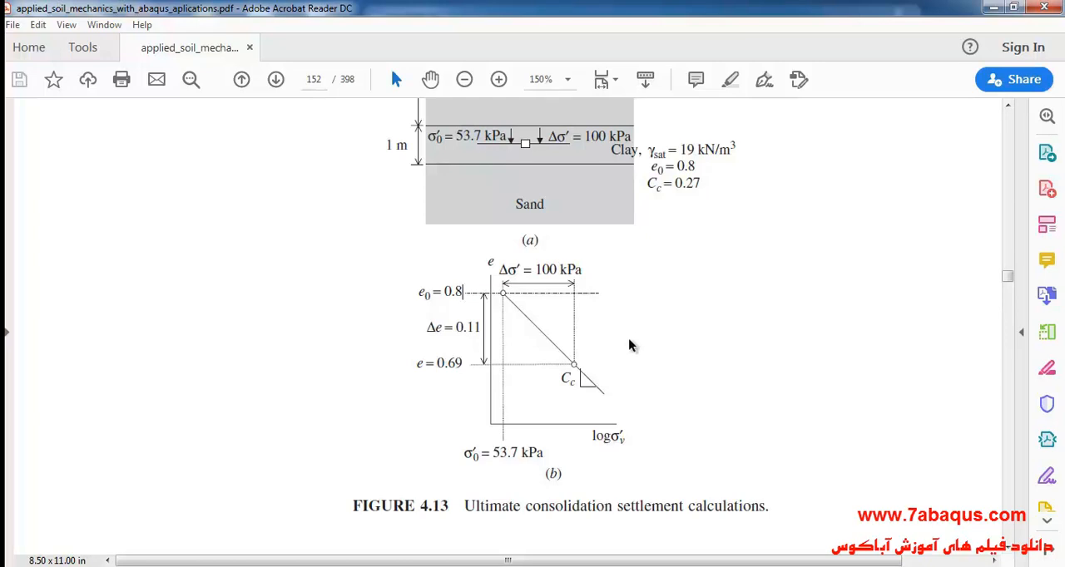
drag(440, 291, 467, 292)
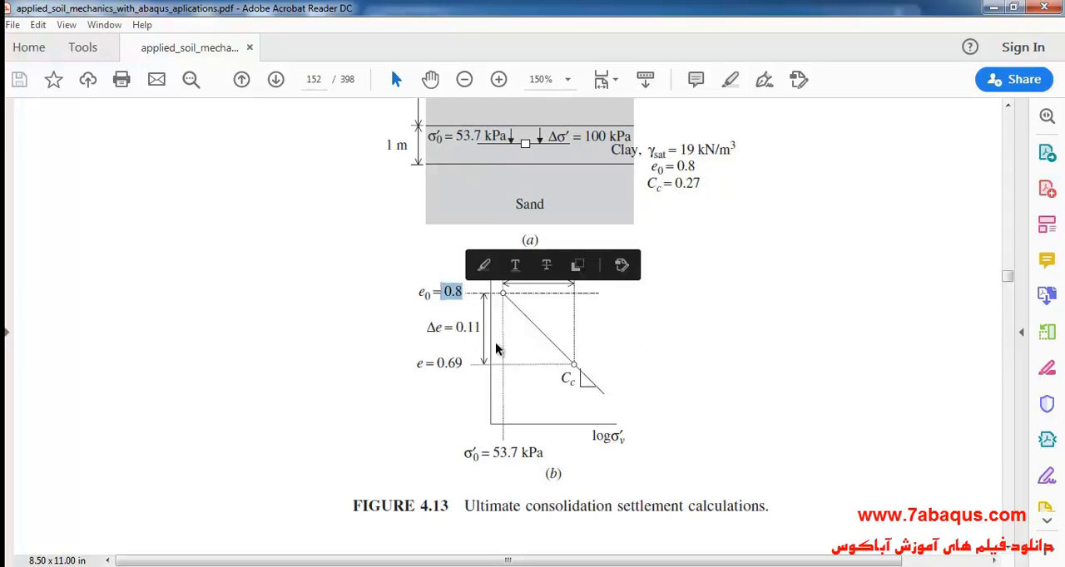
click(663, 350)
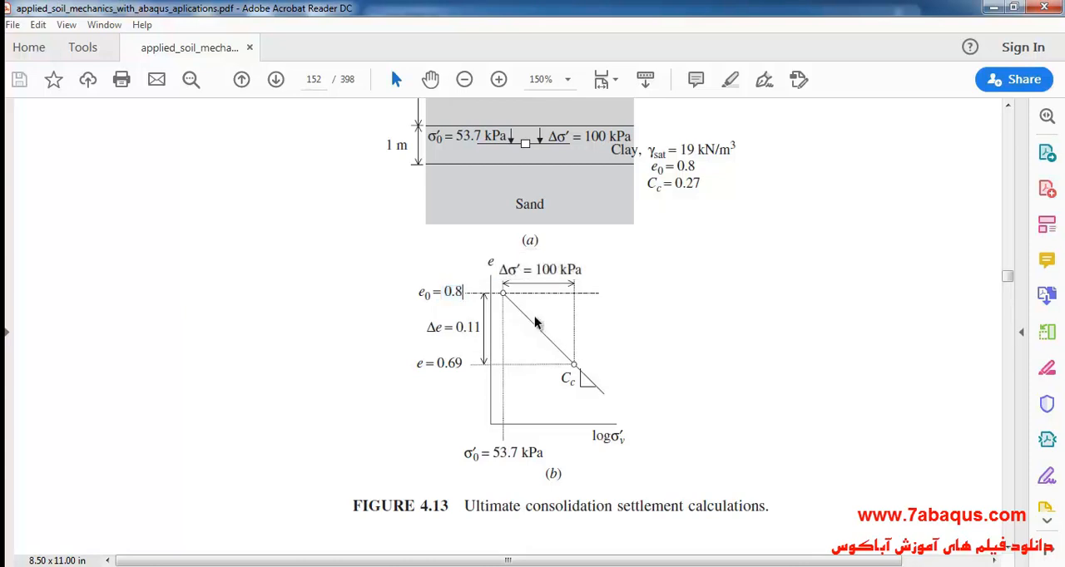
drag(535, 269, 584, 269)
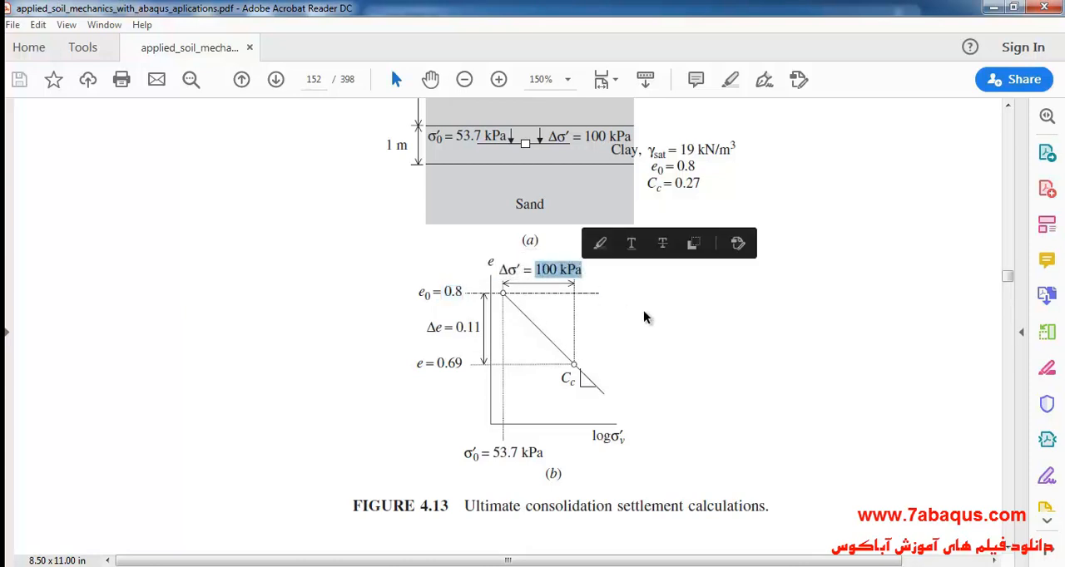
click(674, 352)
drag(445, 292, 463, 292)
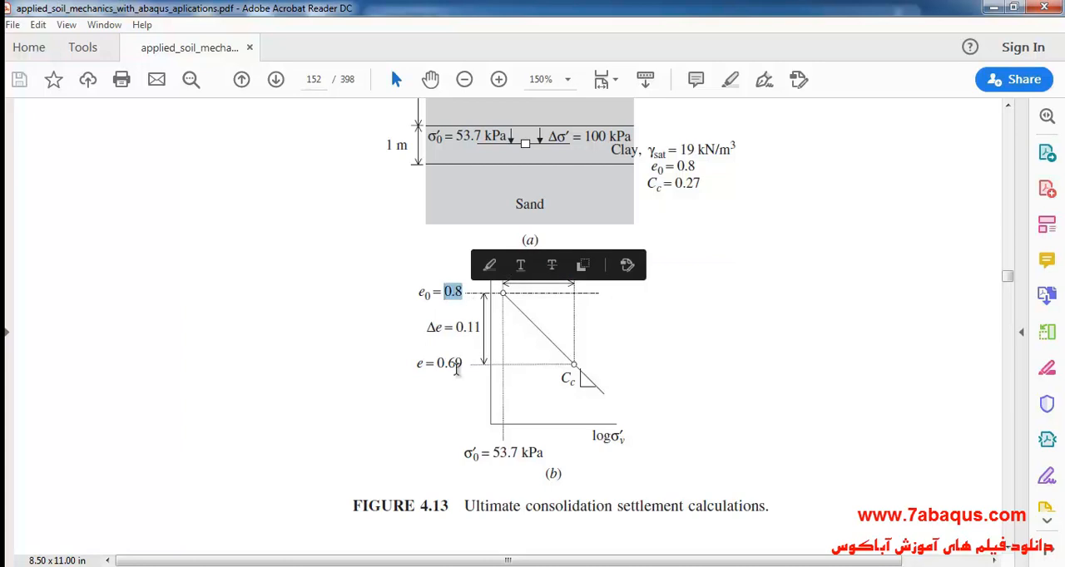
drag(437, 363, 463, 363)
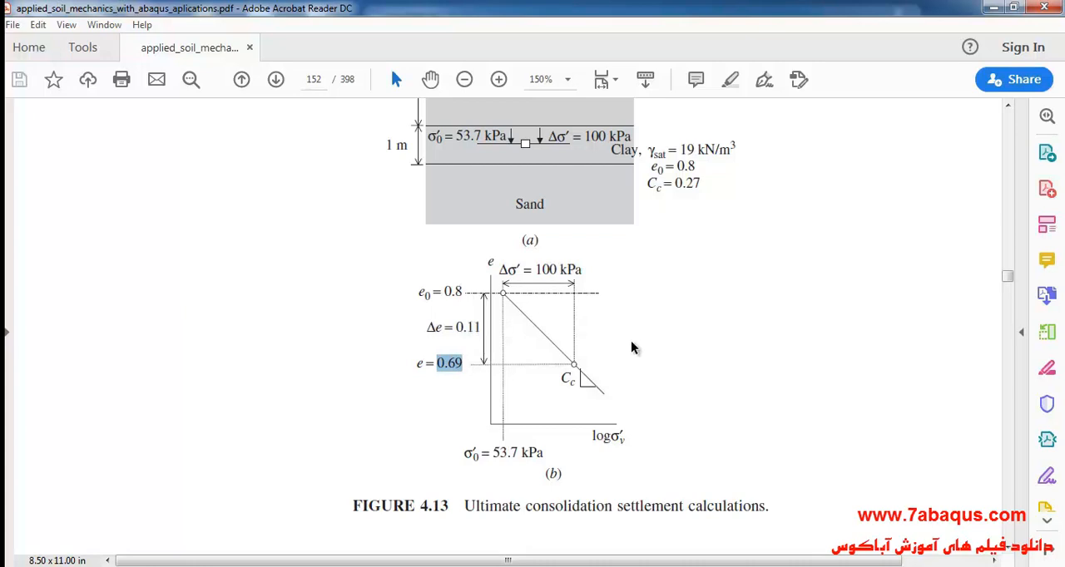
double_click(449, 287)
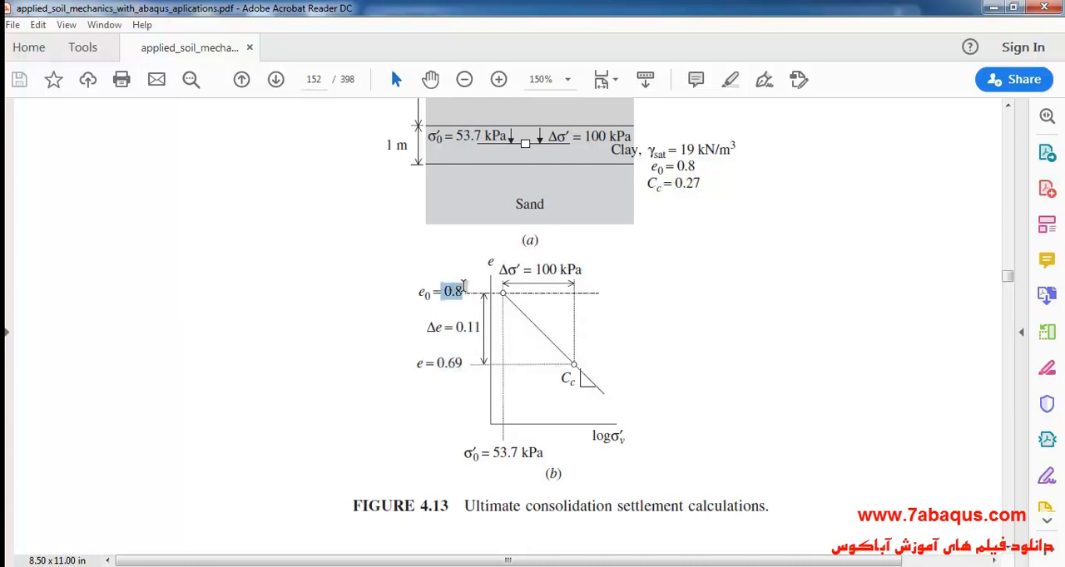
drag(434, 364, 465, 365)
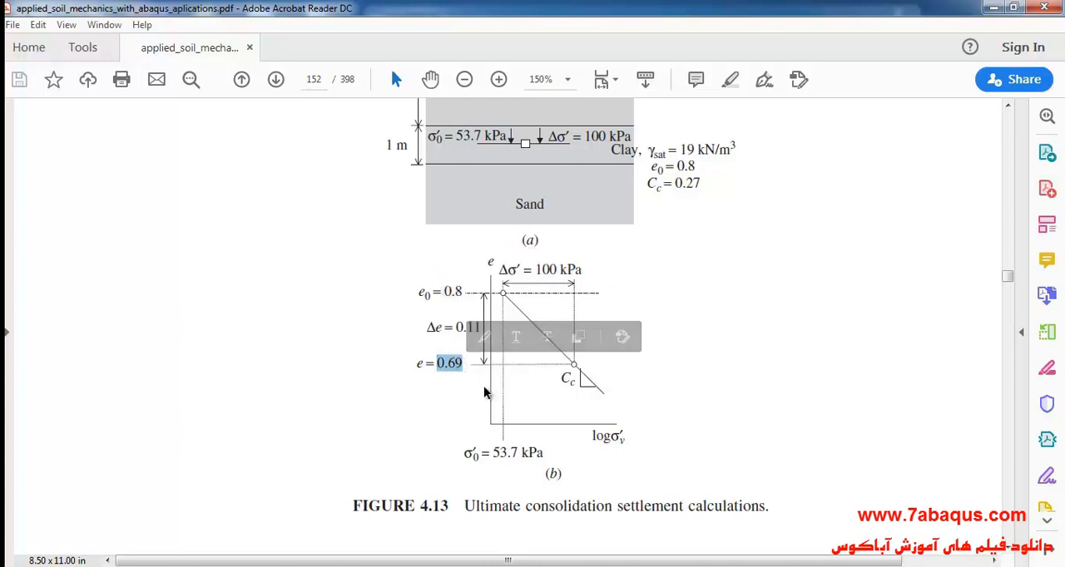
- Return to Abaqus/CAE, set the clay permeability's void ratio to .69, and save the clay material
click(520, 565)
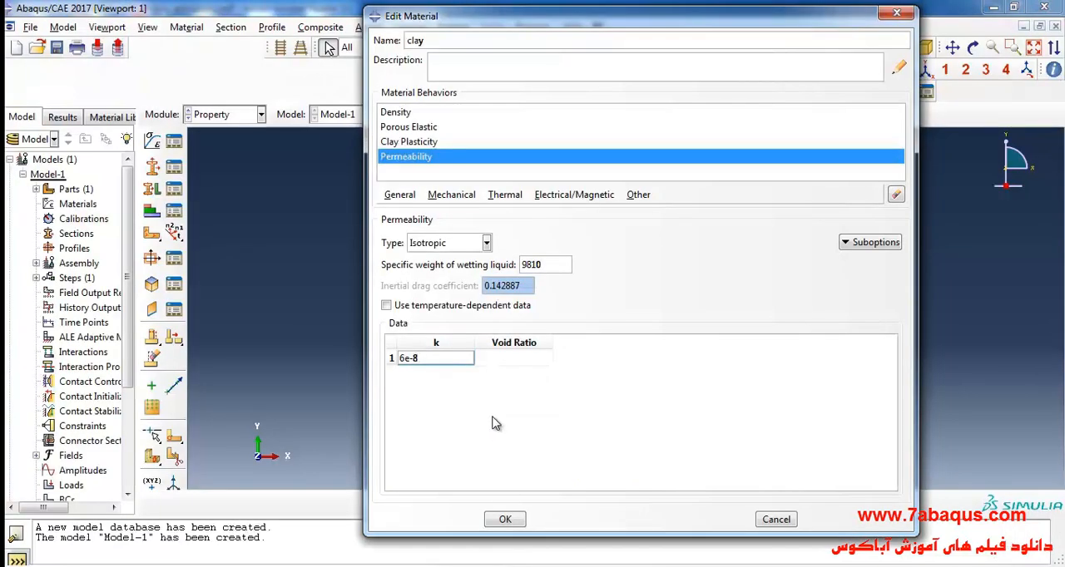
click(521, 358)
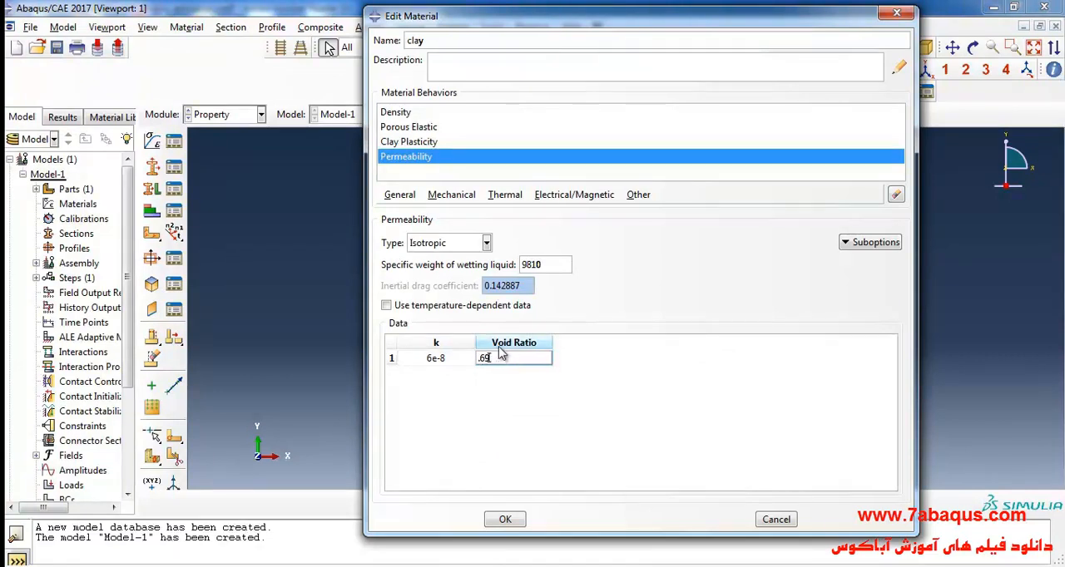
click(504, 519)
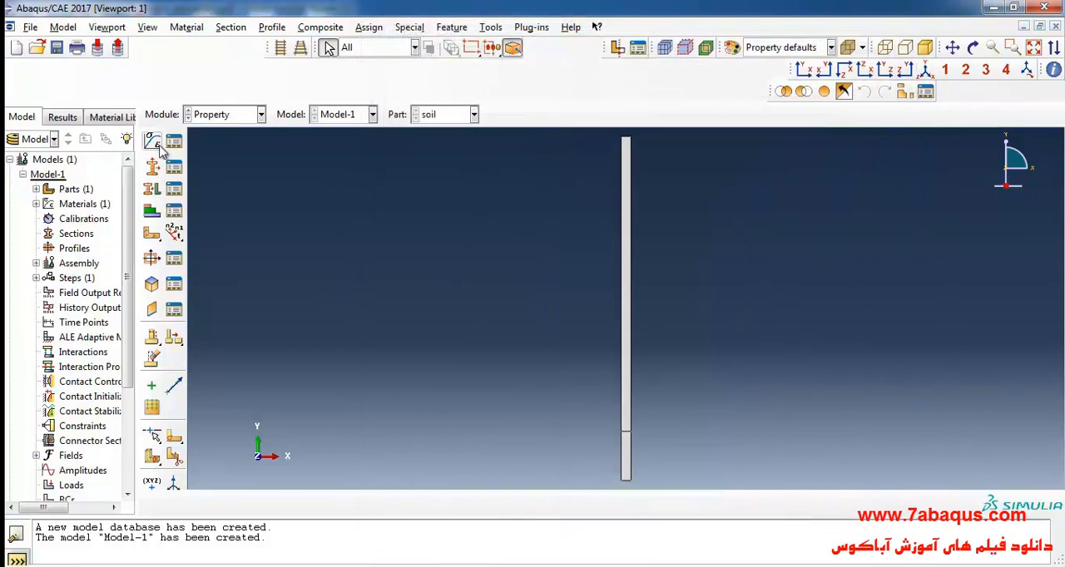
- Start a new material named sand and check the sand layers in the PDF's Figure 4.13 soil profile
click(153, 142)
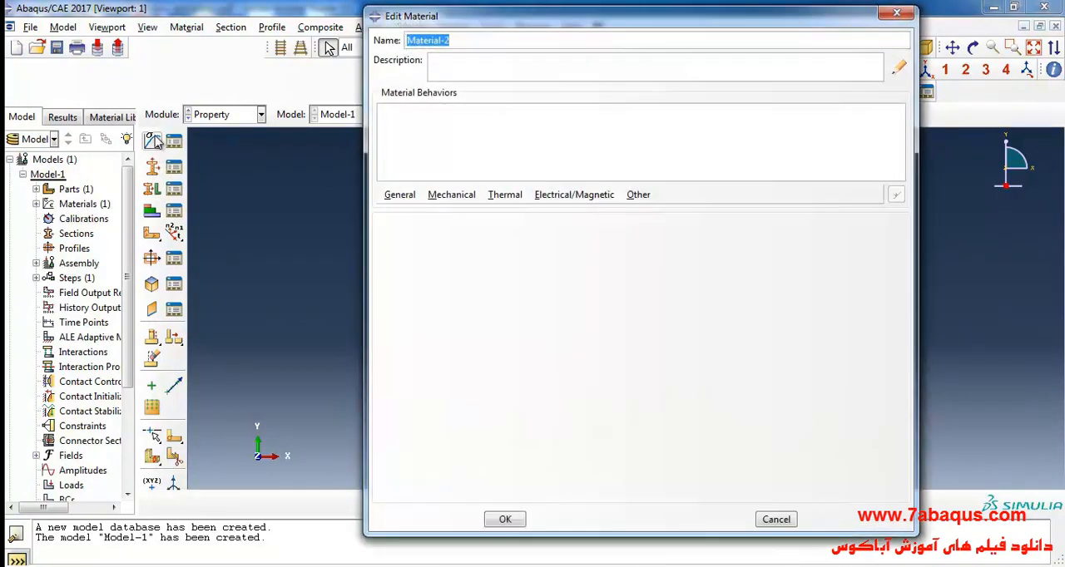
text(sand)
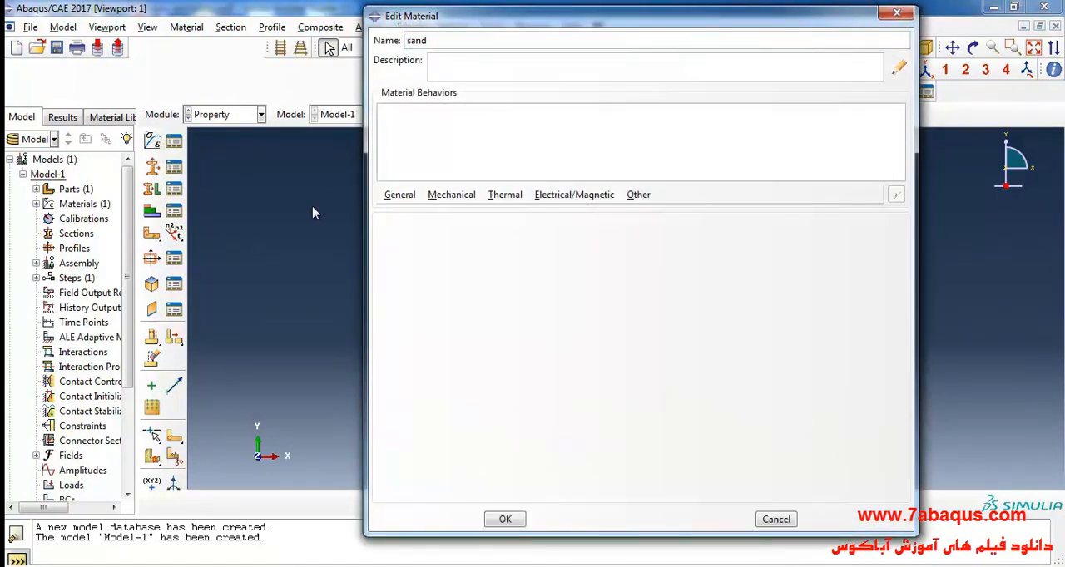
key(alt+Tab)
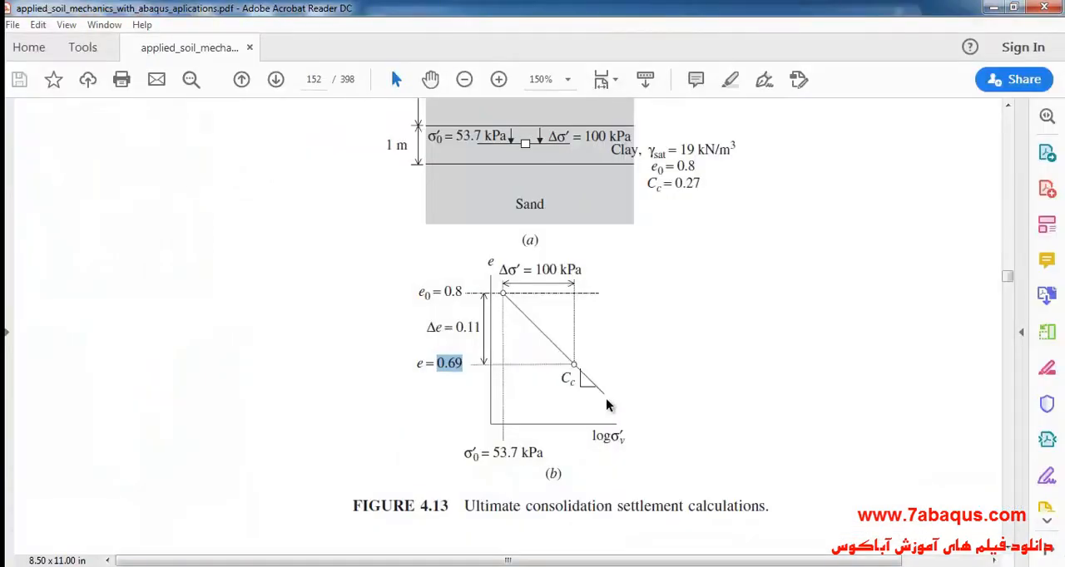
scroll(611, 287, up, 5)
click(568, 81)
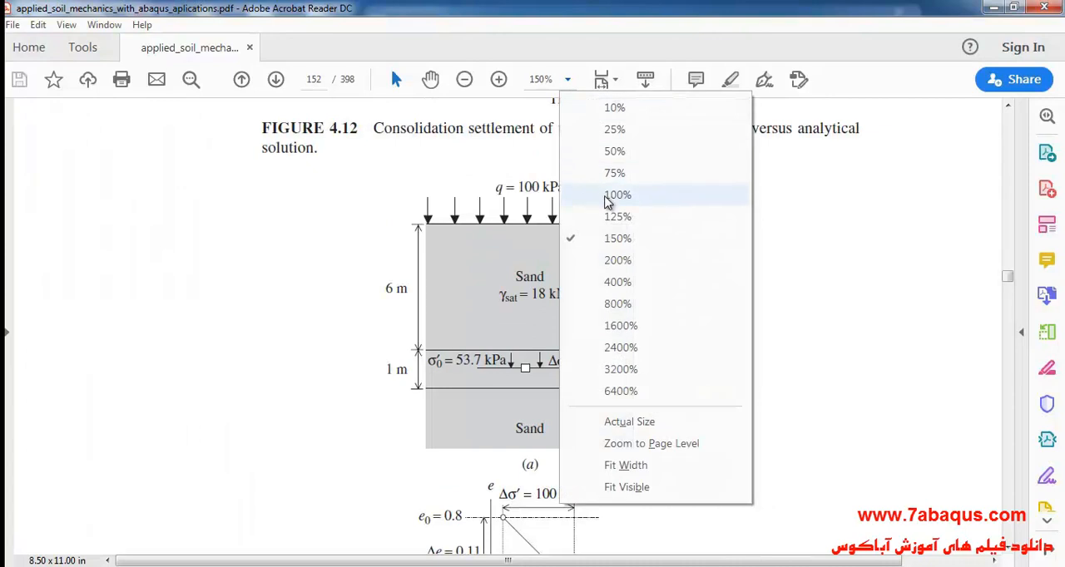
click(617, 216)
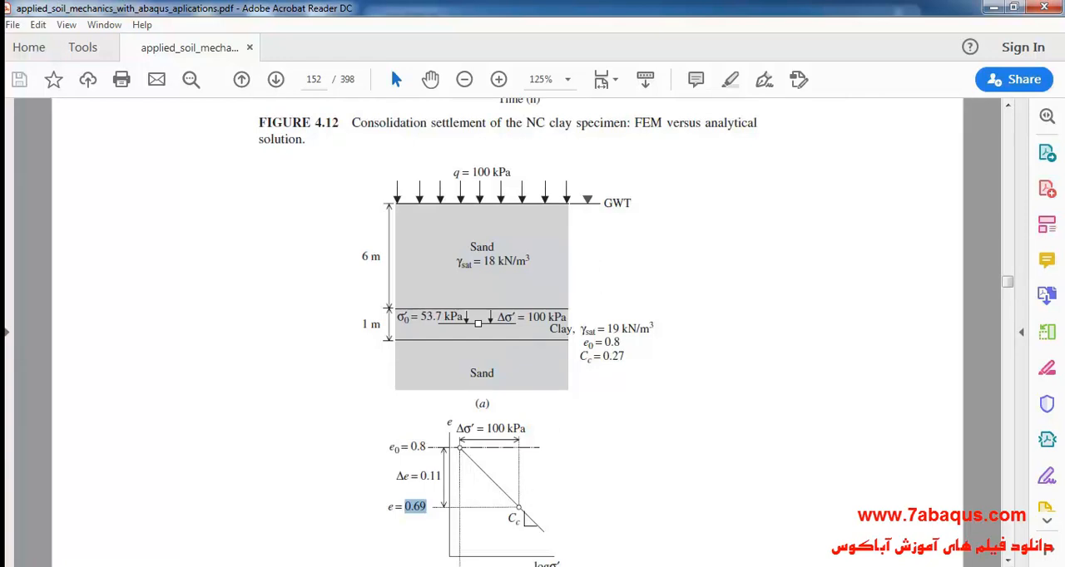
click(516, 566)
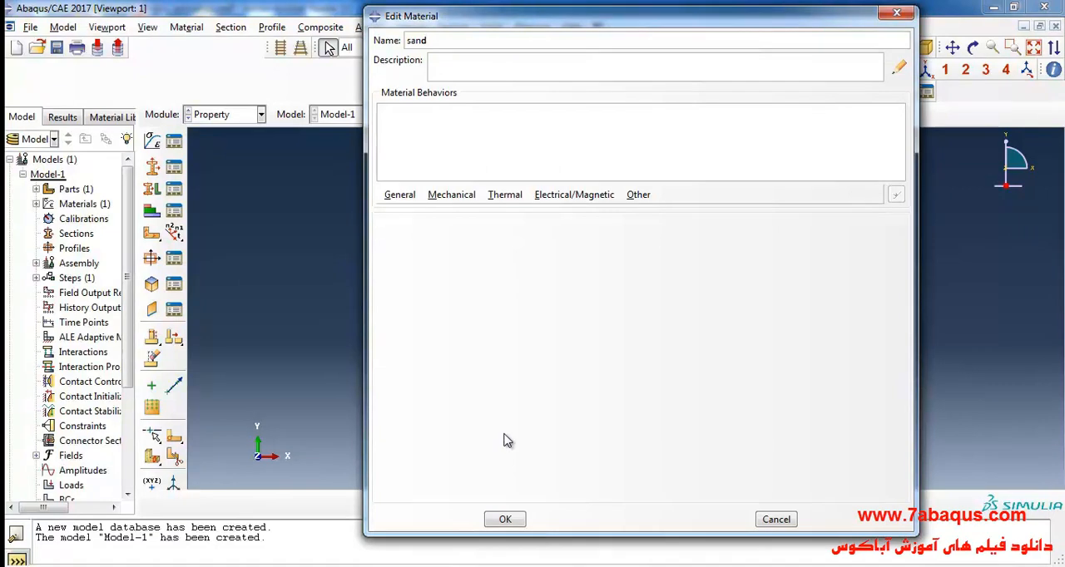
- Add isotropic Elastic behavior to the sand material with Young's modulus 100e6 and Poisson's ratio .3
click(452, 194)
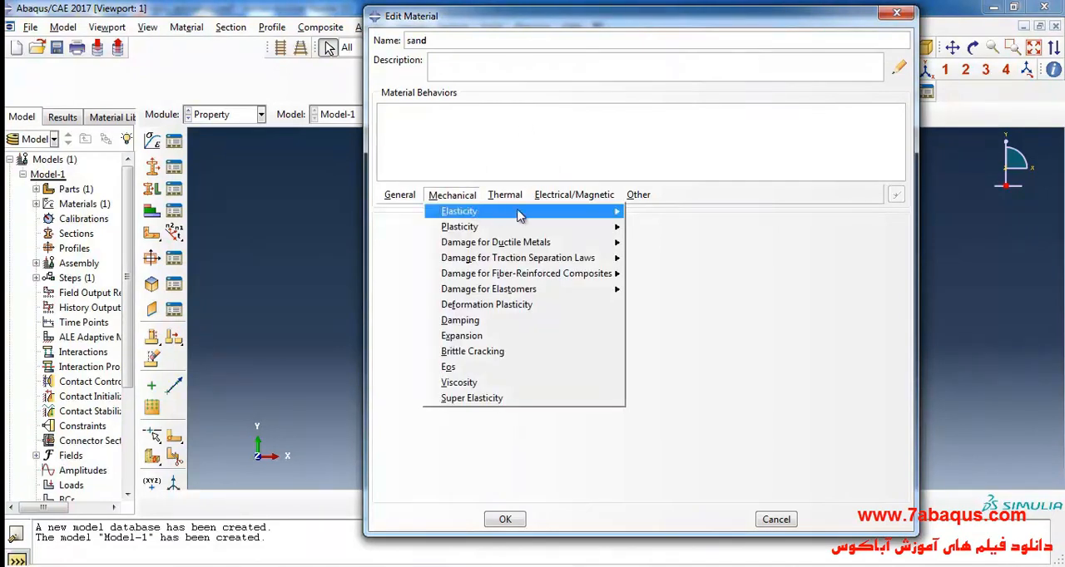
mouse_move(495, 213)
click(655, 213)
click(440, 405)
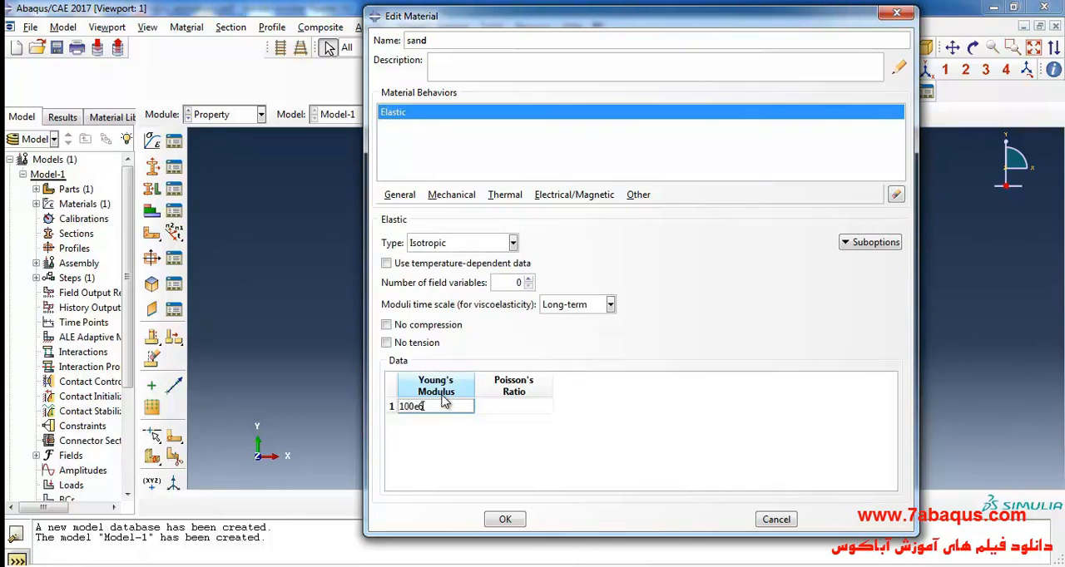
click(509, 405)
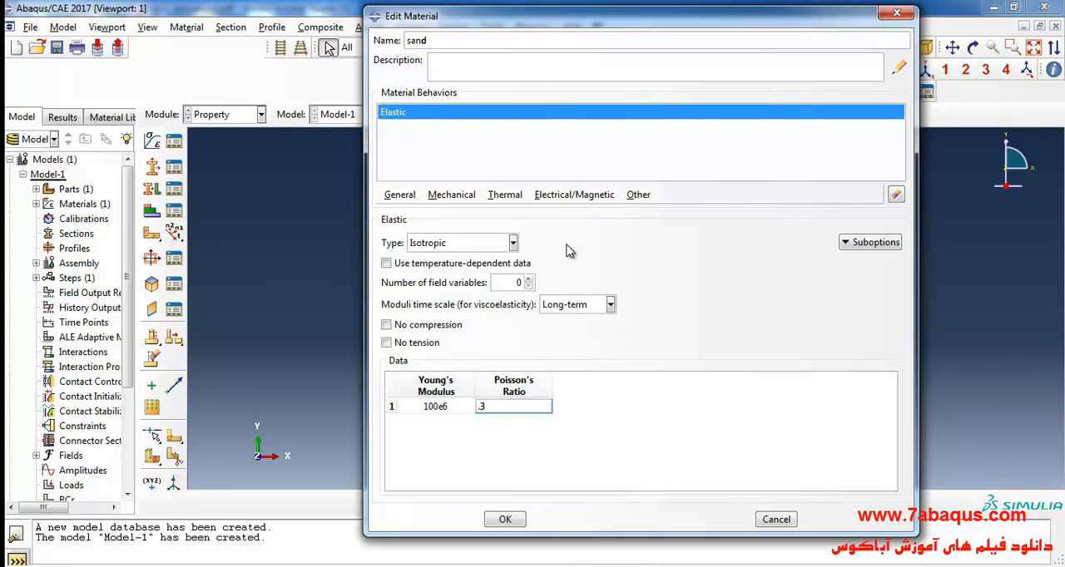
- Add pore-fluid Permeability to the sand material with specific weight of wetting liquid 9810, k .00016 and void ratio .8
click(639, 195)
mouse_move(670, 244)
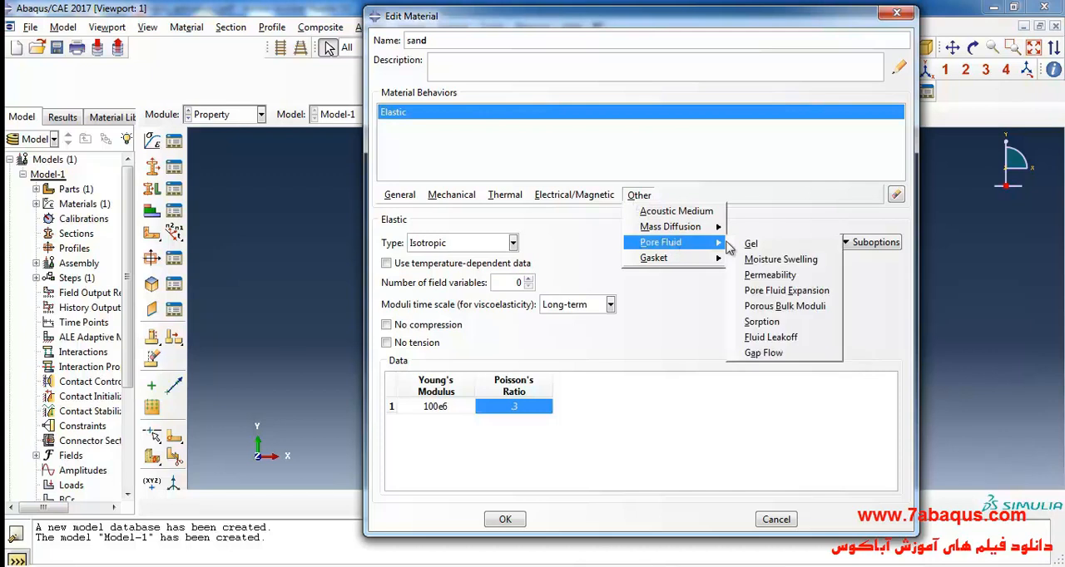
click(788, 281)
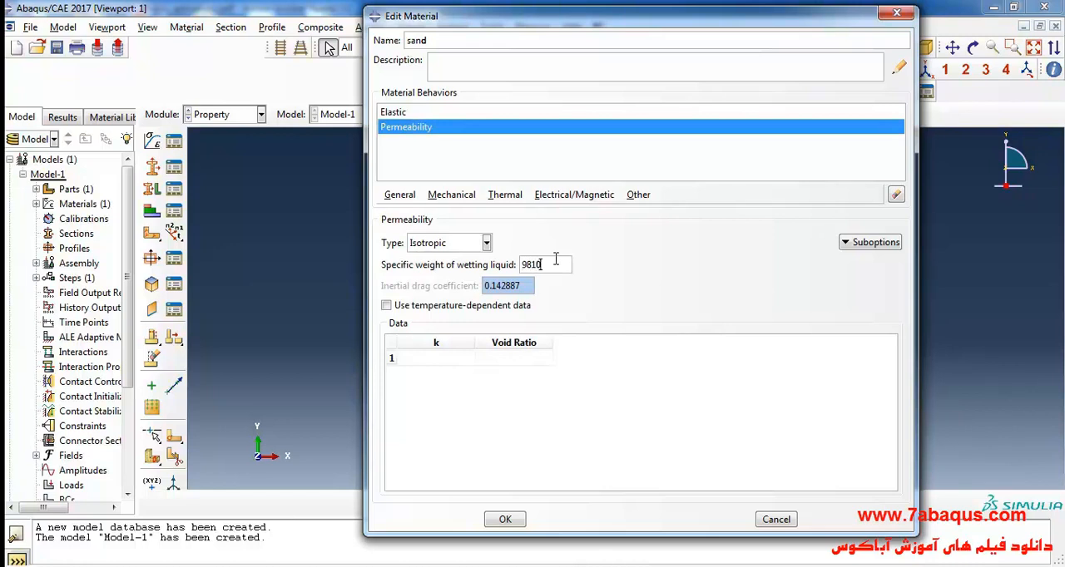
click(433, 360)
text(.00016)
click(504, 358)
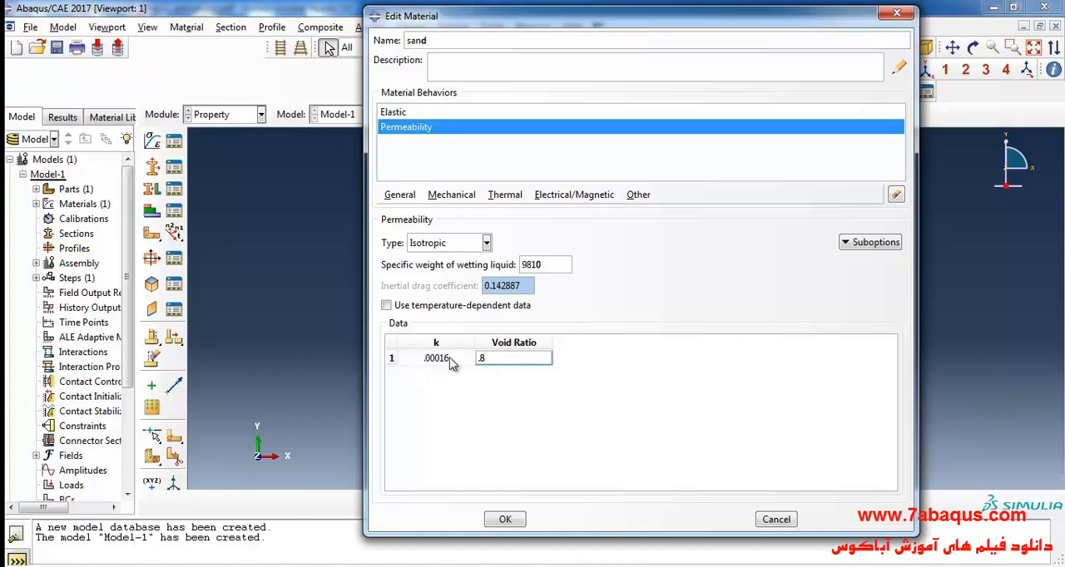
- Save the sand material and create a solid homogeneous section named clay that uses the clay material
click(512, 515)
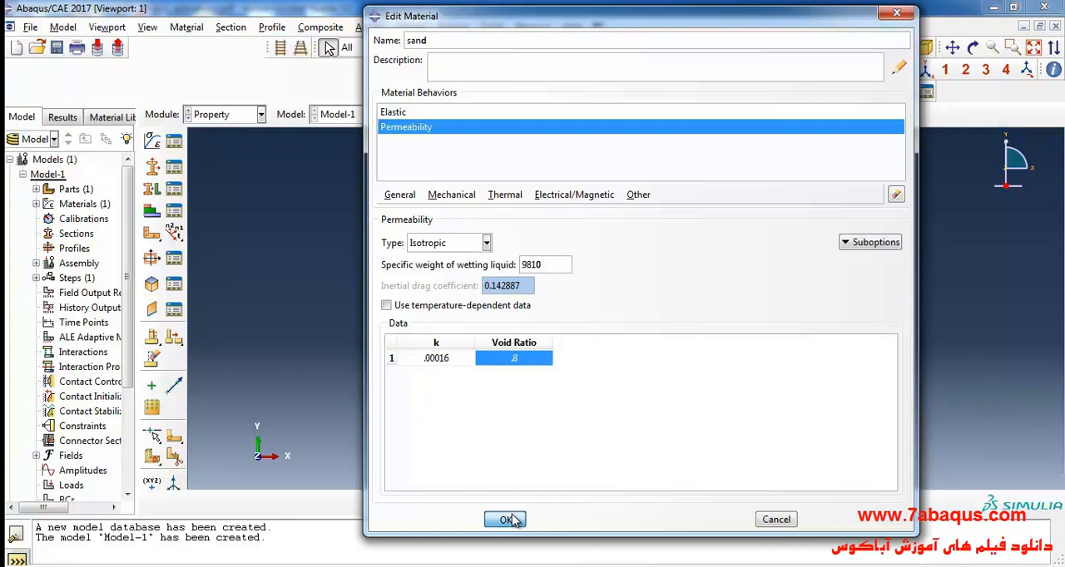
click(155, 169)
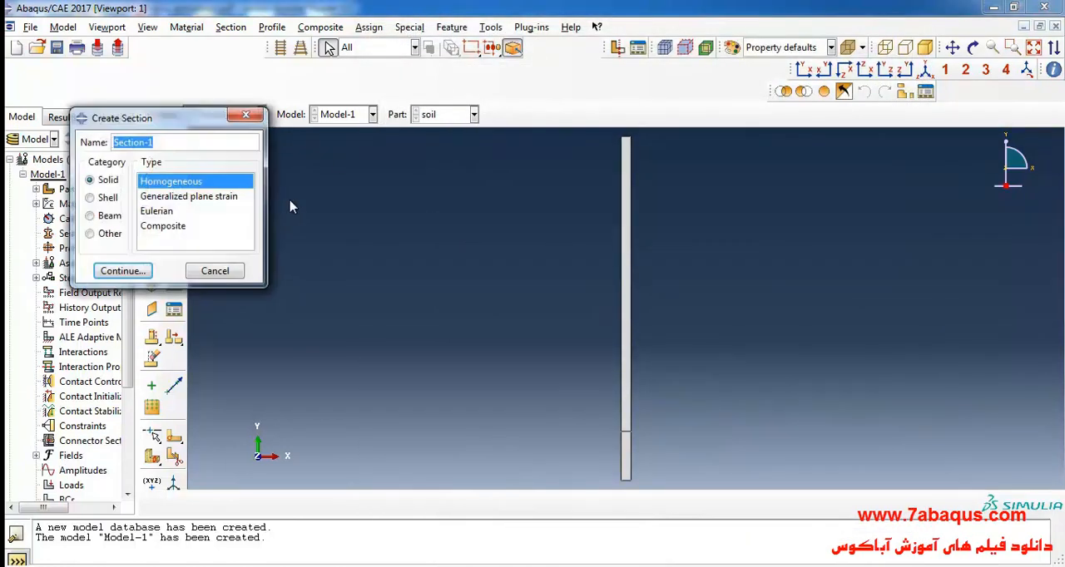
text(s)
click(133, 277)
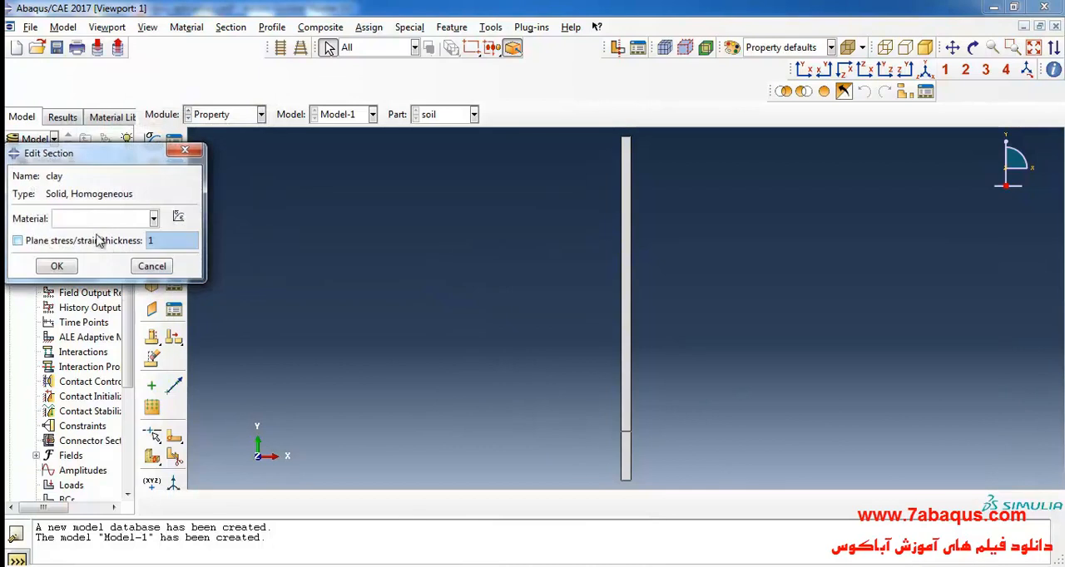
click(90, 219)
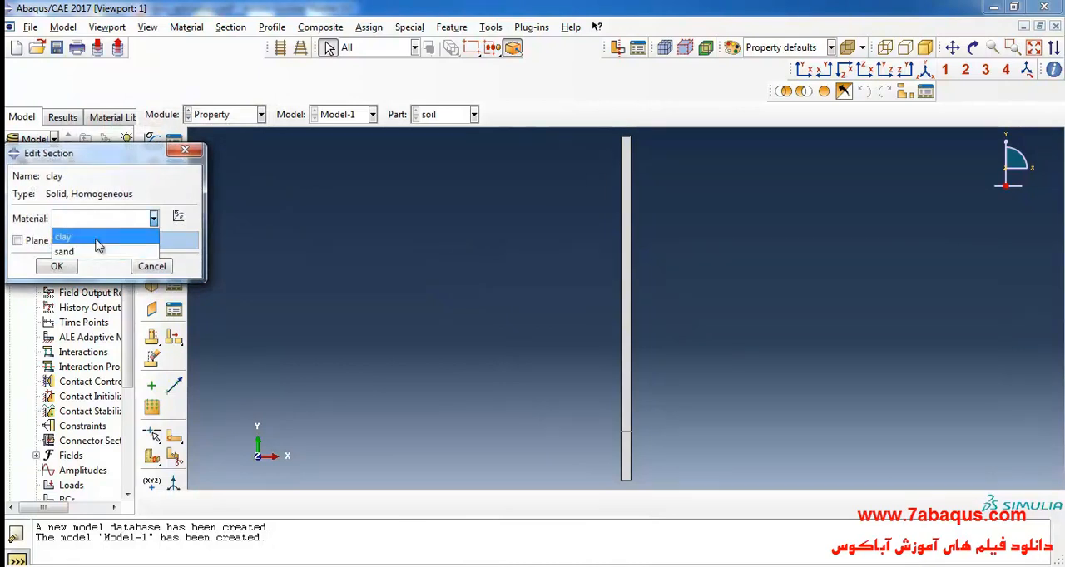
click(96, 238)
click(57, 267)
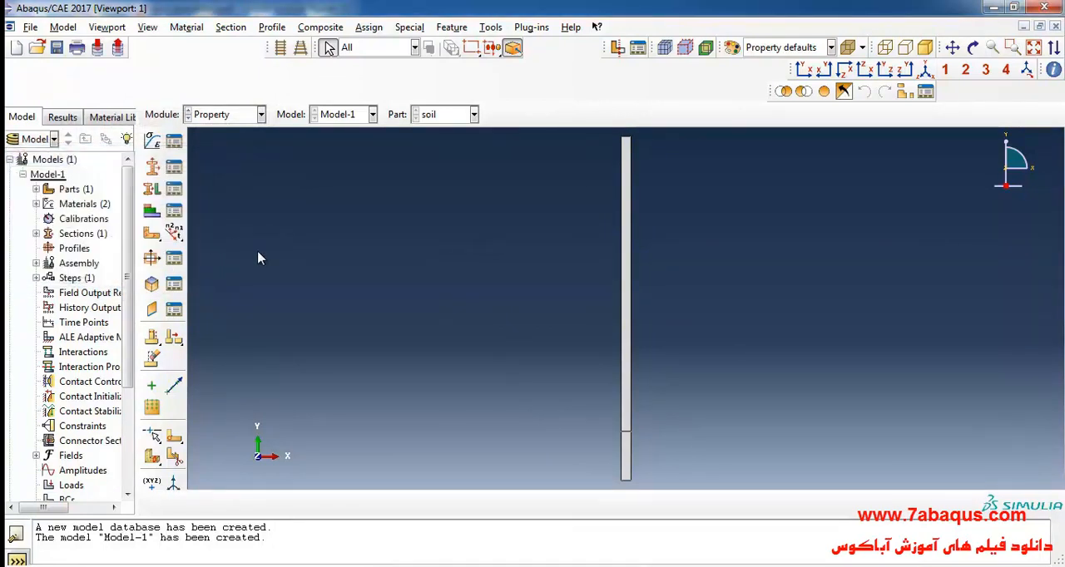
- Create a solid homogeneous section named sand that uses the sand material
click(153, 169)
text(sand)
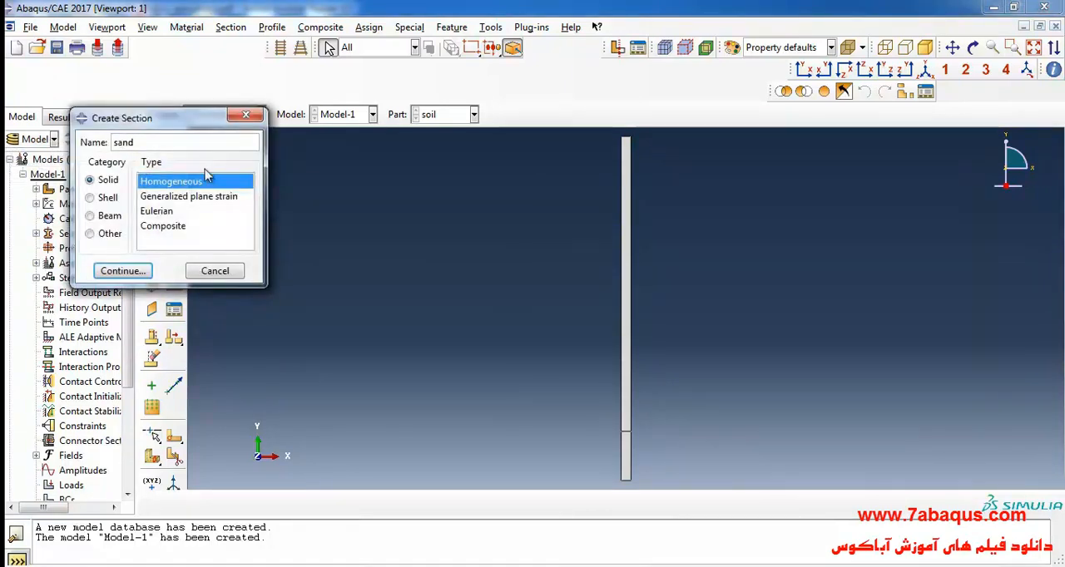
click(123, 271)
click(100, 218)
click(90, 253)
click(55, 267)
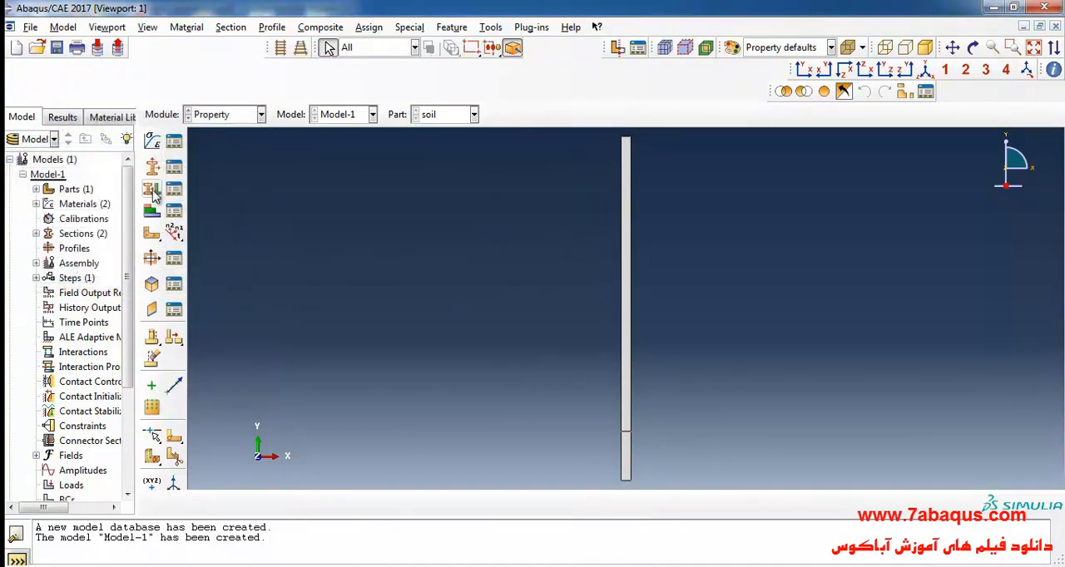
- Assign the sand section to the long upper region of the soil part, with thickness taken from the section
click(151, 190)
drag(578, 202, 731, 296)
click(509, 503)
click(310, 227)
click(241, 261)
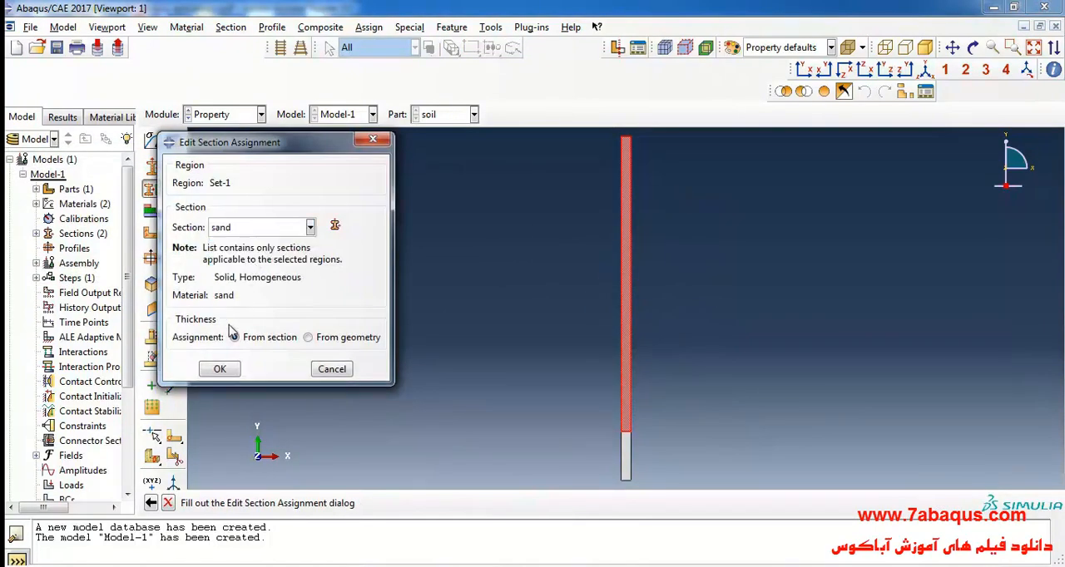
click(220, 369)
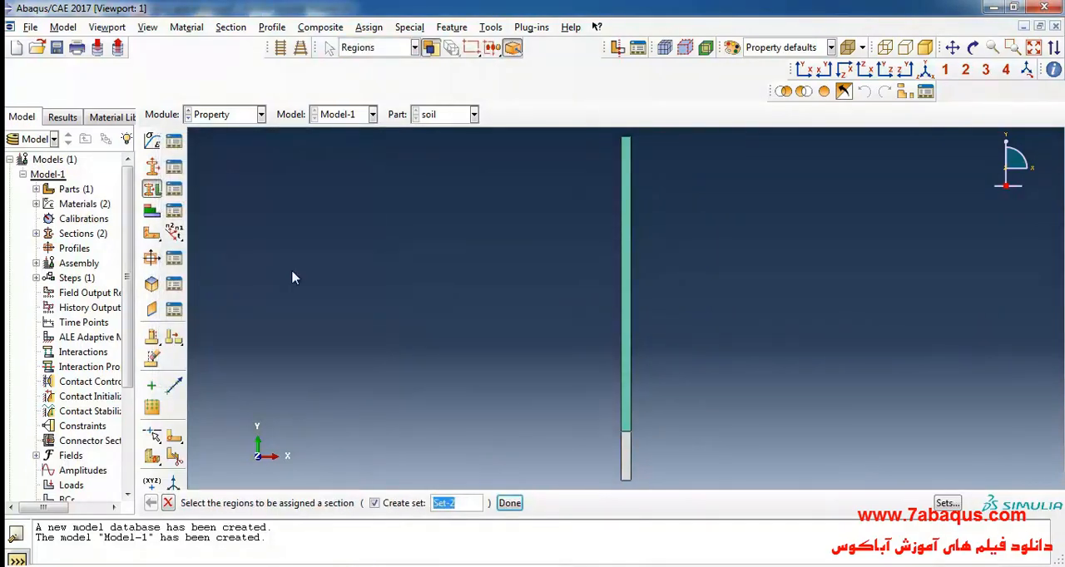
- Assign the clay section to the short lower region of the soil part
drag(604, 464, 695, 491)
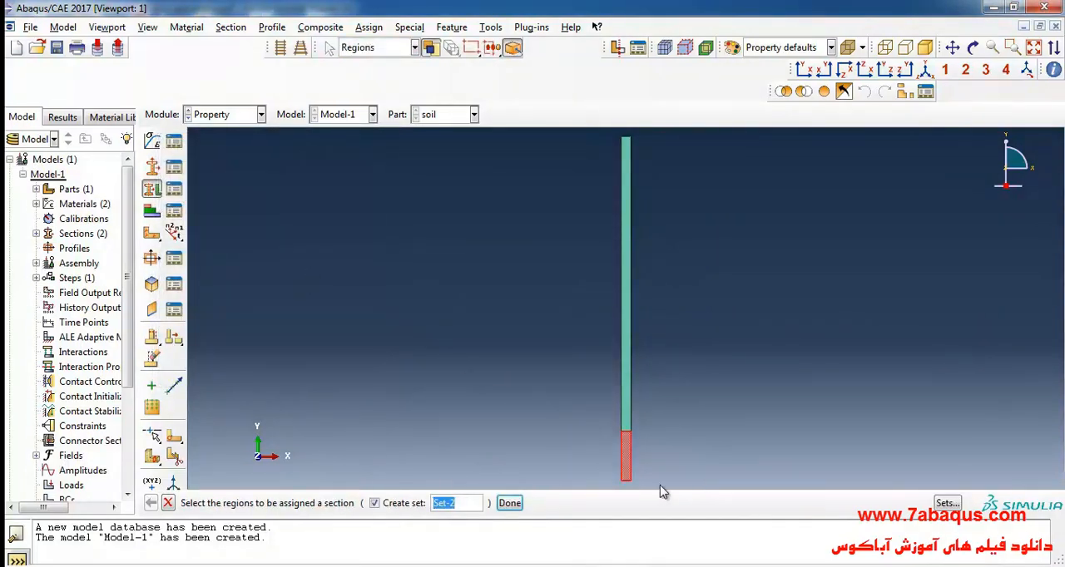
click(509, 503)
click(258, 227)
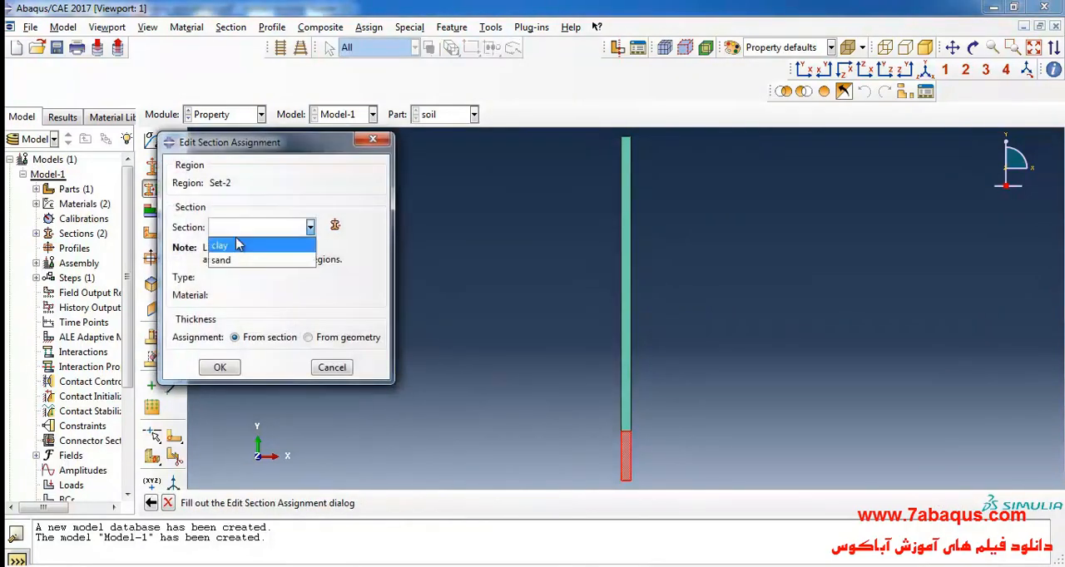
click(245, 241)
click(223, 370)
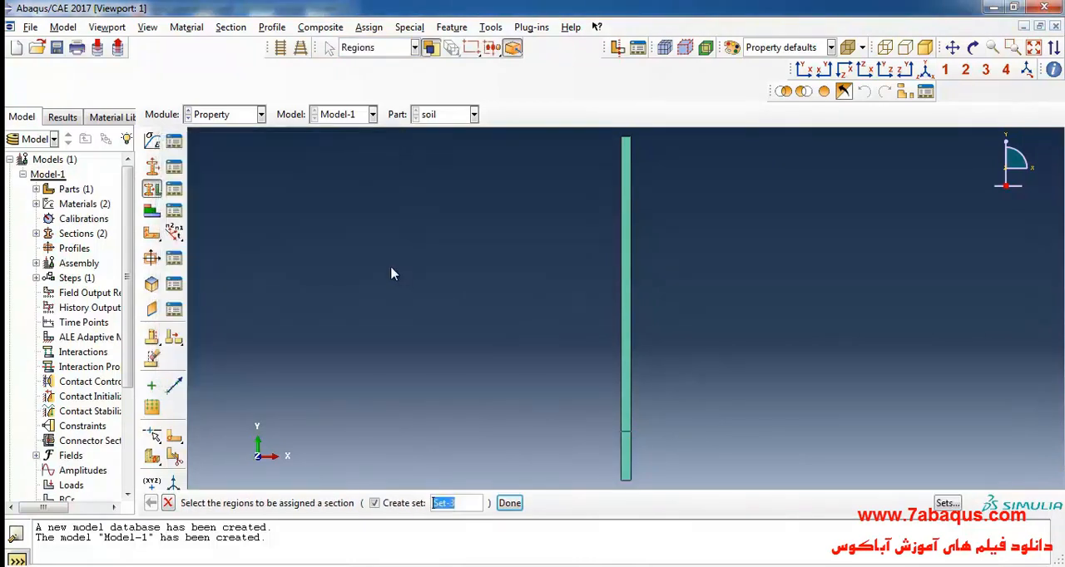
- Review the sand and clay section assignments to check which region of the soil column each one covers
scroll(392, 272, down, 1)
click(175, 190)
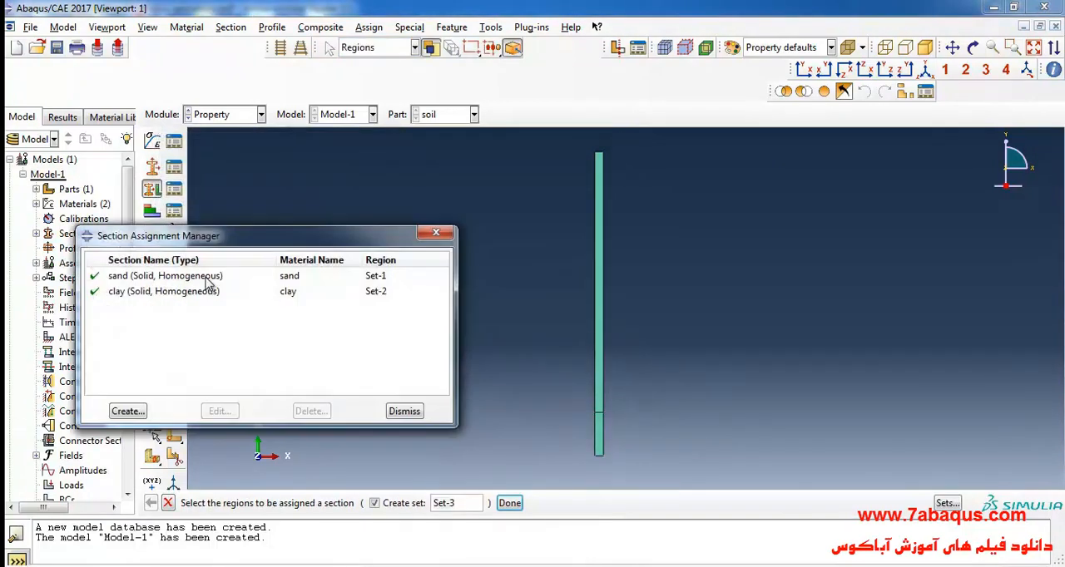
double_click(208, 279)
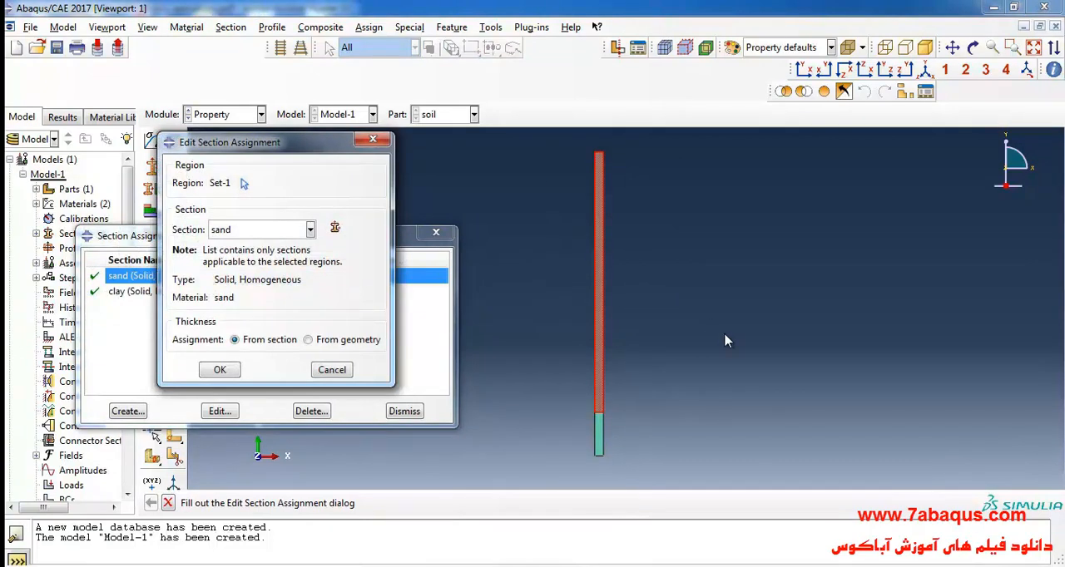
click(374, 140)
double_click(190, 293)
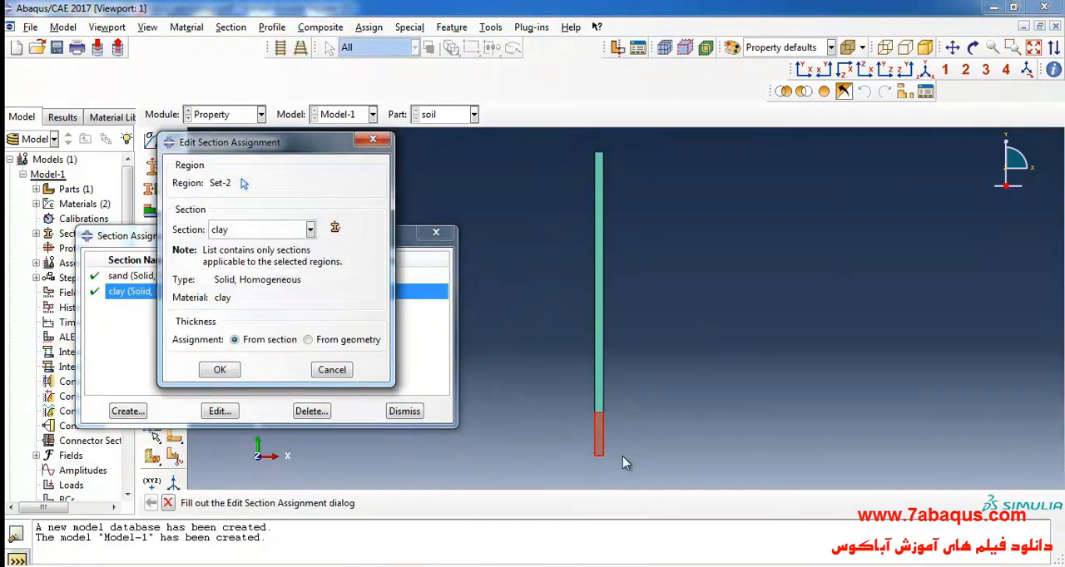
click(372, 141)
click(435, 232)
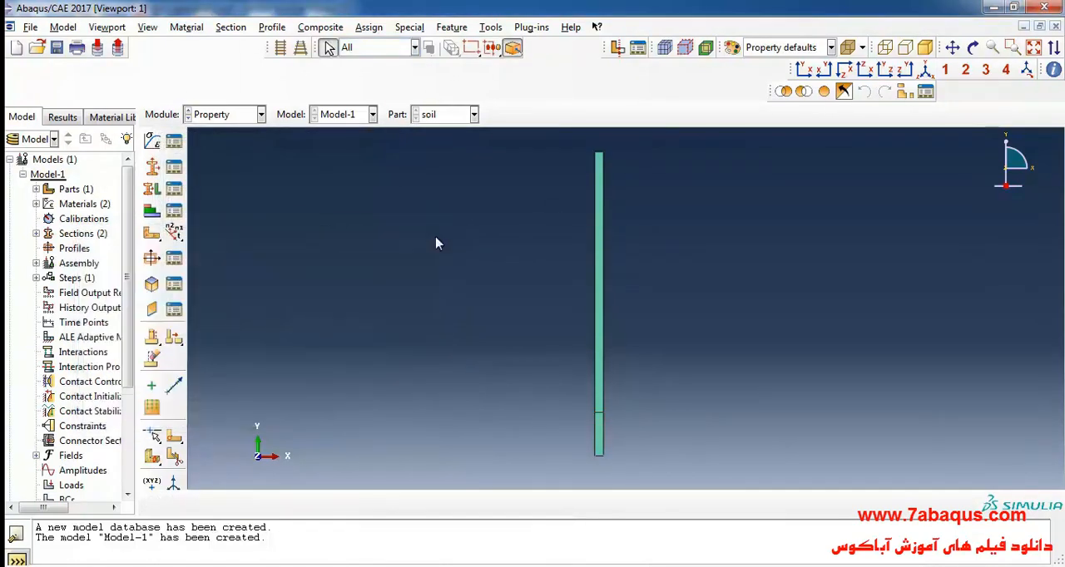
- Switch to the Assembly module and create a dependent instance of the soil part
click(229, 114)
click(218, 161)
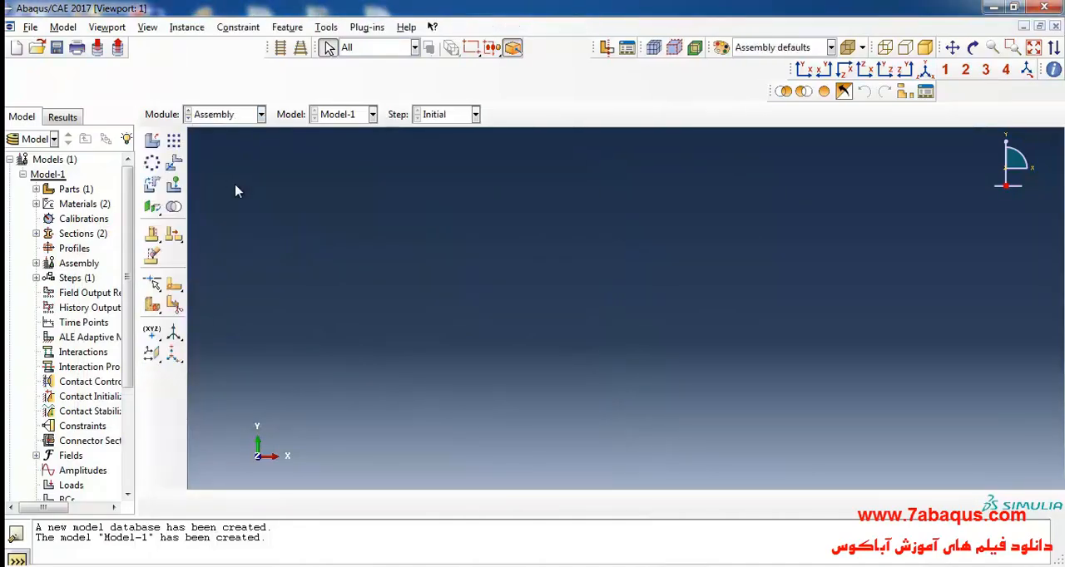
click(152, 141)
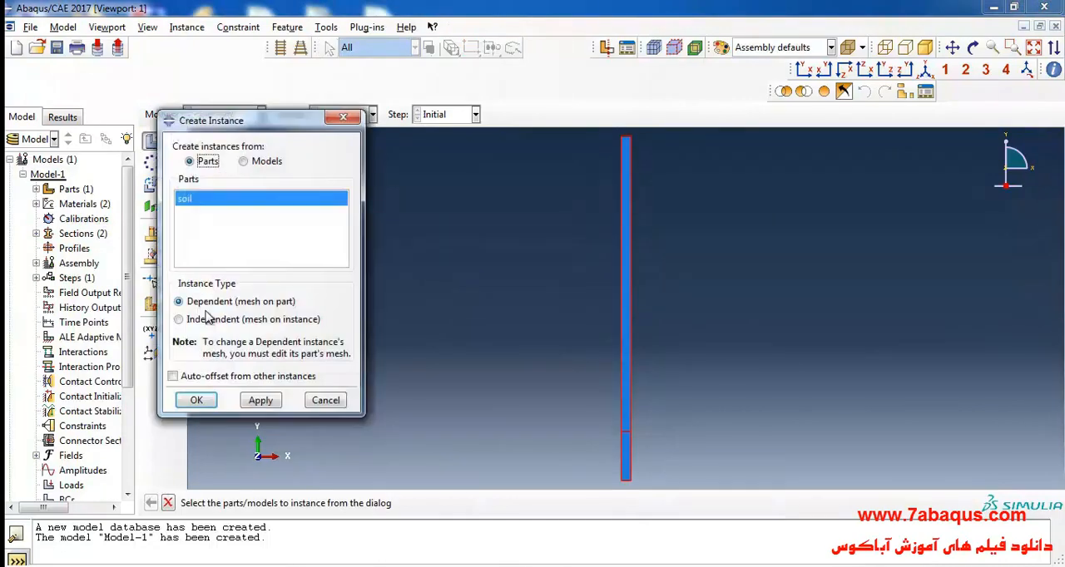
click(204, 400)
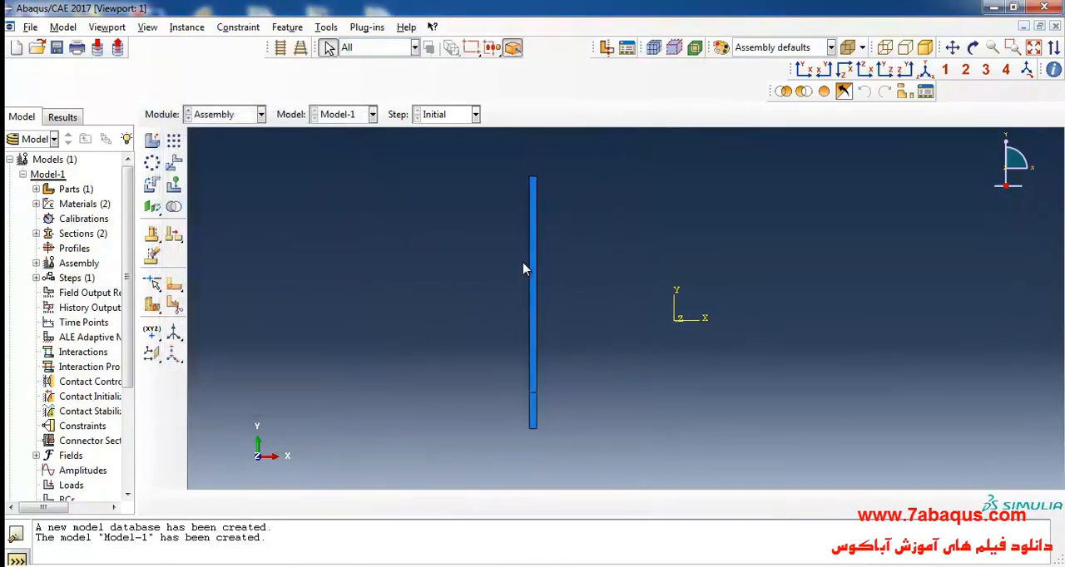
- Translate the soil instance so that its upper-left corner sits at the origin of the assembly coordinate system
click(175, 164)
drag(454, 227, 622, 464)
click(328, 503)
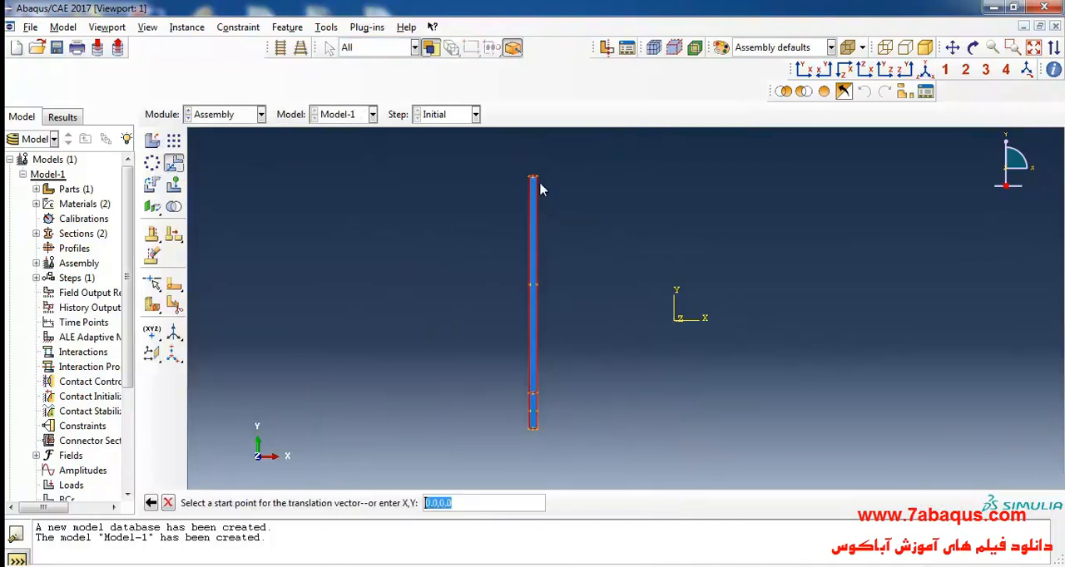
scroll(537, 190, up, 3)
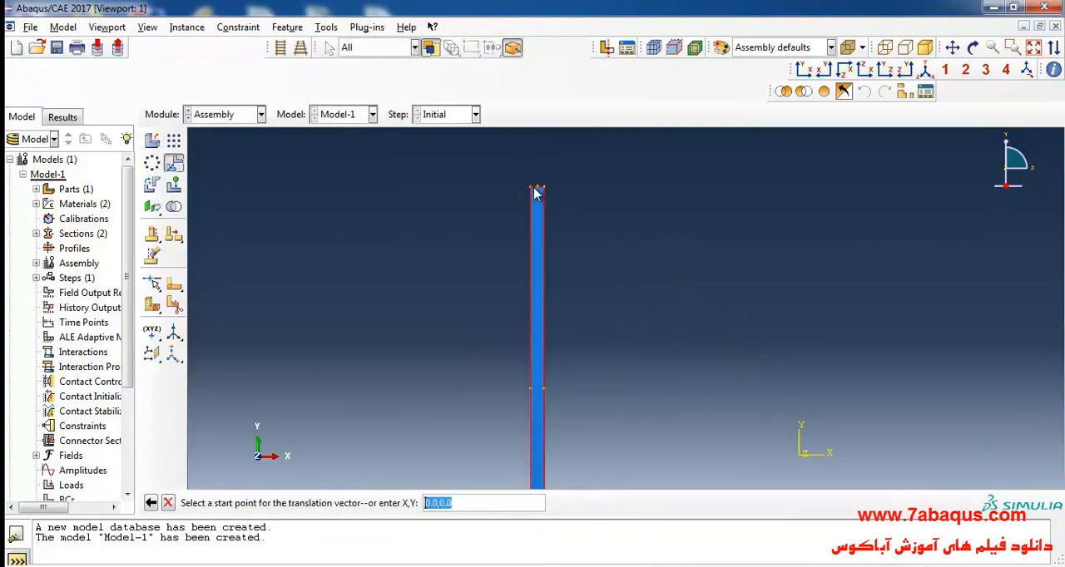
click(534, 192)
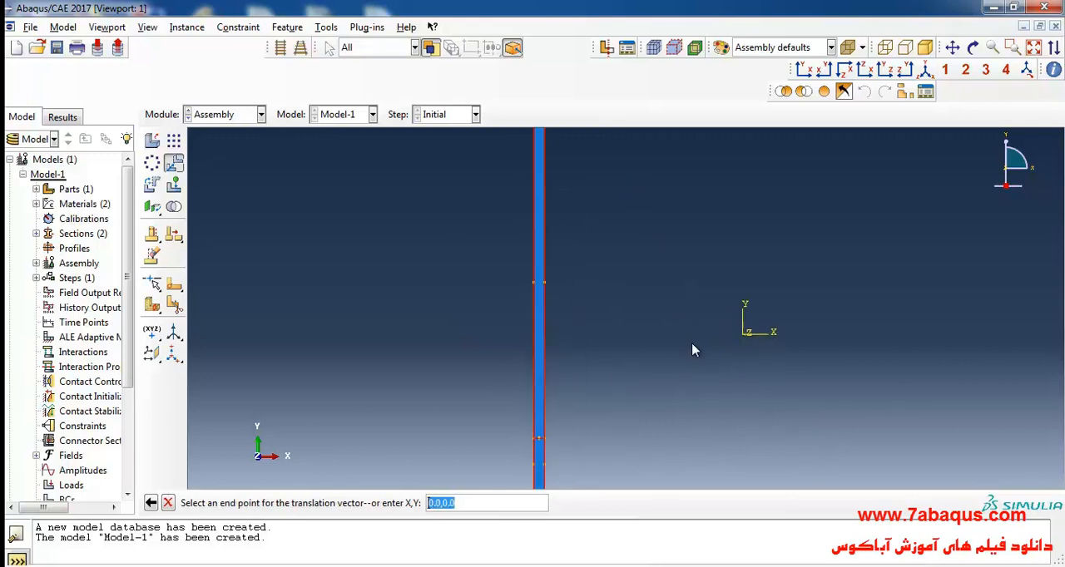
click(744, 333)
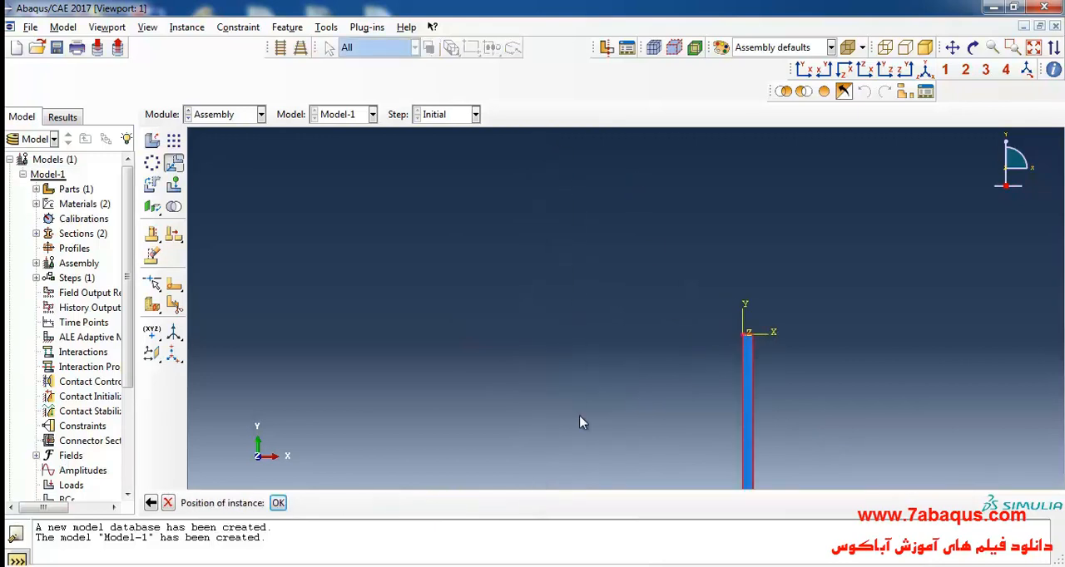
click(278, 503)
- Save the model database as consolidation in the temp directory
scroll(462, 274, down, 2)
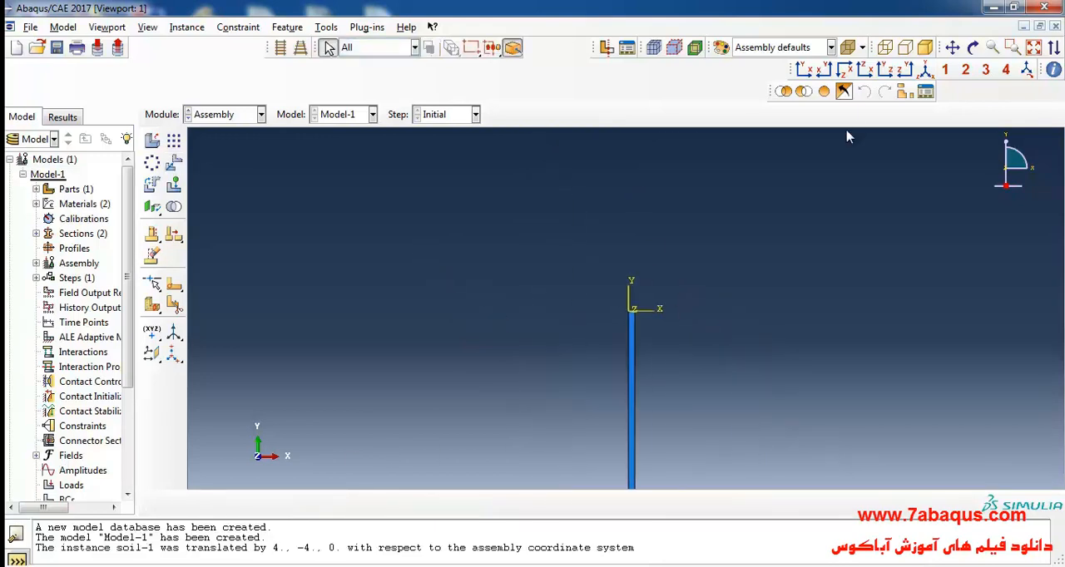
click(1033, 47)
scroll(499, 336, down, 2)
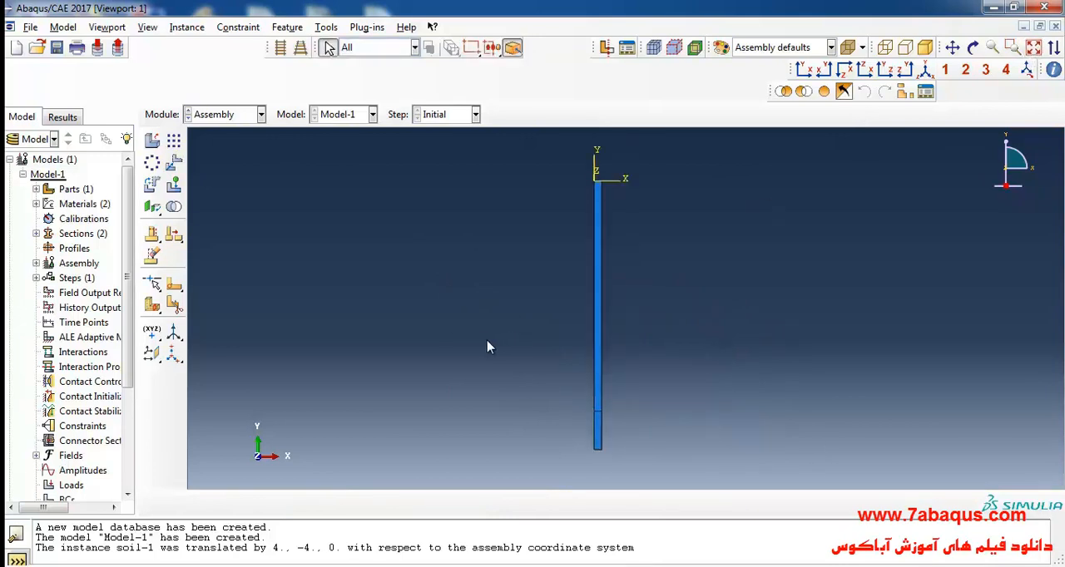
click(56, 48)
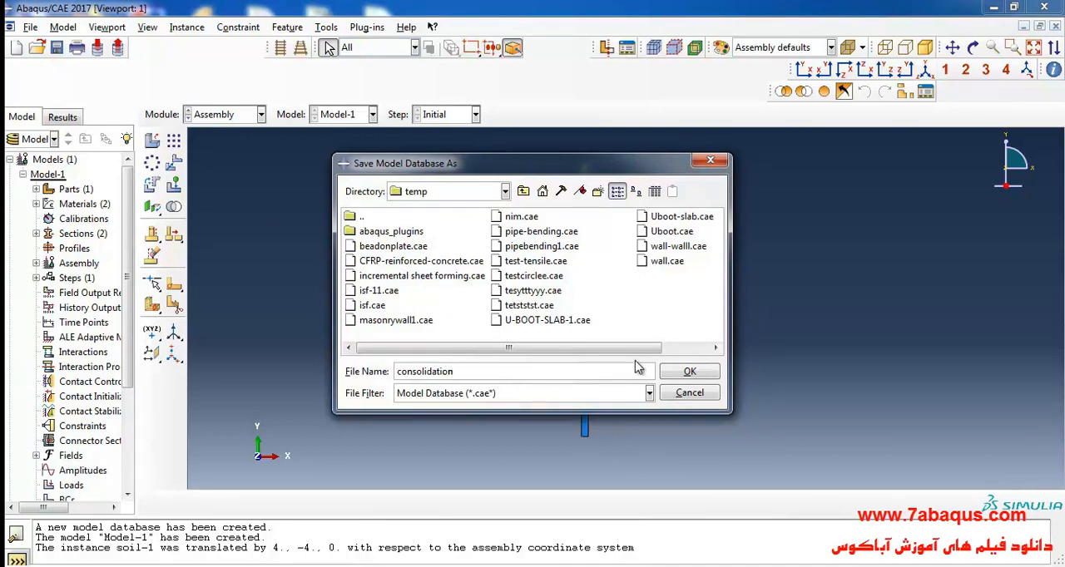
click(687, 375)
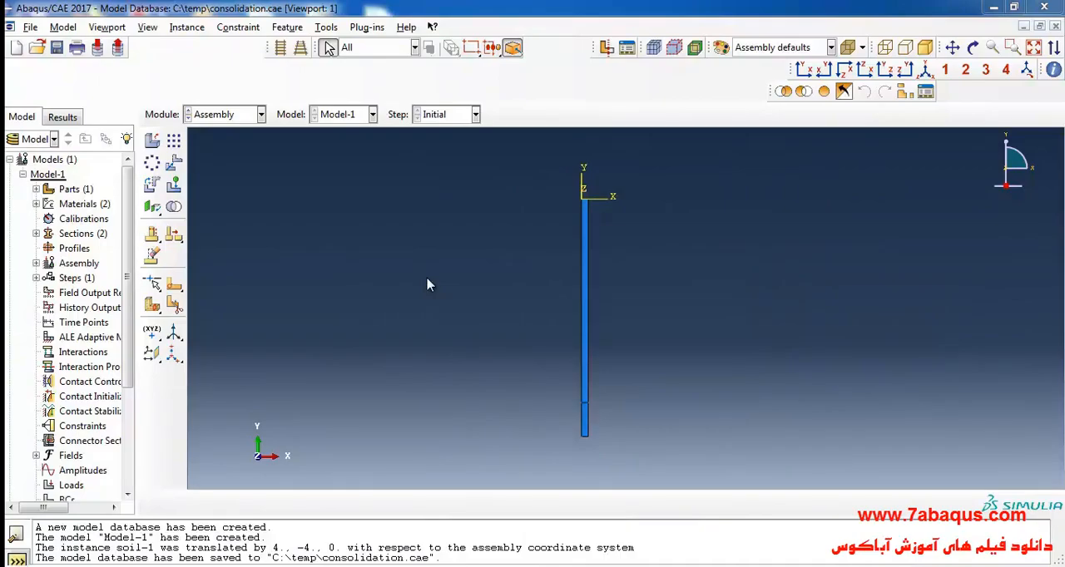
- Switch to the Step module and create a general step of type Geostatic named Geostatic after the Initial step
click(208, 117)
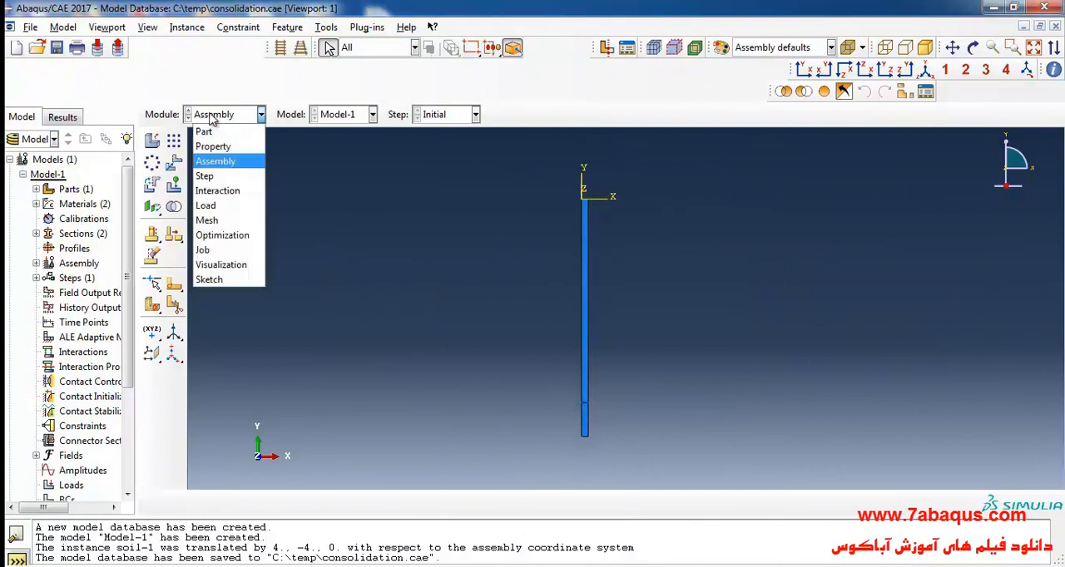
click(227, 173)
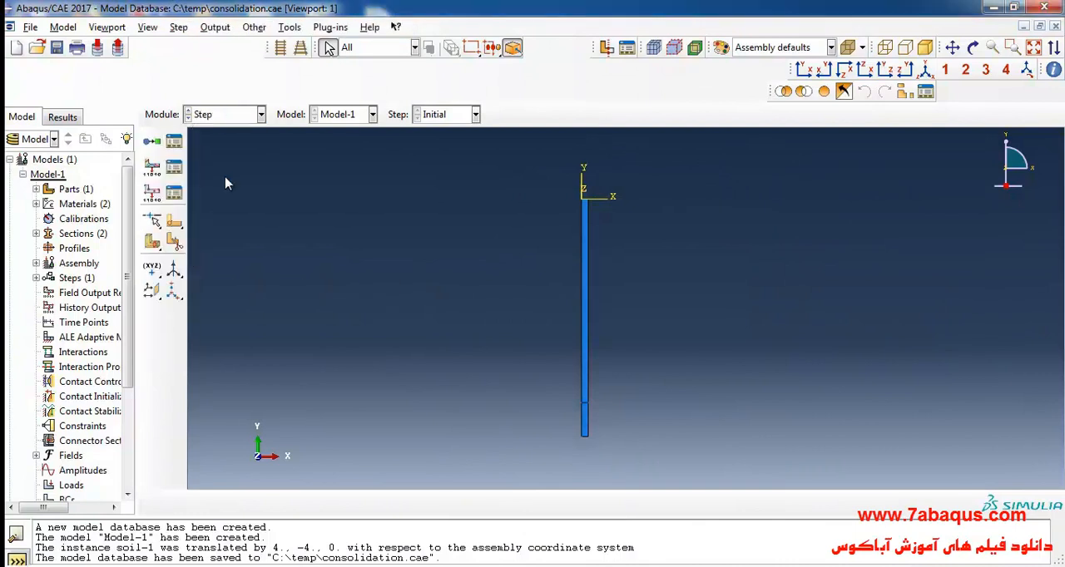
click(155, 166)
text(Geostatic)
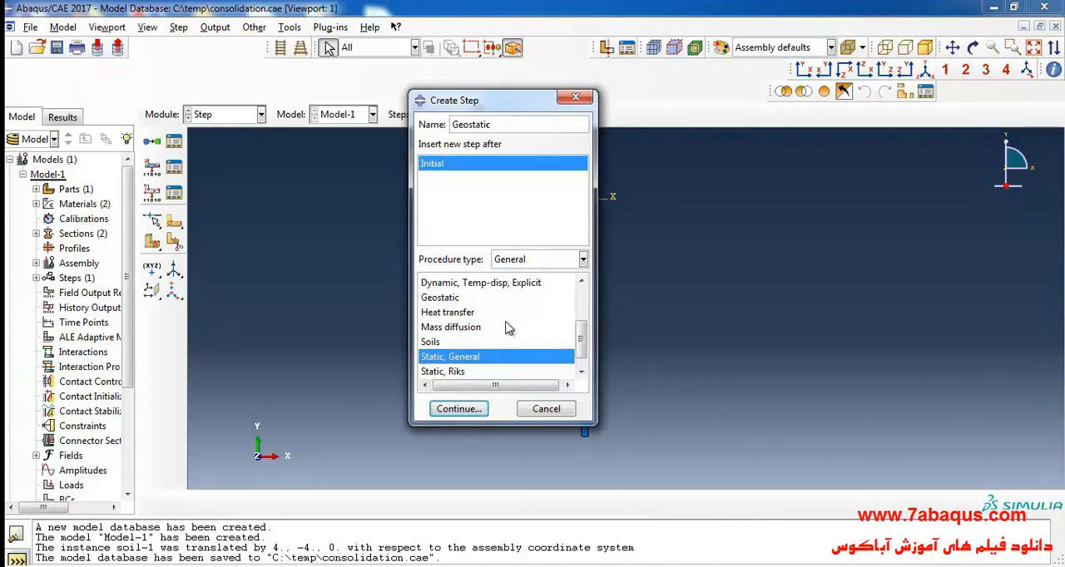
click(458, 299)
click(460, 409)
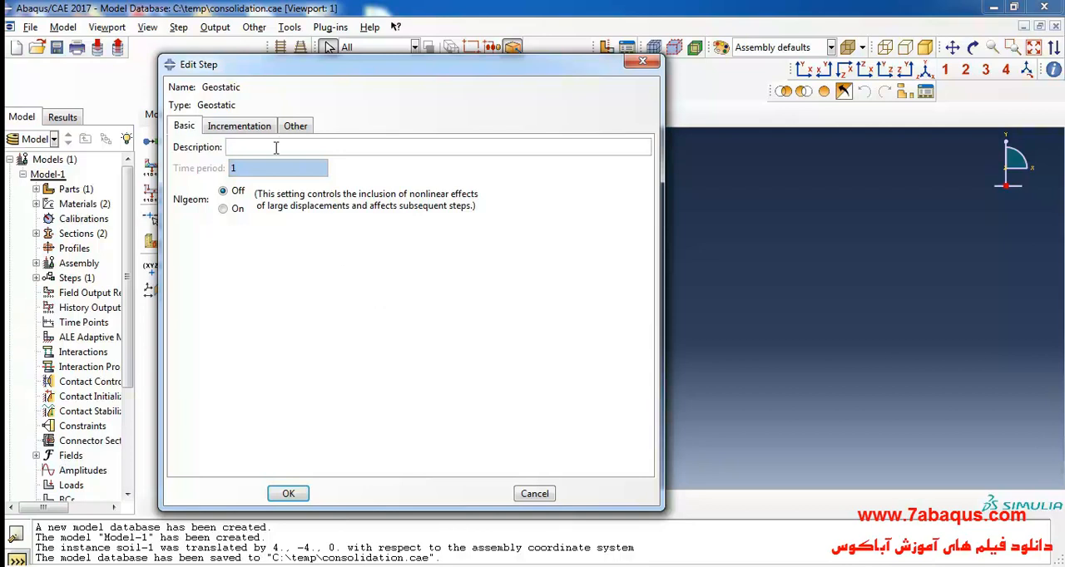
- Turn Nlgeom on for the Geostatic step and use automatic incrementation with an initial increment size of .1
click(237, 210)
click(239, 125)
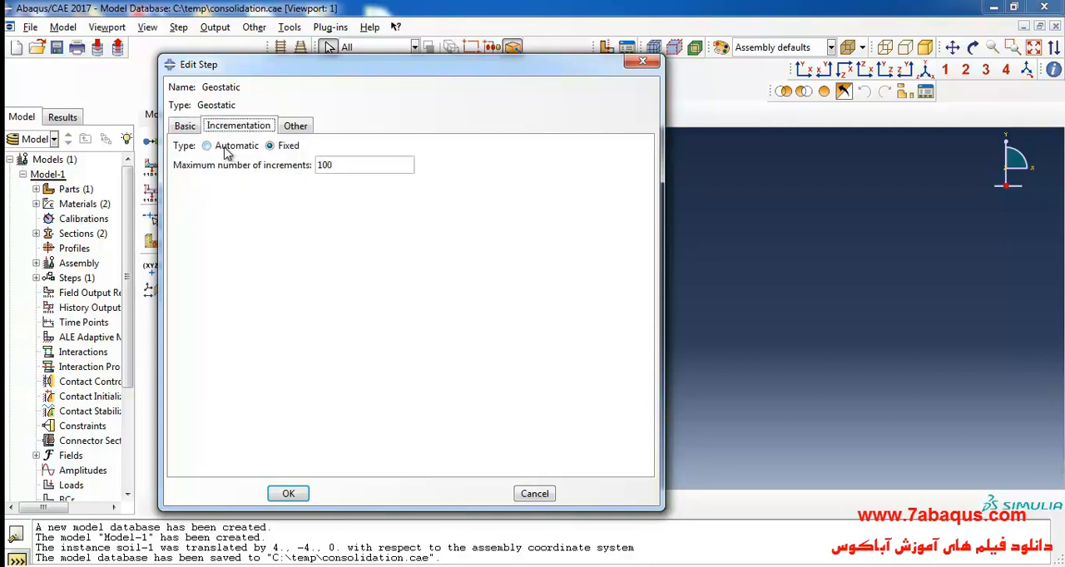
click(226, 146)
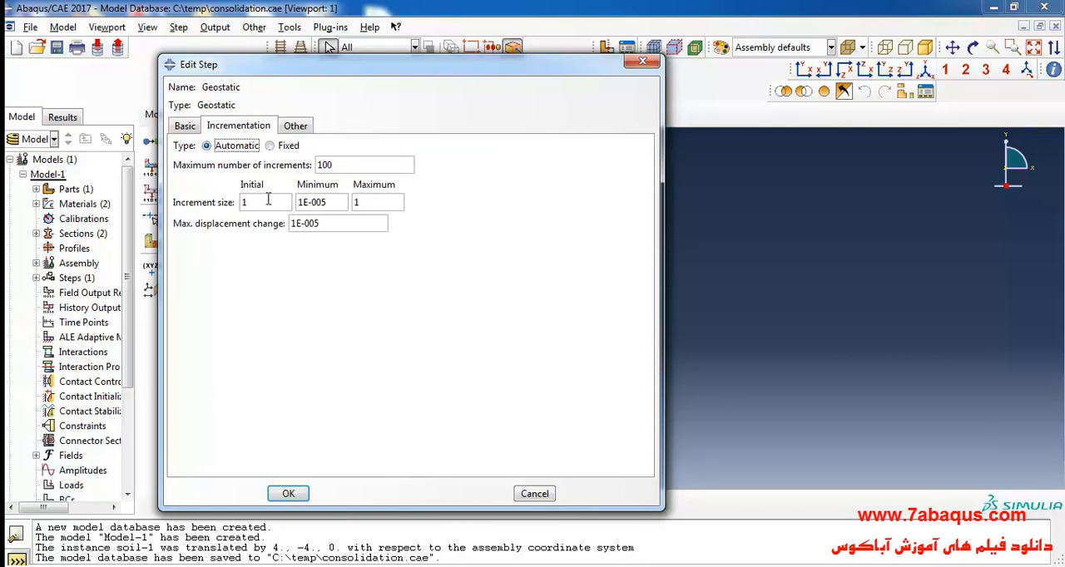
click(268, 202)
text(.1)
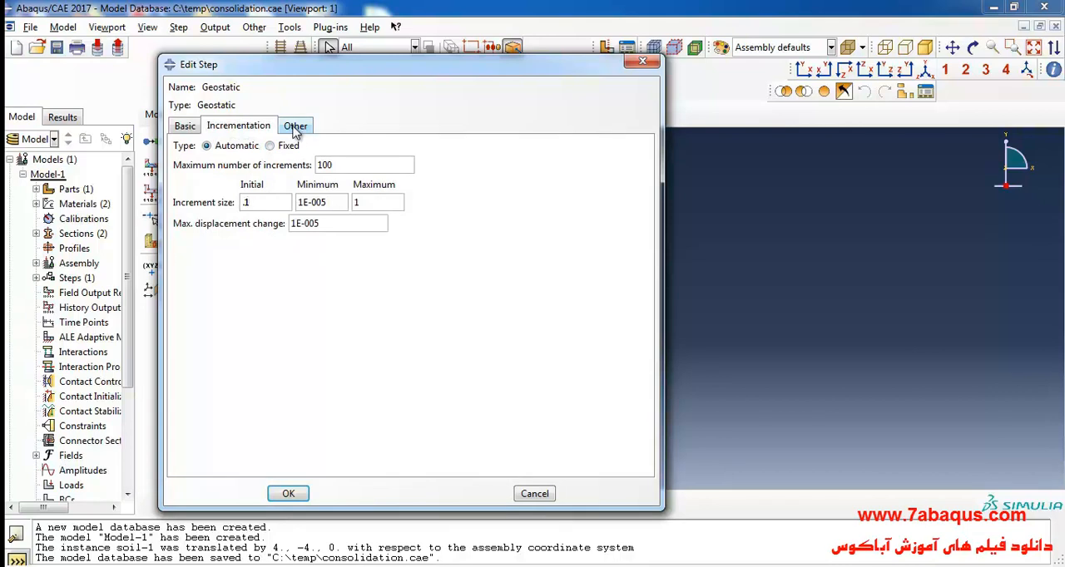
- Set the Geostatic step's equation solver matrix storage to Unsymmetric and accept the step definition
click(295, 131)
click(363, 185)
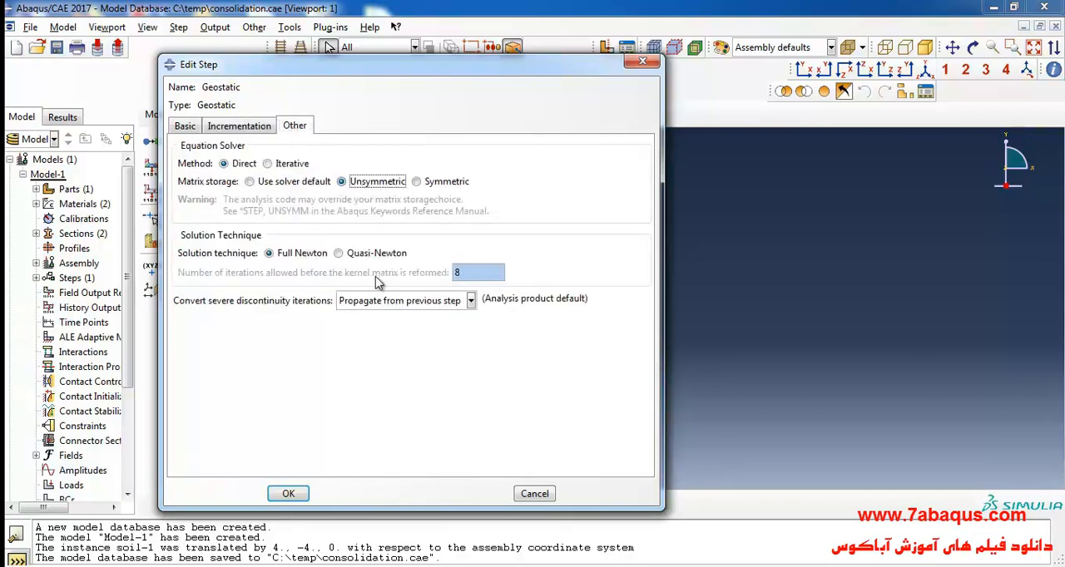
click(289, 493)
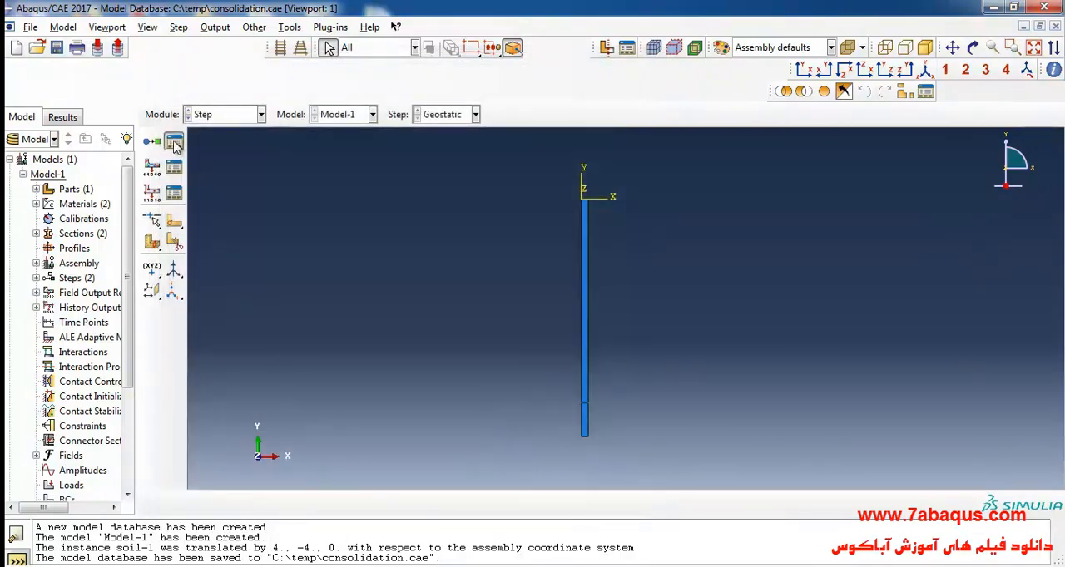
- Create a general step of type Soils named pressure-loading after the Geostatic step
click(174, 143)
click(452, 260)
drag(494, 213, 250, 176)
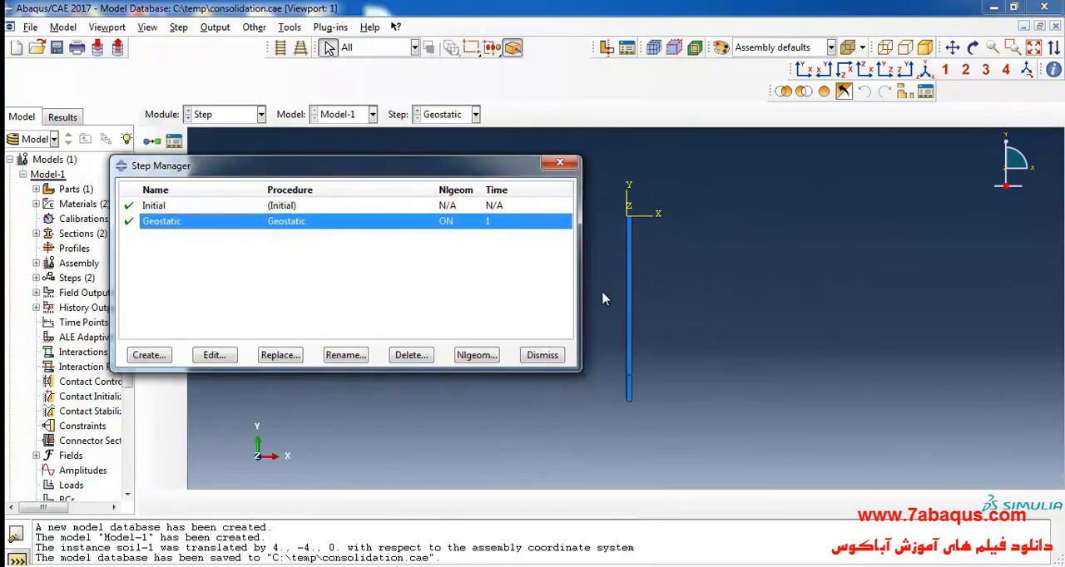
click(150, 358)
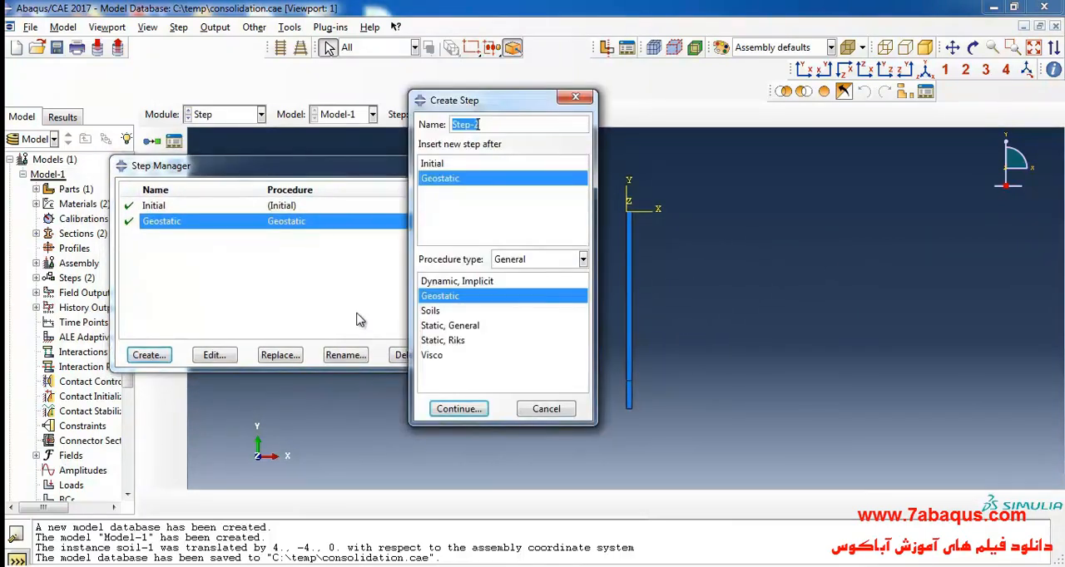
text(pressure-loading)
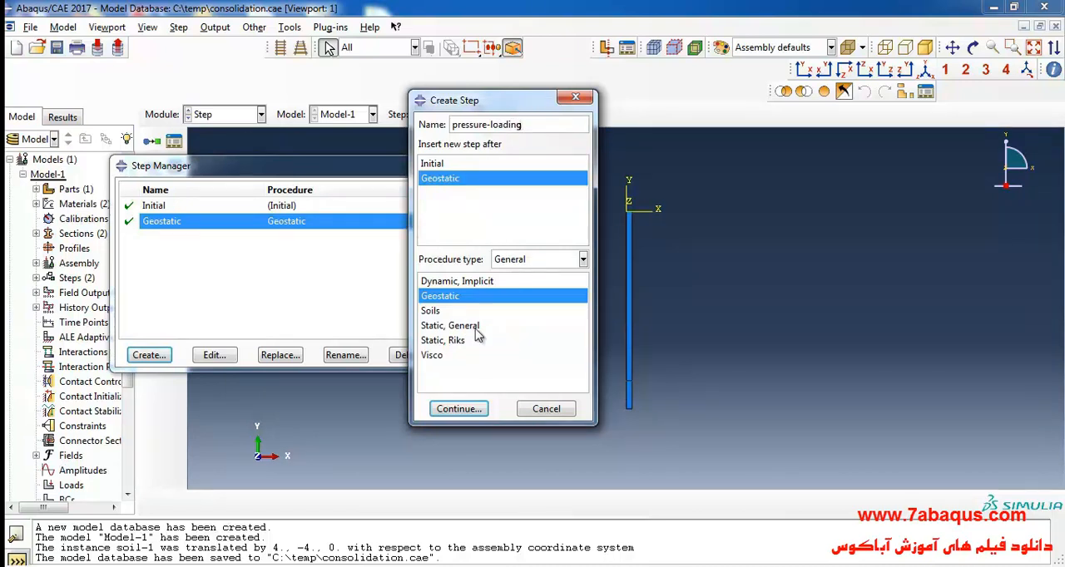
click(431, 311)
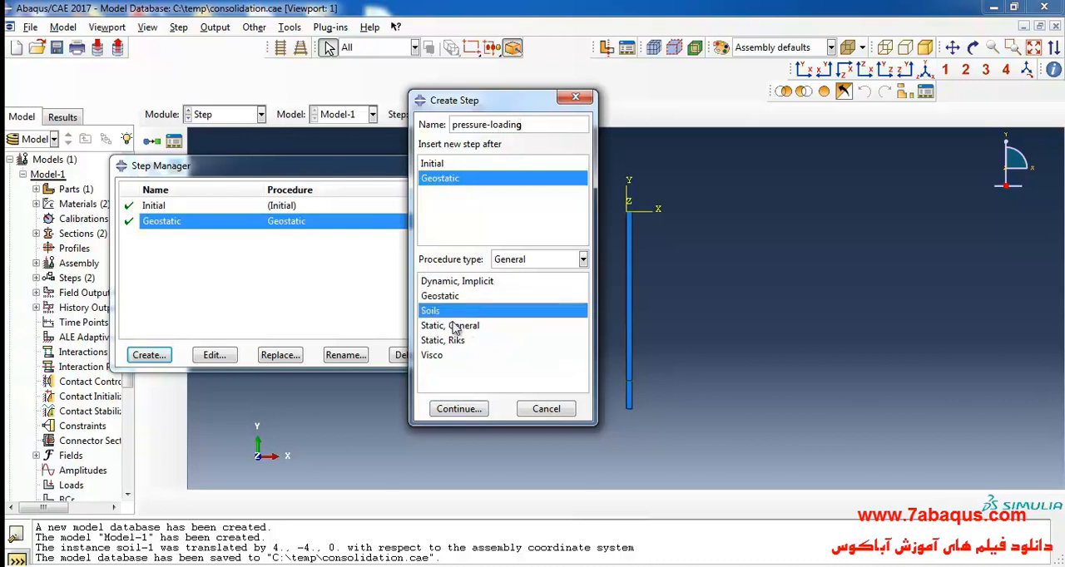
click(462, 411)
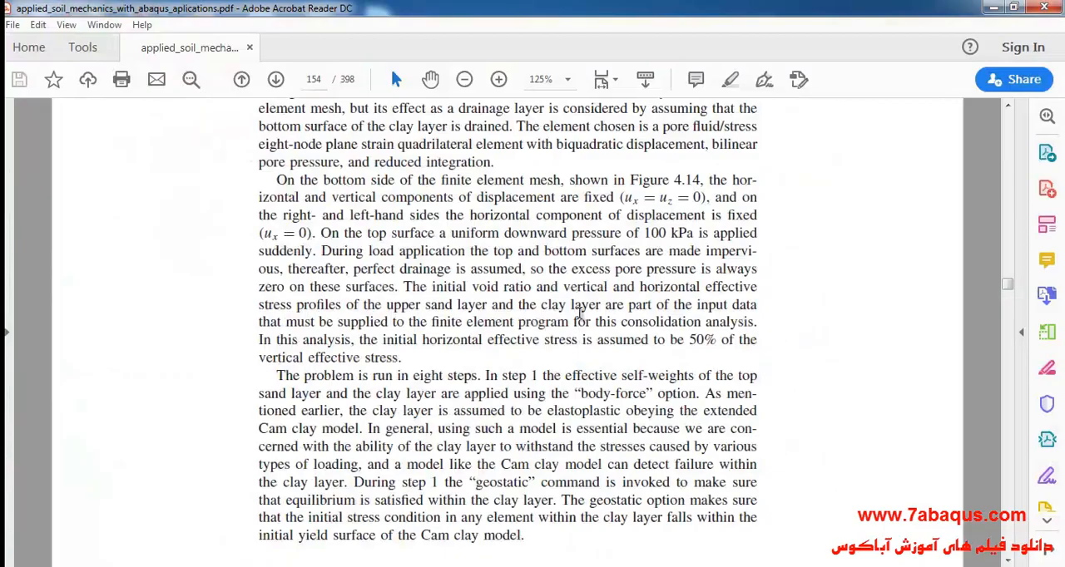
- Switch to the textbook PDF in Acrobat Reader and read how the loads are applied in the first analysis step
scroll(582, 306, down, 2)
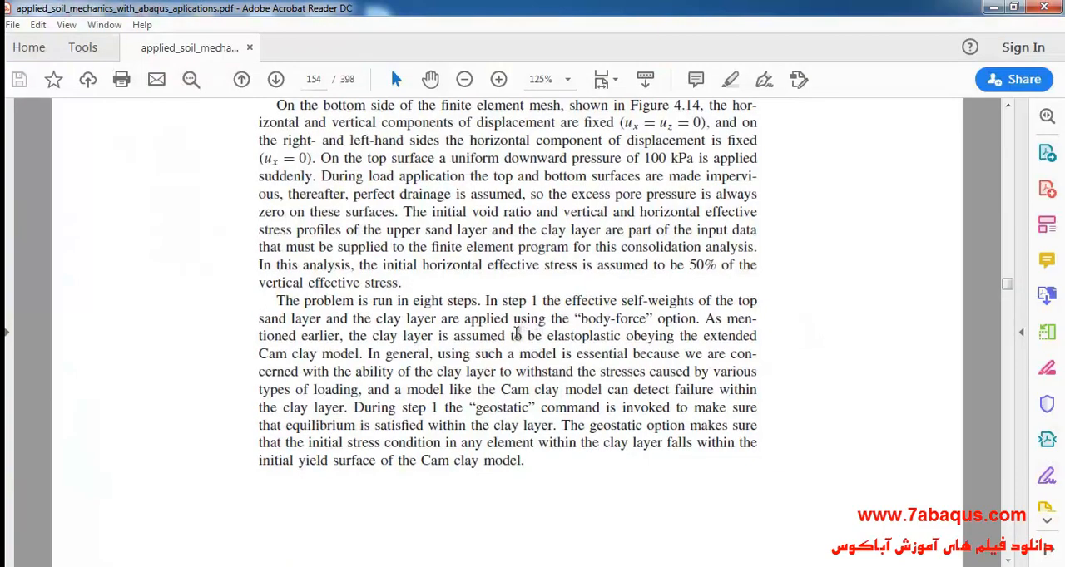
scroll(517, 333, down, 1)
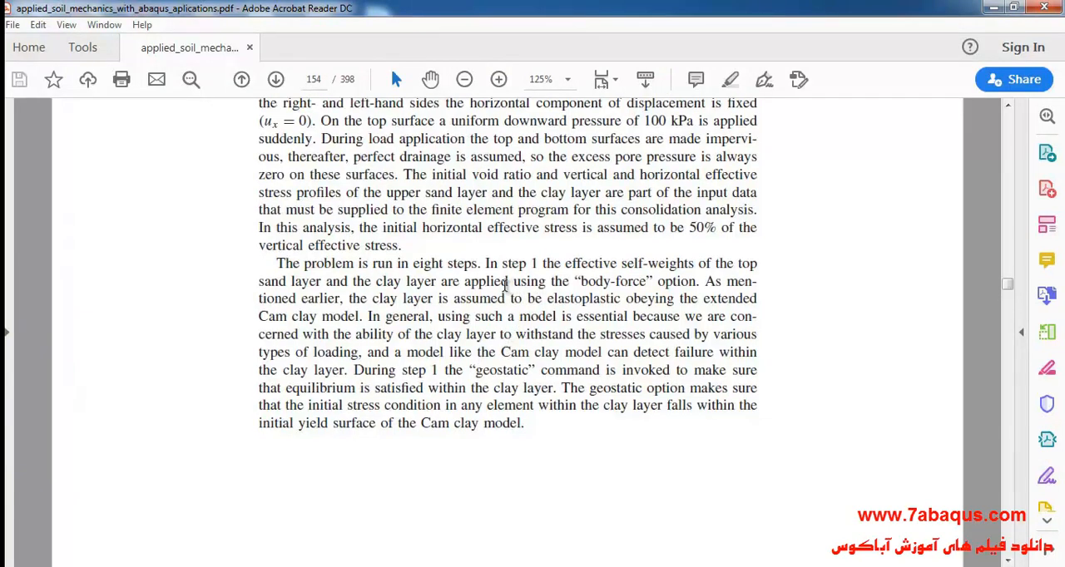
drag(483, 263, 737, 263)
click(624, 309)
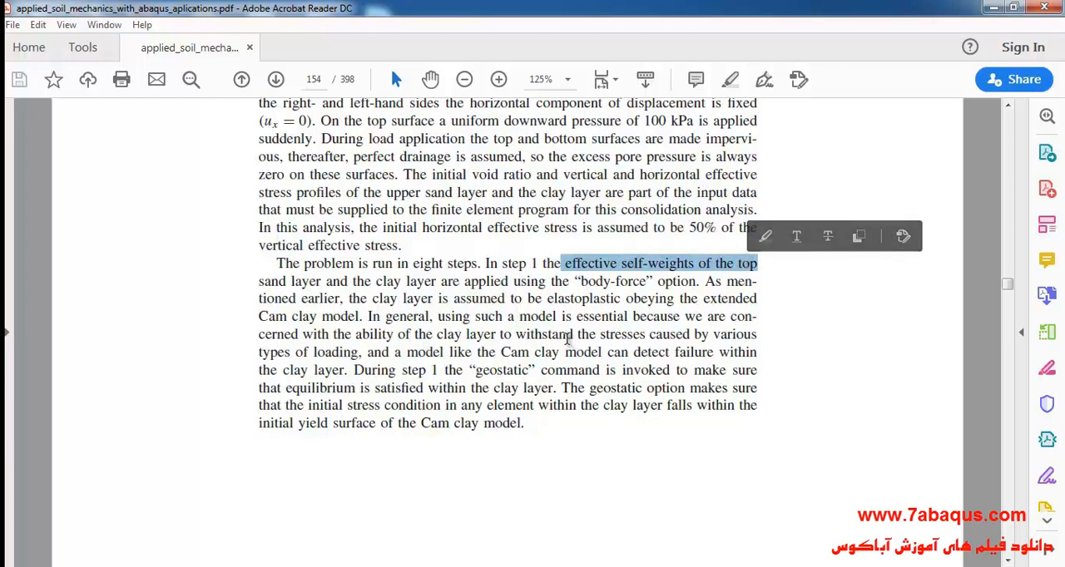
mouse_move(261, 283)
mouse_down()
mouse_move(381, 300)
mouse_move(486, 283)
mouse_move(651, 285)
mouse_up()
click(600, 478)
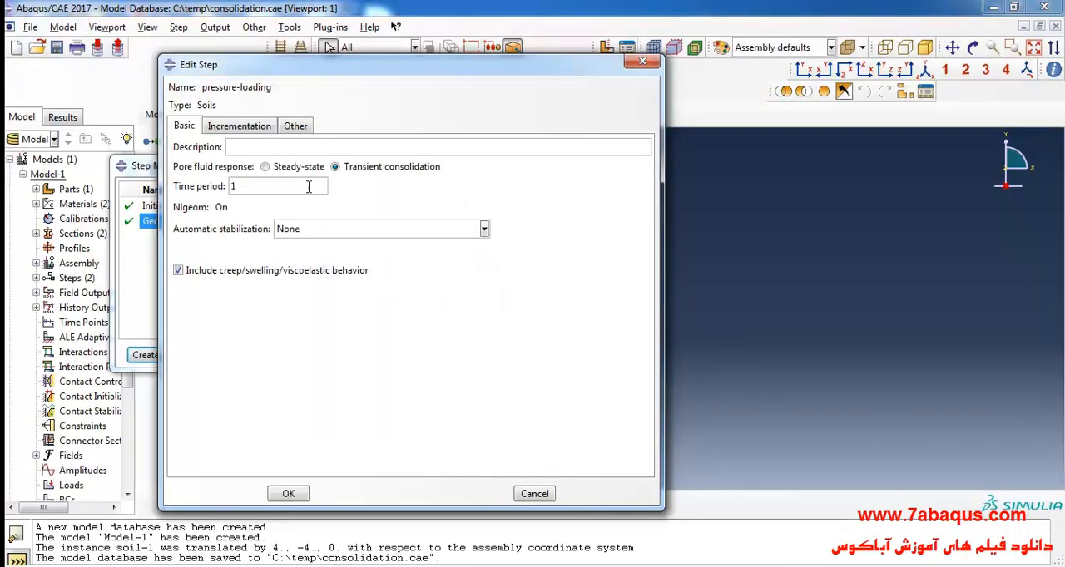
- Read the textbook page 143 description of the second analysis step for its time duration and applied stress
drag(297, 77, 558, 127)
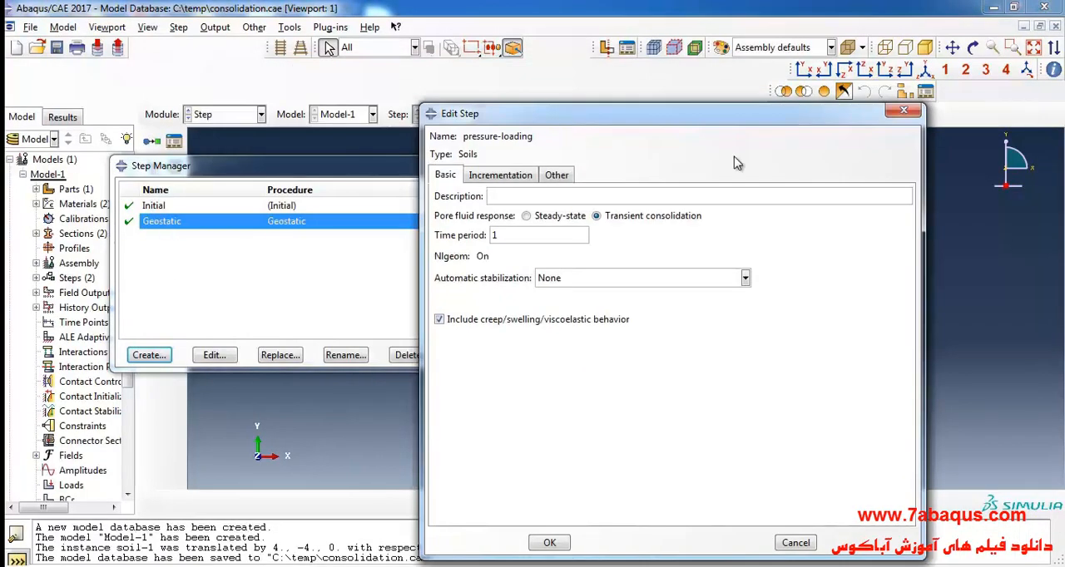
drag(654, 121, 462, 96)
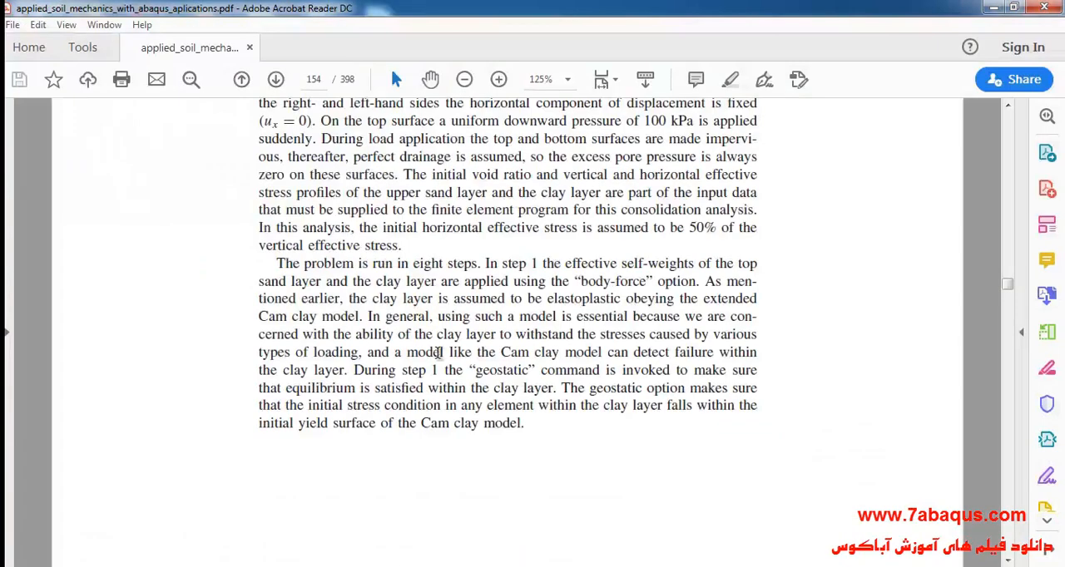
scroll(433, 333, down, 1)
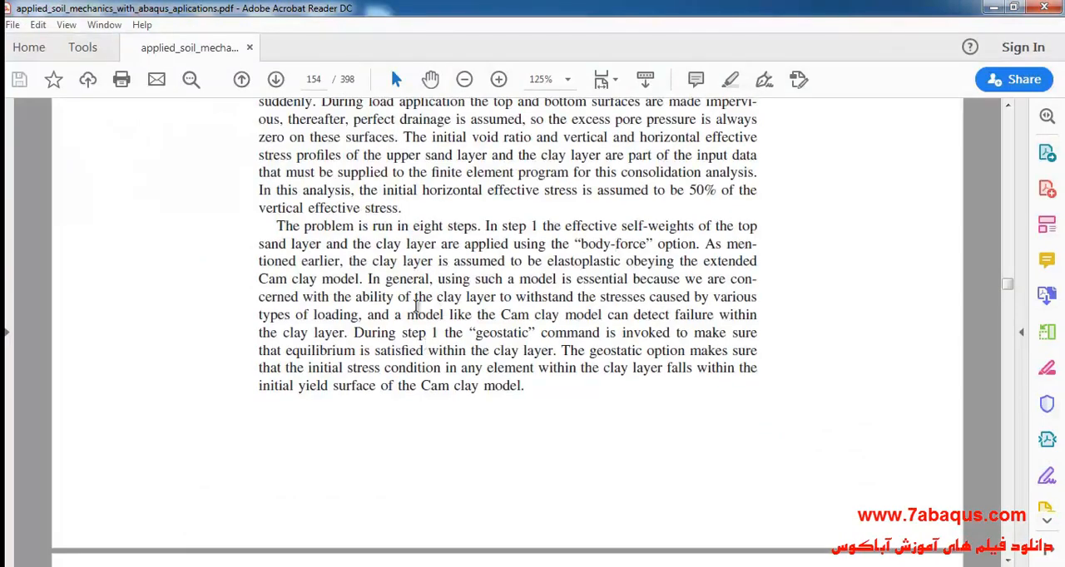
scroll(416, 320, down, 10)
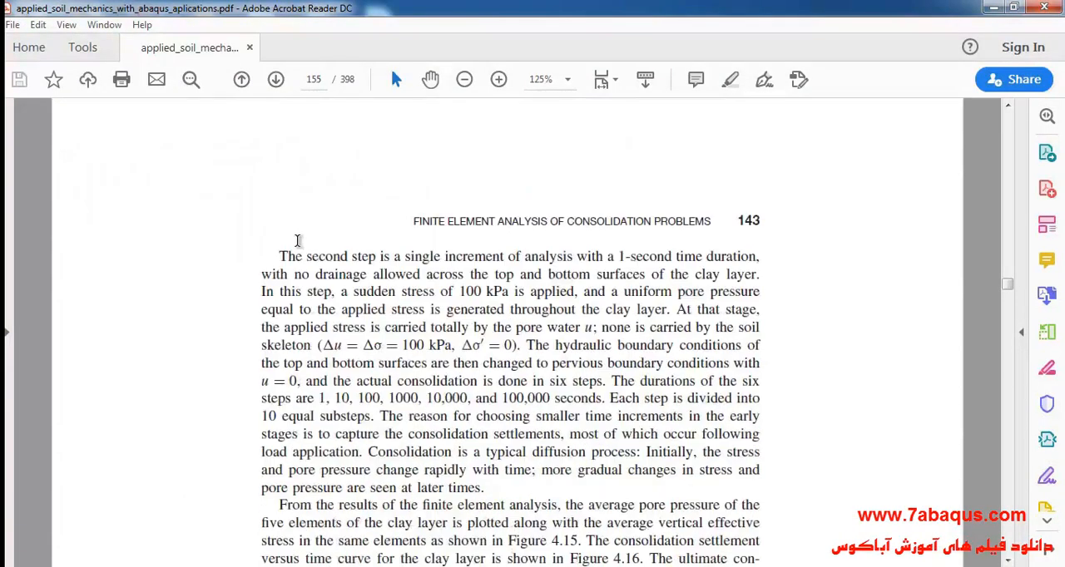
drag(281, 255, 380, 256)
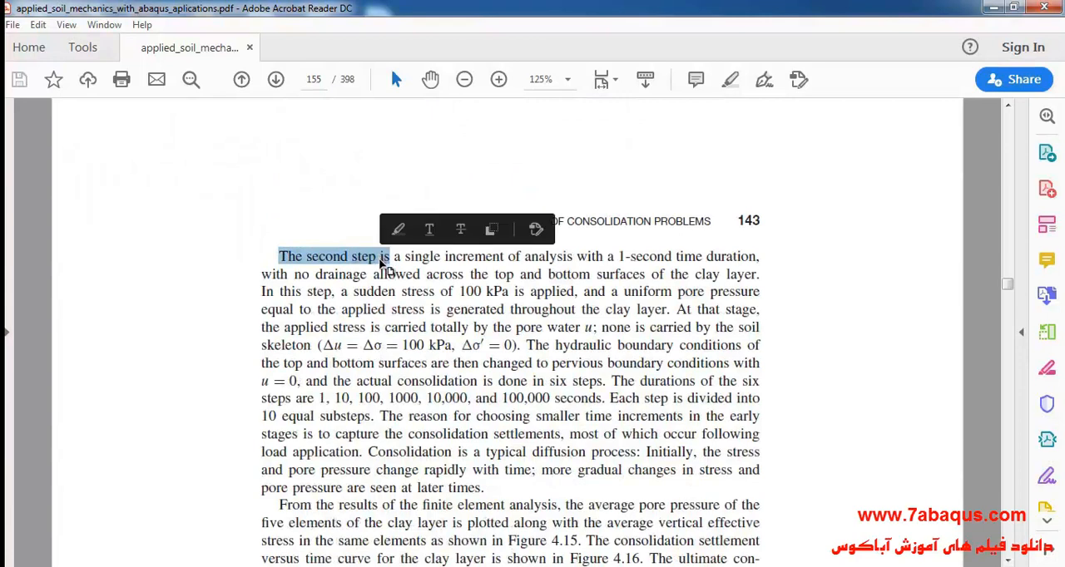
drag(353, 291, 522, 291)
click(396, 292)
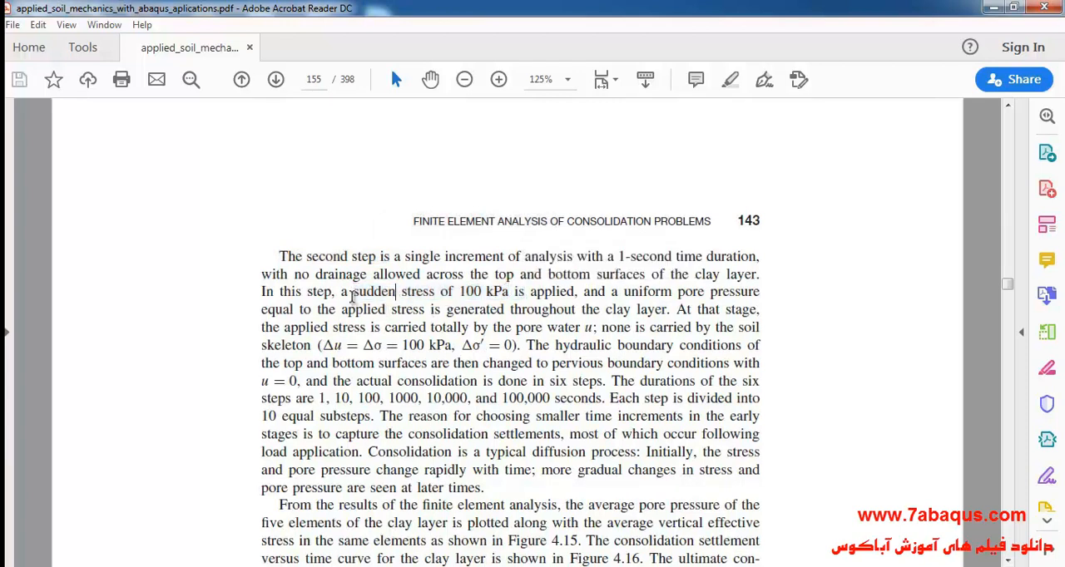
drag(354, 292, 509, 291)
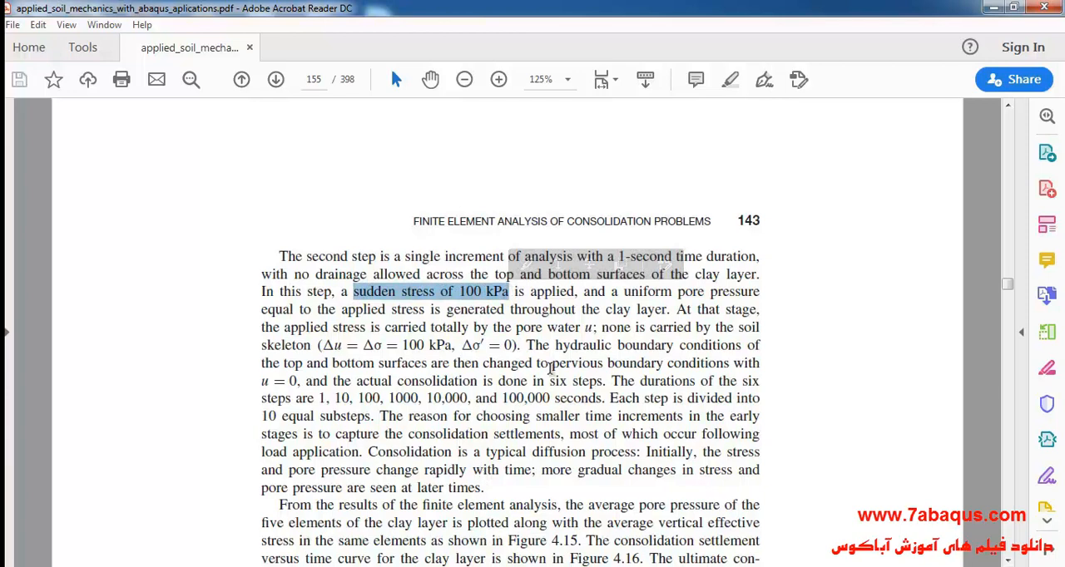
drag(554, 257, 680, 257)
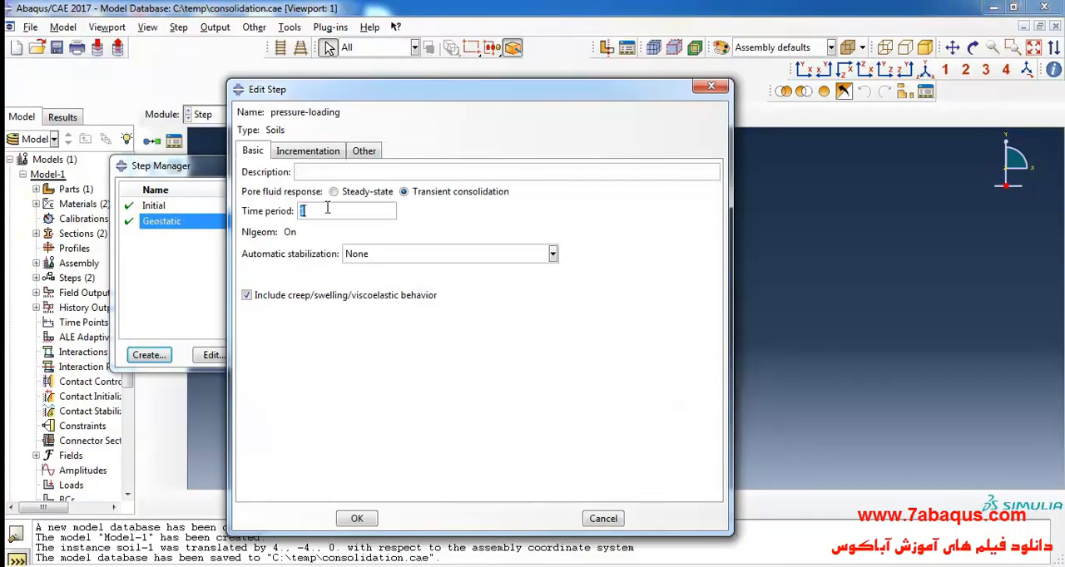
- Set pressure-loading to 1000 maximum increments, initial increment .1 and maximum pore pressure change 1e6, and disable the creep/swelling/viscoelastic strain error tolerance
click(324, 153)
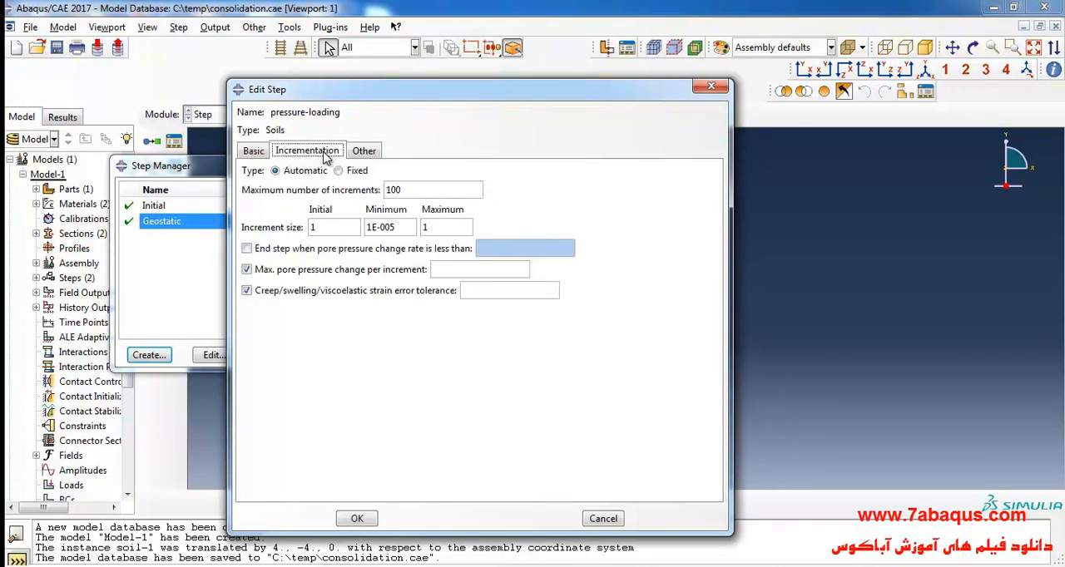
double_click(410, 187)
text(1000)
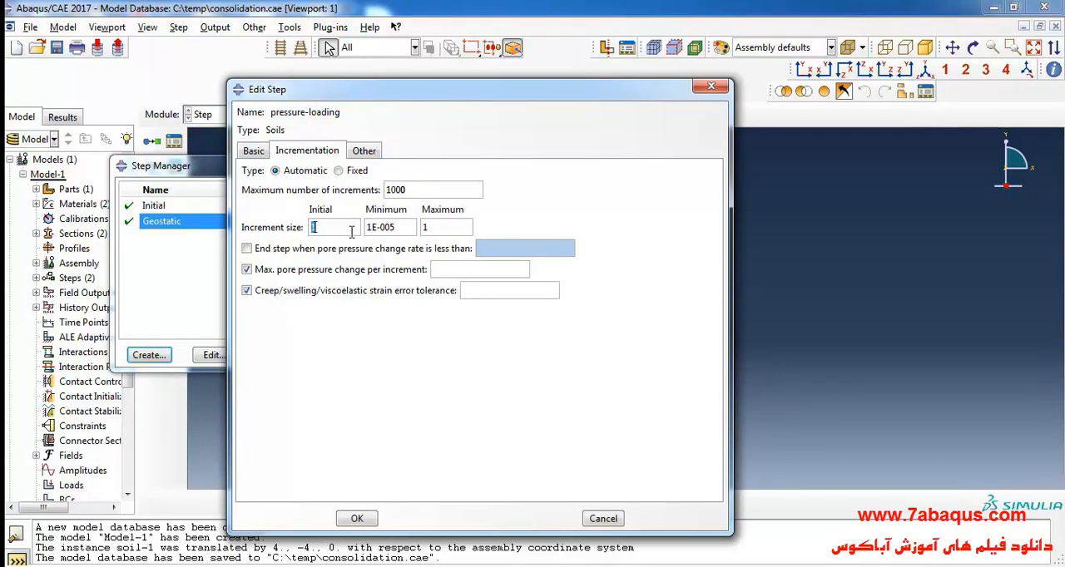
key(BackSpace)
text(1e6)
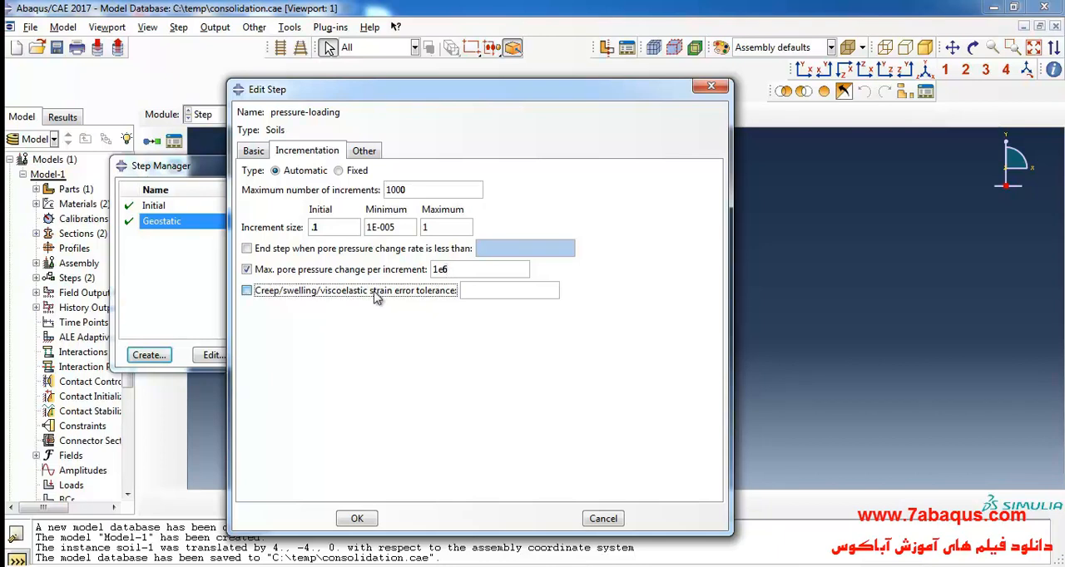
click(376, 293)
- Set the pressure-loading step's matrix storage to Unsymmetric and accept the step definition
click(376, 151)
click(433, 208)
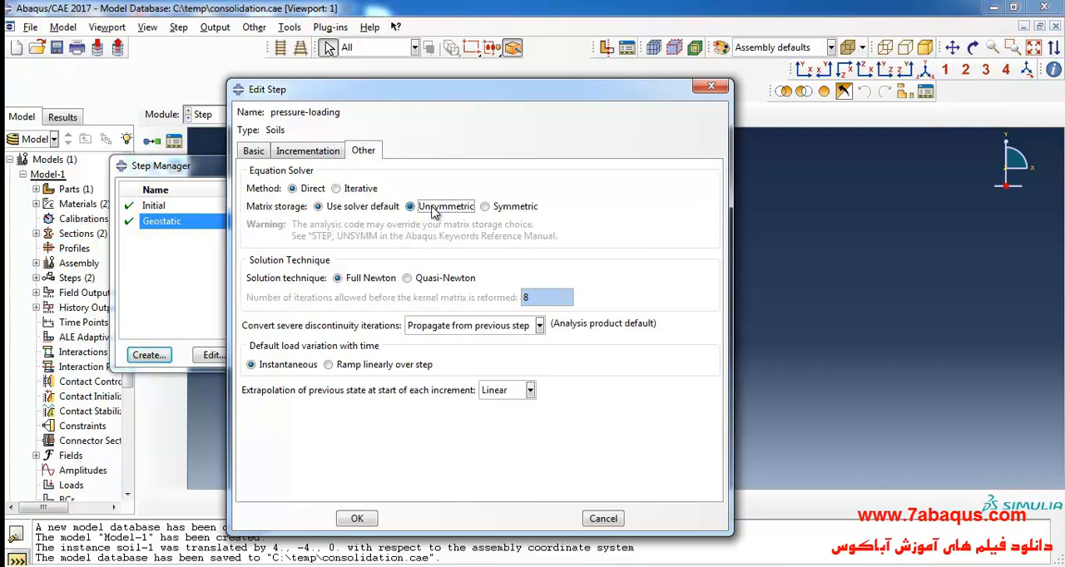
click(356, 519)
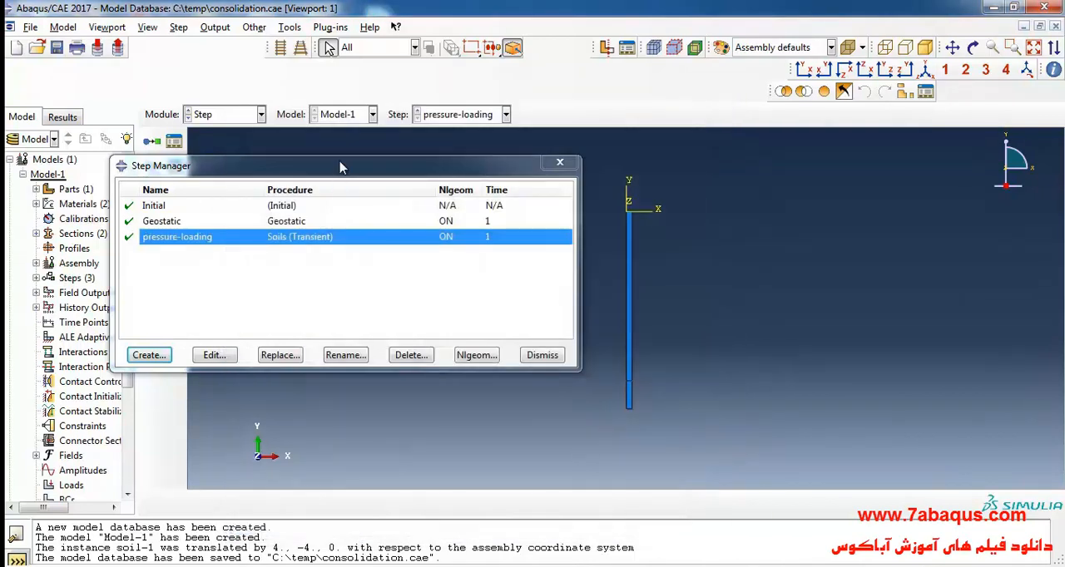
- Check the textbook's six consolidation step durations and create a general Soils step named consolidation1 after pressure-loading
drag(345, 170, 394, 161)
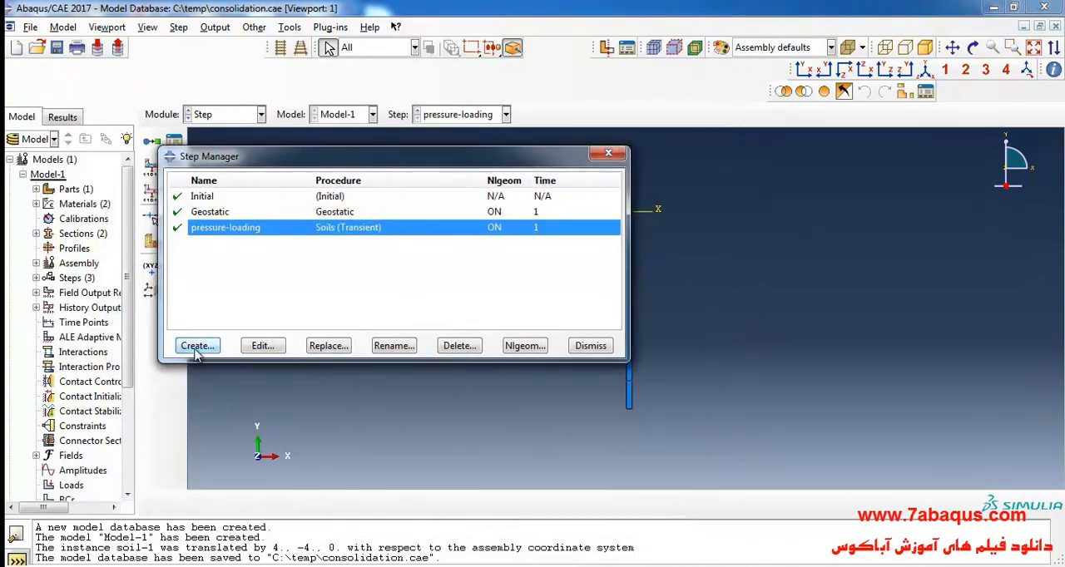
click(197, 349)
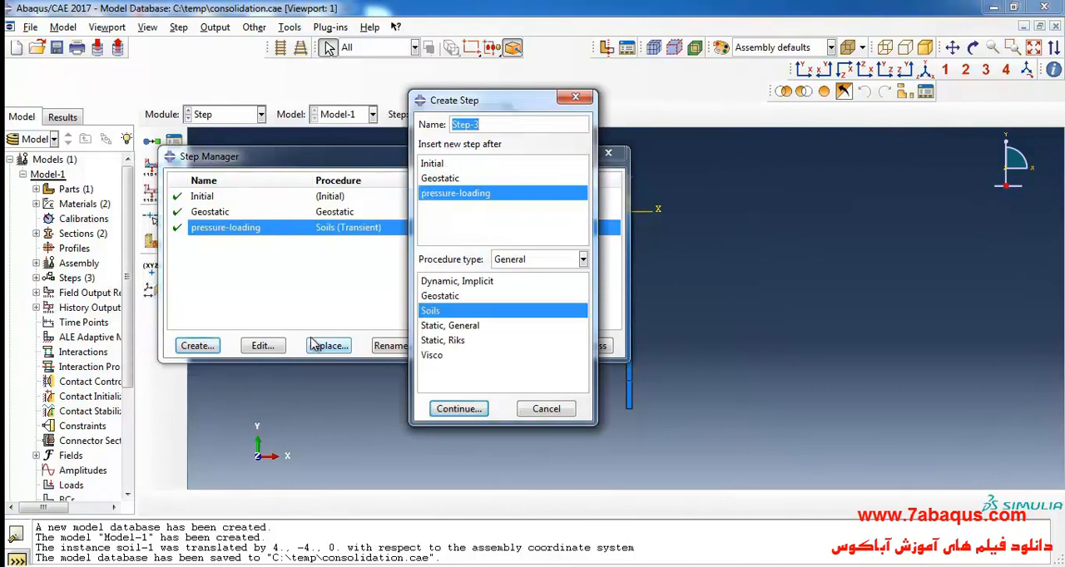
click(404, 565)
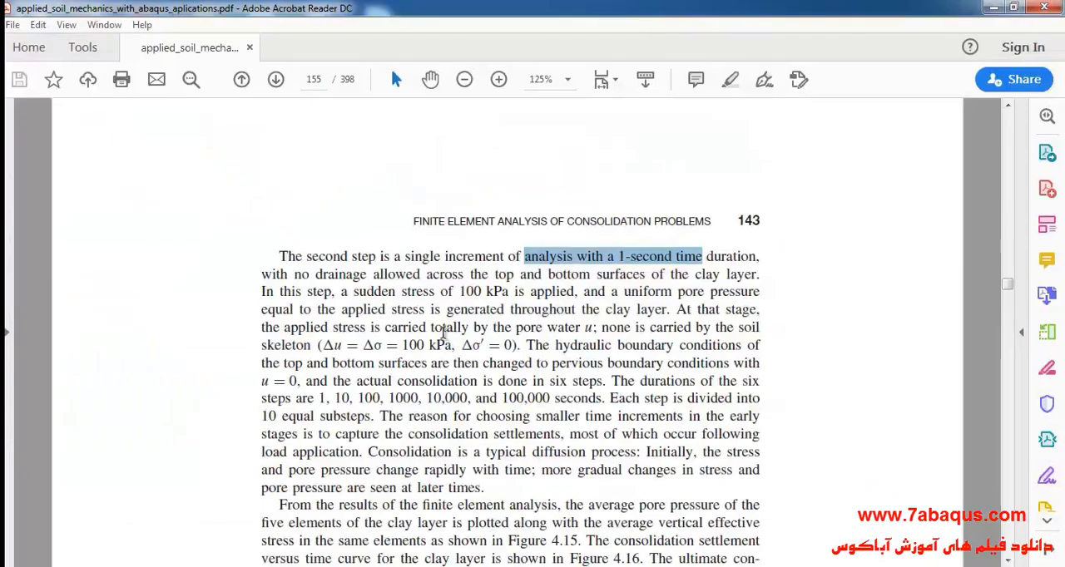
scroll(444, 332, down, 1)
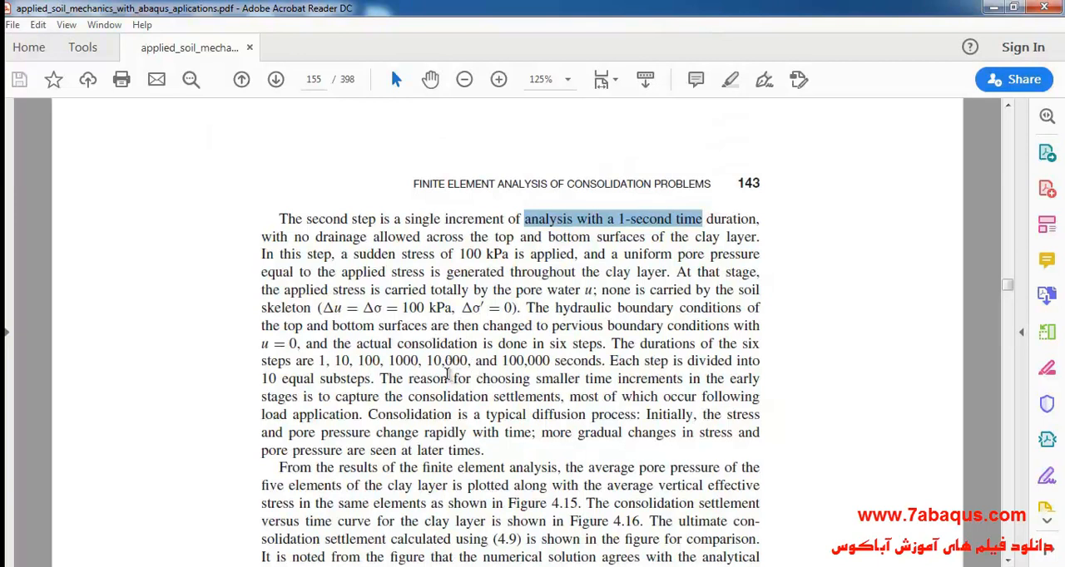
drag(358, 344, 594, 344)
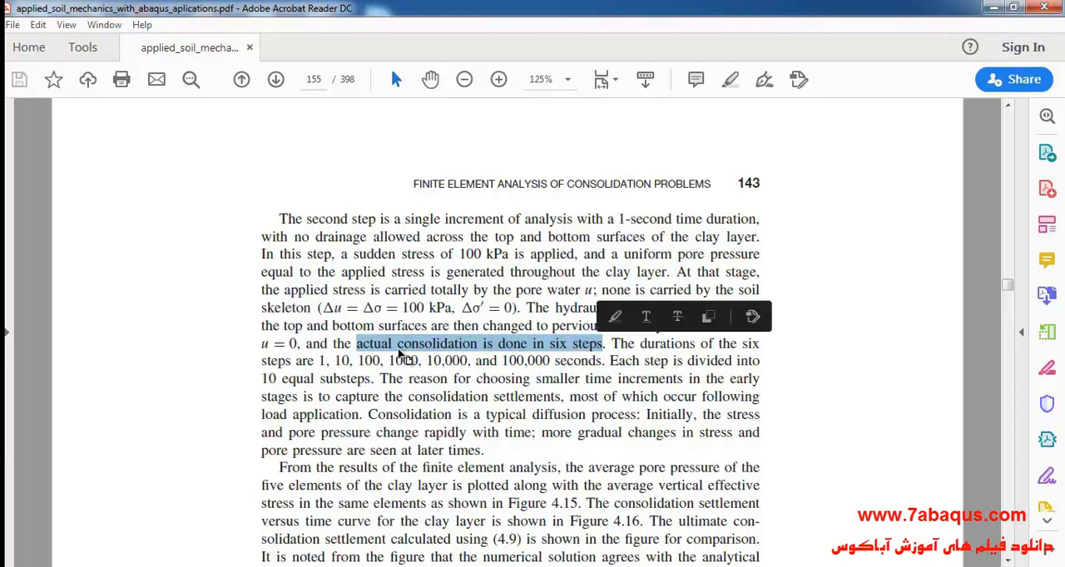
click(407, 357)
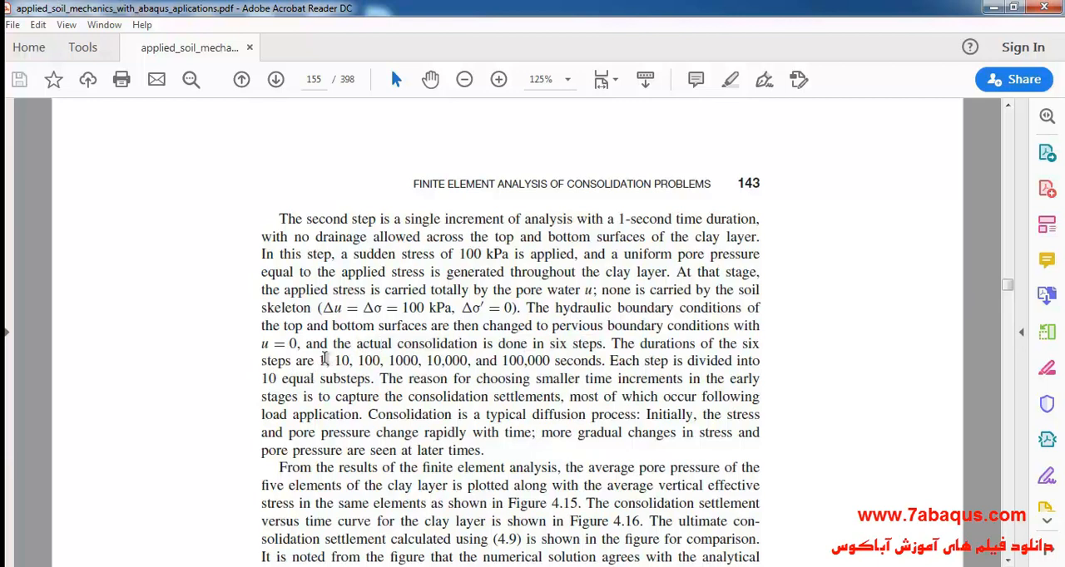
double_click(322, 360)
drag(334, 360, 550, 361)
click(526, 348)
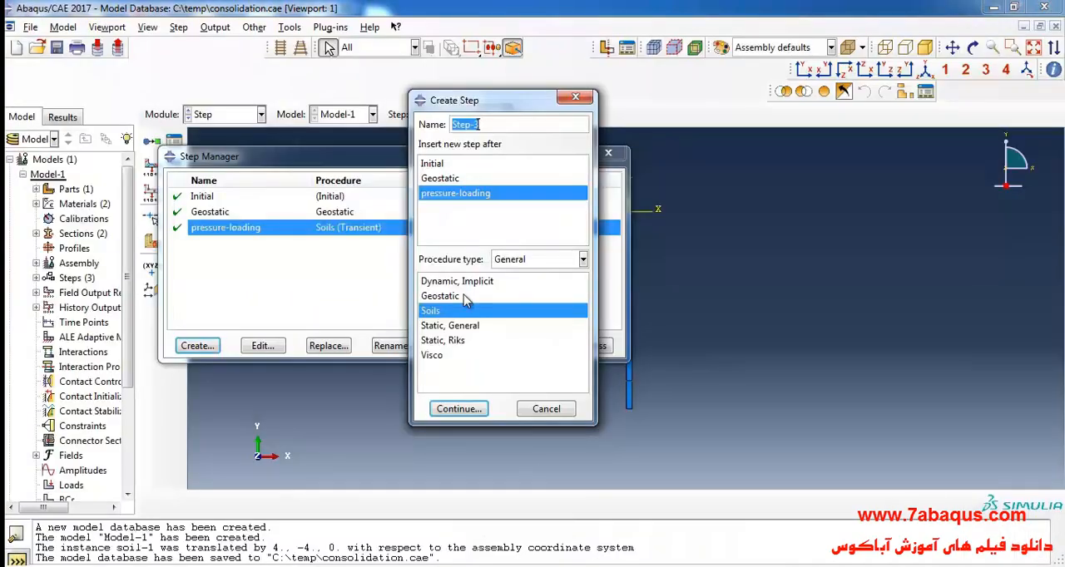
text(co)
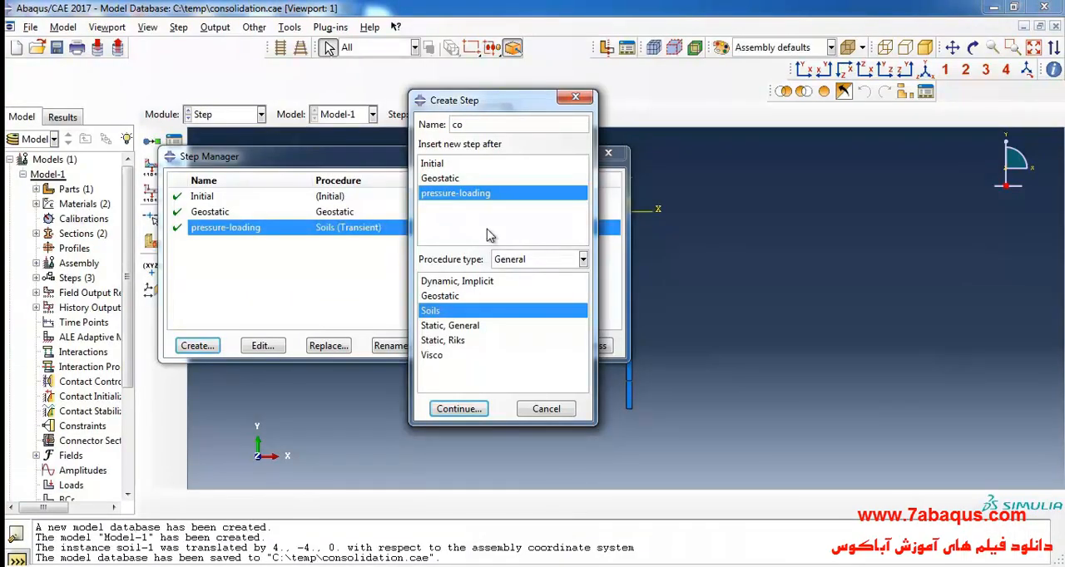
text(nsolidation1)
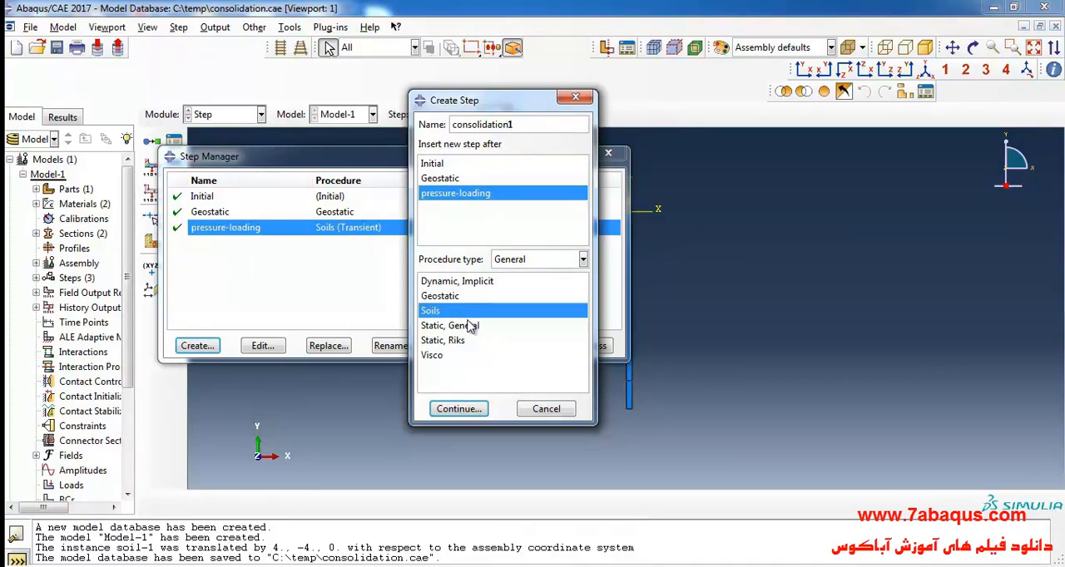
click(471, 408)
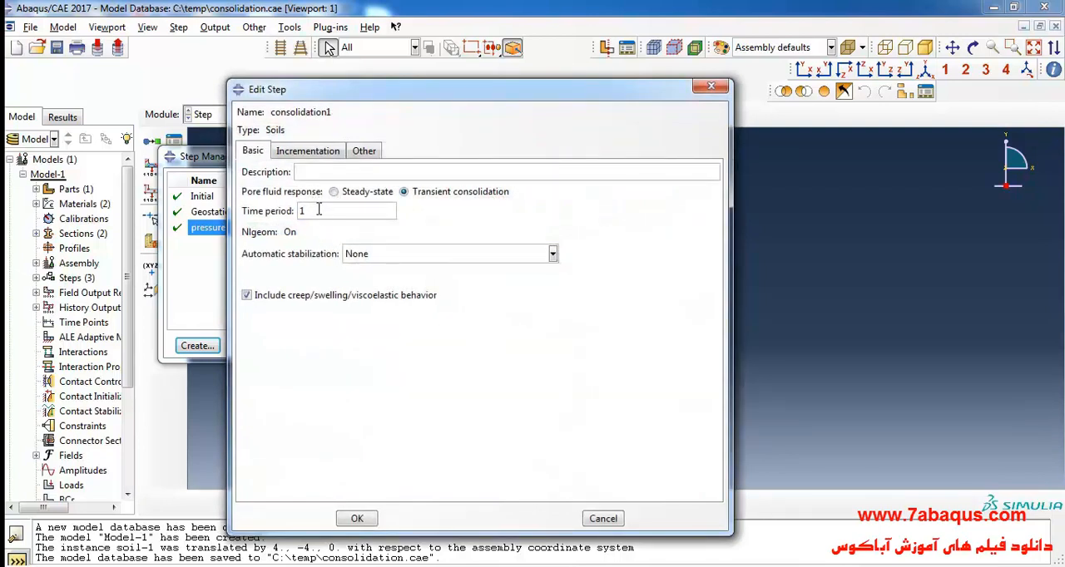
- Check the textbook for the duration of the first consolidation step against the time period of consolidation1
click(401, 566)
click(454, 362)
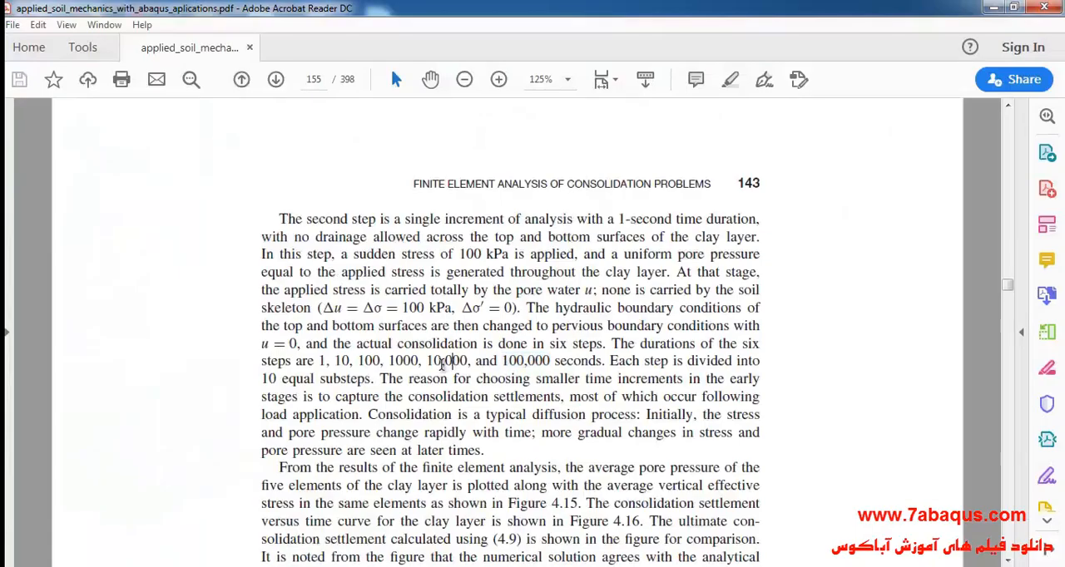
drag(326, 359, 319, 361)
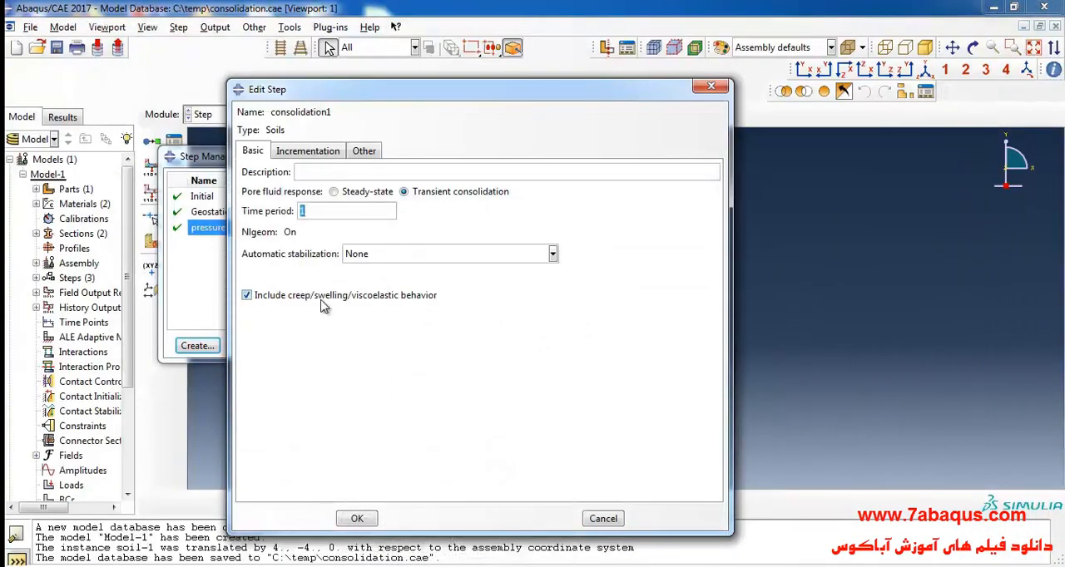
- Switch the incrementation type of the consolidation1 step to Fixed
click(309, 153)
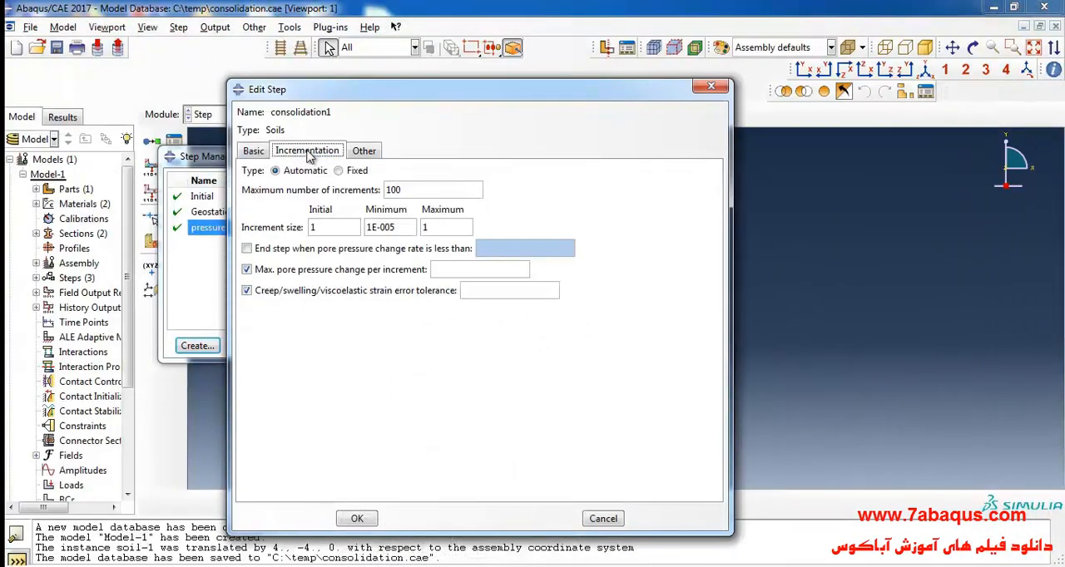
click(340, 172)
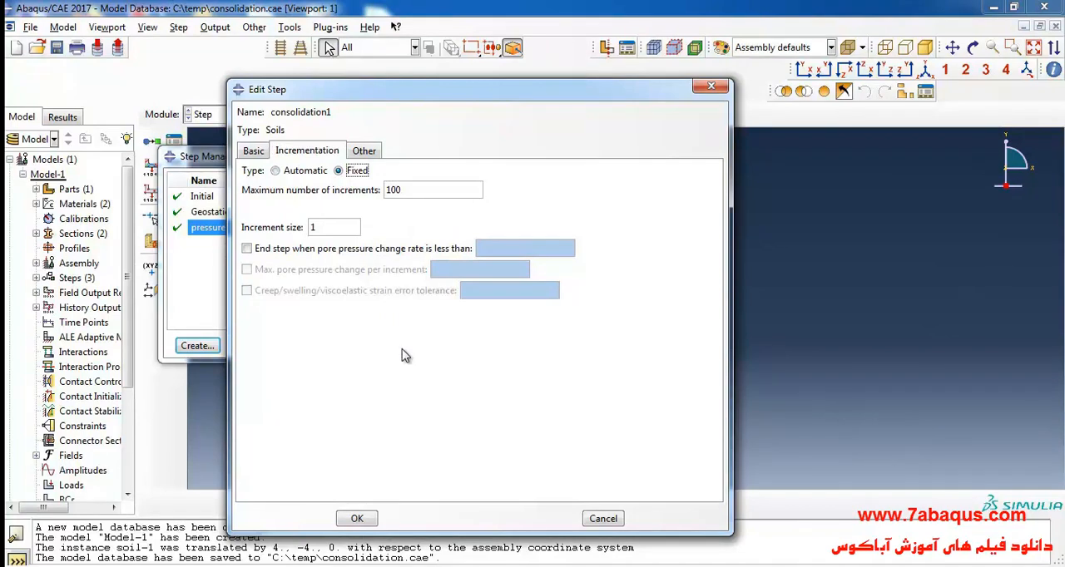
key(shift+Tab)
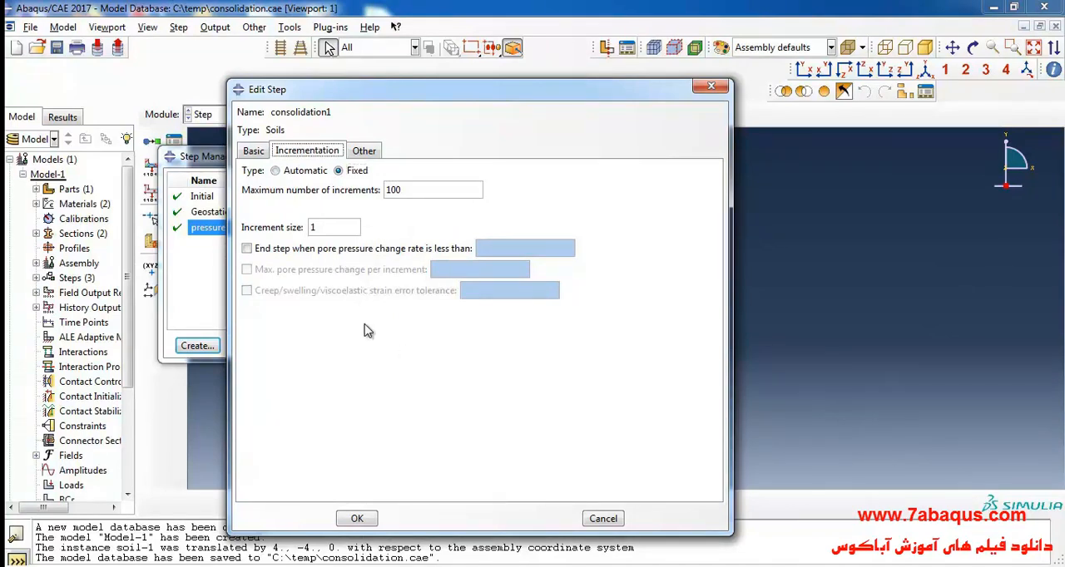
- Check the textbook PDF for the number of substeps per step, and set consolidation1 to 10 maximum increments with increment size .1
key(alt+Tab)
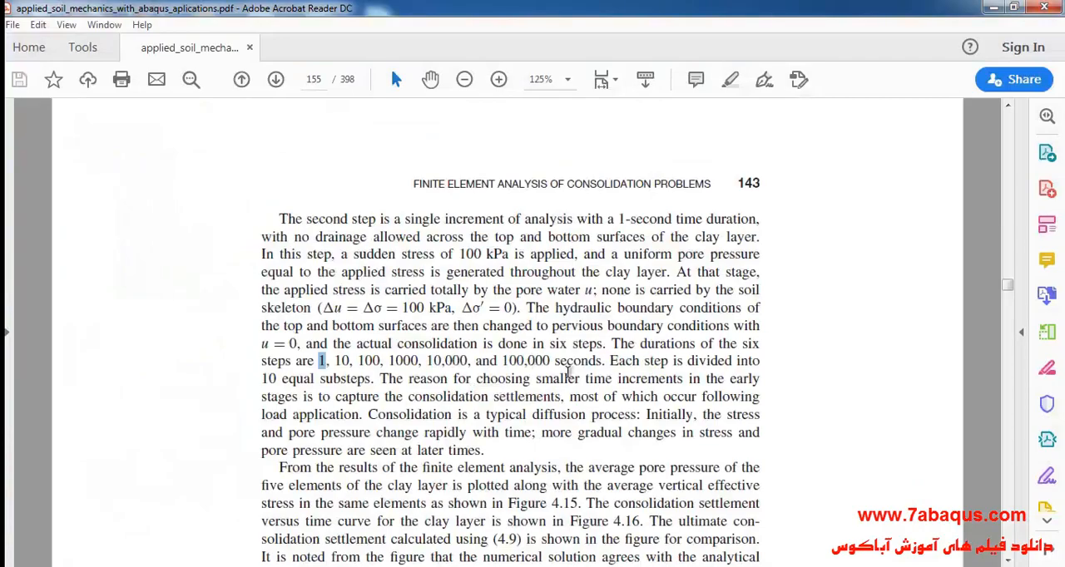
drag(610, 362, 368, 383)
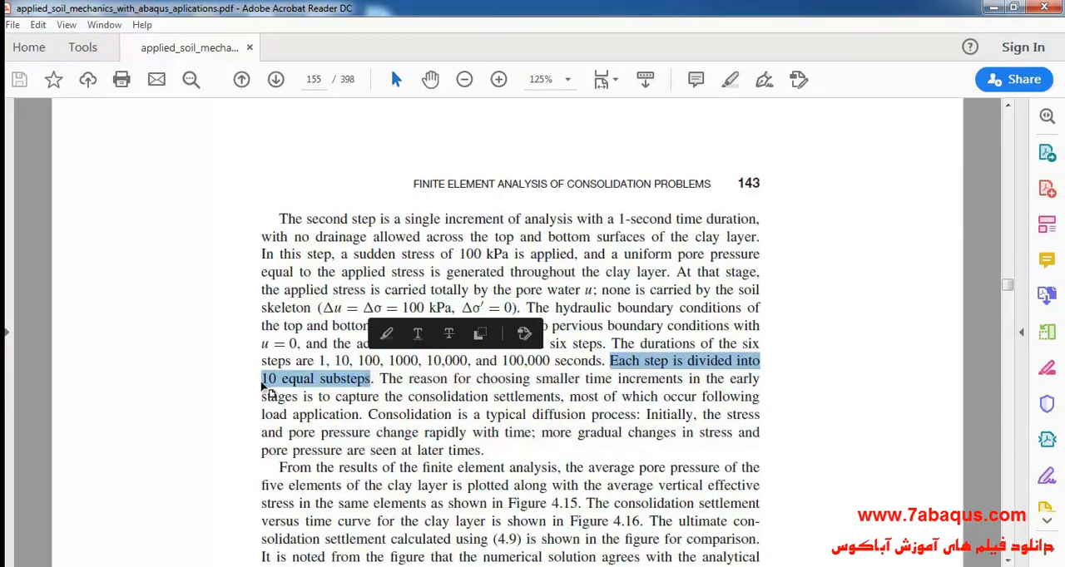
click(304, 391)
drag(263, 379, 281, 381)
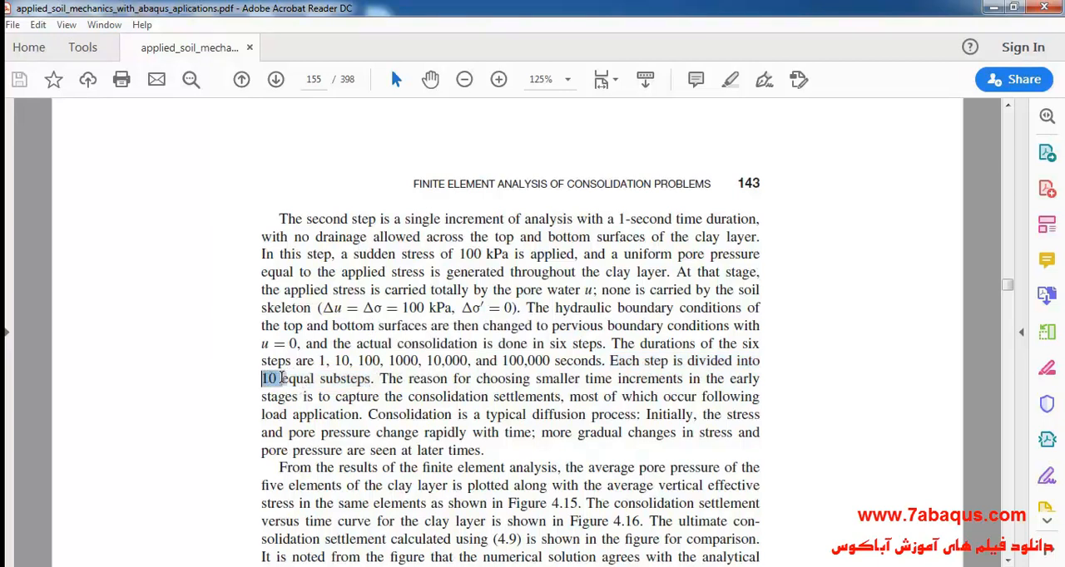
key(alt+Tab)
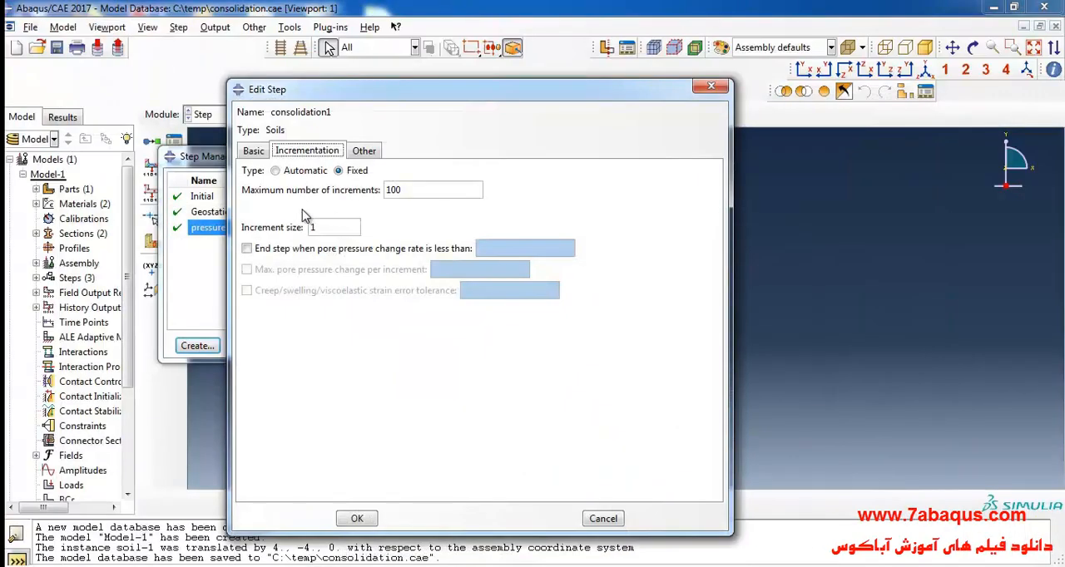
double_click(430, 191)
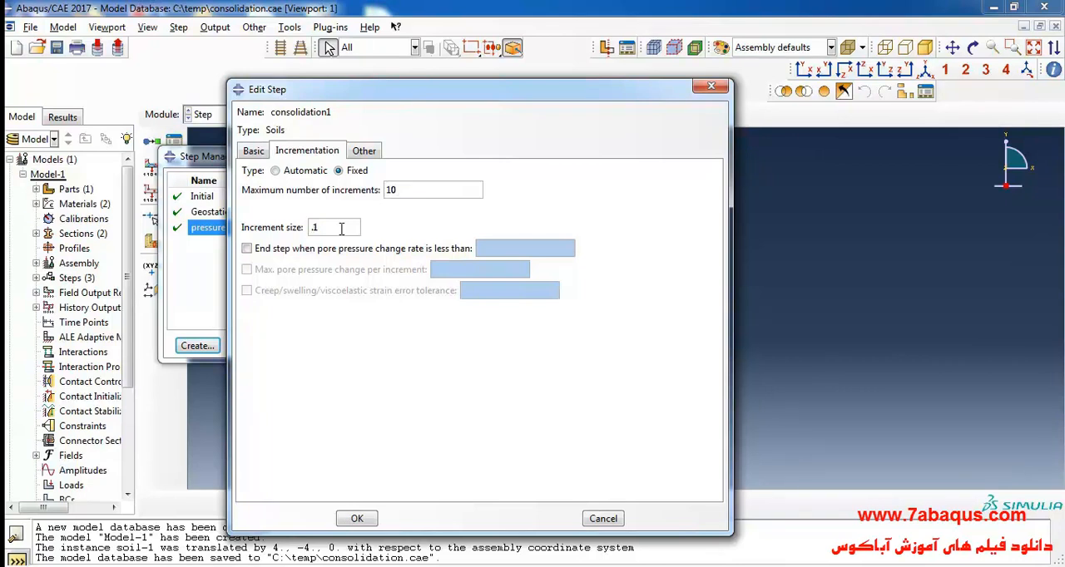
- Review the time period of consolidation1 against its maximum number of increments and increment size
click(252, 151)
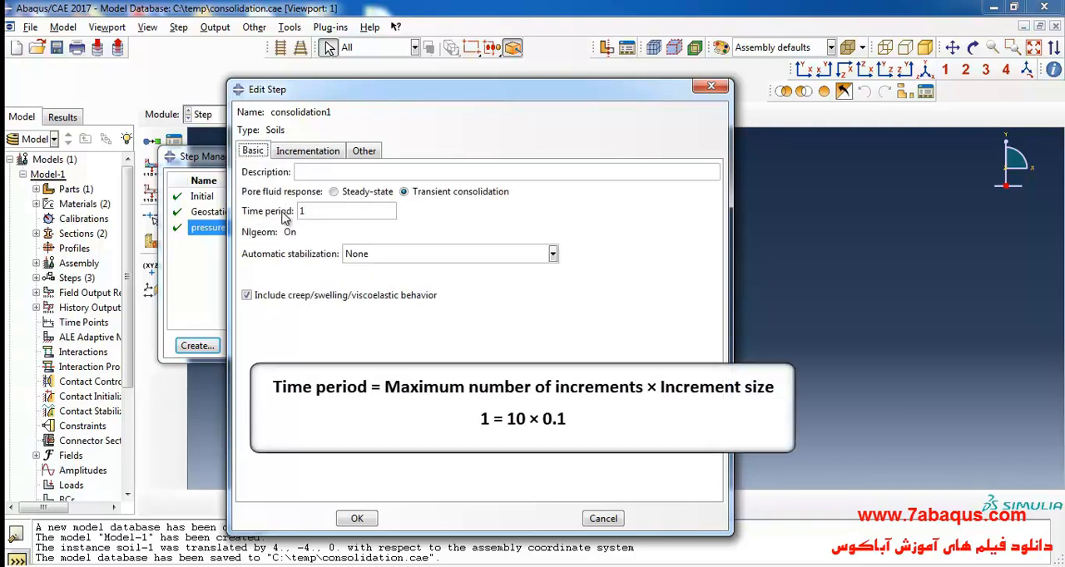
click(307, 150)
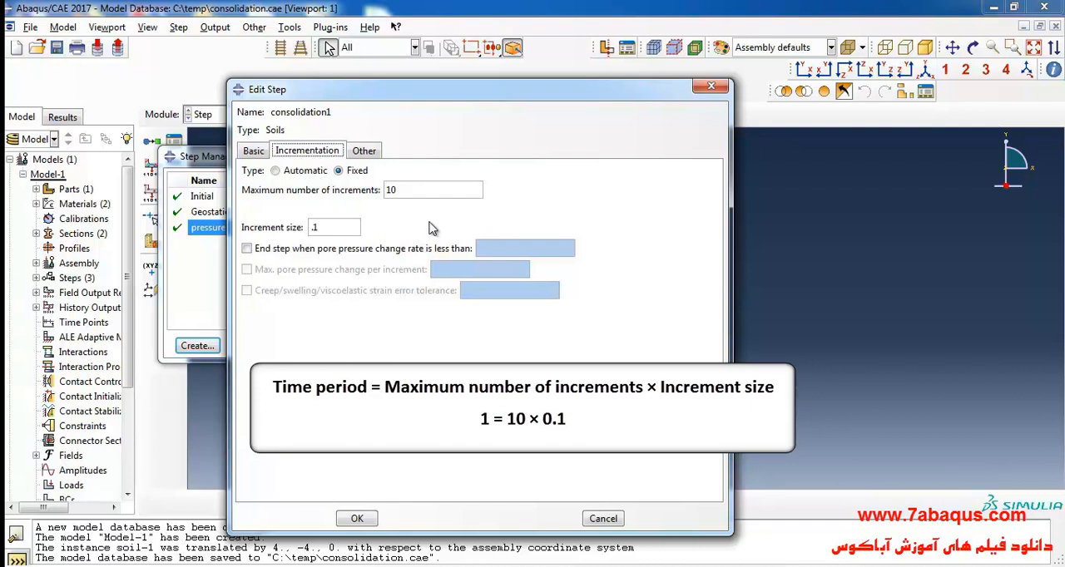
click(342, 225)
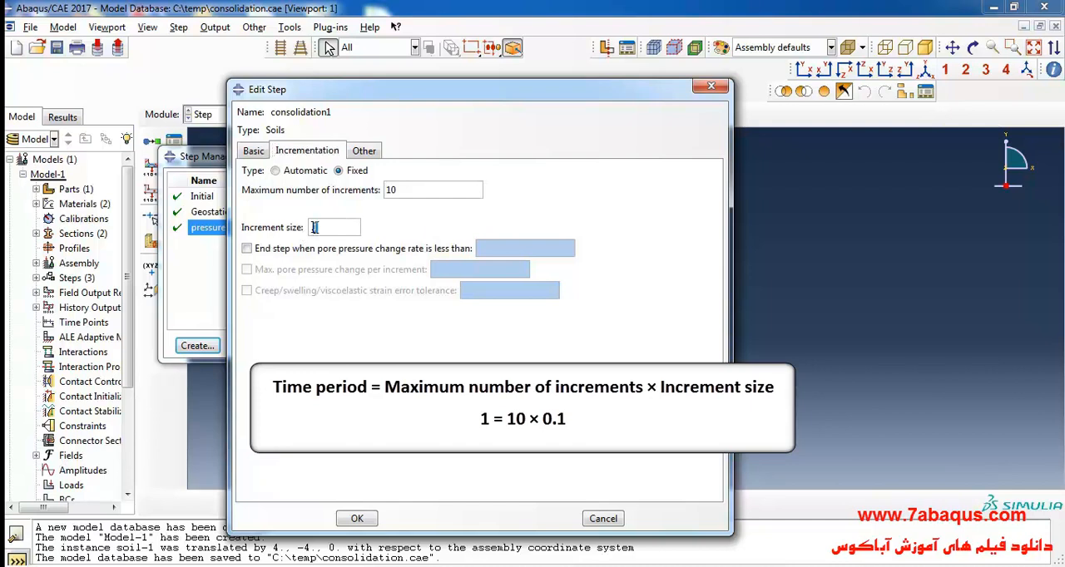
double_click(398, 192)
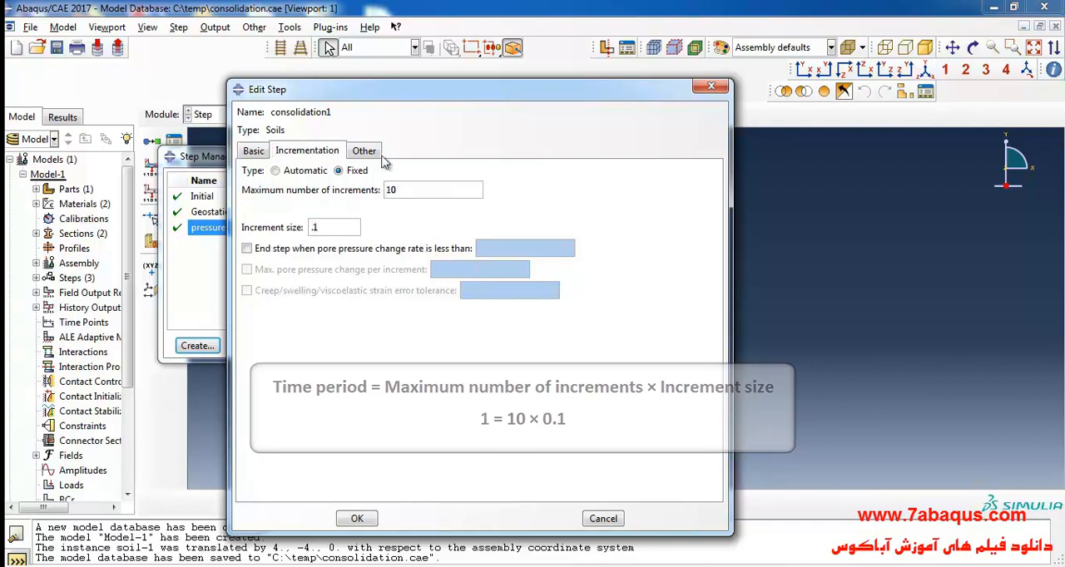
- Set the matrix storage of consolidation1 to Unsymmetric and accept the step definition
click(370, 153)
click(446, 208)
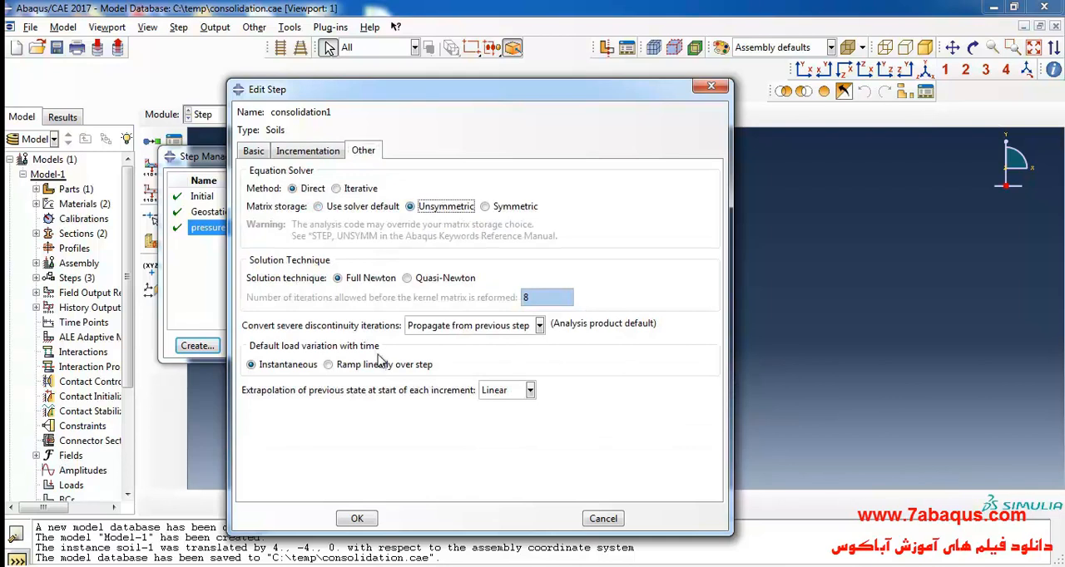
click(355, 518)
- Create a general Soils step named consolidation2 after consolidation1 and set its time period to the textbook's second duration, 10
click(213, 346)
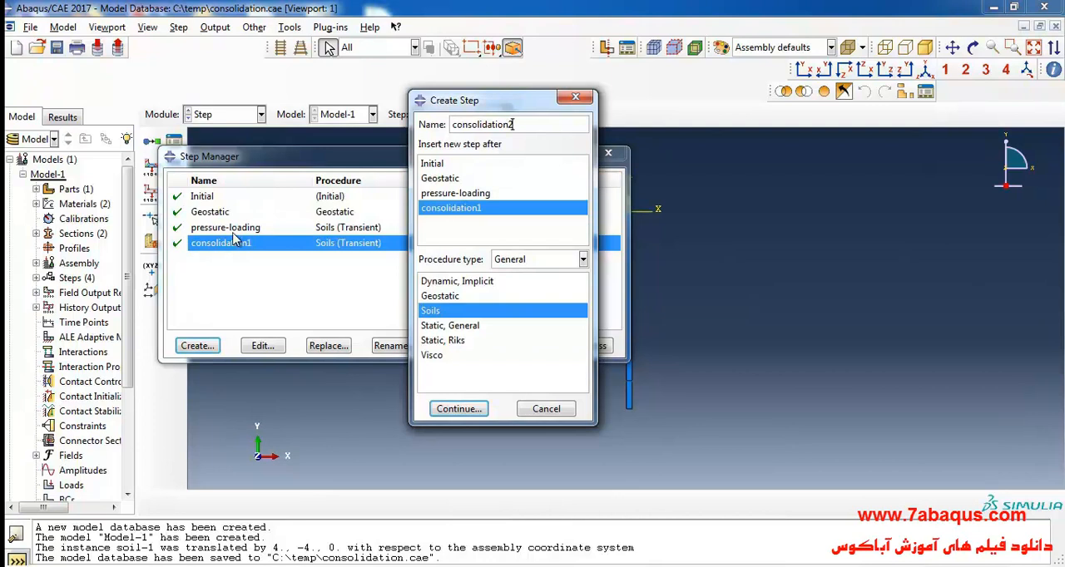
click(458, 409)
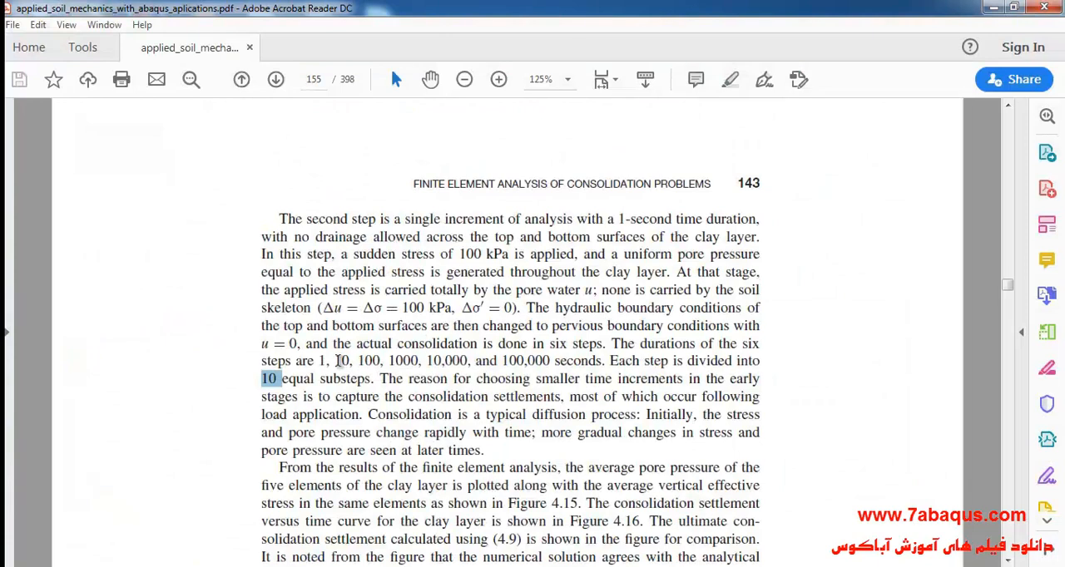
drag(335, 361, 352, 360)
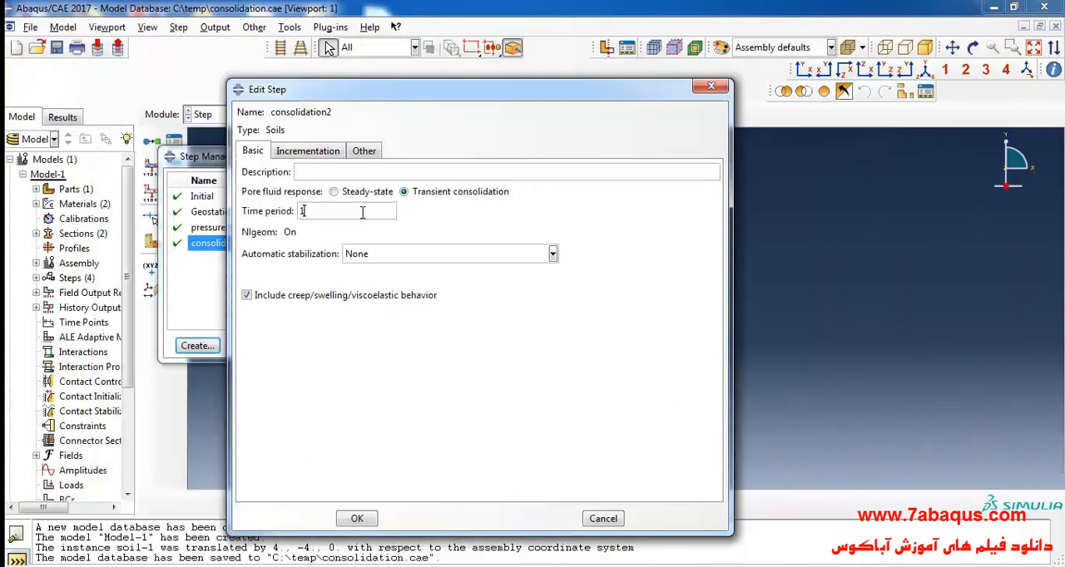
text(10)
- Give consolidation2 fixed incrementation with a maximum of 10 increments
click(327, 153)
click(345, 173)
click(419, 185)
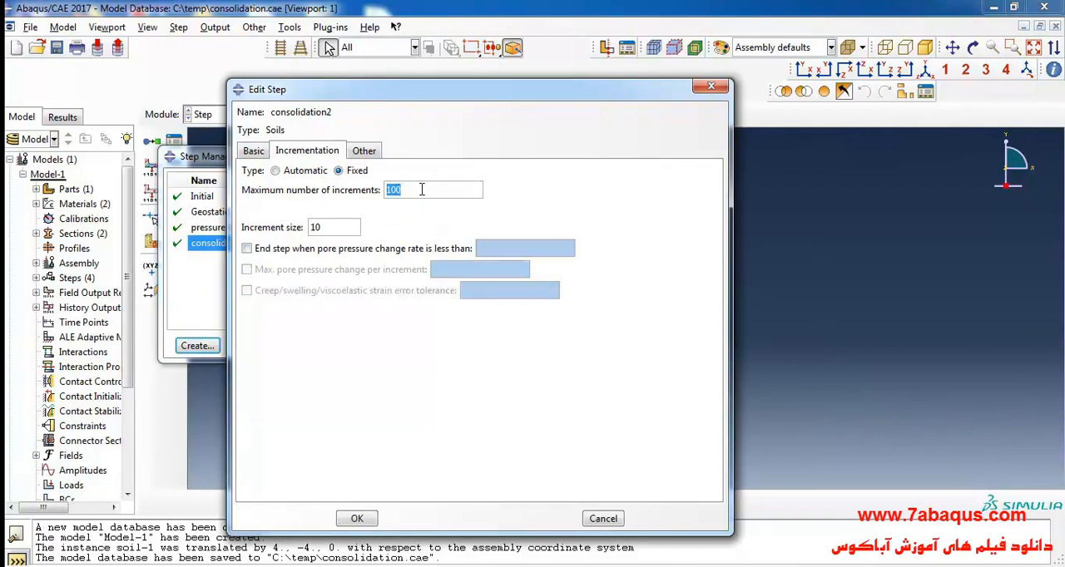
text(10)
- Set the matrix storage of consolidation2 to Unsymmetric and accept the step definition
click(366, 151)
click(426, 206)
click(355, 517)
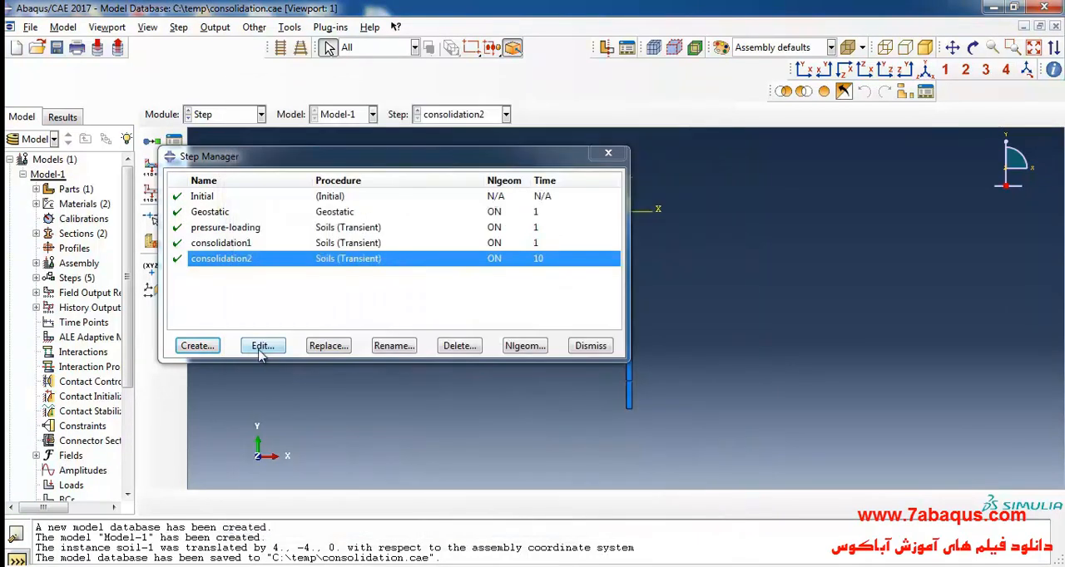
- Create a general Soils step named consolidation3 after consolidation2
click(203, 346)
text(consolida)
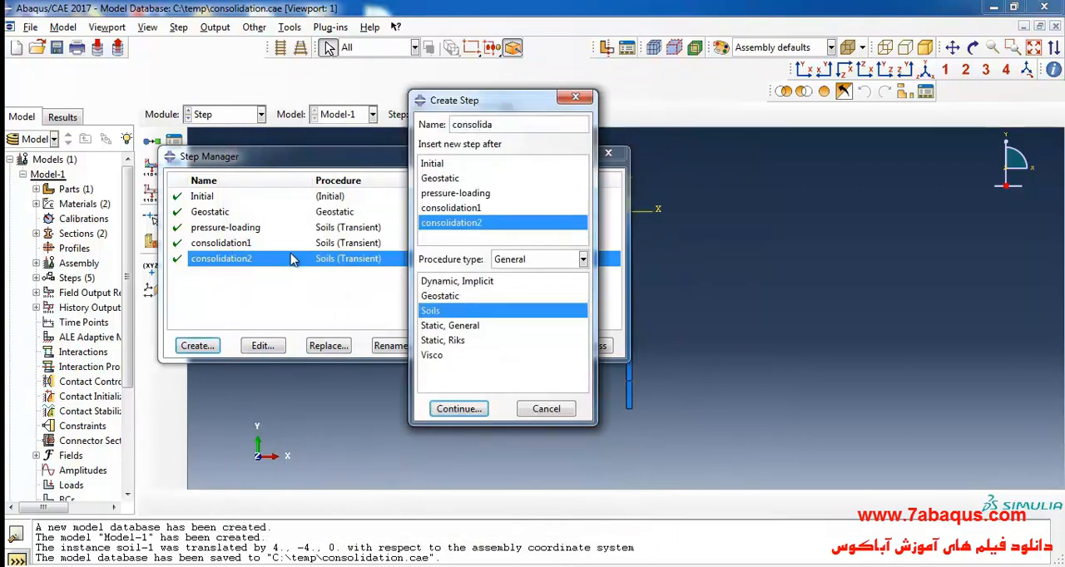
text(tion3)
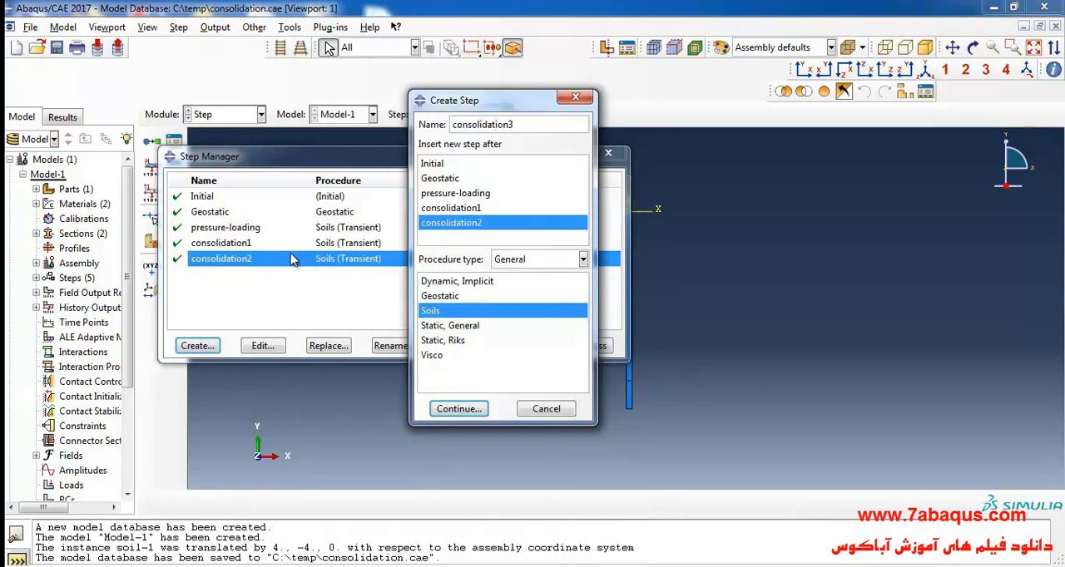
click(465, 408)
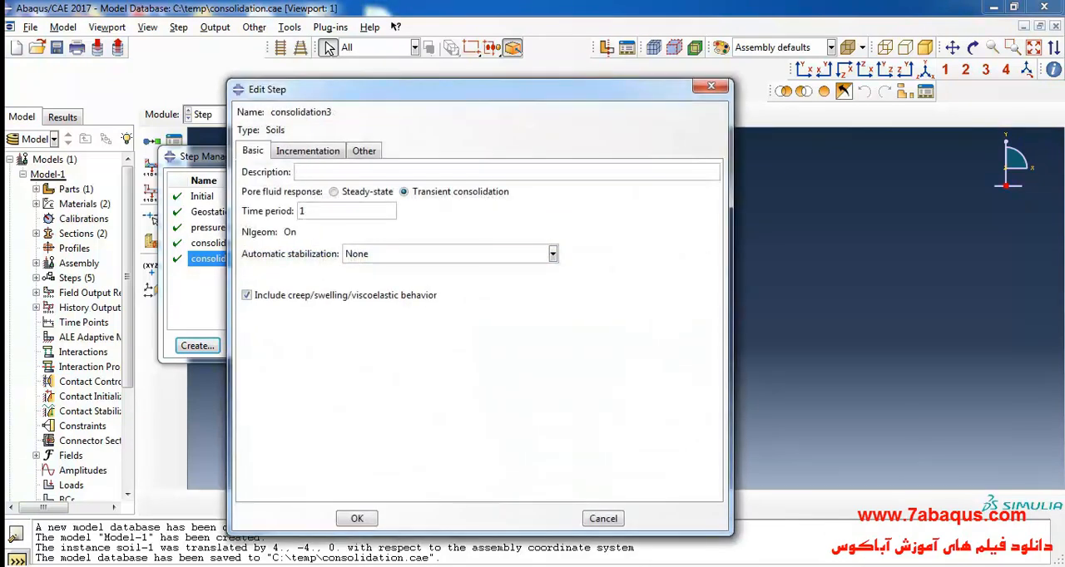
- Look up the third consolidation duration in the textbook PDF and set the time period of consolidation3 to 100
click(391, 566)
drag(357, 361, 381, 361)
key(alt+Tab)
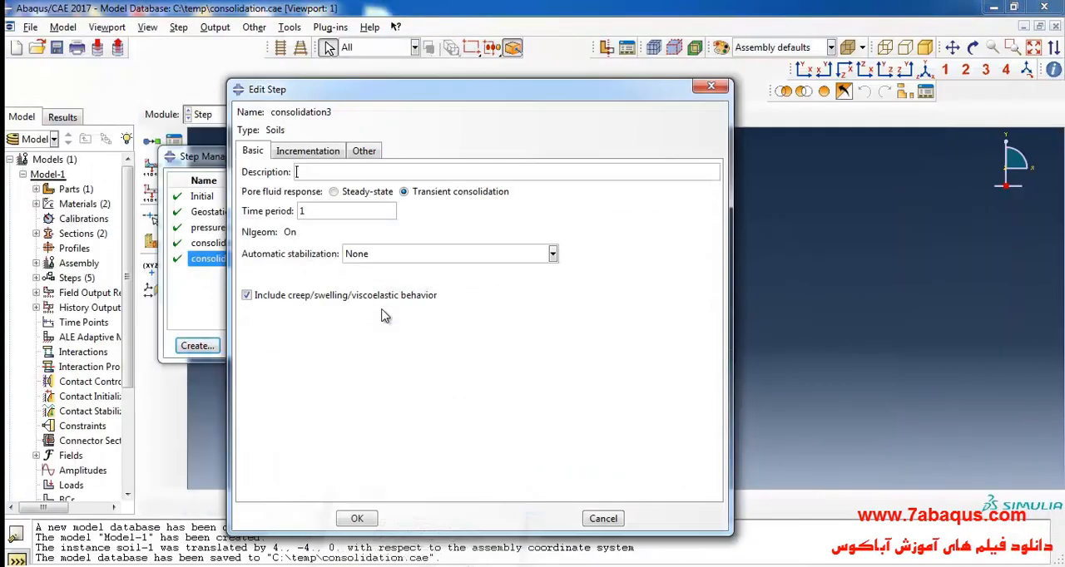
text(00)
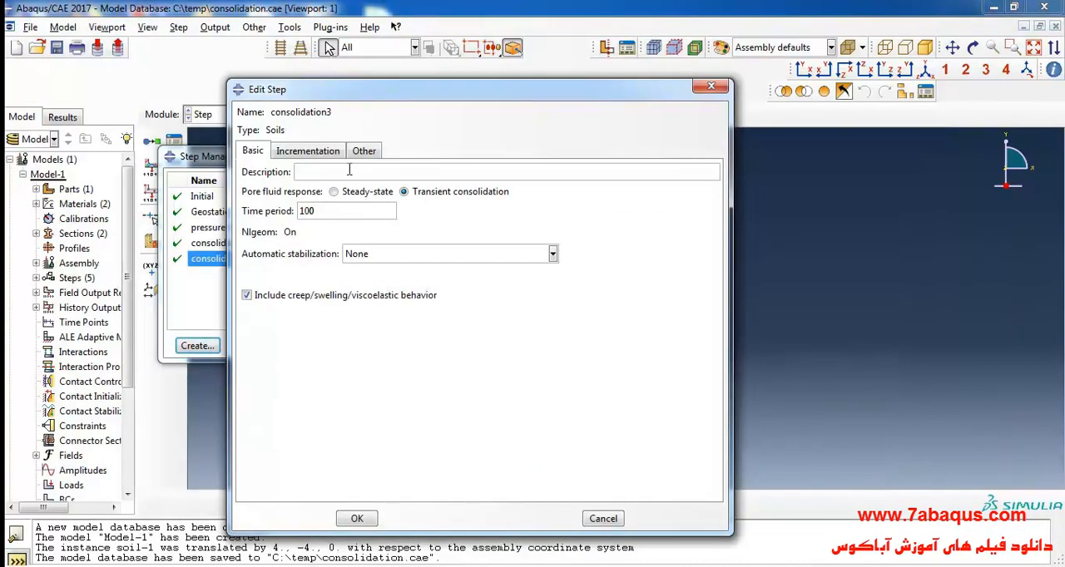
- Give consolidation3 fixed incrementation with a maximum of 10 increments and an increment size of 10, checking it against the time period
click(336, 155)
click(354, 170)
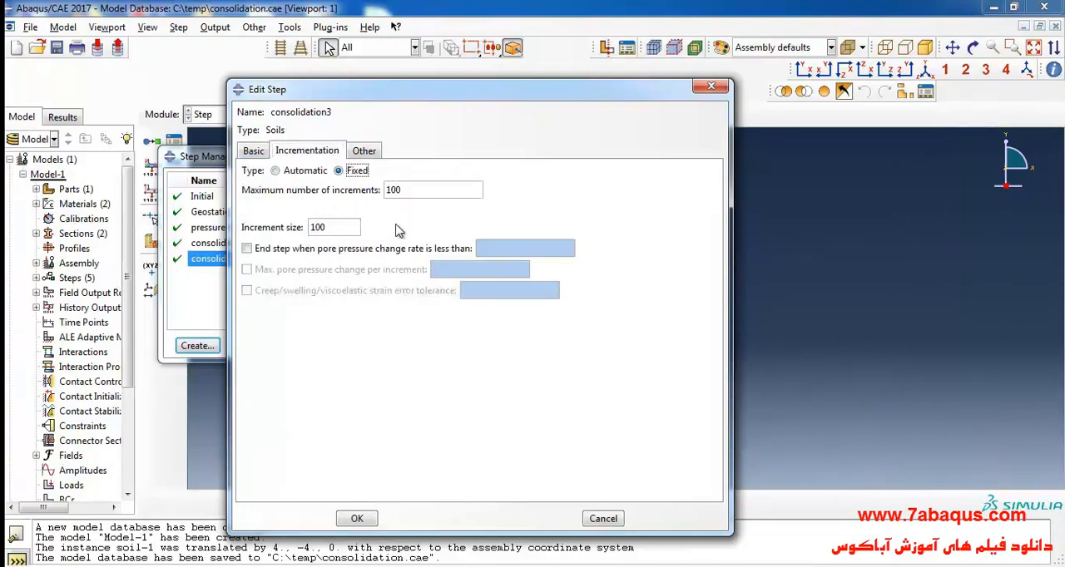
double_click(410, 193)
text(10)
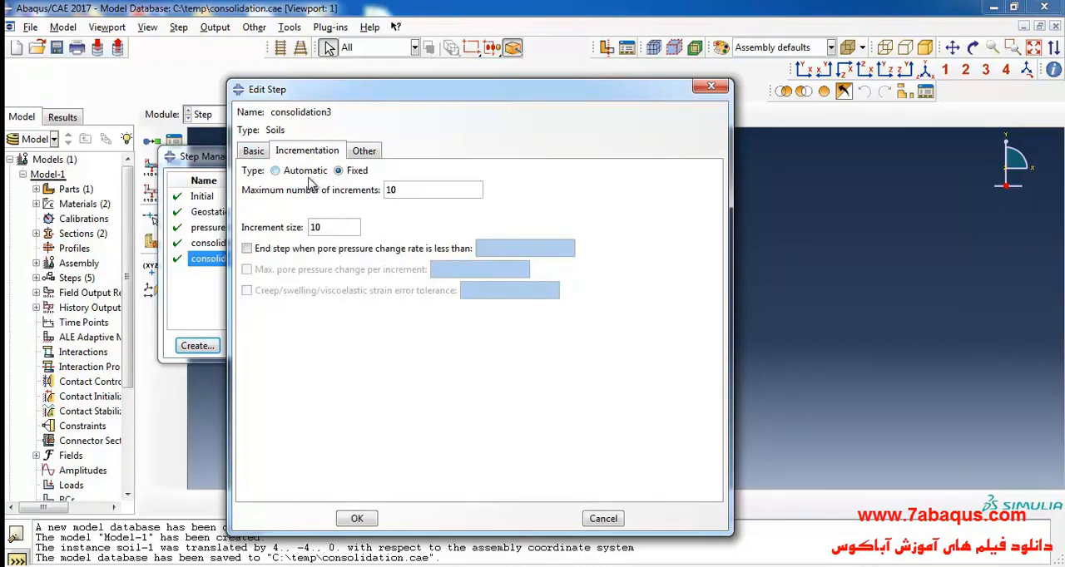
click(257, 151)
click(306, 155)
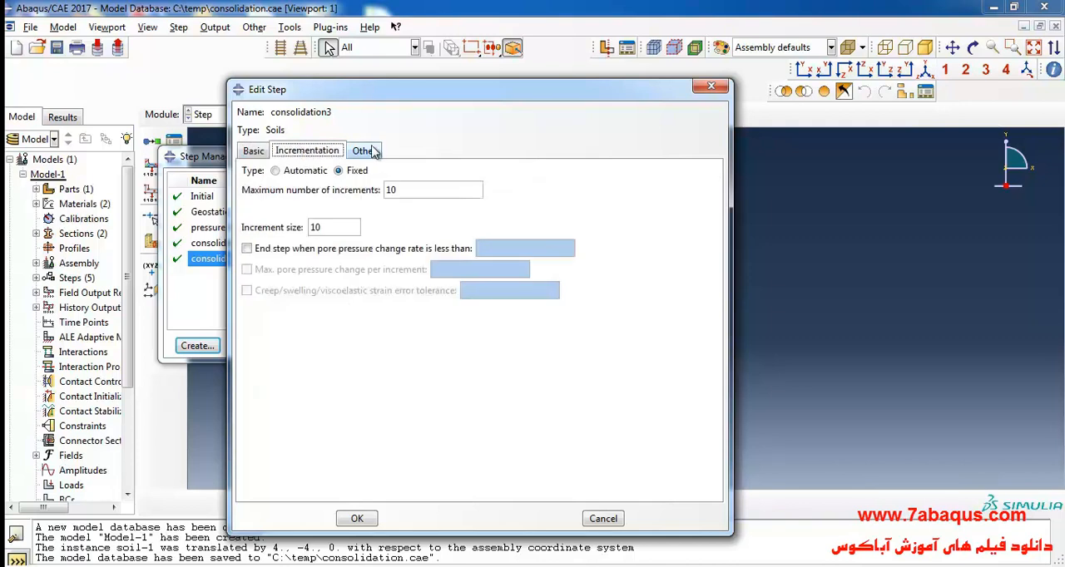
- Set the matrix storage of consolidation3 to Unsymmetric, recheck its incrementation and accept the step definition
click(376, 150)
click(420, 207)
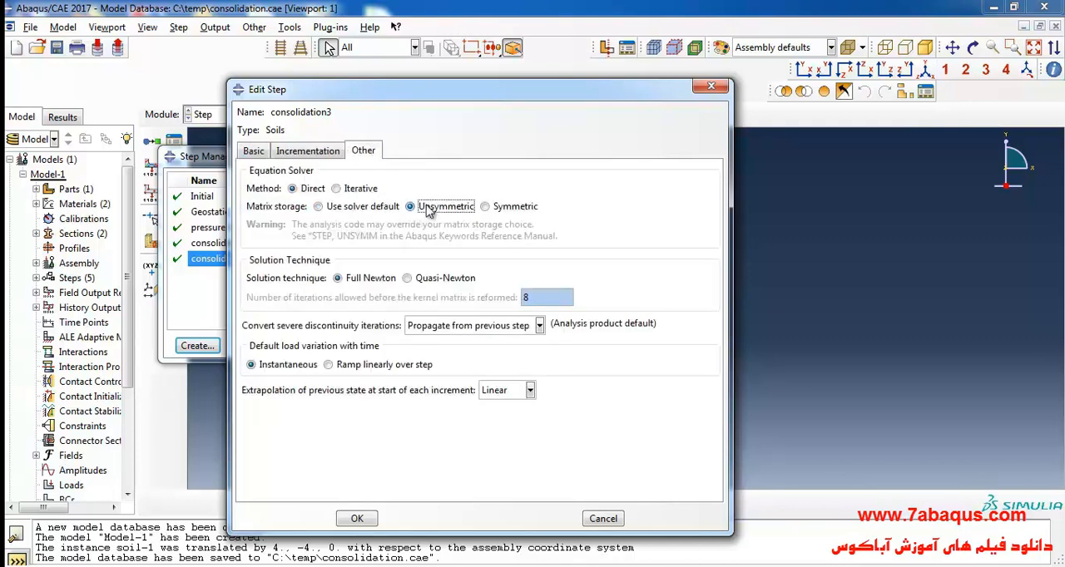
click(315, 154)
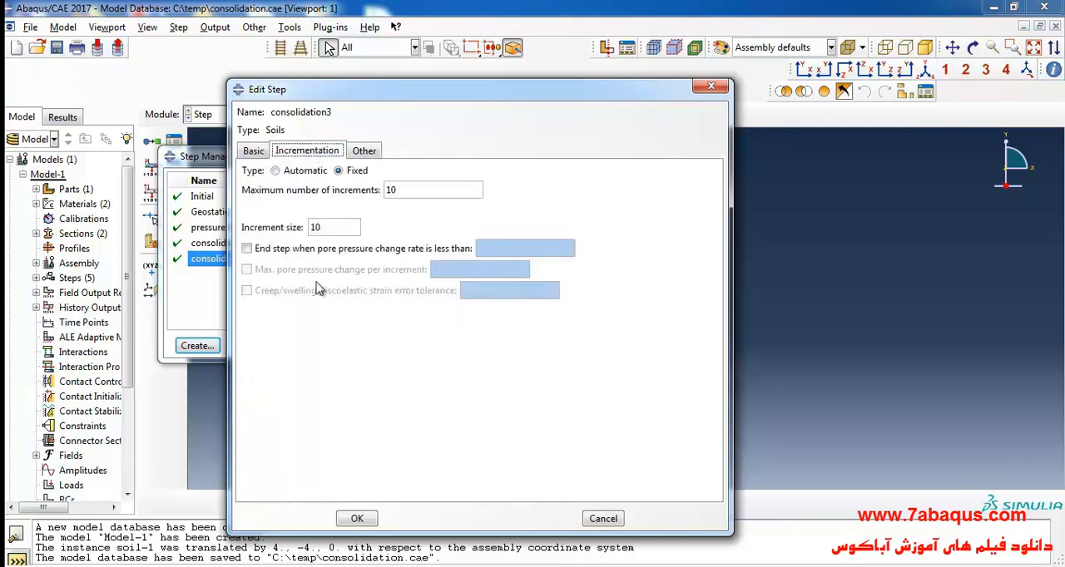
click(357, 519)
- Create a general Soils step named consolidation4 after consolidation3
click(196, 345)
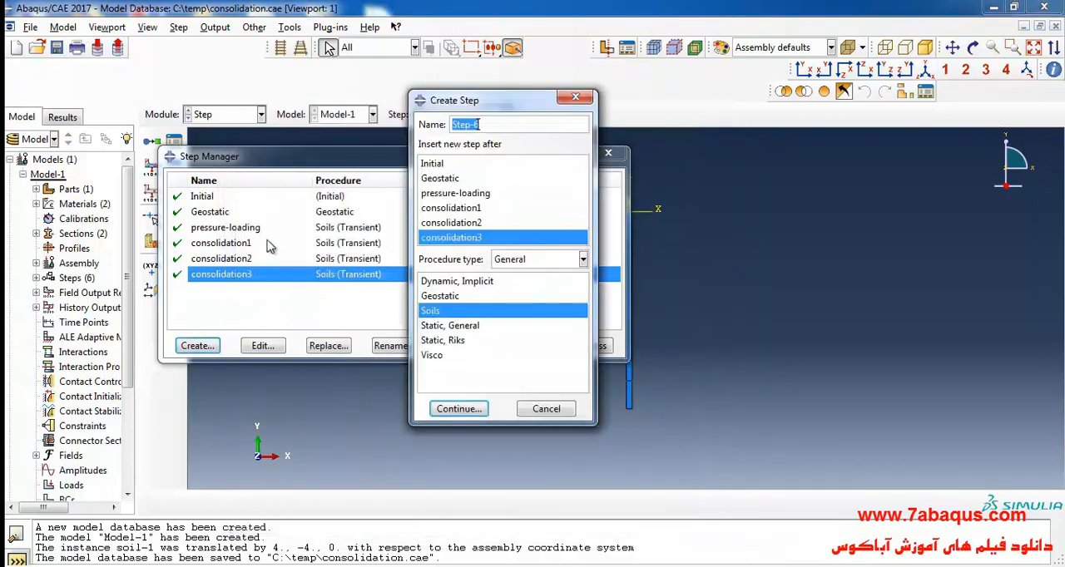
text(consolidation4)
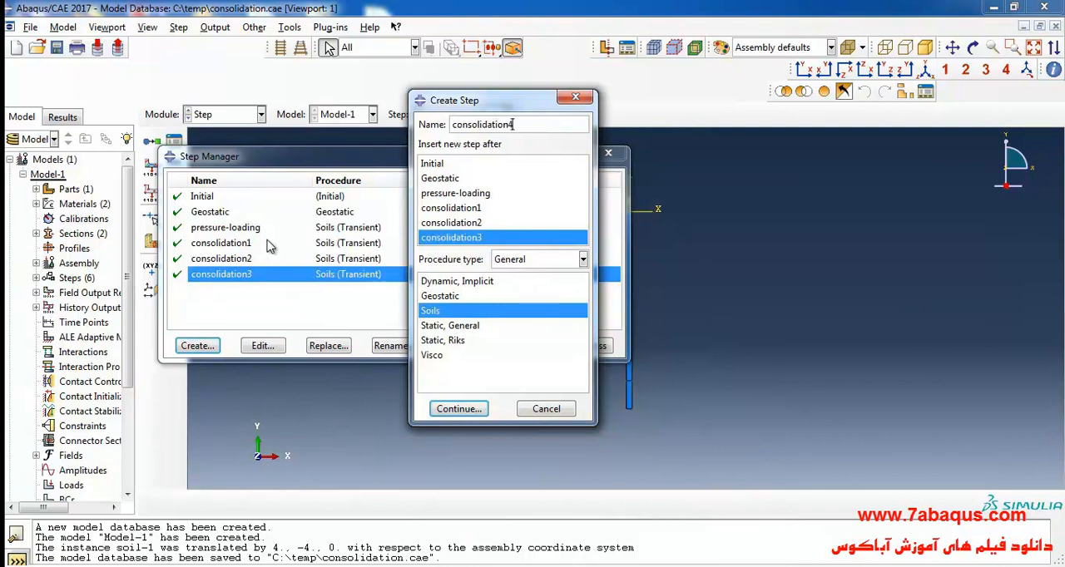
click(460, 410)
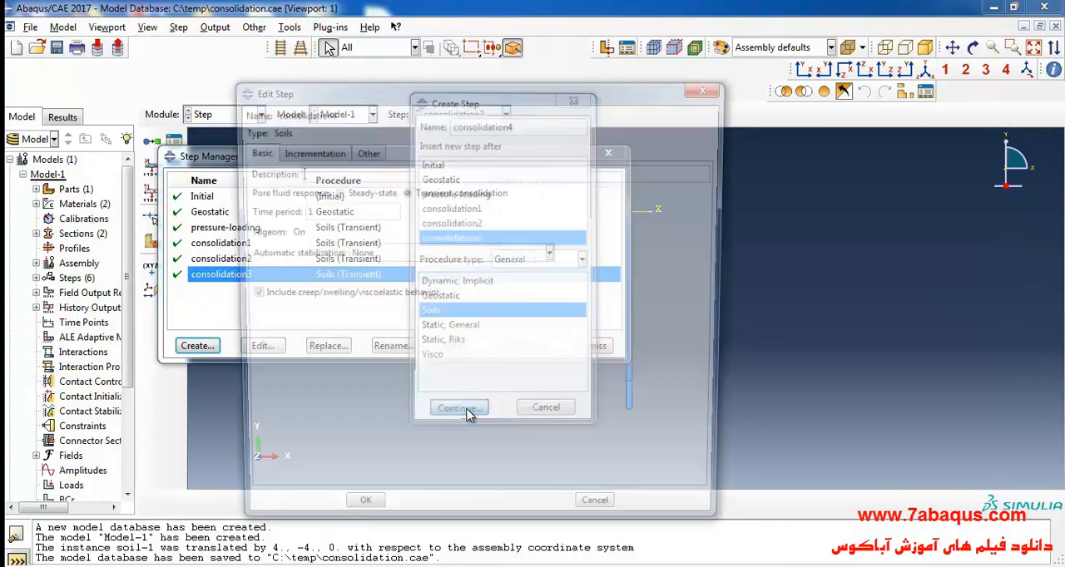
- Look up the fourth consolidation duration in the textbook PDF and set the time period of consolidation4 to 1000
key(alt+Tab)
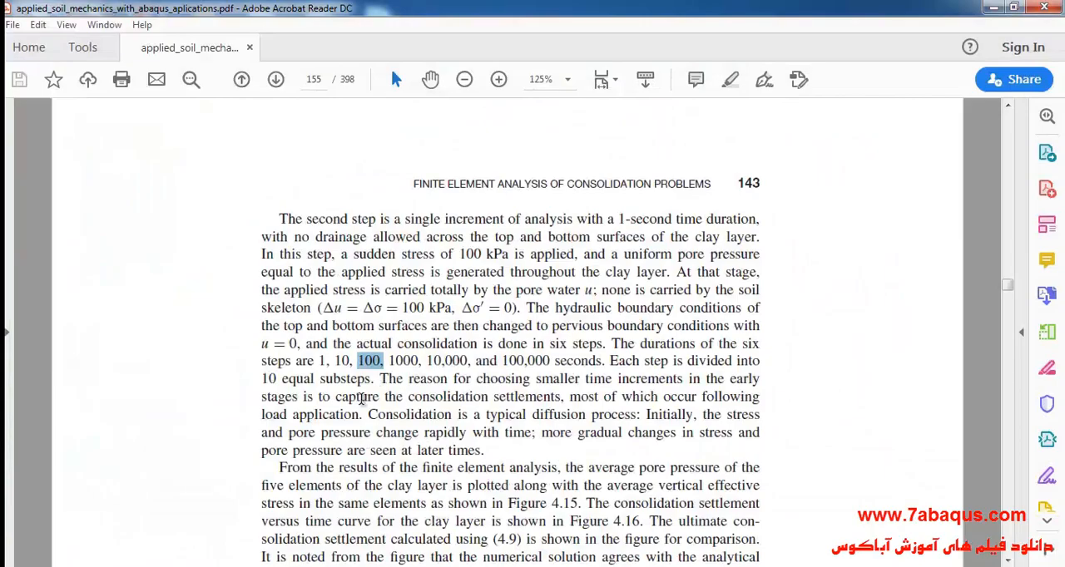
drag(387, 360, 414, 359)
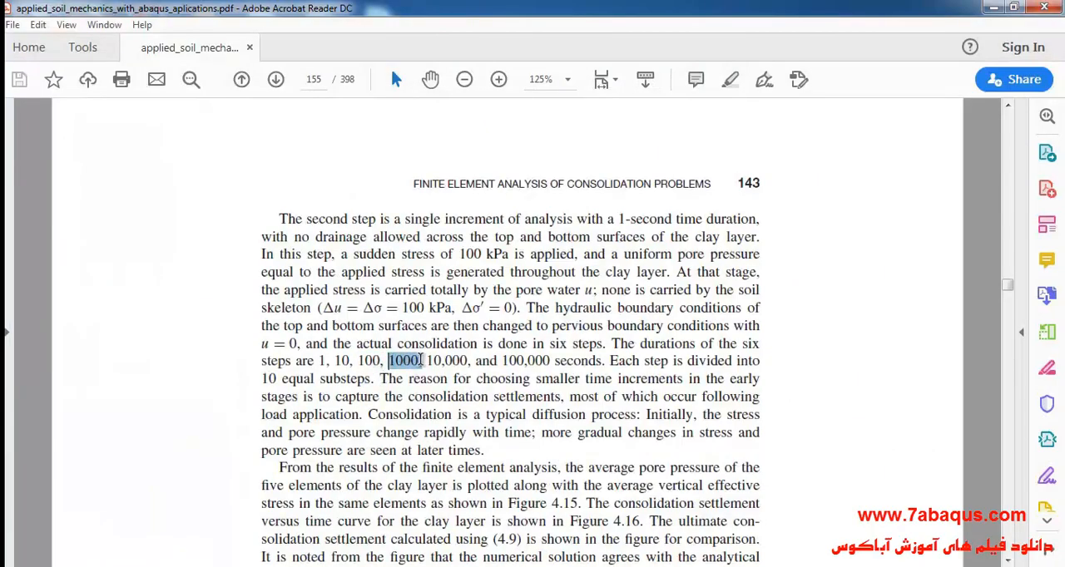
key(alt+Tab)
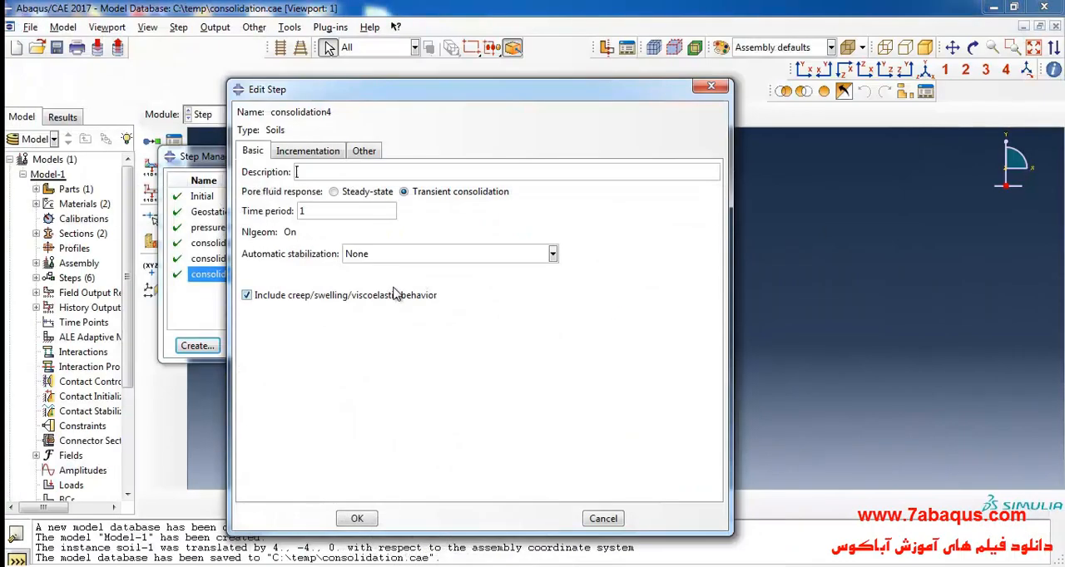
double_click(338, 211)
- Give consolidation4 fixed incrementation with a maximum of 10 increments and an increment size of 100, checking it against the time period
click(317, 152)
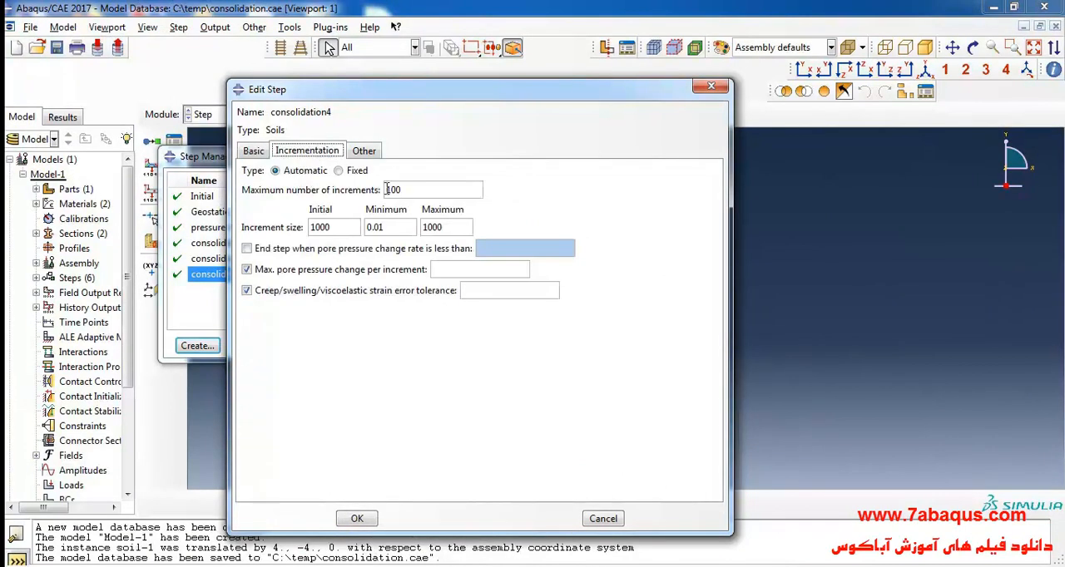
click(356, 170)
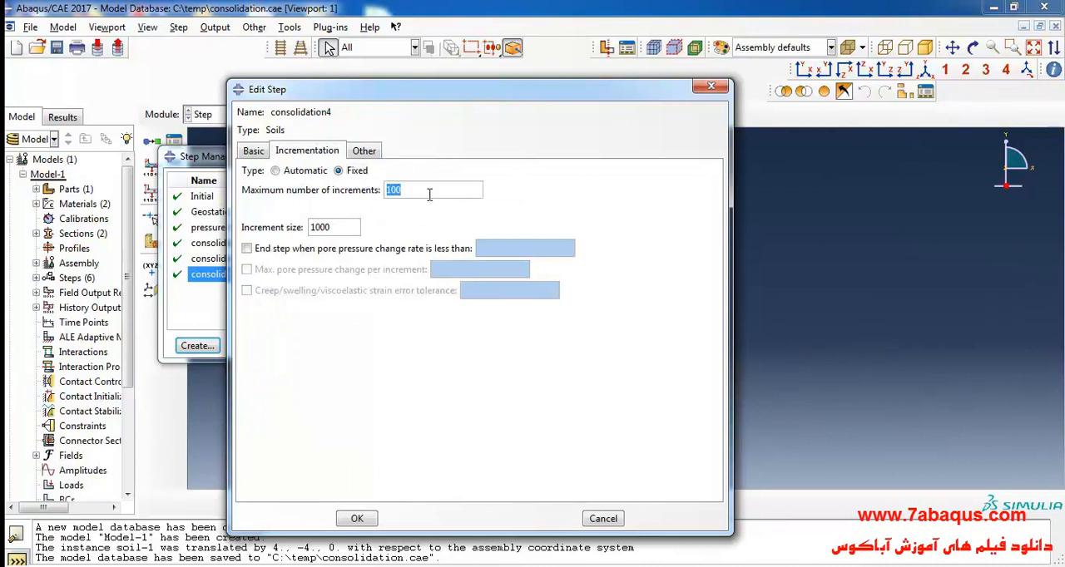
text(10)
double_click(347, 228)
text(1)
click(253, 150)
click(311, 149)
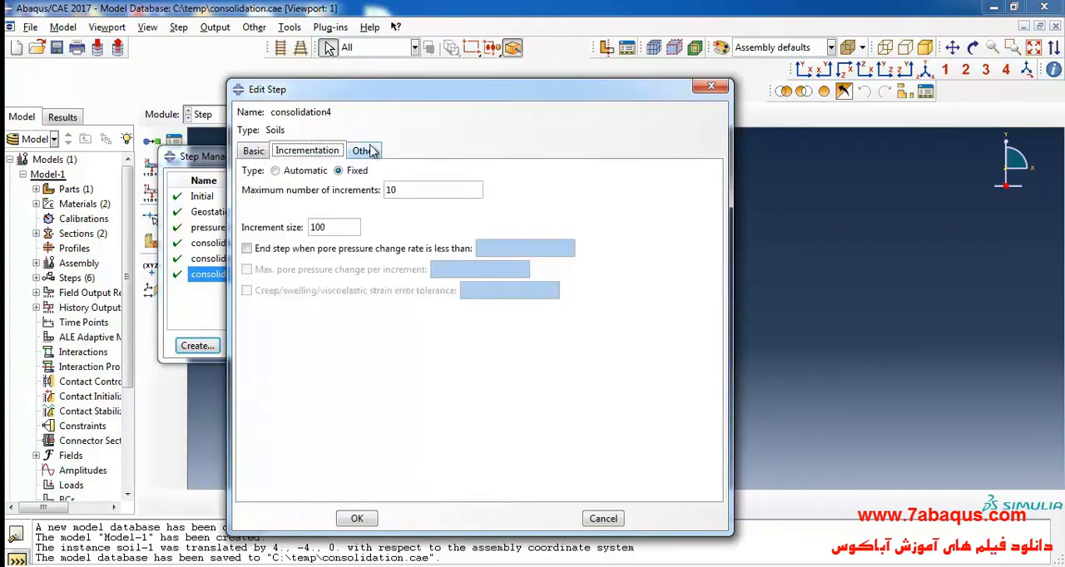
- Set the matrix storage of consolidation4 to Unsymmetric and accept the step definition
click(369, 147)
click(460, 213)
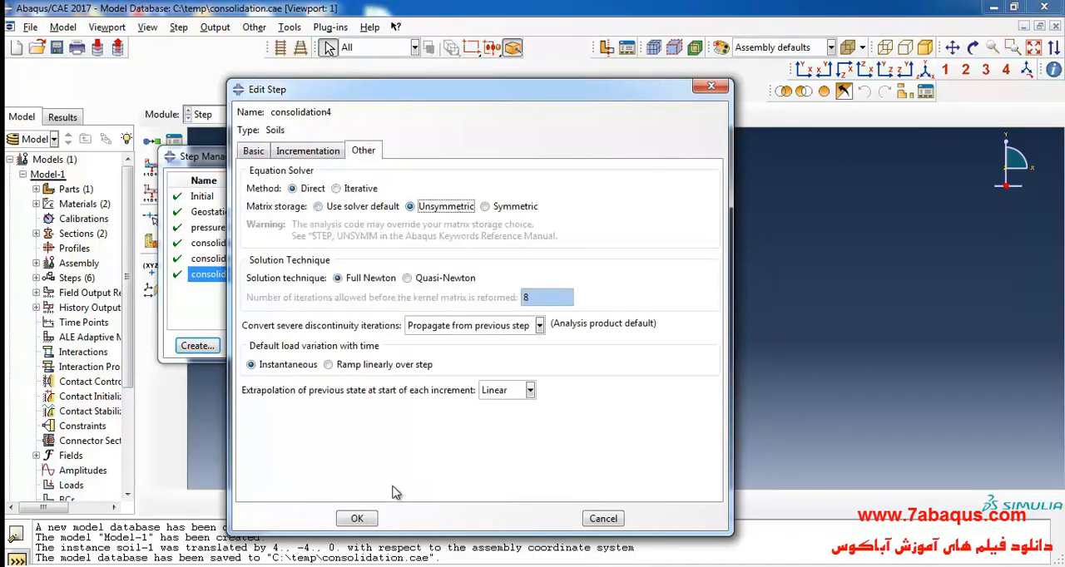
click(363, 517)
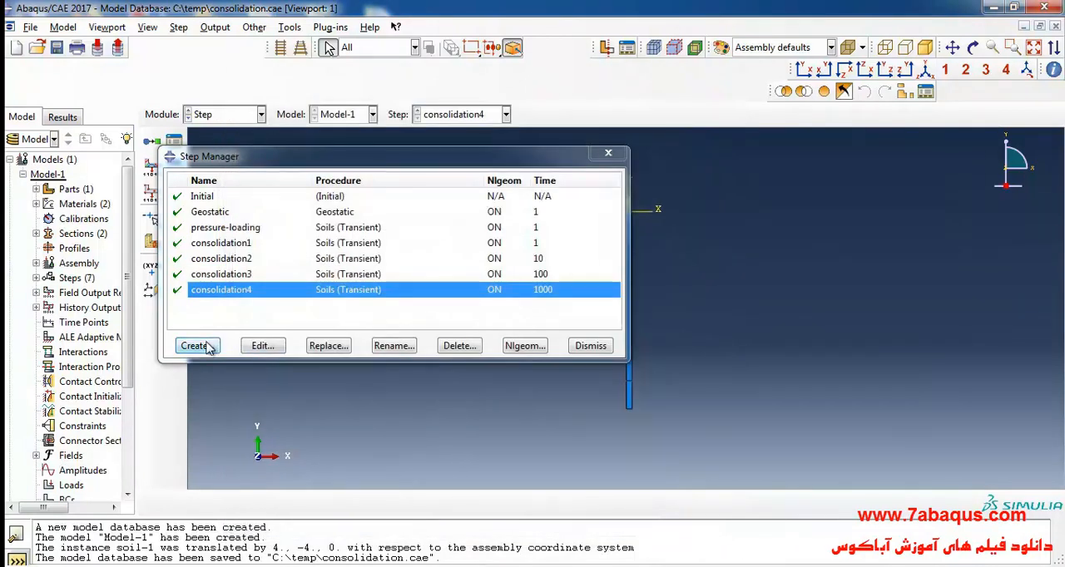
- Create a general Soils step named consolidation5 after consolidation4
click(209, 346)
text(consolidation5)
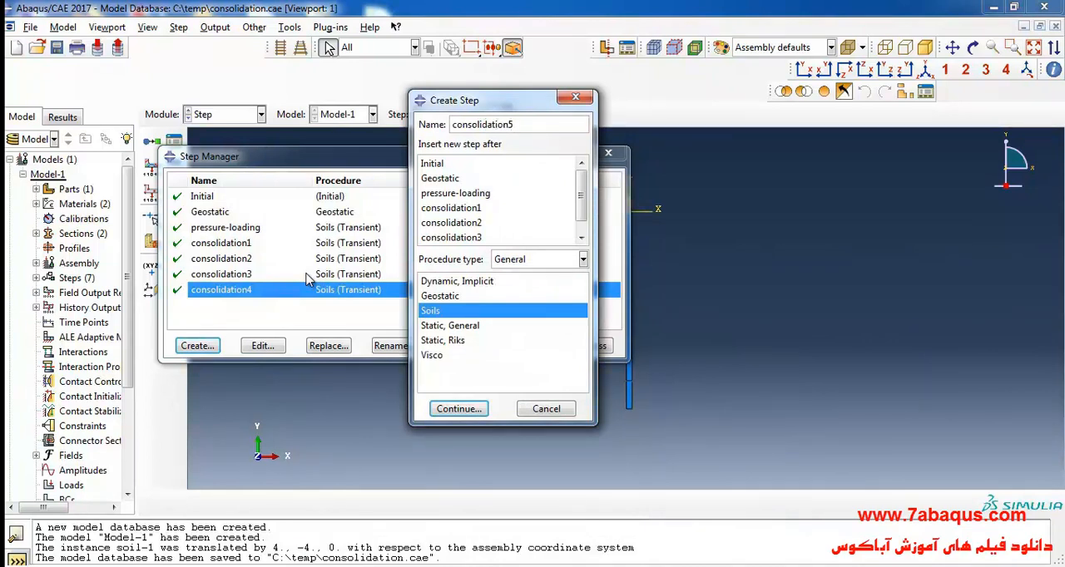
click(458, 408)
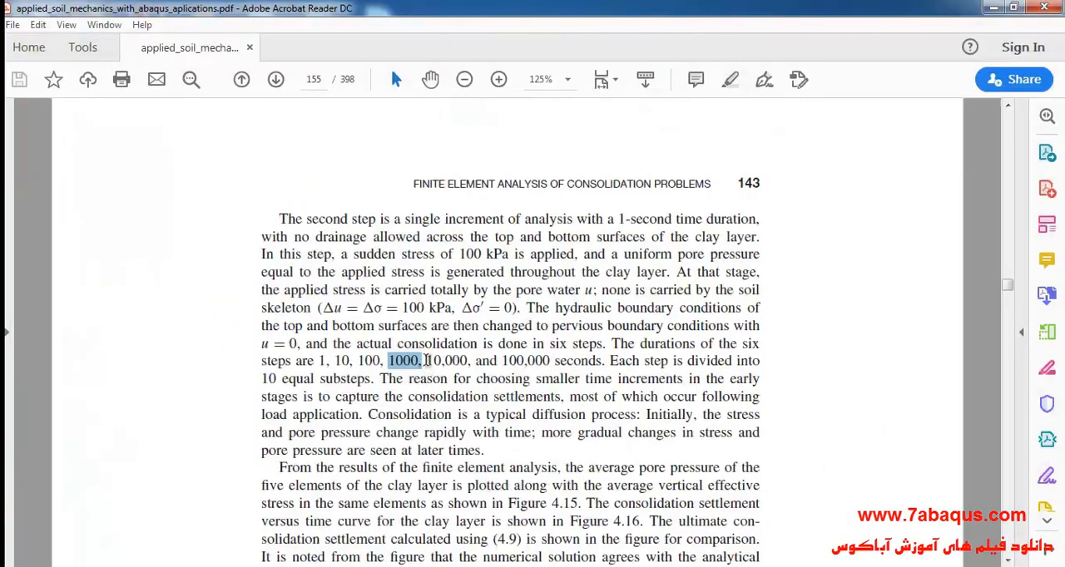
- Look up the fifth consolidation duration in the textbook PDF and set the time period of consolidation5 to 10000
drag(429, 360, 468, 361)
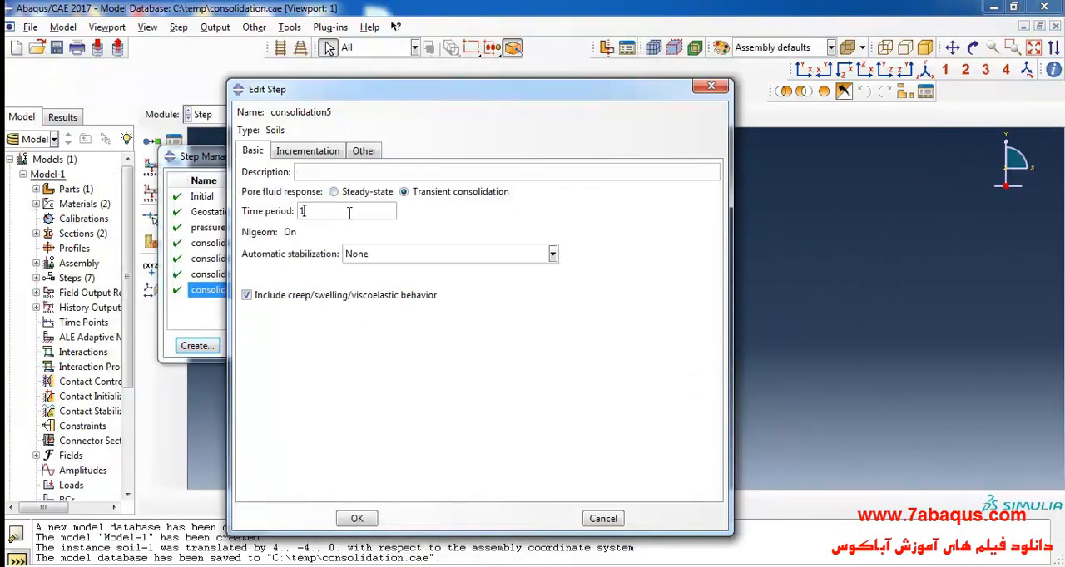
click(349, 215)
text(10000)
- Give consolidation5 fixed incrementation with a maximum of 10 increments and an increment size of 1000, checking it against the time period
click(332, 150)
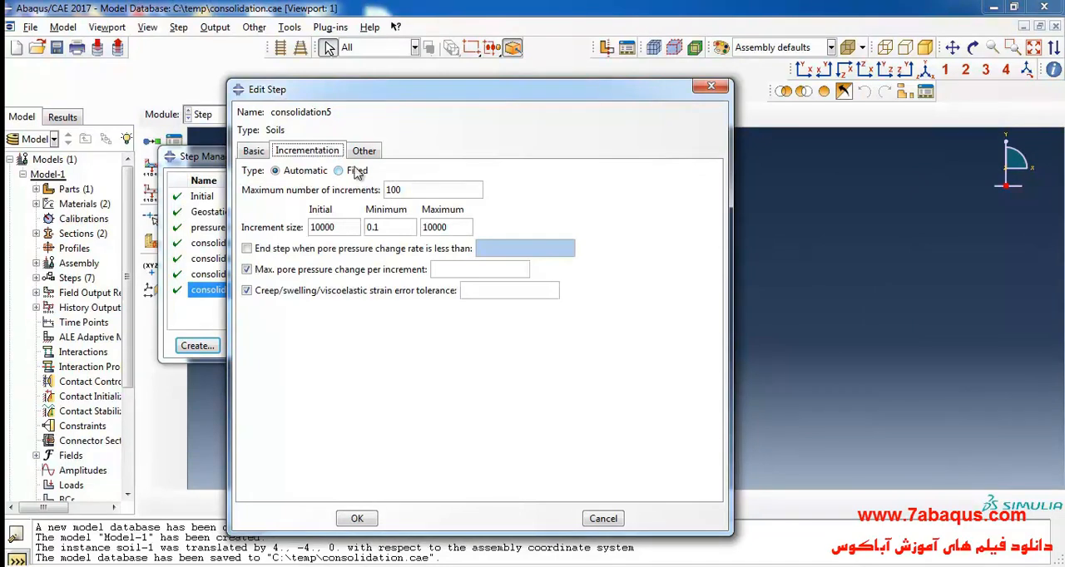
click(353, 170)
double_click(415, 190)
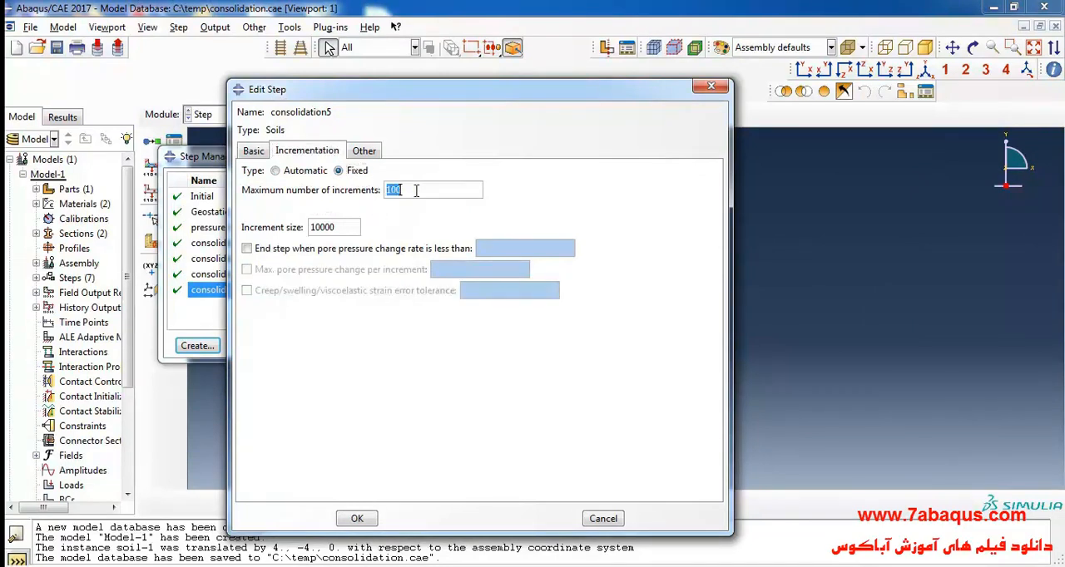
text(10)
double_click(351, 225)
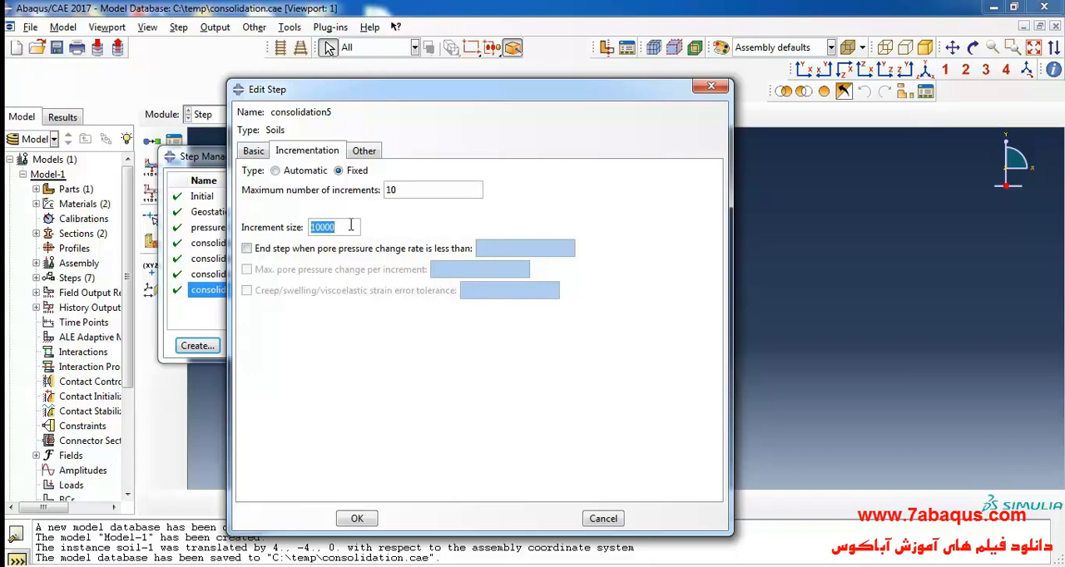
text(1)
click(254, 152)
click(314, 152)
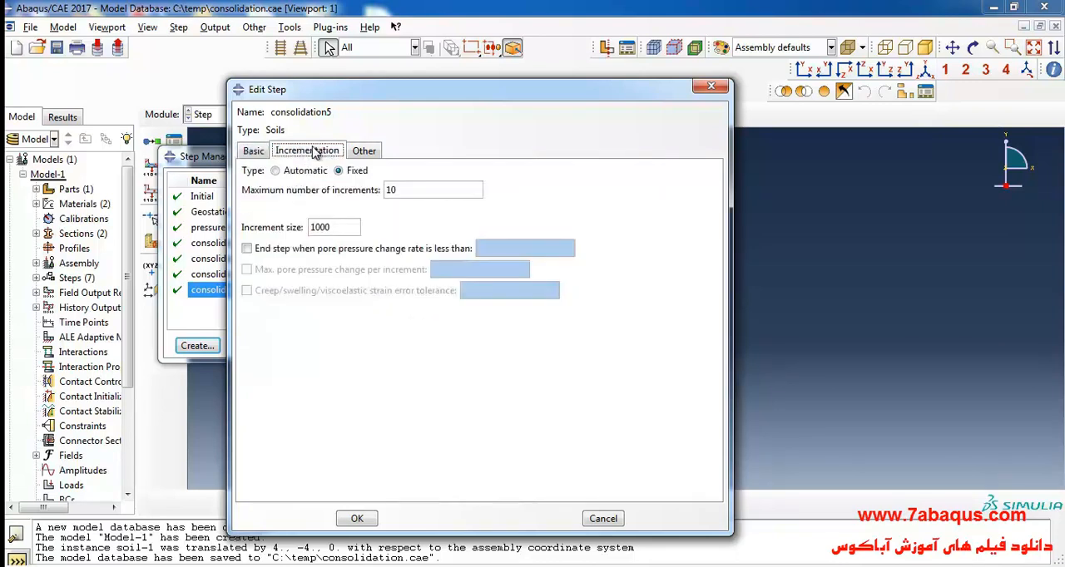
- Set the matrix storage of consolidation5 to Unsymmetric and accept the step definition
click(373, 152)
click(426, 208)
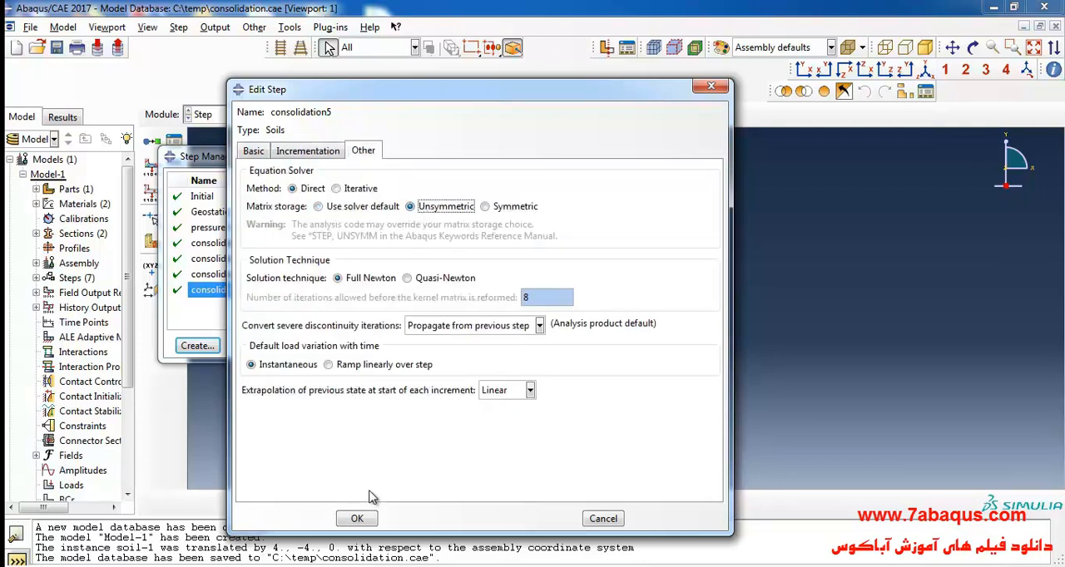
click(357, 518)
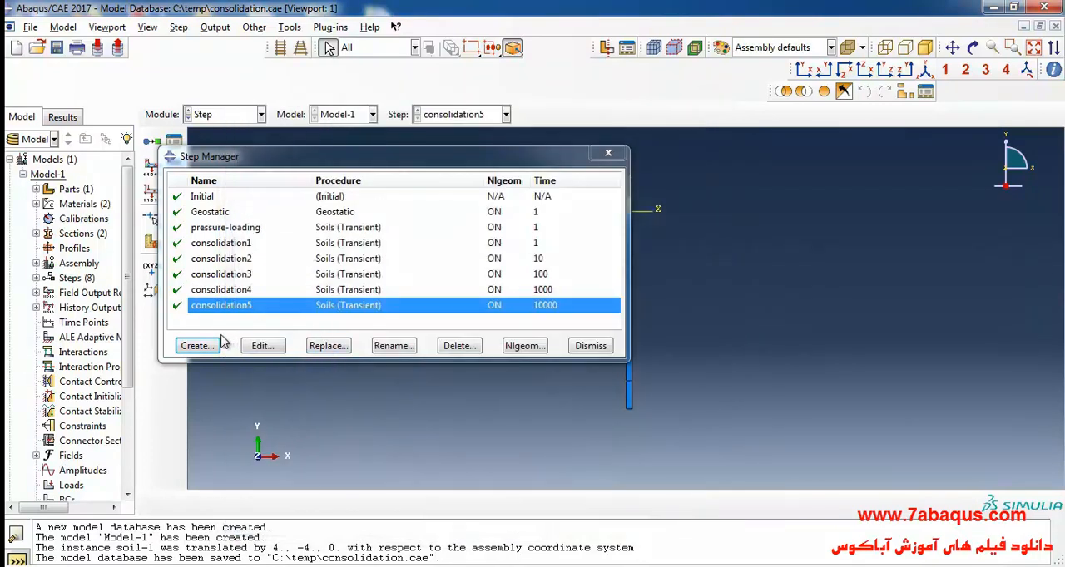
- Create a general Soils step named consolidation6 after consolidation5
click(196, 345)
text(consolidation6)
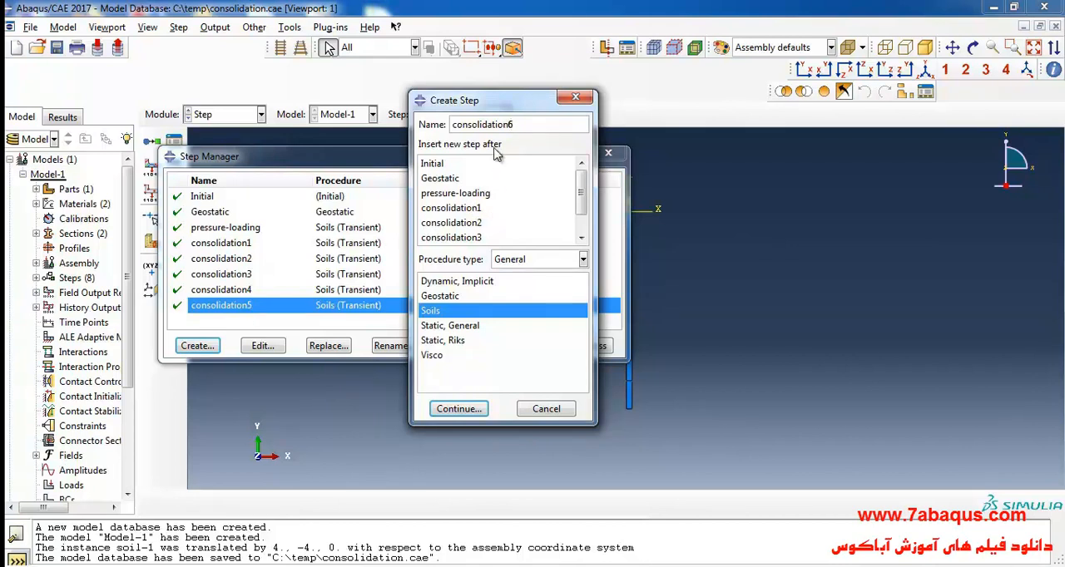
click(468, 414)
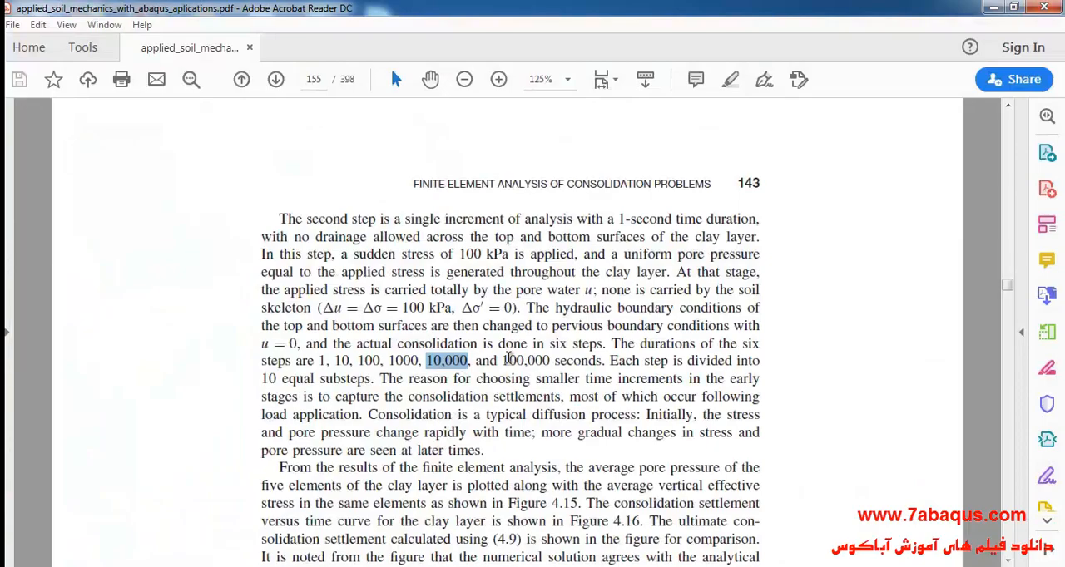
- Look up the sixth consolidation duration in the textbook PDF and set the time period of consolidation6 to 100000
drag(503, 361, 601, 361)
click(384, 566)
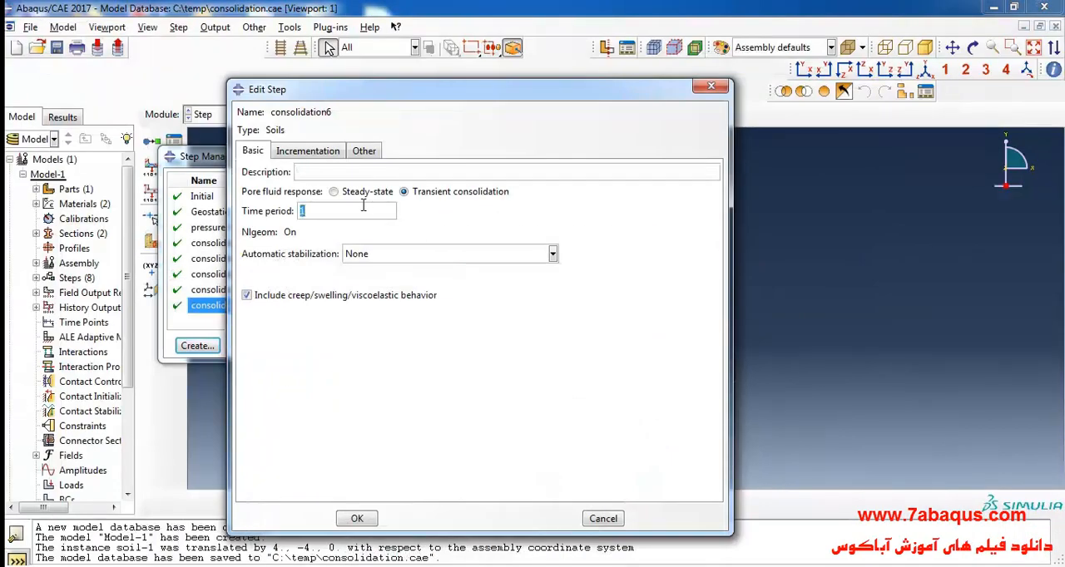
text(00000)
- Give consolidation6 fixed incrementation with a maximum of 10 increments and an increment size that divides the time period into 10 equal substeps
click(306, 151)
click(356, 170)
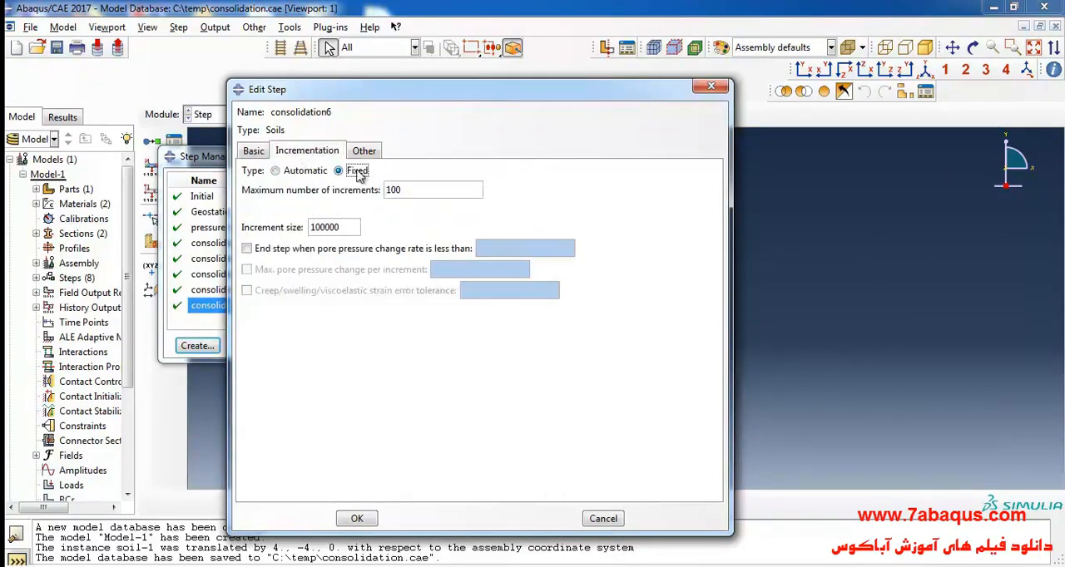
click(419, 188)
text(0)
double_click(344, 223)
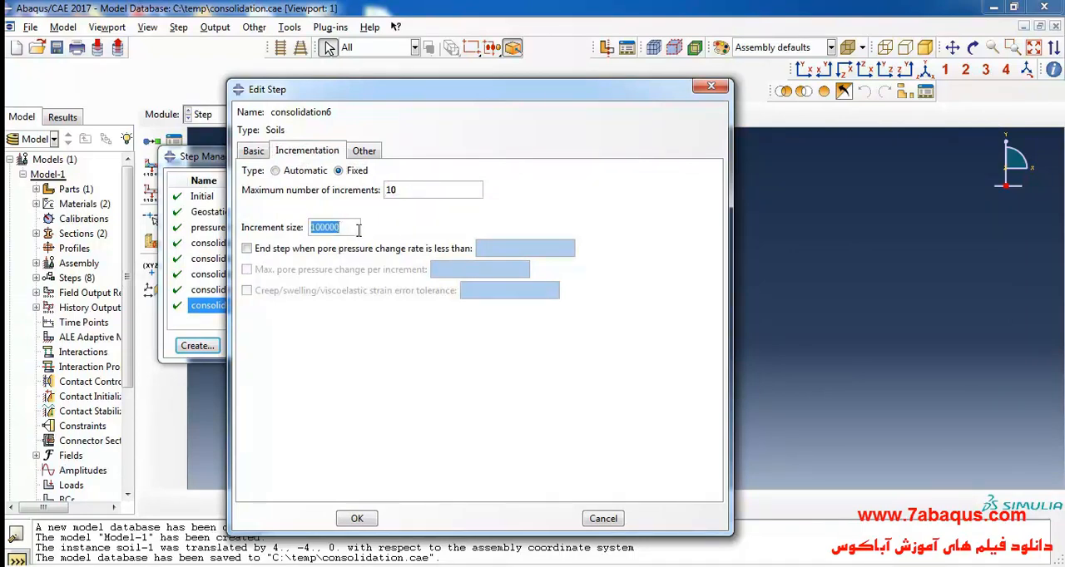
text(100)
- Set the matrix storage of consolidation6 to Unsymmetric and accept the step definition
click(371, 154)
click(449, 207)
click(371, 515)
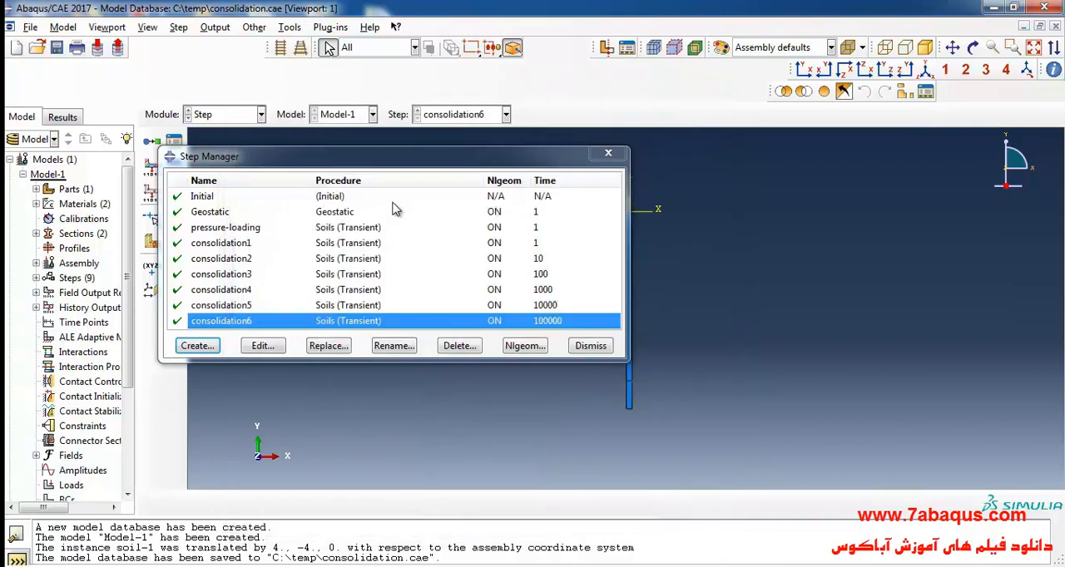
- Review the procedures and time periods of the six consolidation steps in the Step Manager and close it
drag(400, 158, 465, 106)
drag(429, 342, 429, 347)
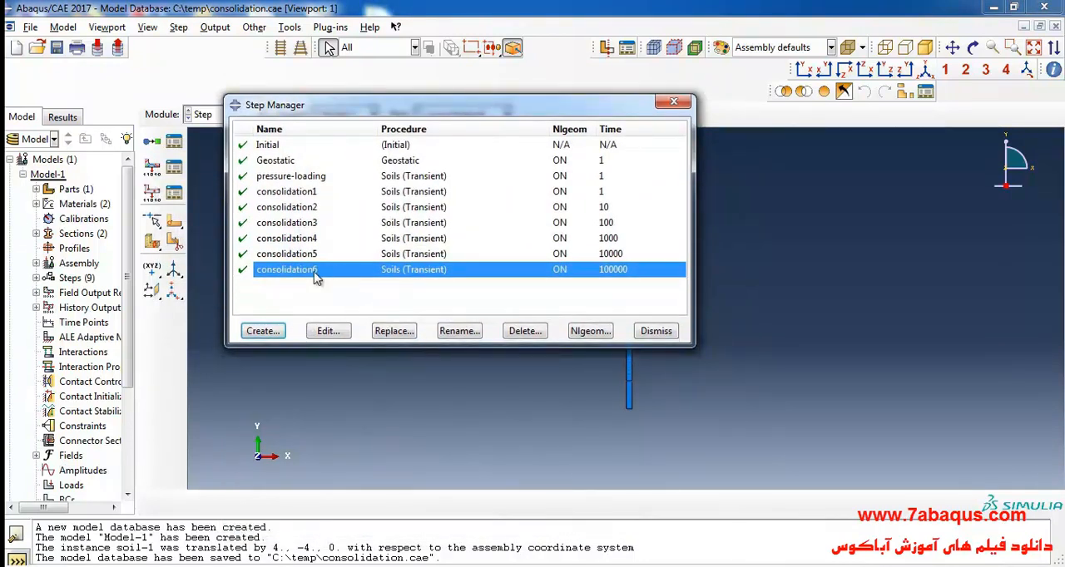
drag(287, 194, 300, 273)
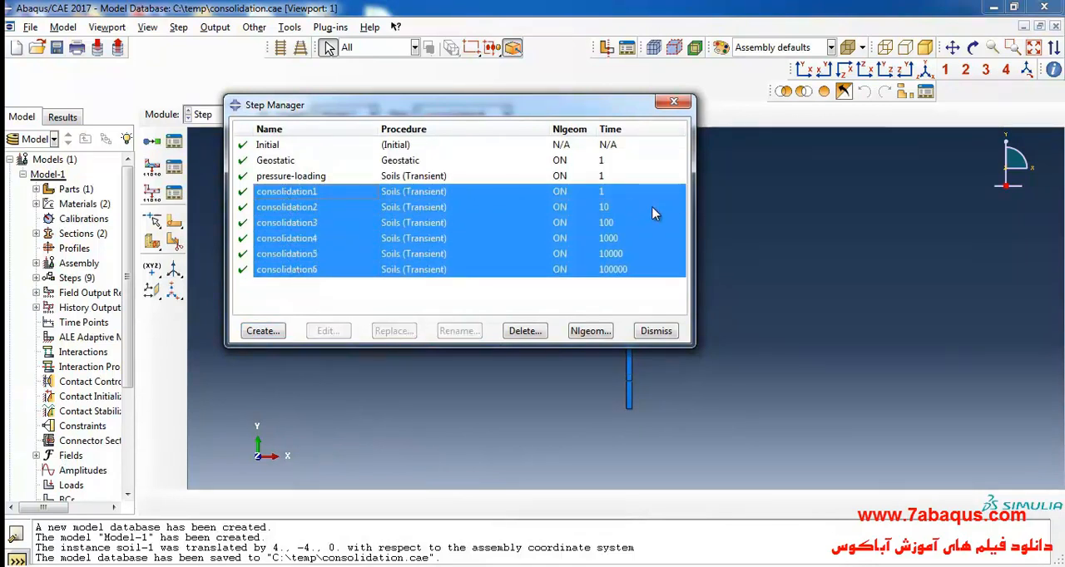
click(311, 208)
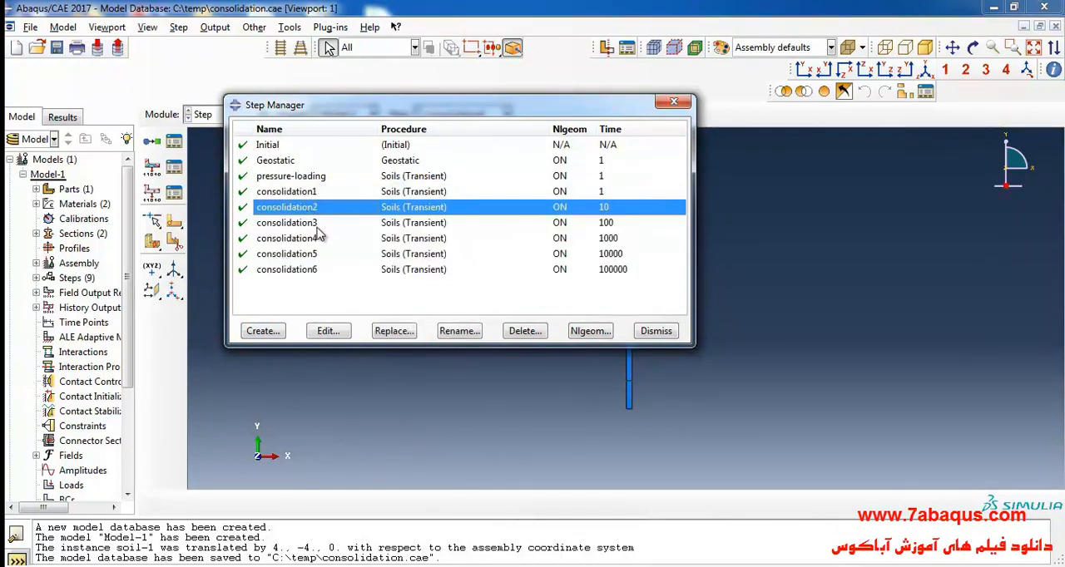
click(672, 105)
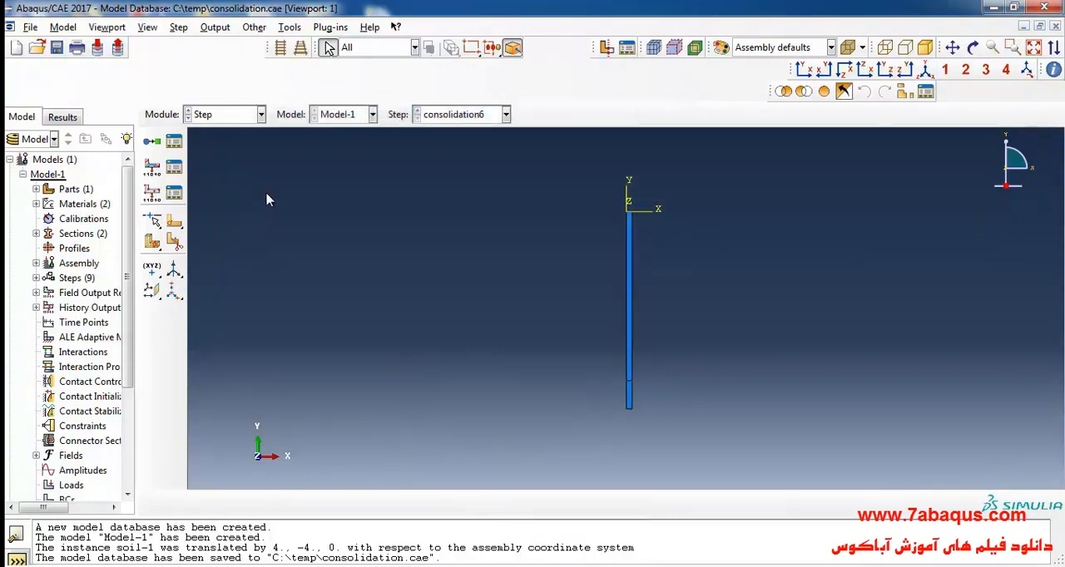
- In the Load module, start a mechanical body force load in the Geostatic step on the upper, longer region of the soil column
click(260, 116)
click(238, 205)
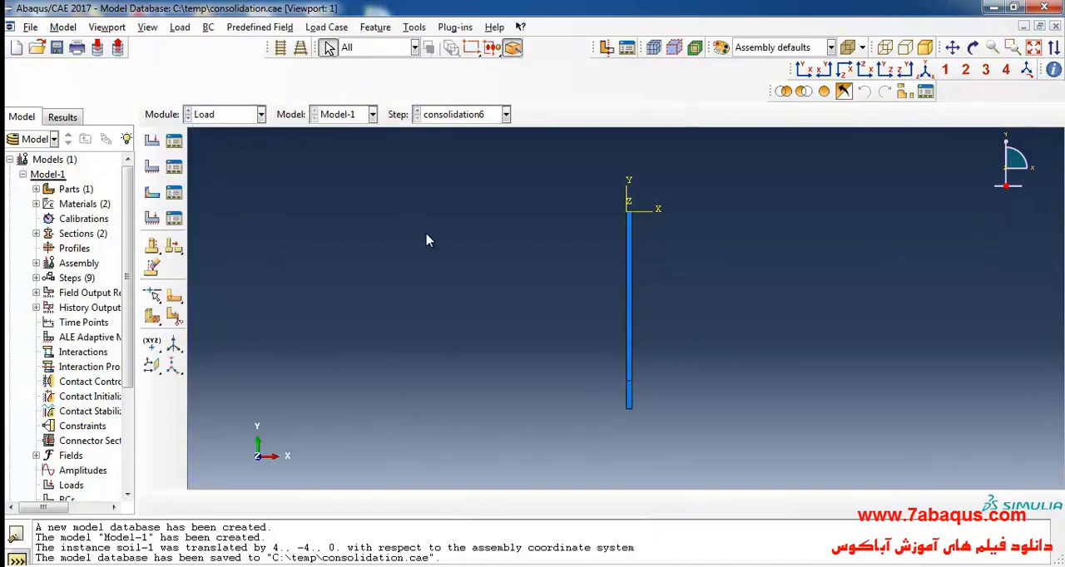
click(152, 141)
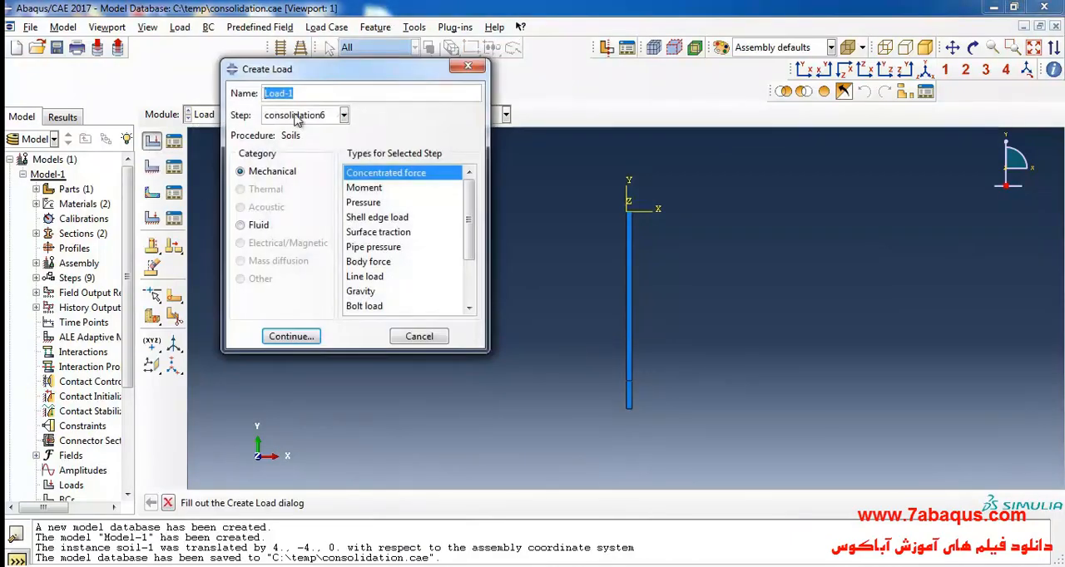
click(343, 115)
click(287, 148)
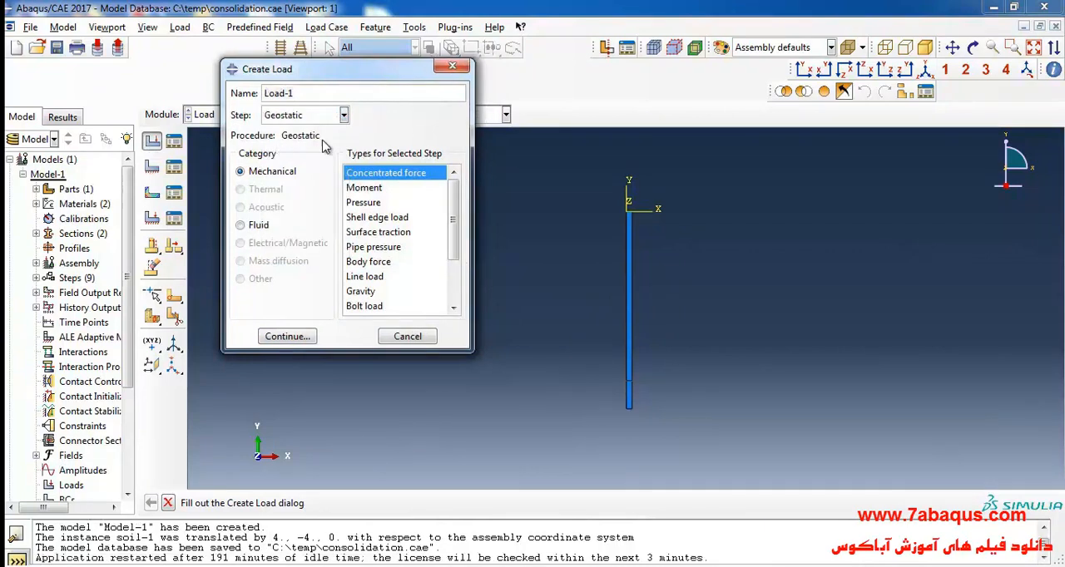
click(378, 263)
click(297, 338)
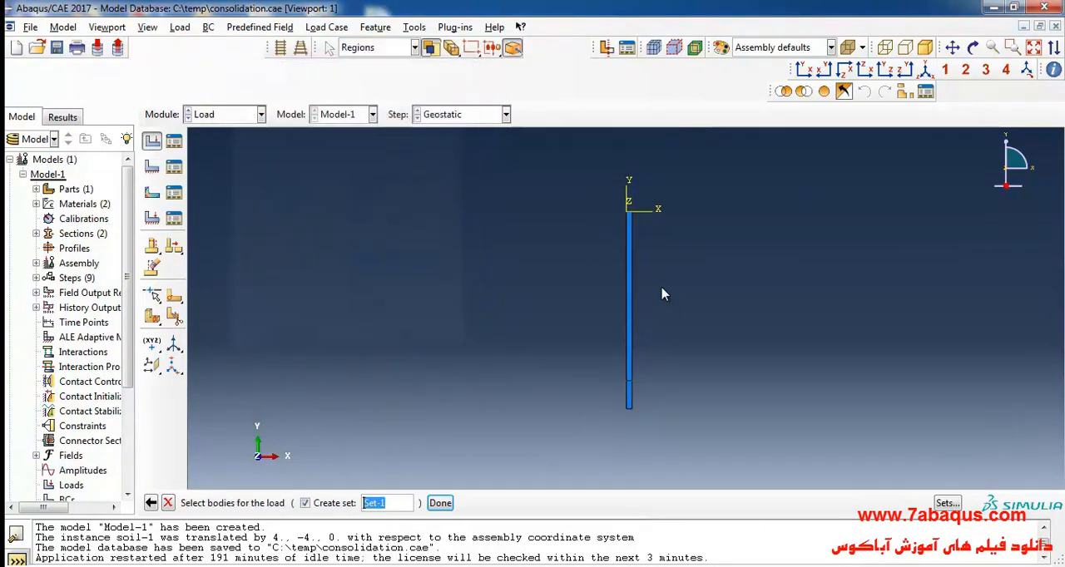
drag(567, 232, 698, 317)
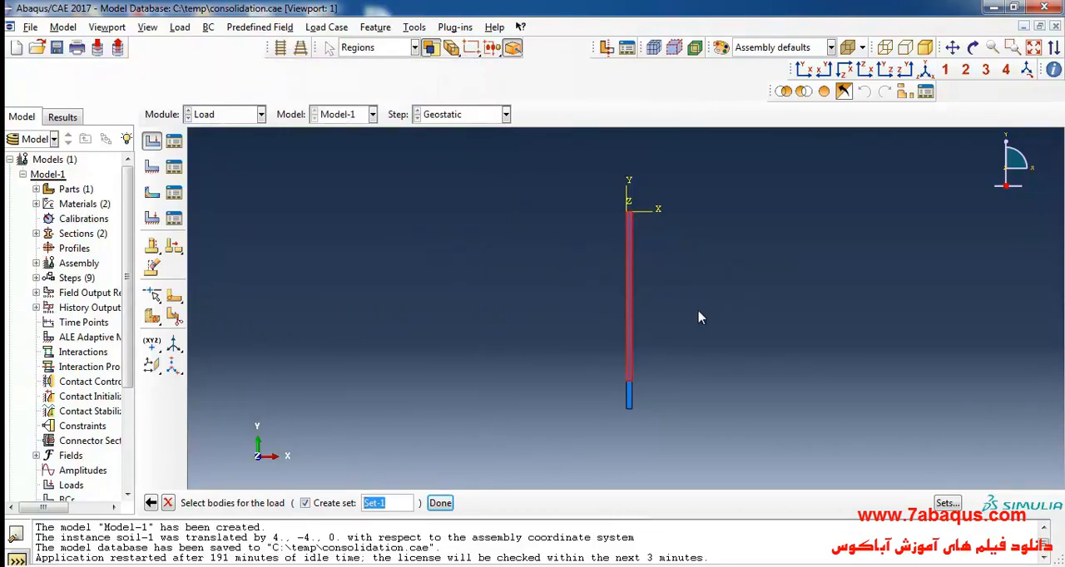
click(440, 503)
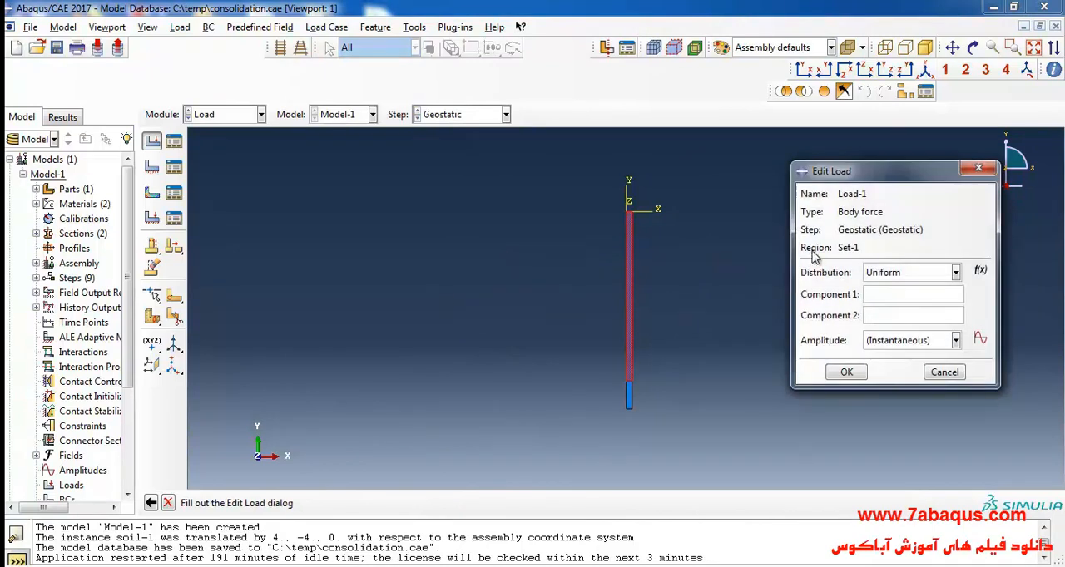
- Switch to the reference image in Windows Photo Viewer to look up the effective unit weights of sand and clay for the body force
drag(859, 184, 423, 156)
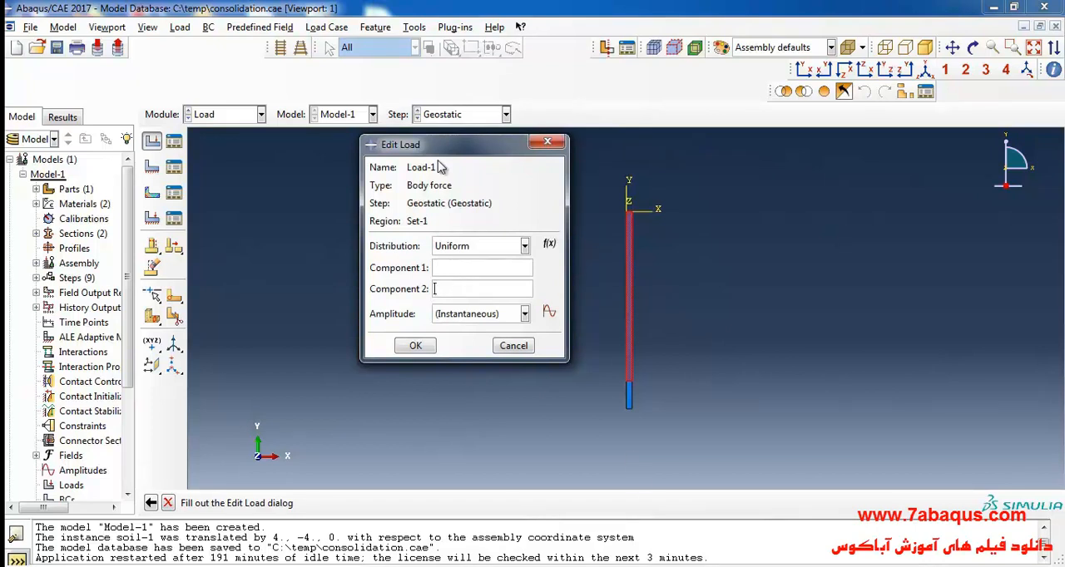
click(722, 566)
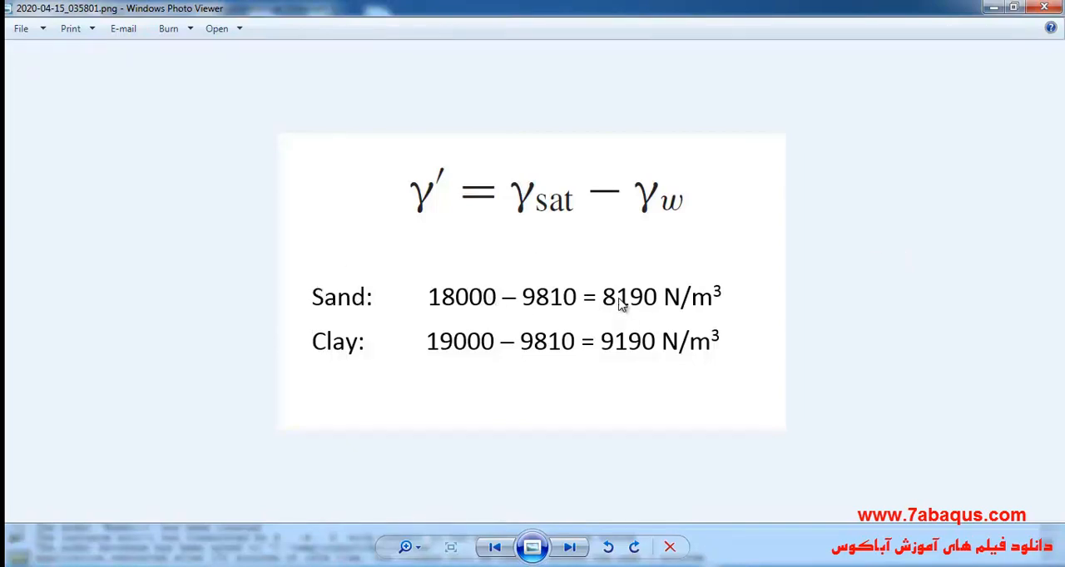
- Return to Abaqus/CAE and set Component 2 of the upper region's body force to -8190, accepting the load
click(993, 7)
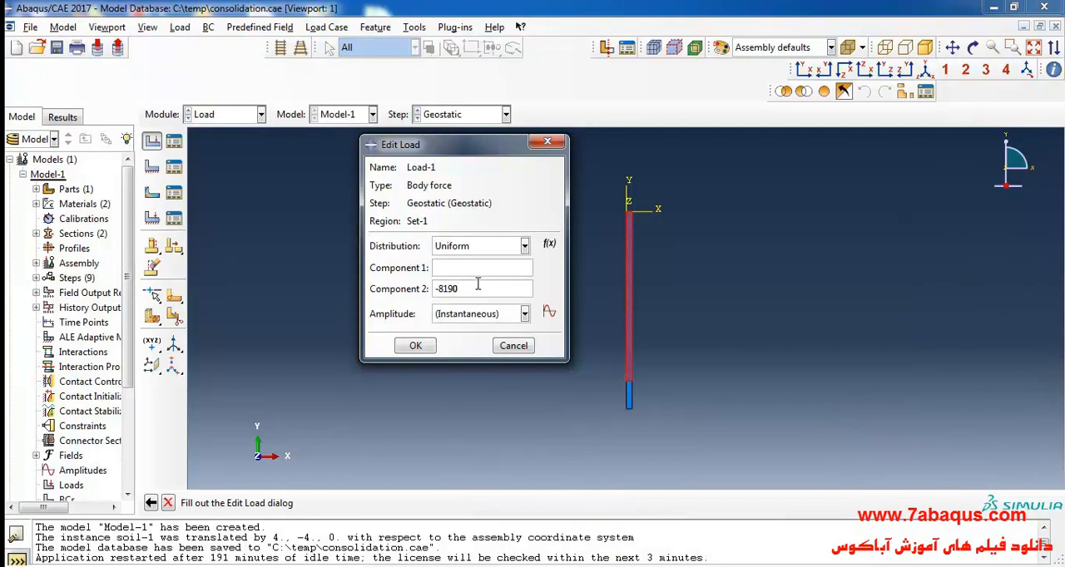
click(415, 345)
- Create a second body force load in the Geostatic step on the short lower region, with Component 2 set to -9190 from the reference image
click(154, 145)
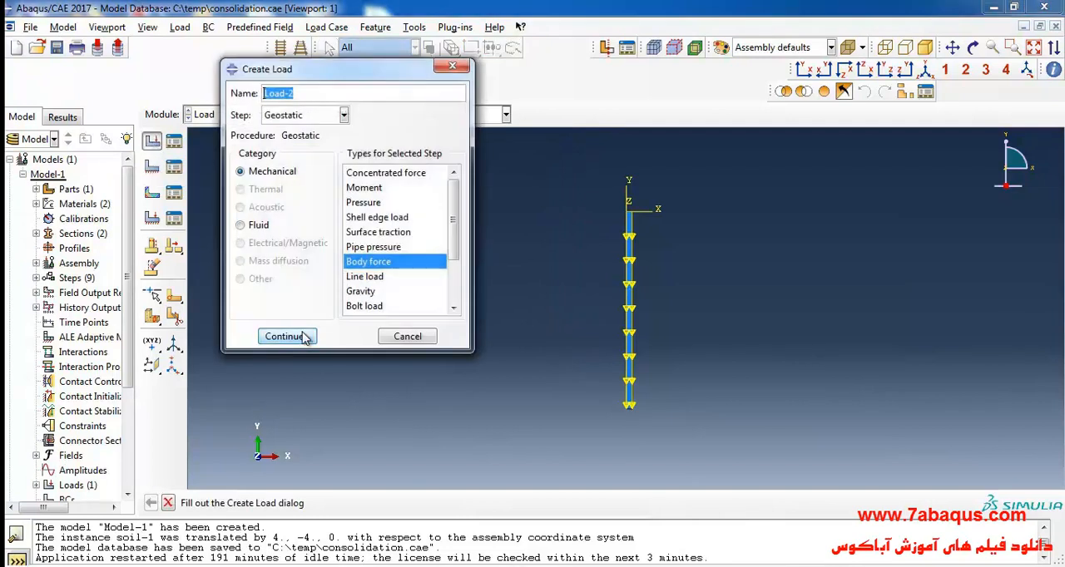
click(306, 336)
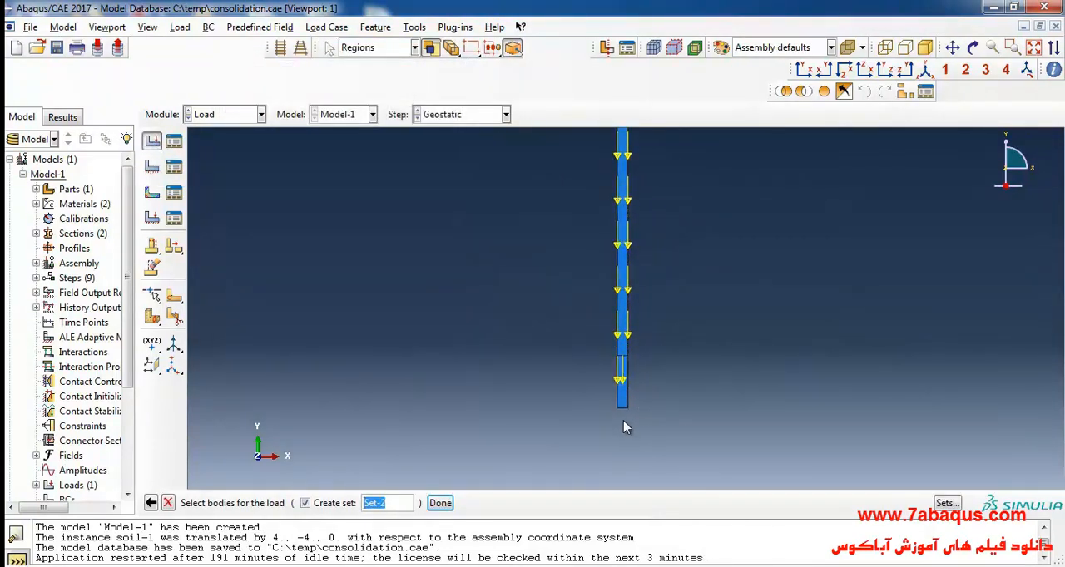
drag(591, 370, 707, 444)
click(439, 503)
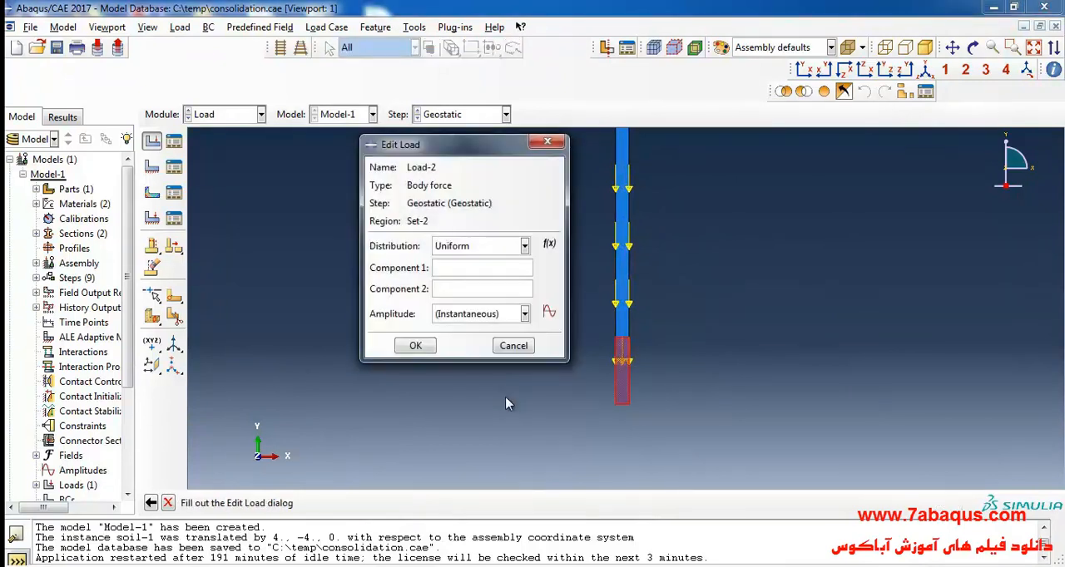
click(865, 566)
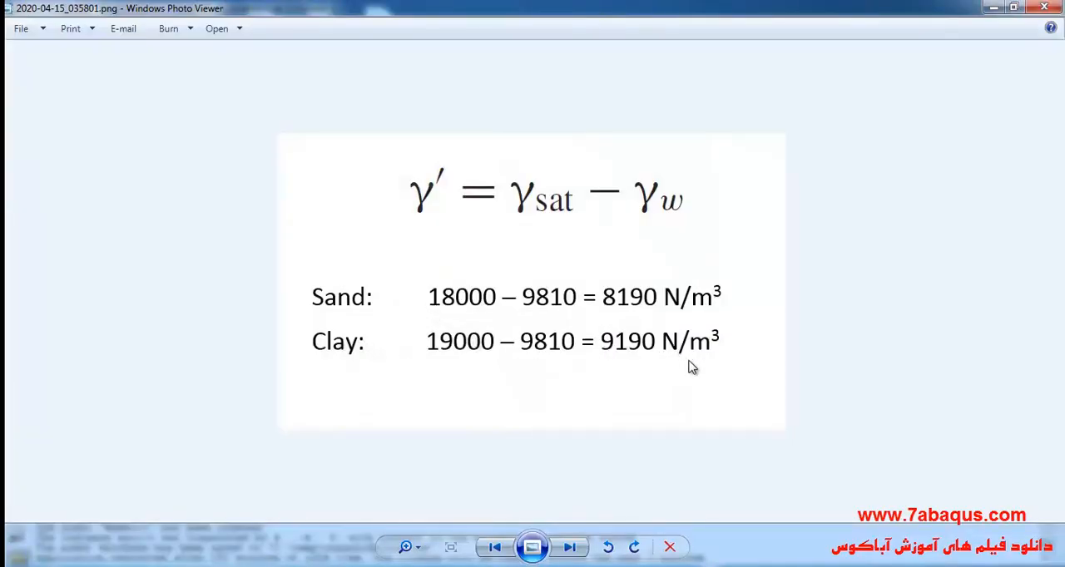
click(992, 8)
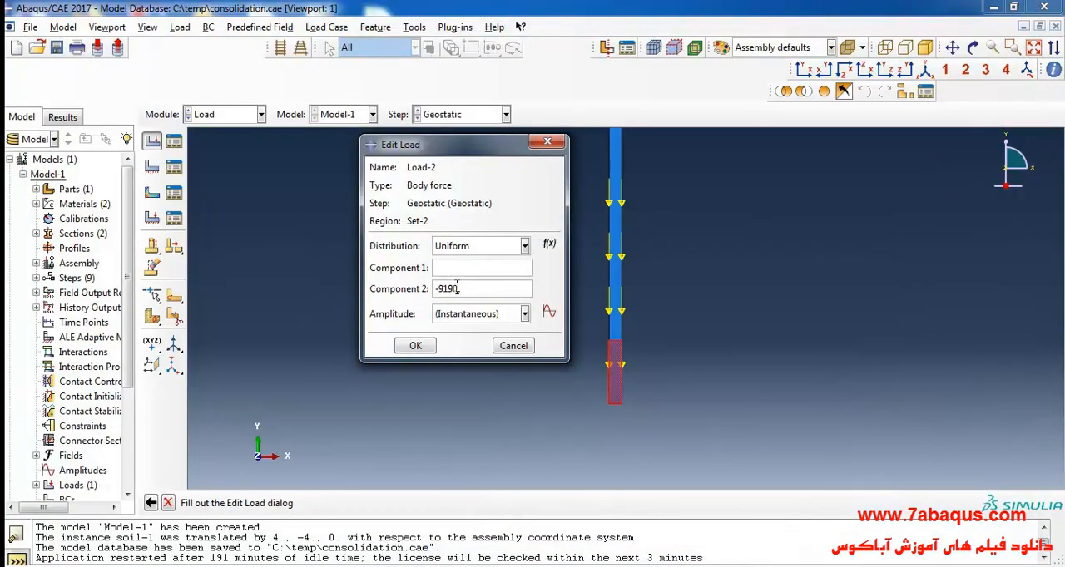
click(415, 345)
scroll(499, 416, down, 4)
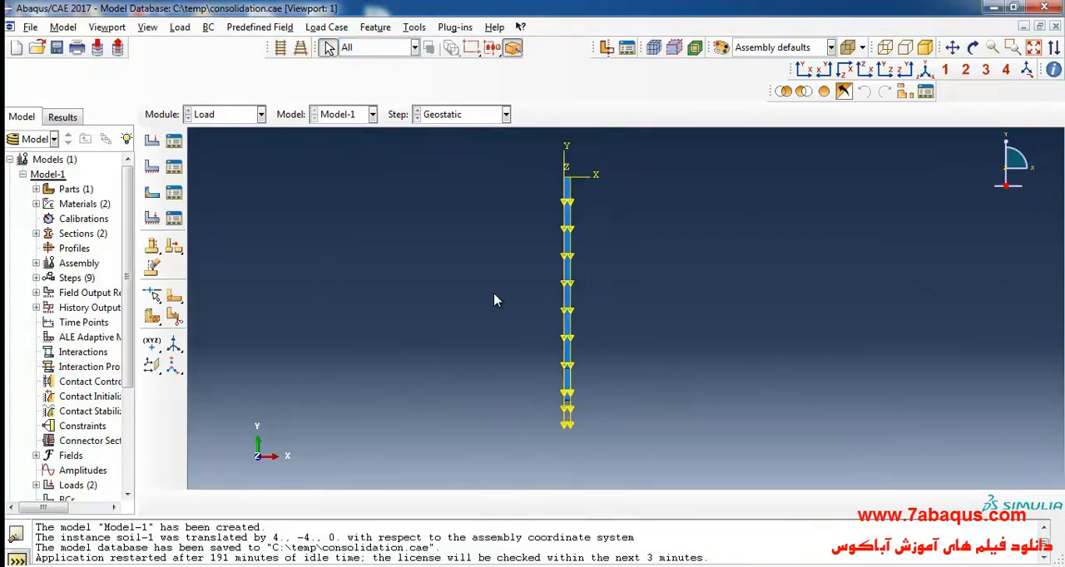
- From the Load Manager, create a mechanical pressure load in the pressure-loading step on the top edge of the soil column
click(174, 140)
drag(243, 178, 269, 175)
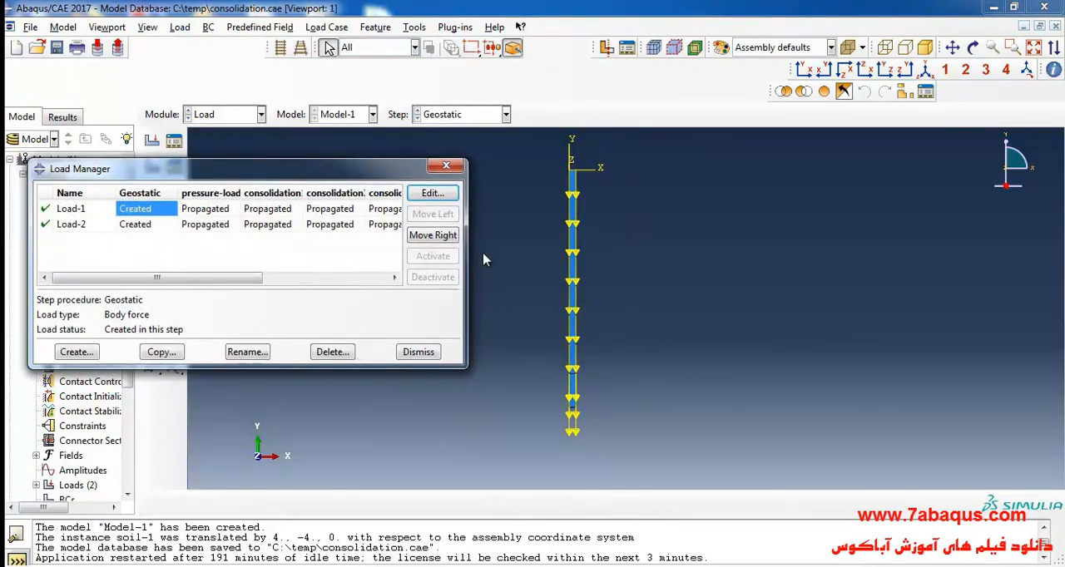
drag(466, 255, 474, 287)
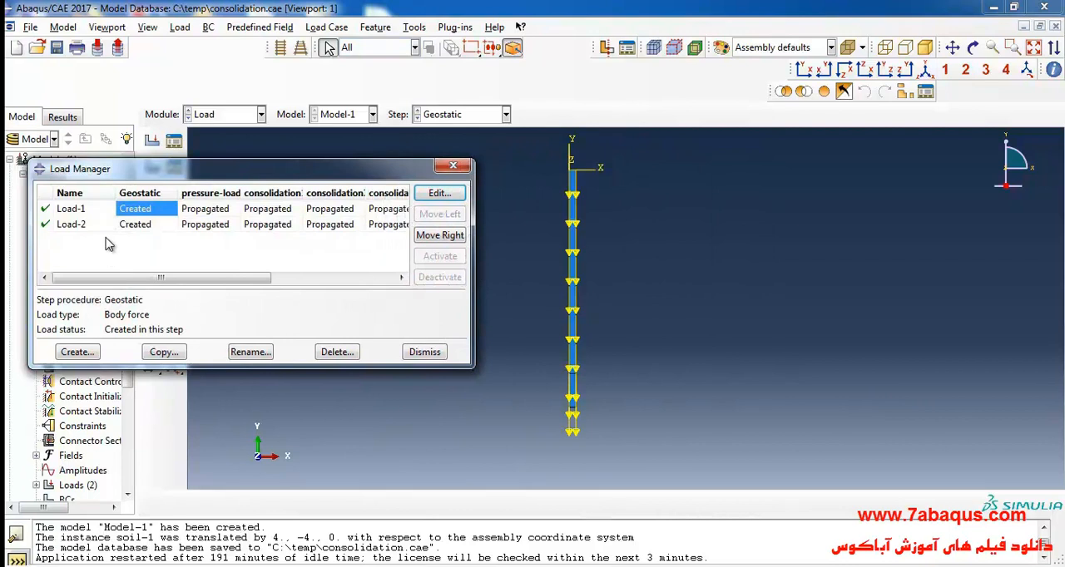
click(138, 225)
click(77, 351)
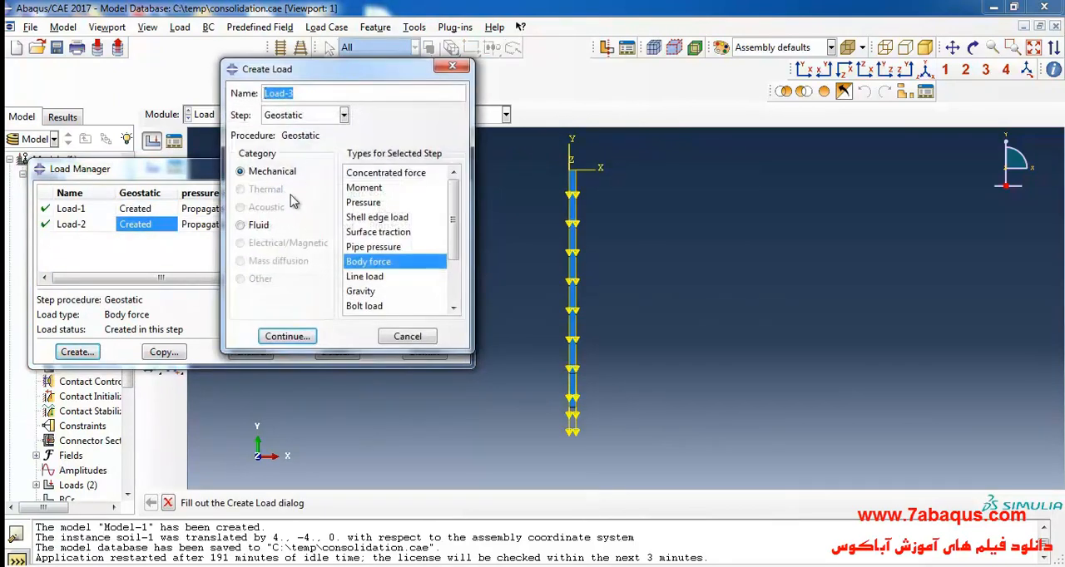
click(343, 115)
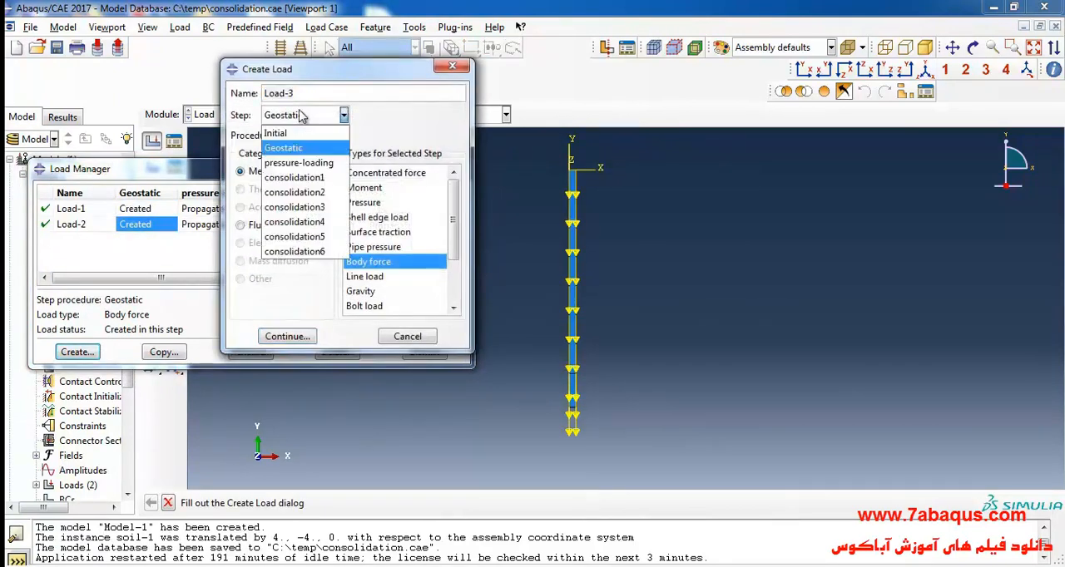
click(331, 164)
click(373, 203)
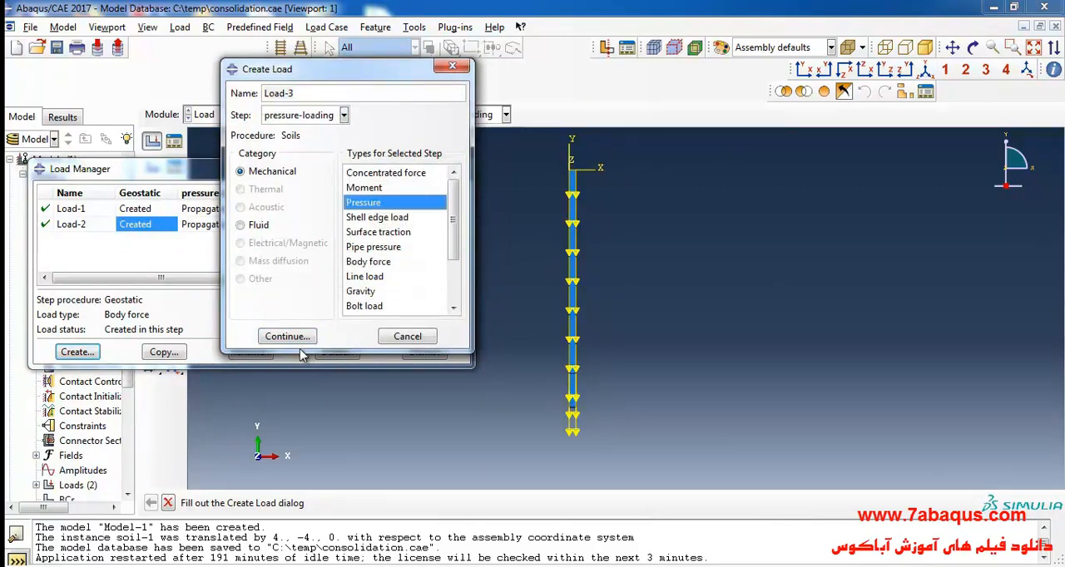
click(287, 336)
scroll(590, 208, up, 5)
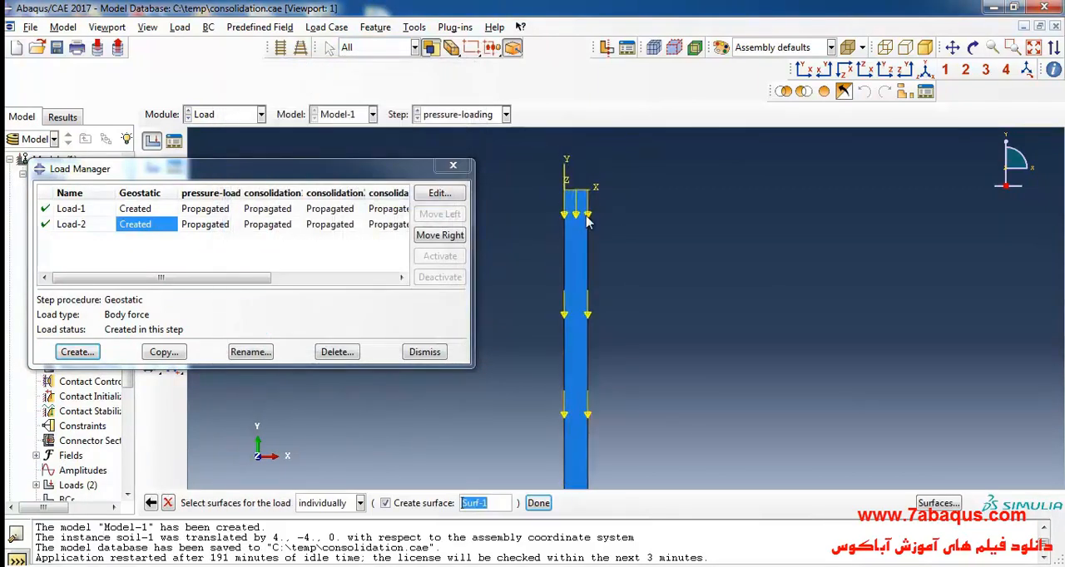
click(576, 194)
click(538, 503)
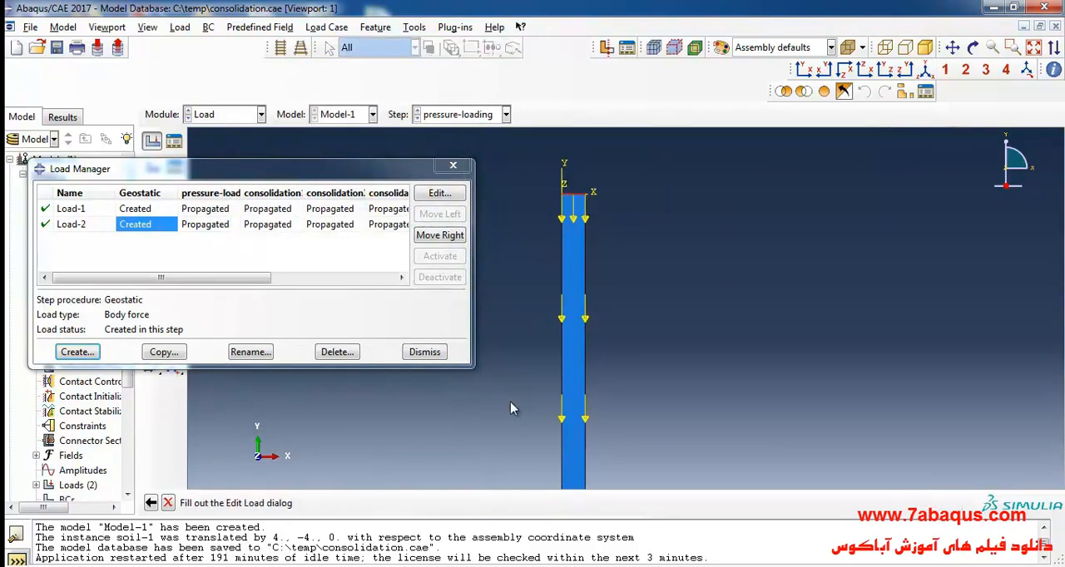
- Switch to the soil mechanics textbook in Adobe Acrobat Reader and look up the stress applied in the second step, highlighting that phrase
click(511, 492)
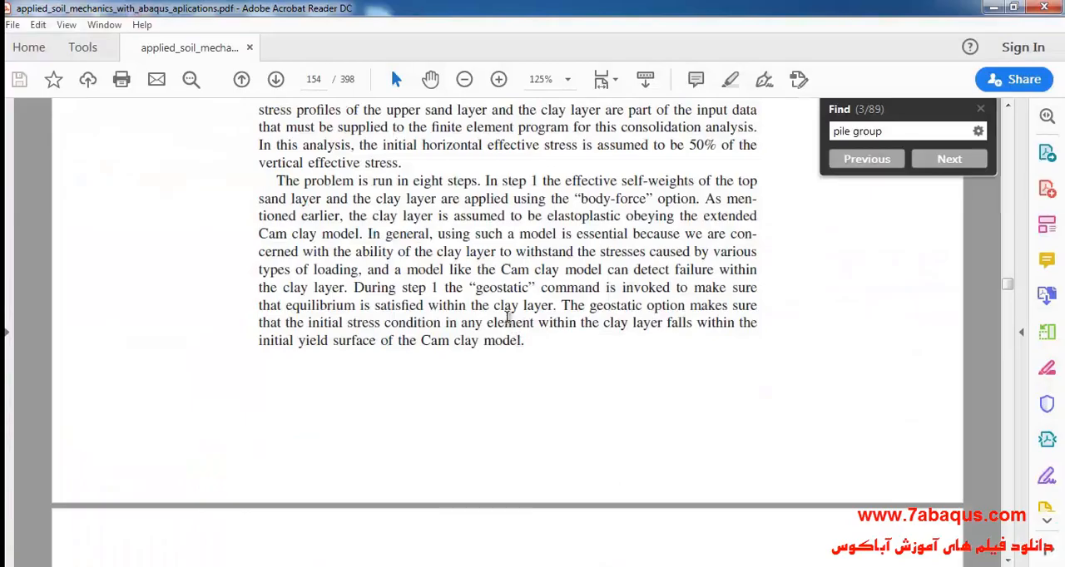
key(Escape)
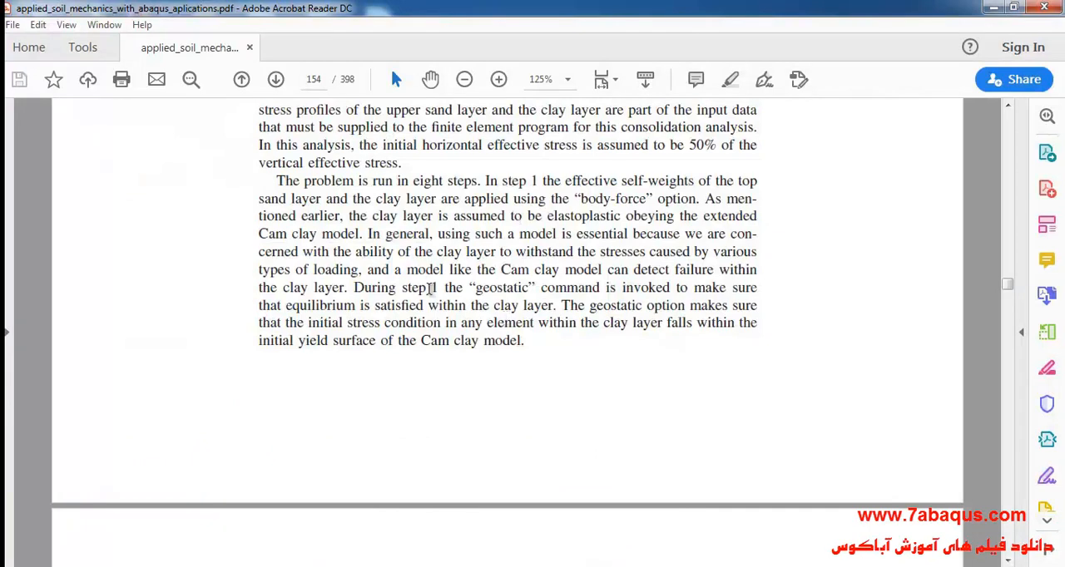
scroll(399, 274, down, 5)
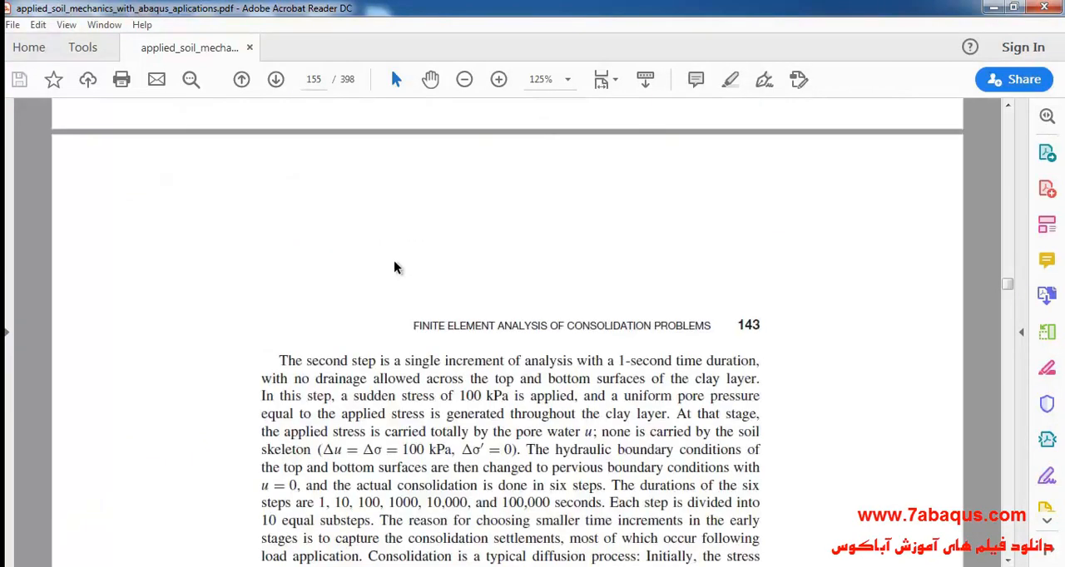
scroll(396, 267, down, 2)
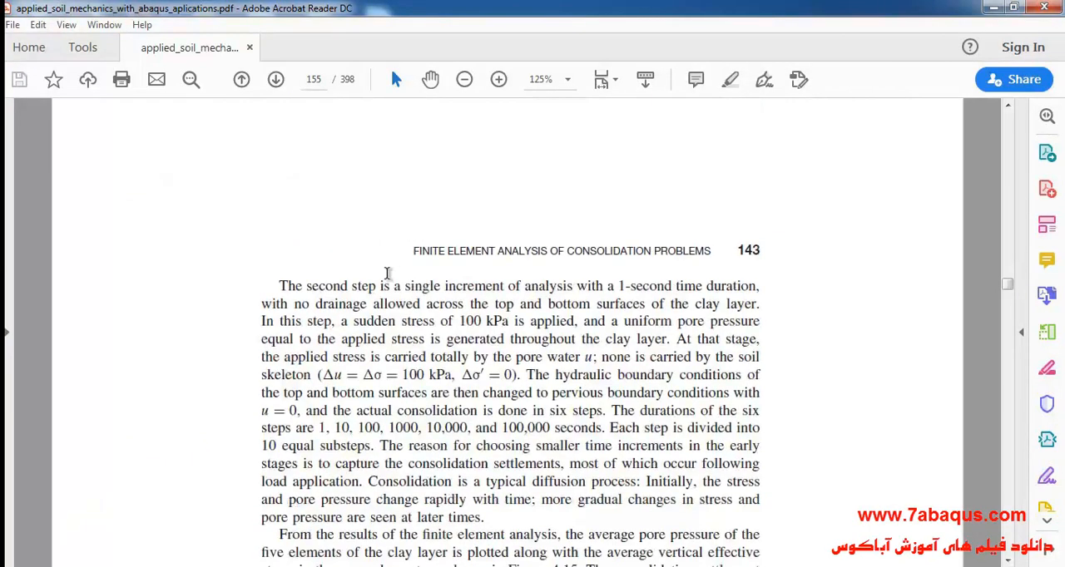
scroll(387, 274, down, 1)
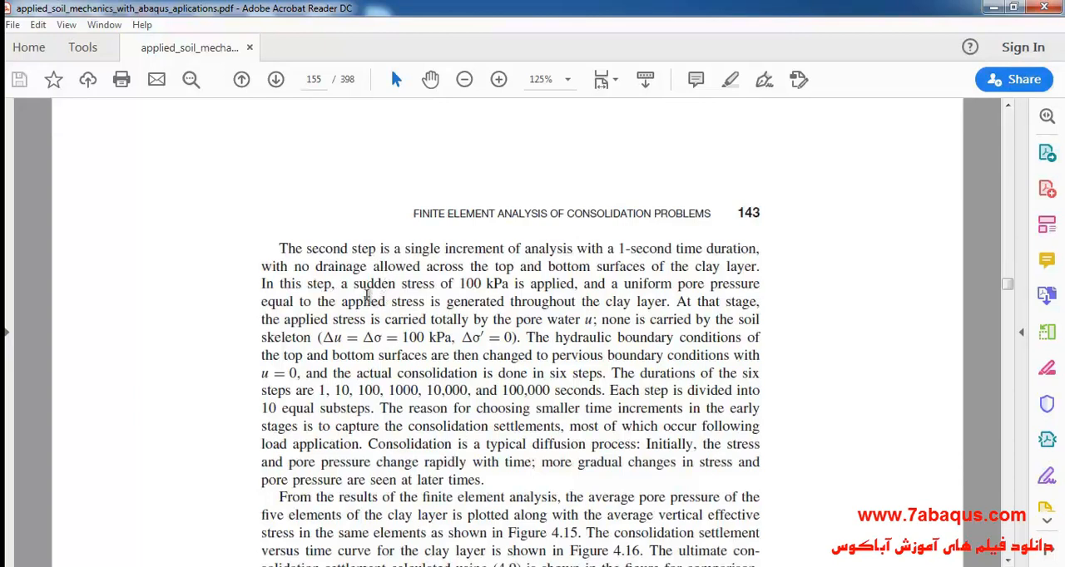
drag(340, 283, 579, 285)
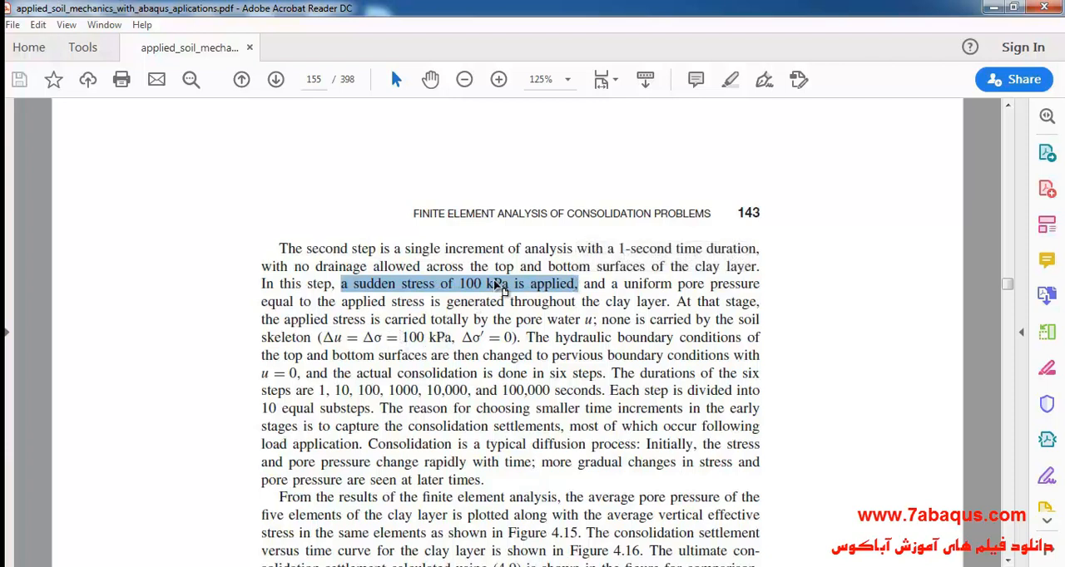
click(987, 10)
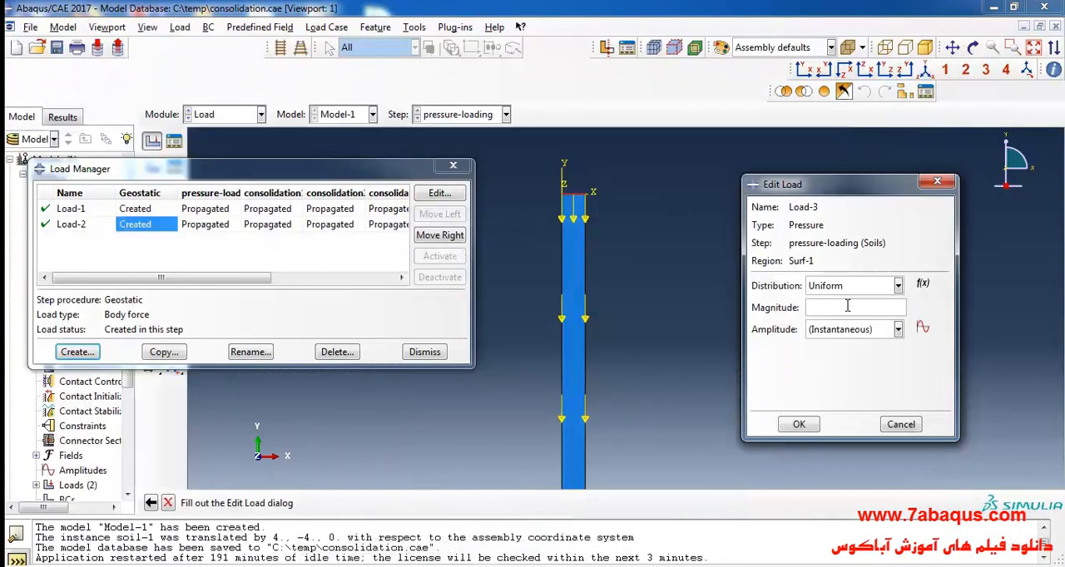
- Set the pressure magnitude to 100E3 with Instantaneous amplitude, accept the load and close the Load Manager
text(100E3)
click(836, 333)
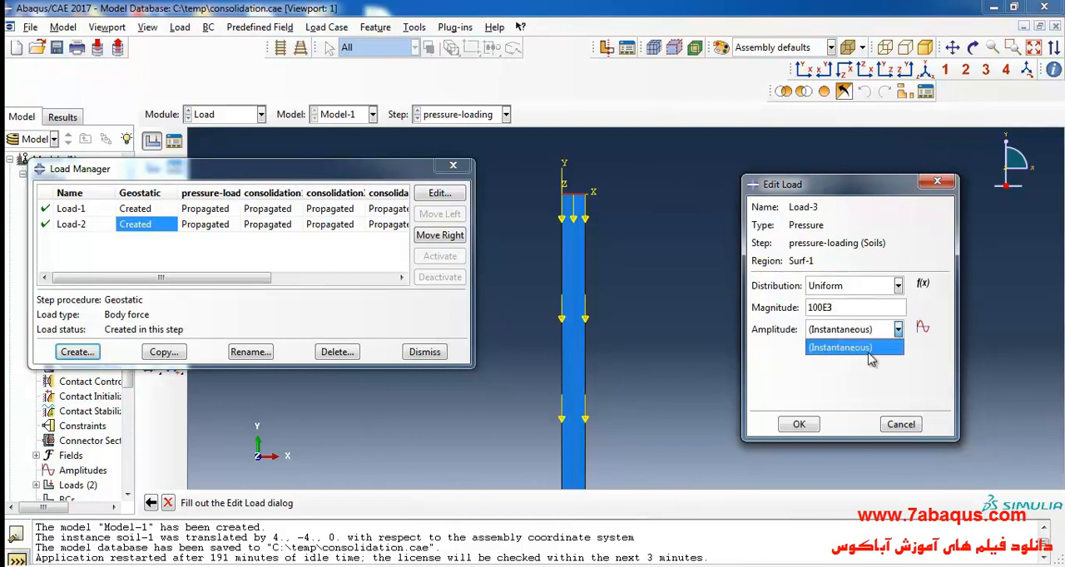
click(870, 358)
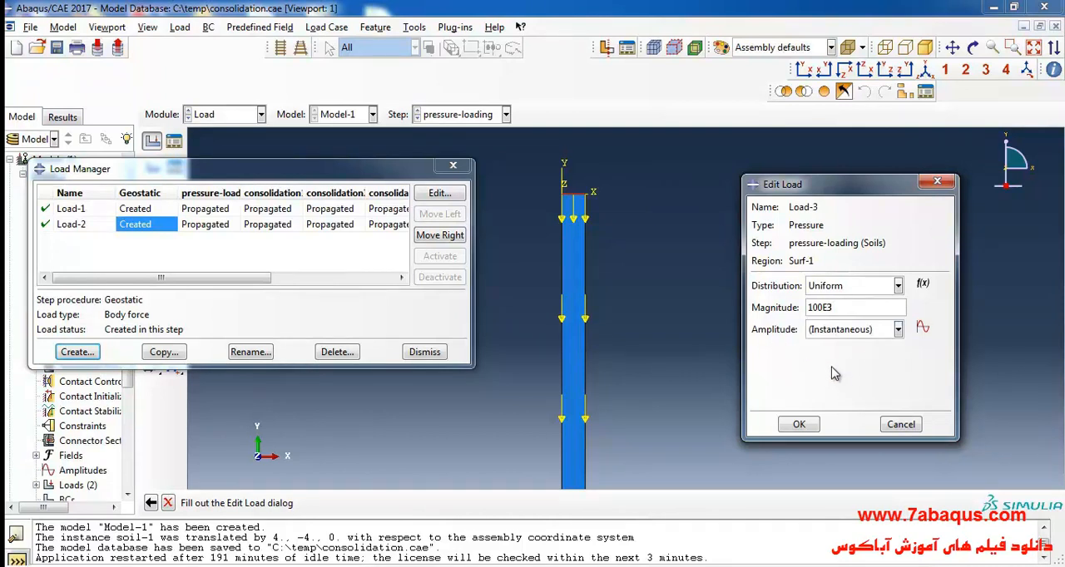
click(799, 425)
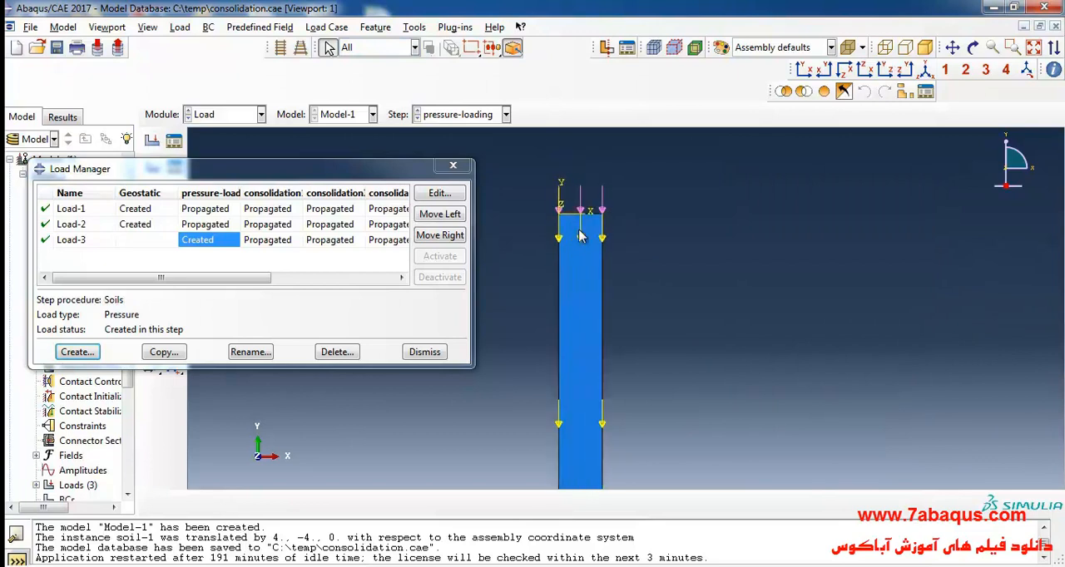
drag(218, 285, 195, 287)
click(453, 169)
- Create a Displacement/Rotation boundary condition in the Initial step that fixes U1 and U2 on the bottom edge of the soil column
scroll(536, 202, down, 5)
scroll(561, 364, up, 3)
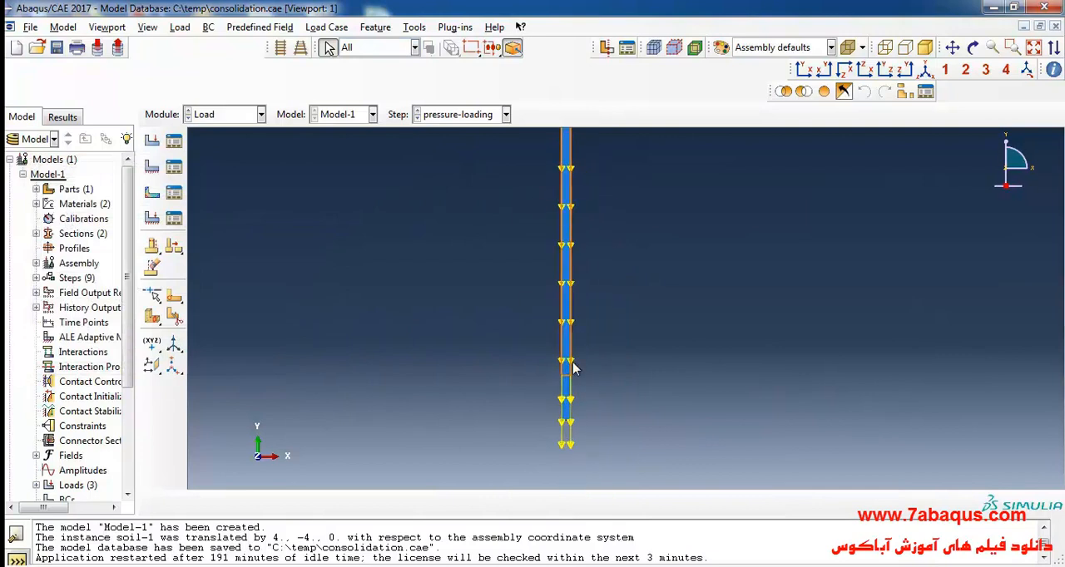
click(153, 172)
click(208, 170)
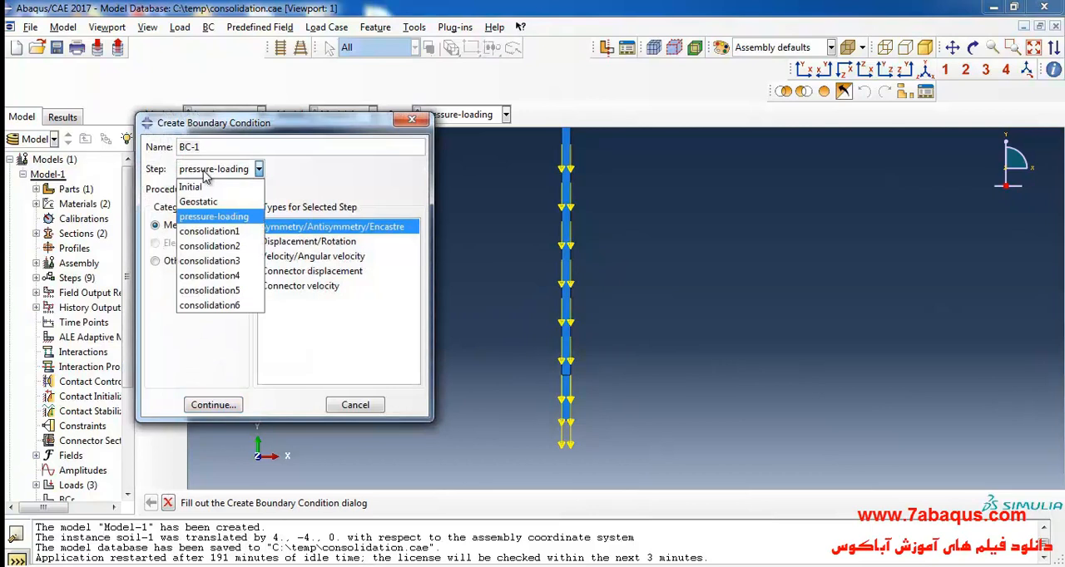
click(209, 188)
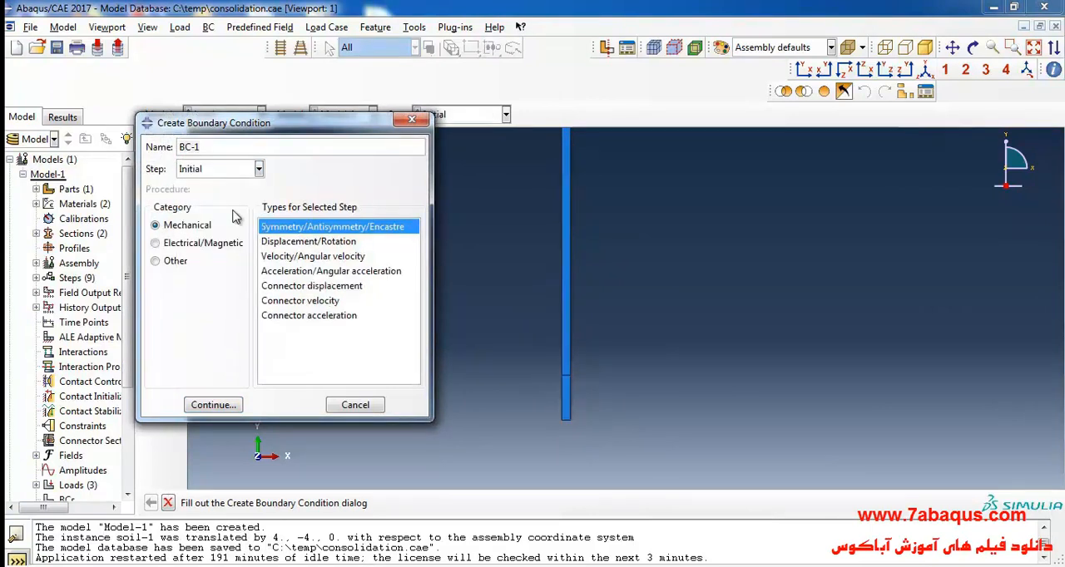
click(310, 241)
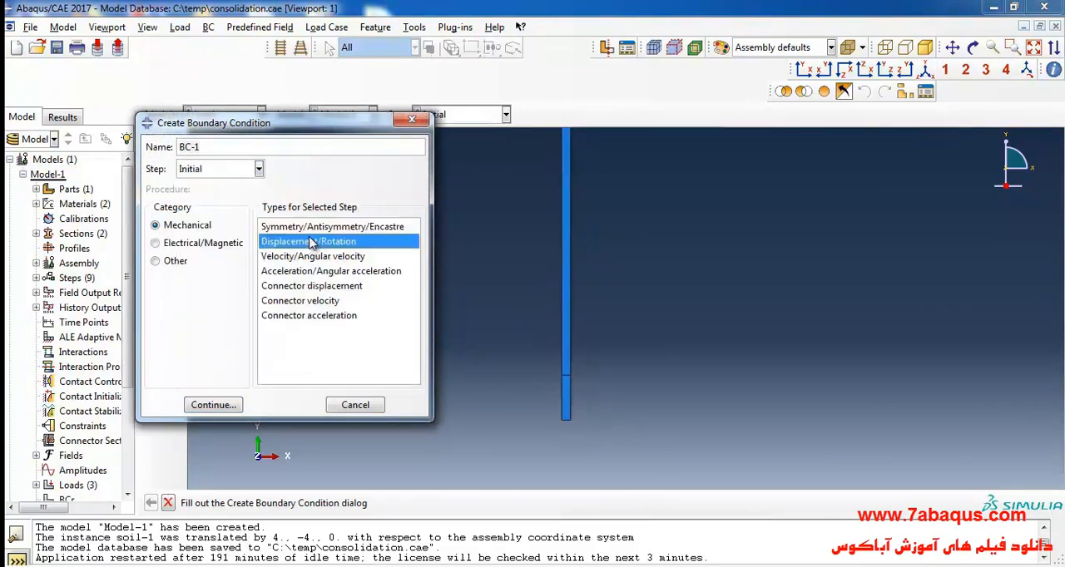
click(214, 404)
scroll(567, 426, up, 2)
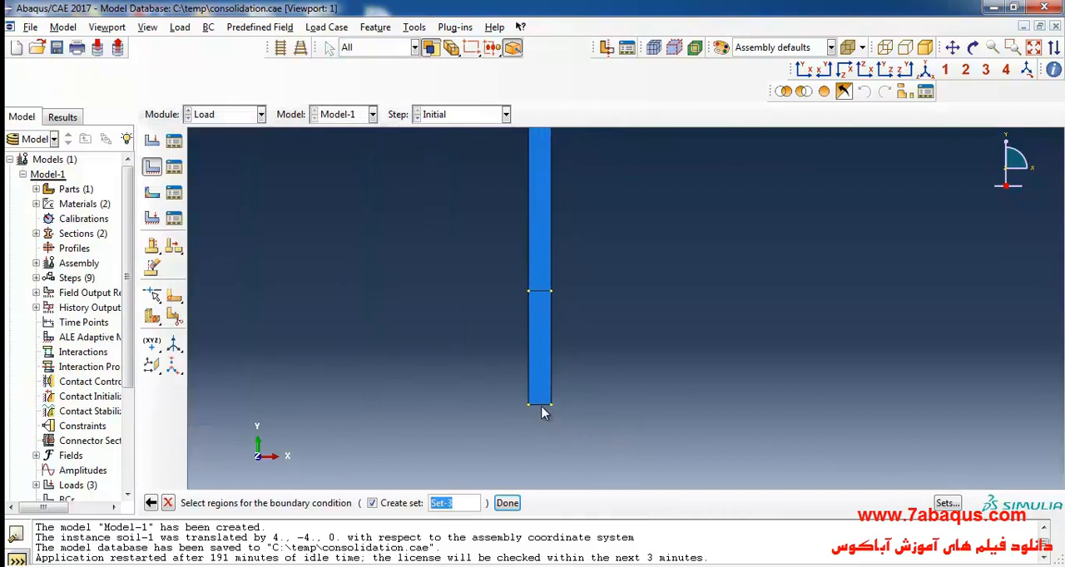
click(507, 503)
click(790, 307)
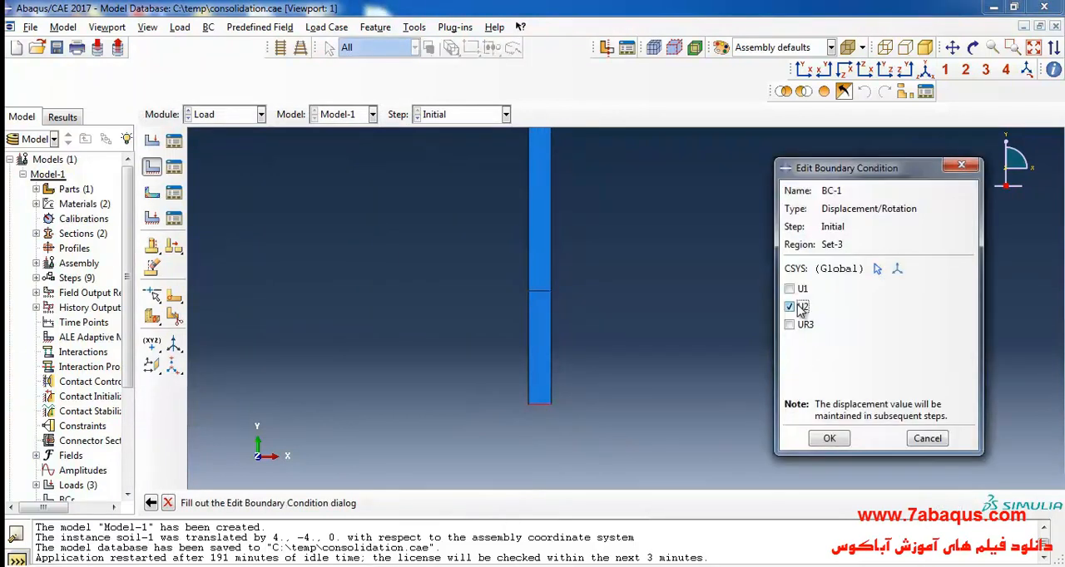
click(791, 288)
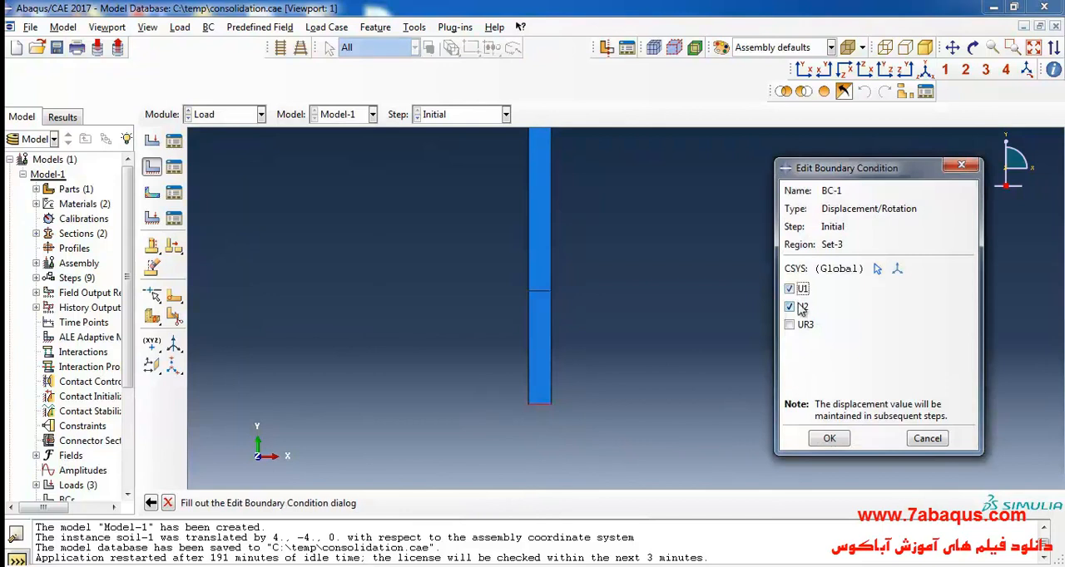
click(830, 439)
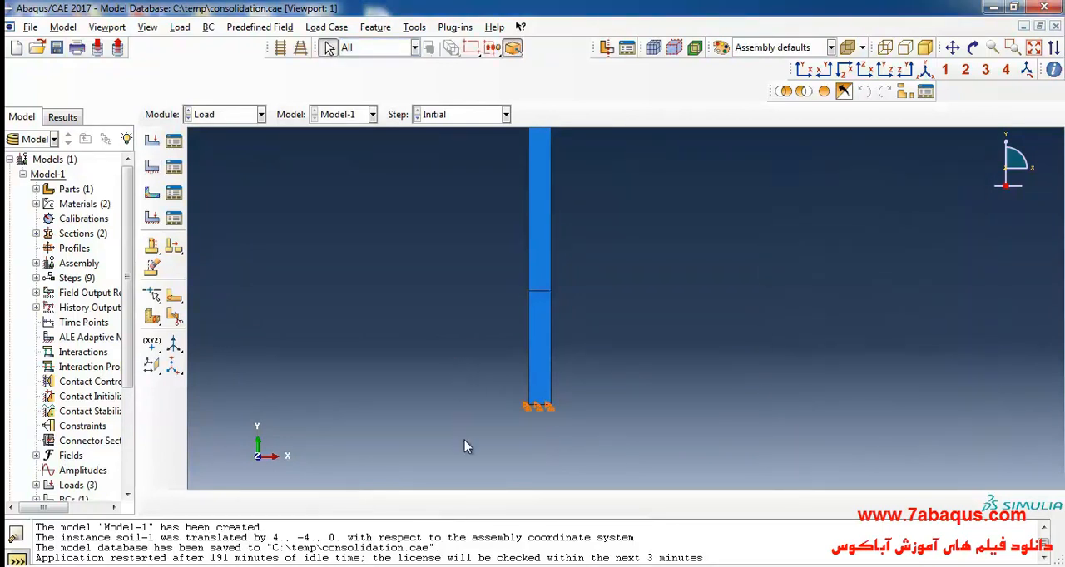
- Create a Displacement/Rotation boundary condition in the Initial step that fixes U1 on both vertical side edges of the soil column
scroll(462, 428, down, 3)
scroll(483, 419, down, 1)
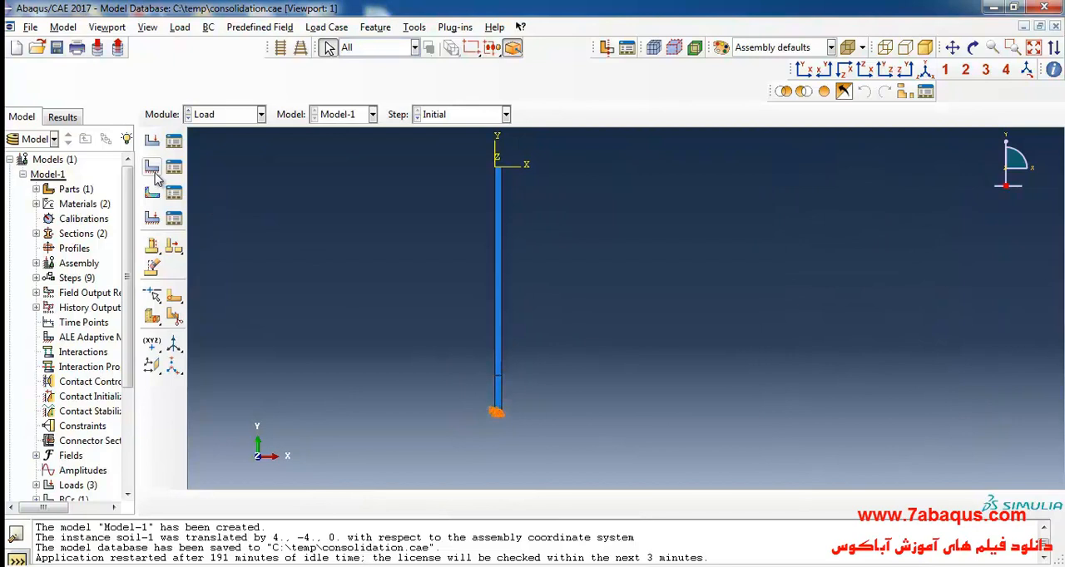
click(153, 169)
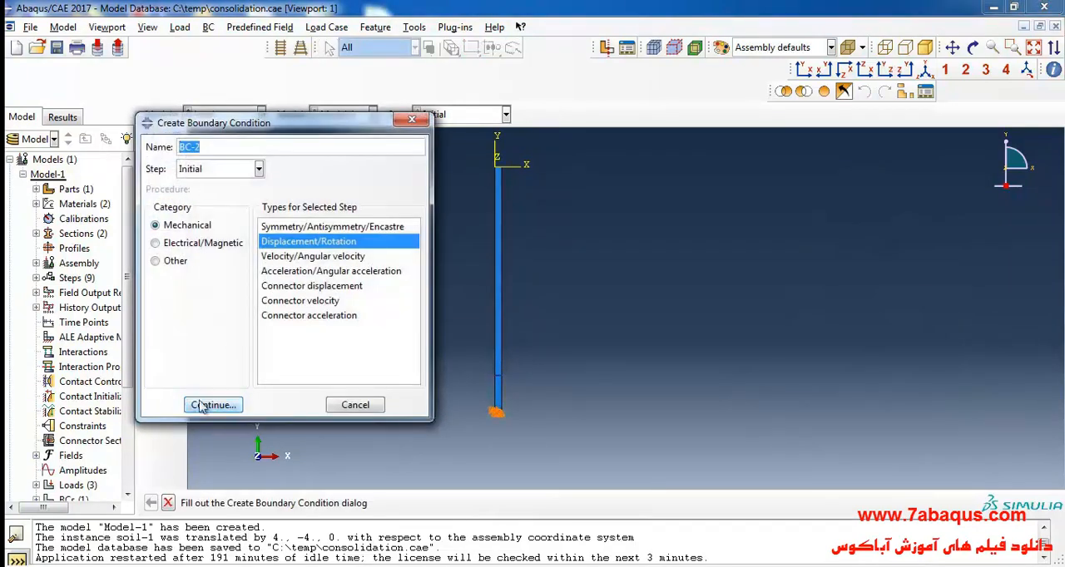
click(215, 406)
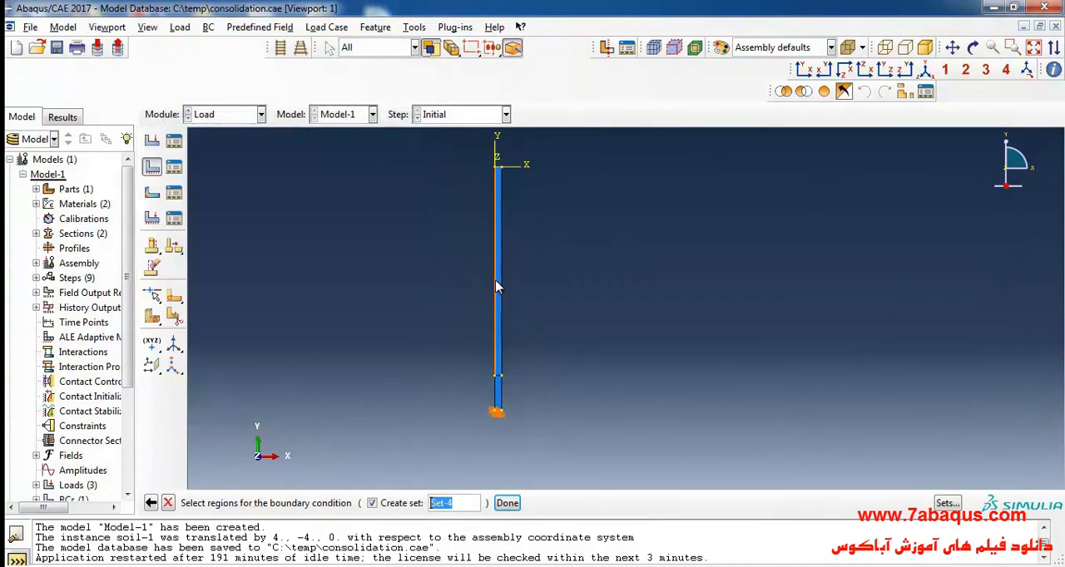
scroll(457, 341, up, 3)
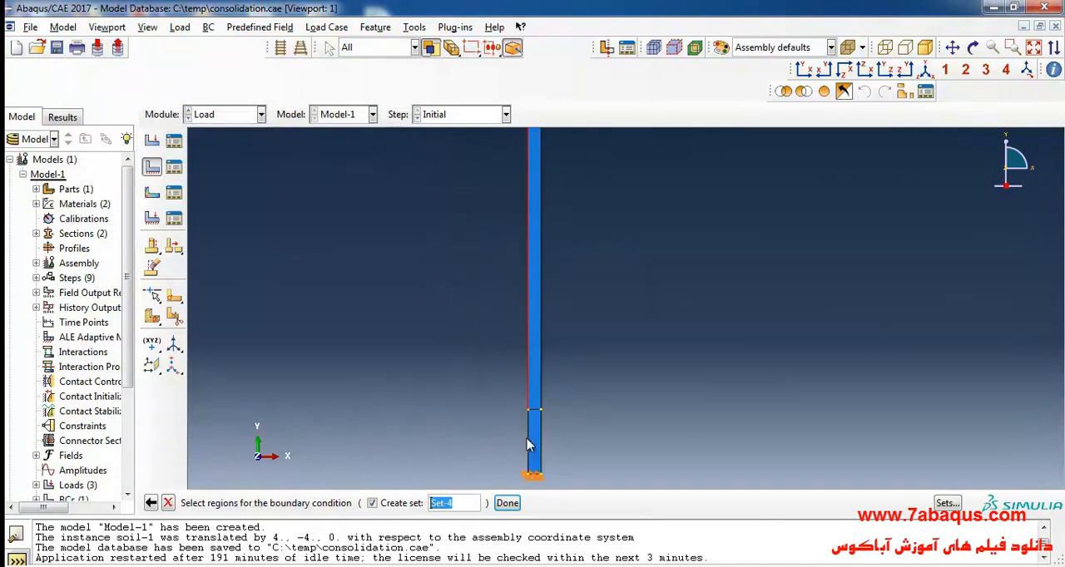
click(542, 361)
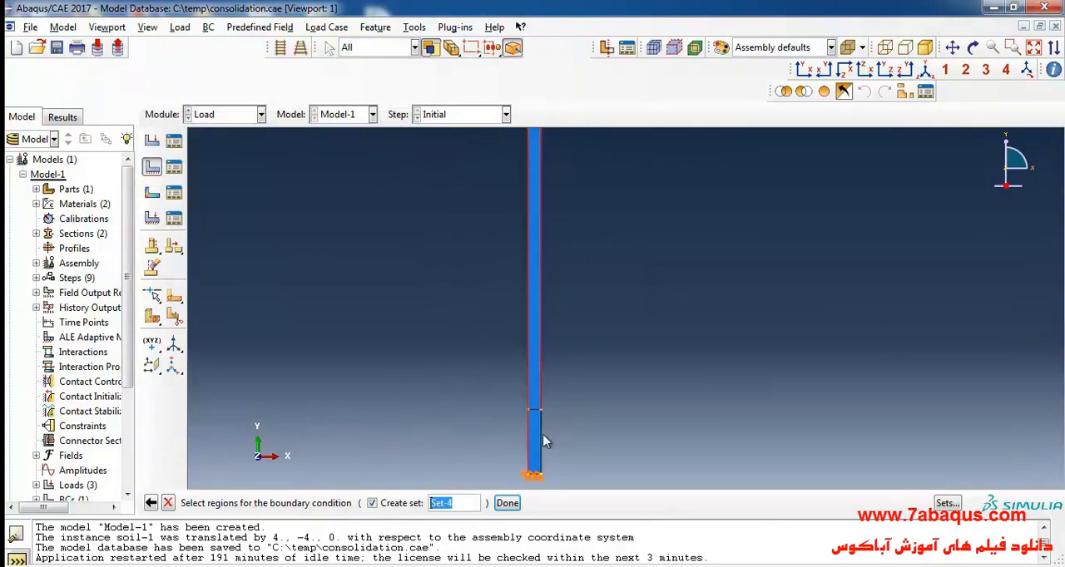
click(506, 503)
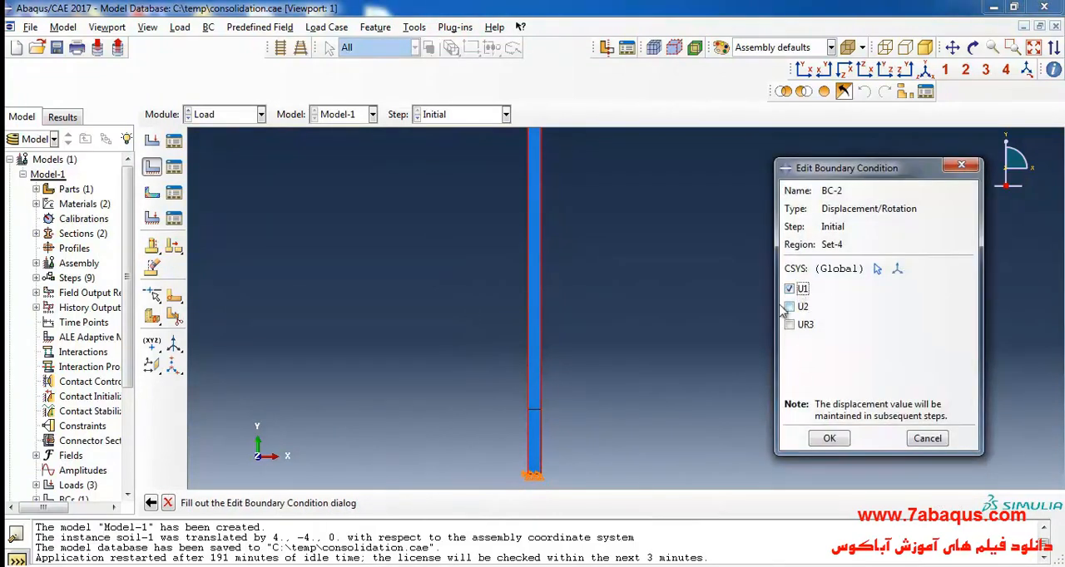
click(829, 440)
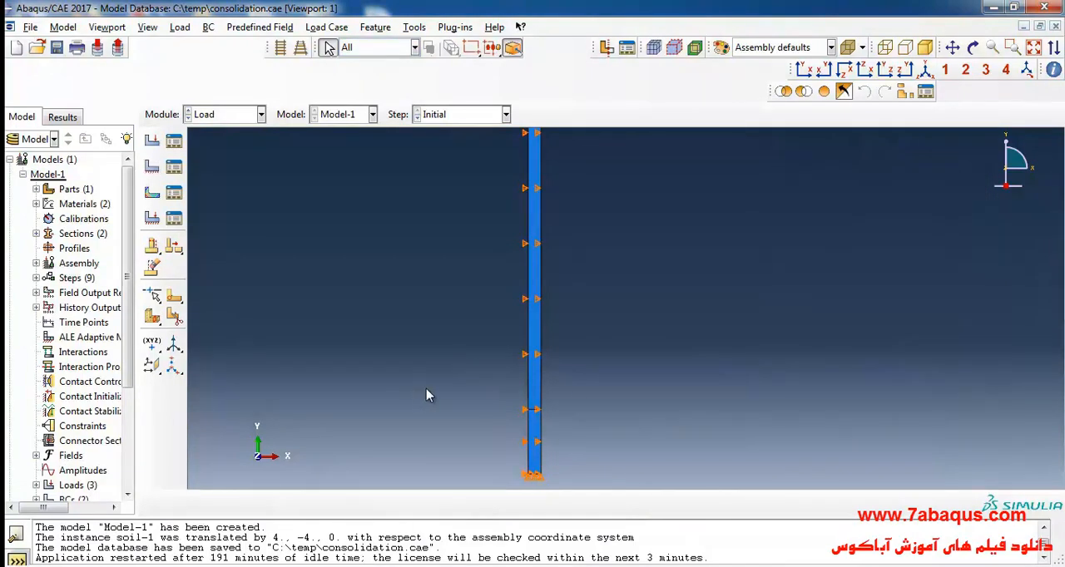
- Start a Pore pressure boundary condition from the Other category in the consolidation1 step
scroll(455, 351, down, 1)
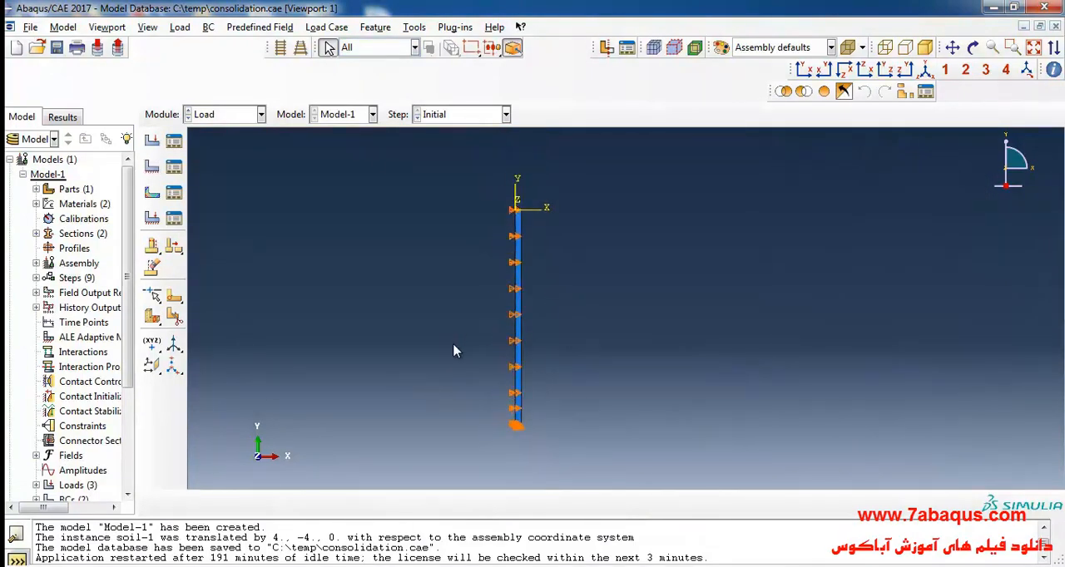
scroll(352, 270, down, 1)
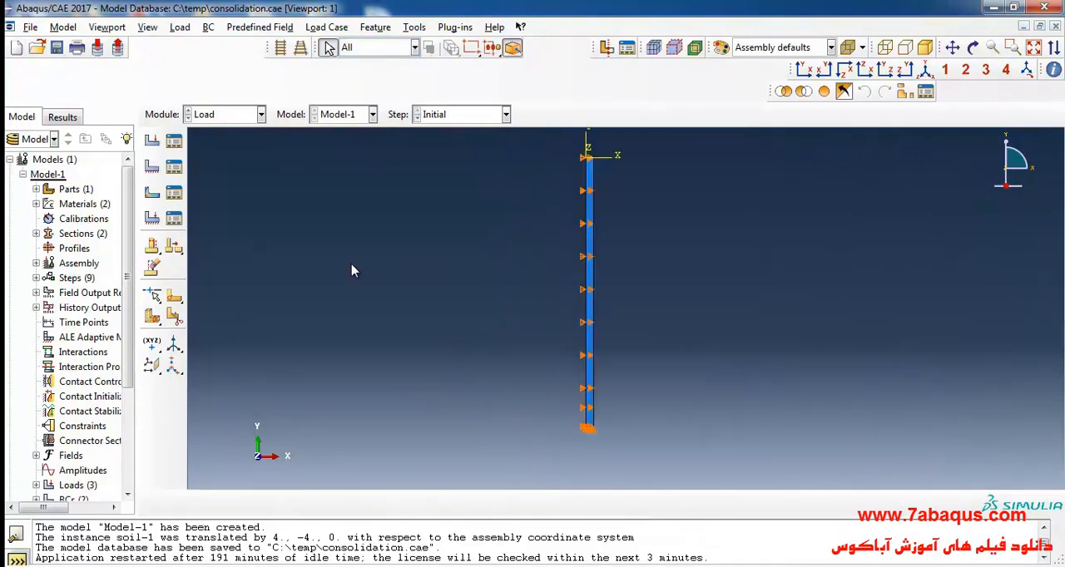
click(152, 170)
click(210, 171)
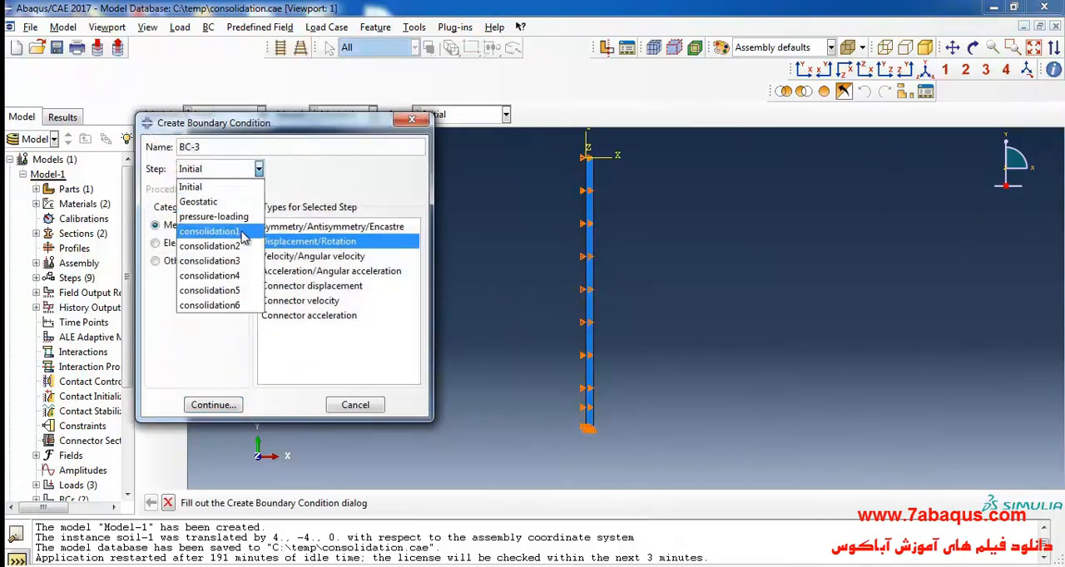
click(209, 232)
click(170, 262)
click(218, 405)
- Apply the pore pressure condition to the top and bottom edges of the lower clay layer with magnitude 0
scroll(597, 233, up, 8)
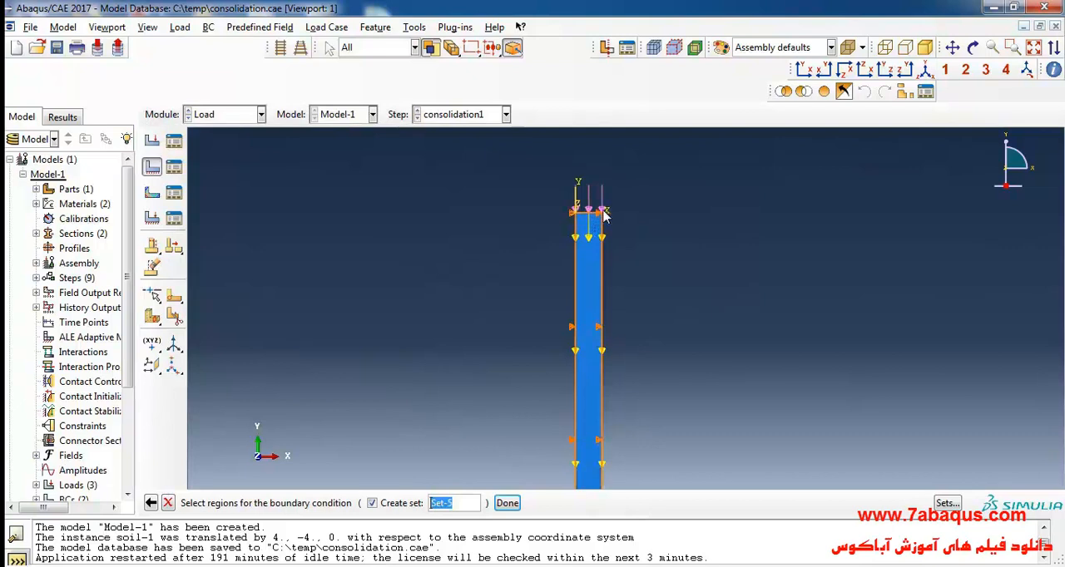
scroll(597, 213, up, 4)
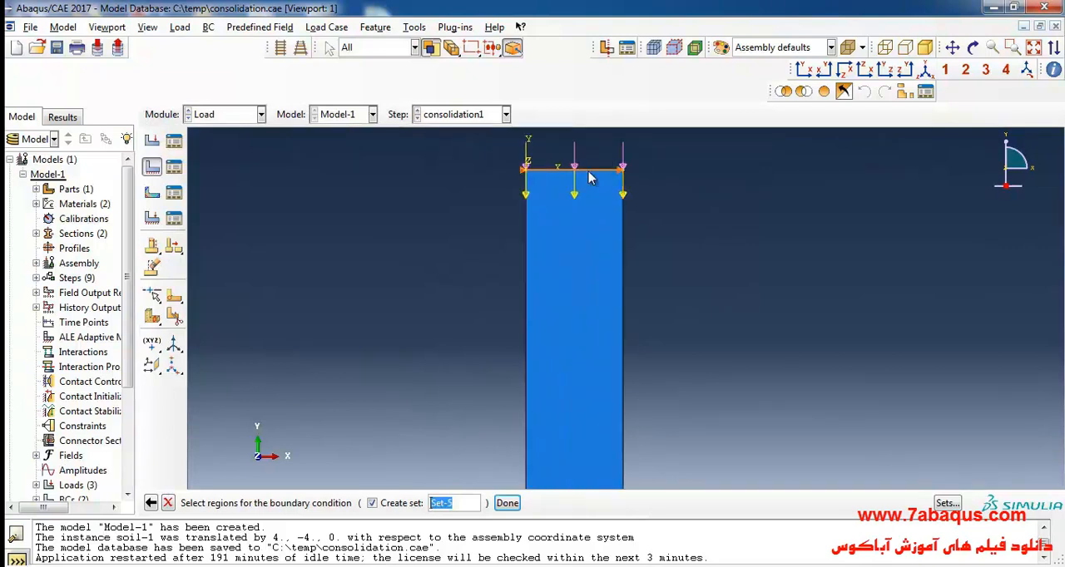
scroll(589, 178, down, 6)
scroll(575, 430, up, 4)
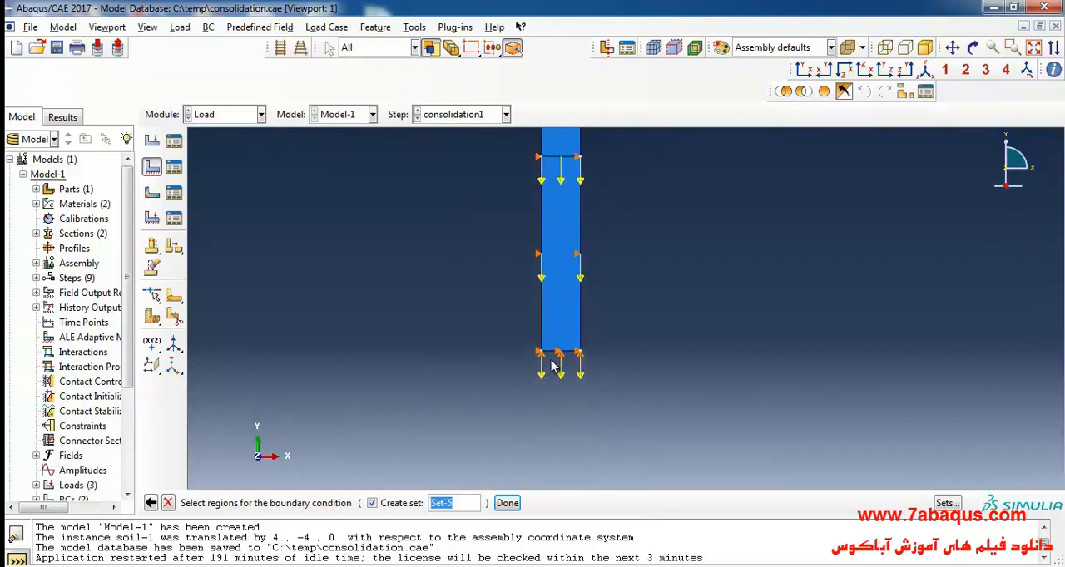
scroll(499, 420, down, 3)
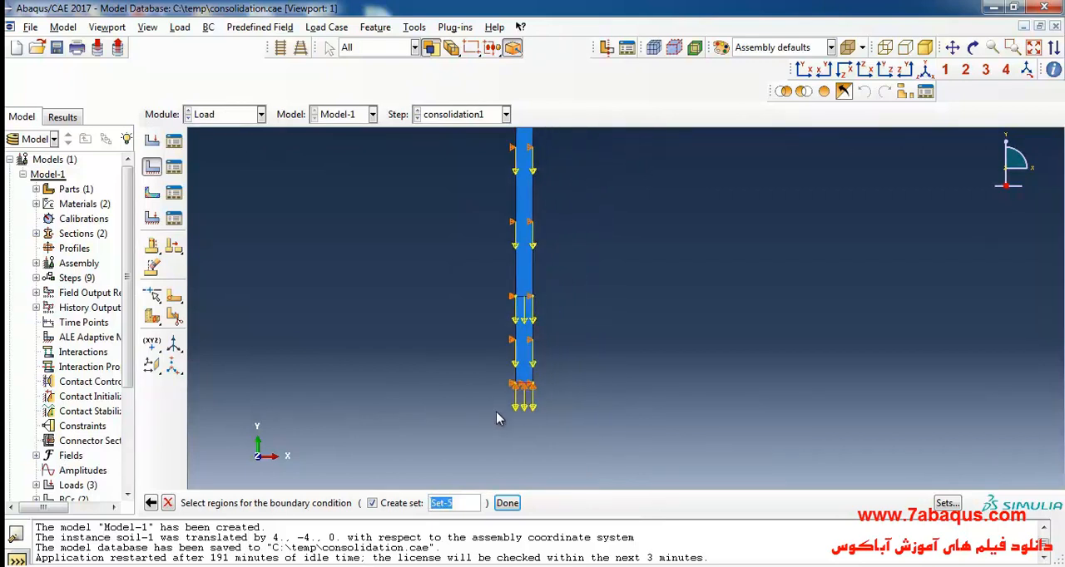
click(529, 304)
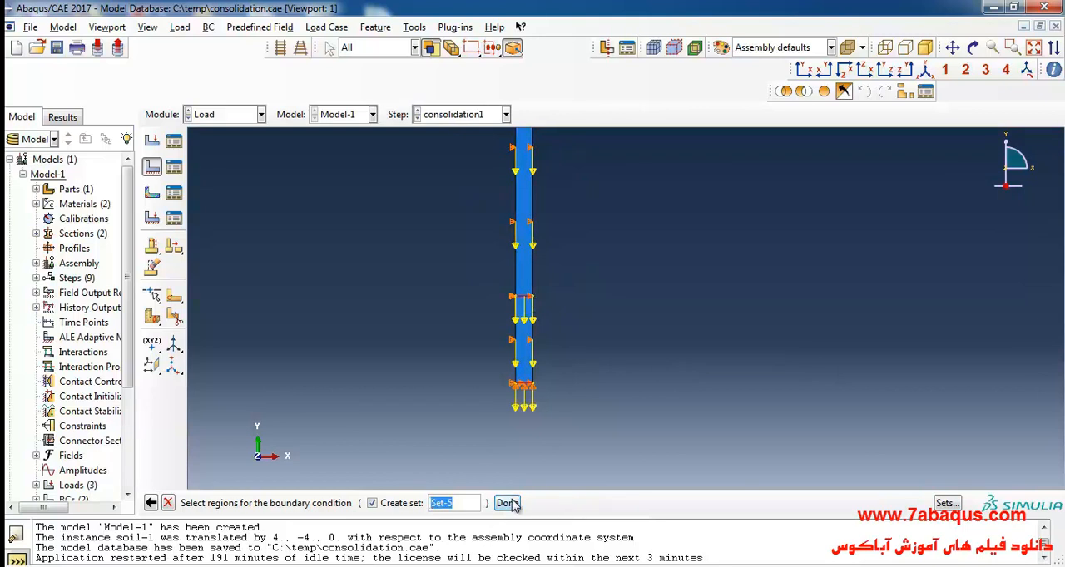
click(506, 502)
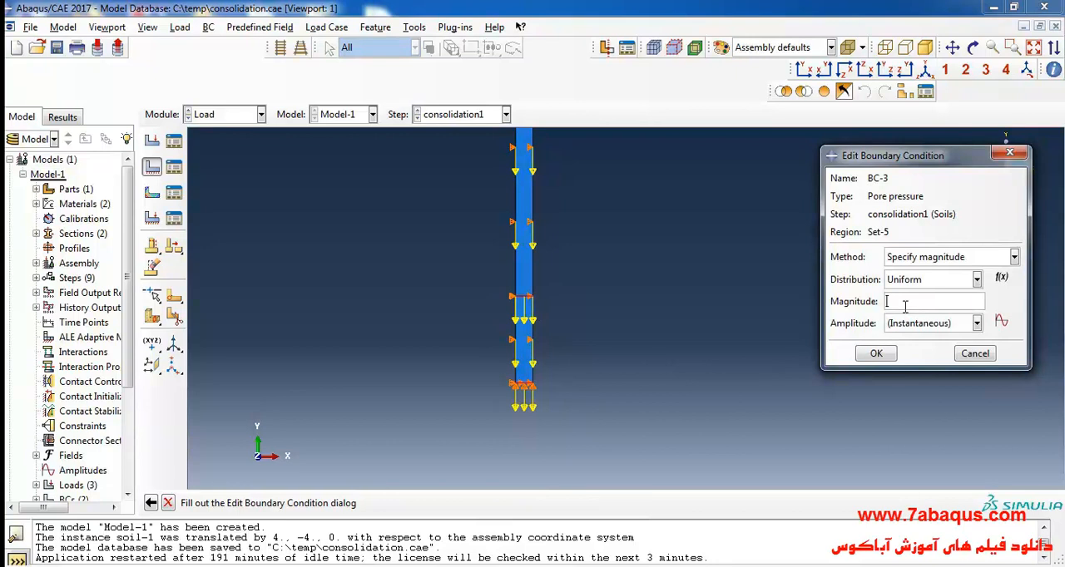
text(0)
click(876, 354)
scroll(582, 455, down, 3)
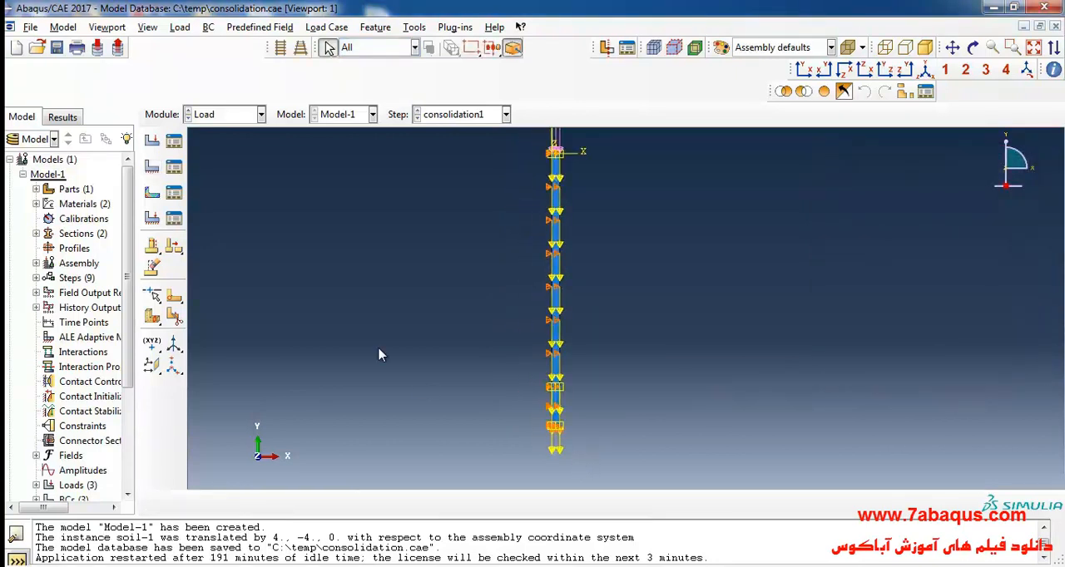
- Review the pore pressure condition's settings and highlighted edges from the Boundary Condition Manager, and close both dialogs
click(173, 166)
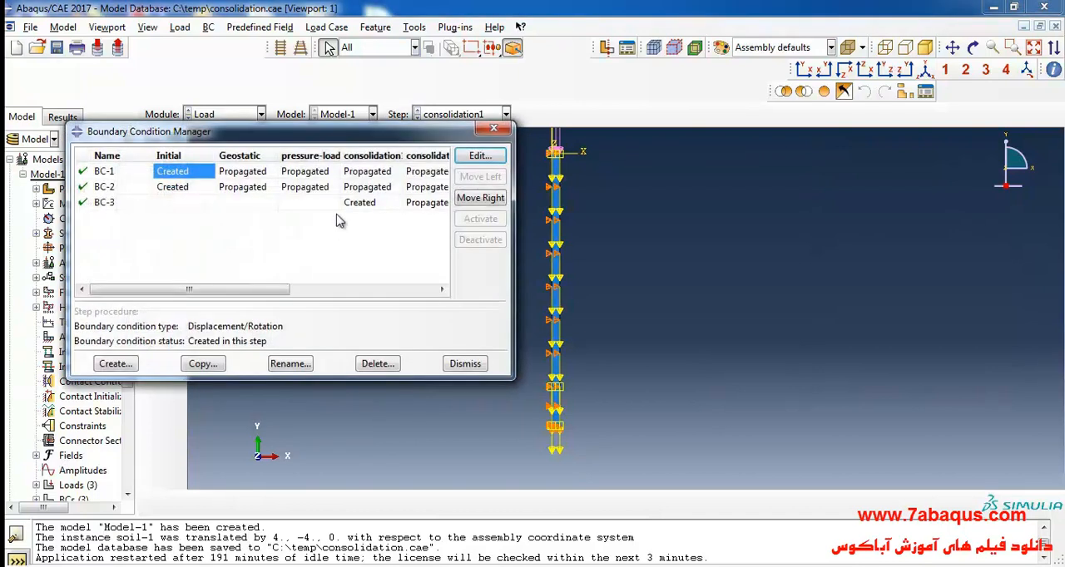
drag(360, 138, 314, 140)
double_click(324, 204)
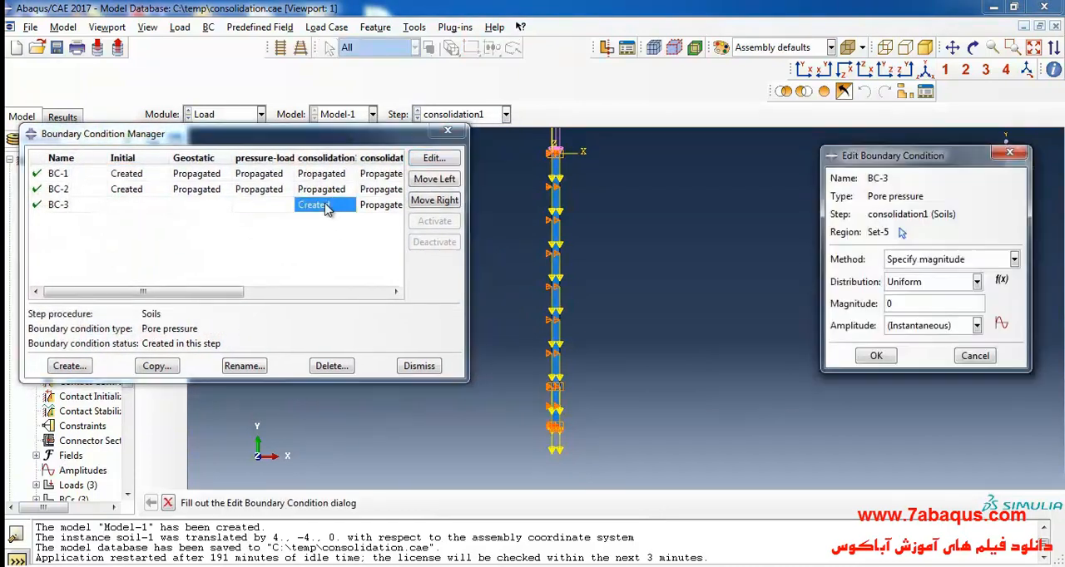
scroll(569, 429, up, 2)
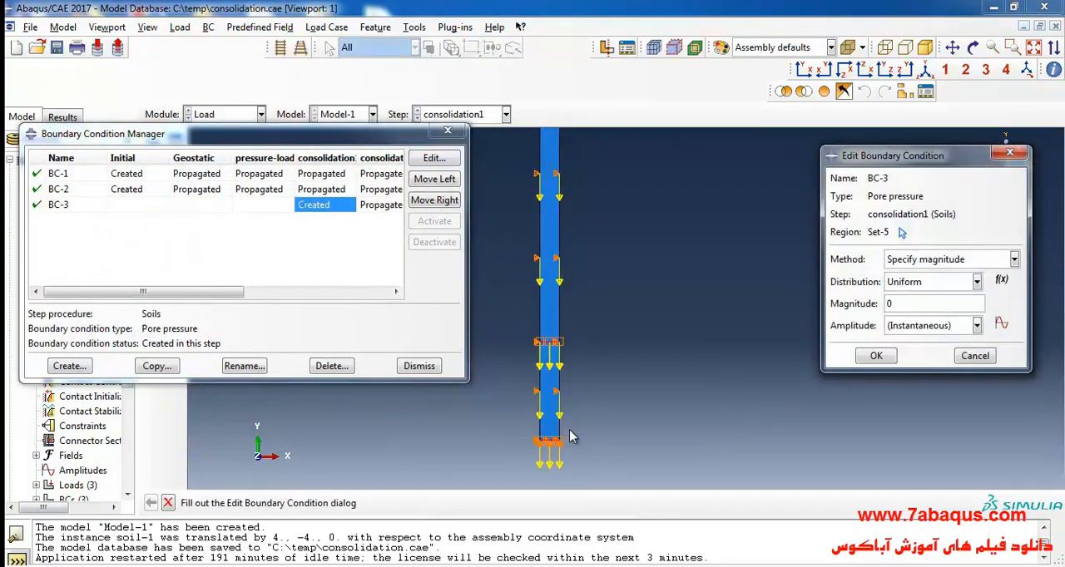
click(447, 131)
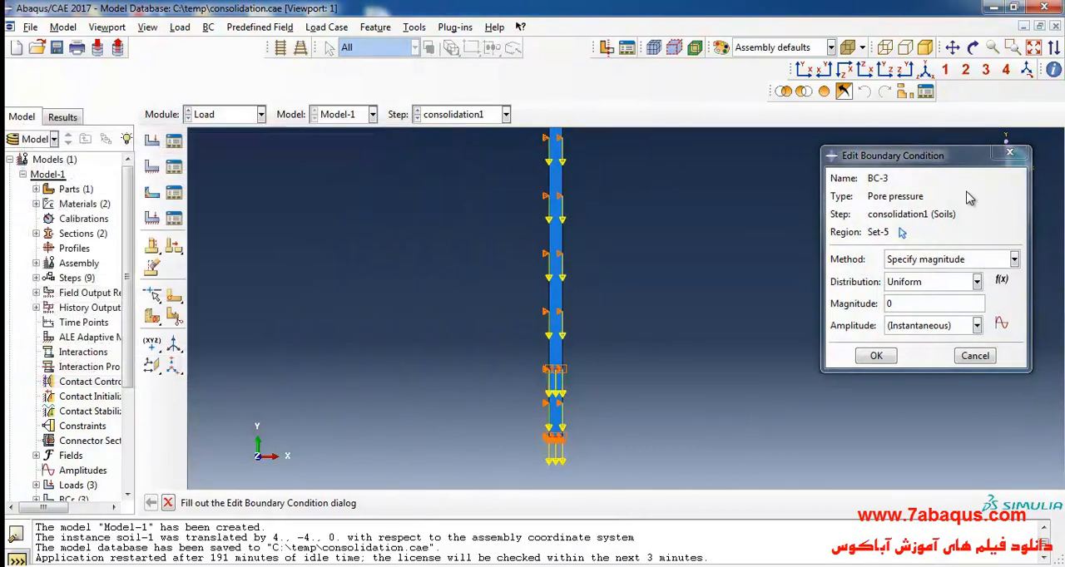
click(1009, 152)
scroll(504, 377, down, 3)
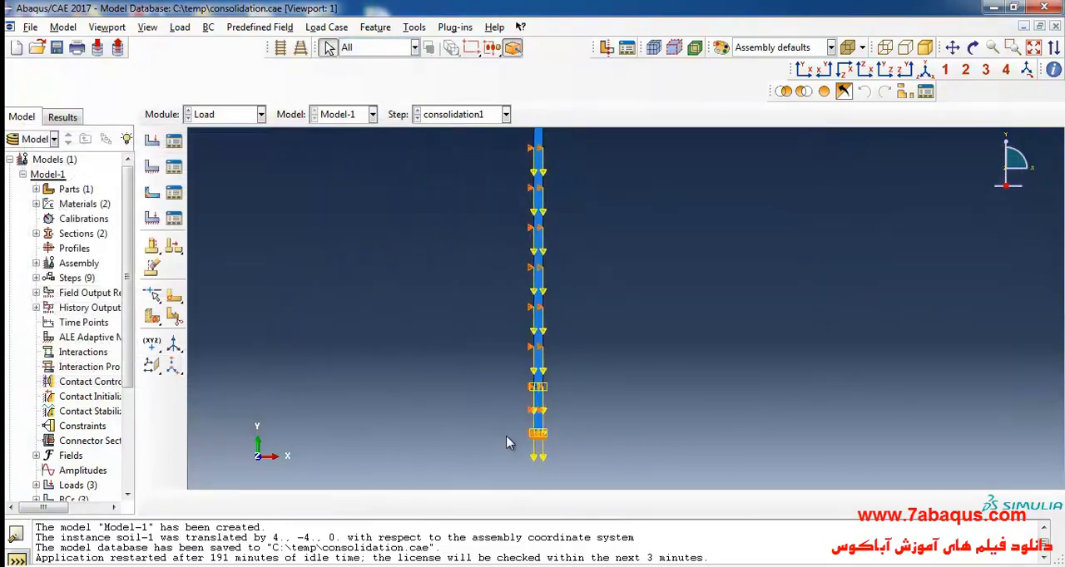
- Create a Void ratio predefined field in the Initial step covering the whole soil column
click(154, 195)
click(136, 175)
click(124, 191)
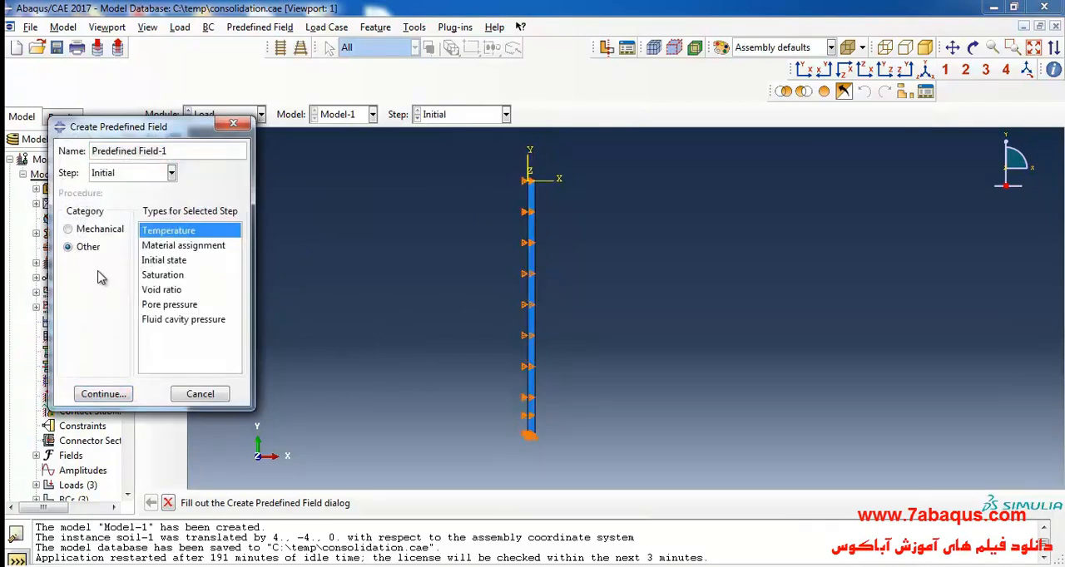
click(158, 290)
click(102, 394)
drag(427, 208, 646, 453)
click(614, 502)
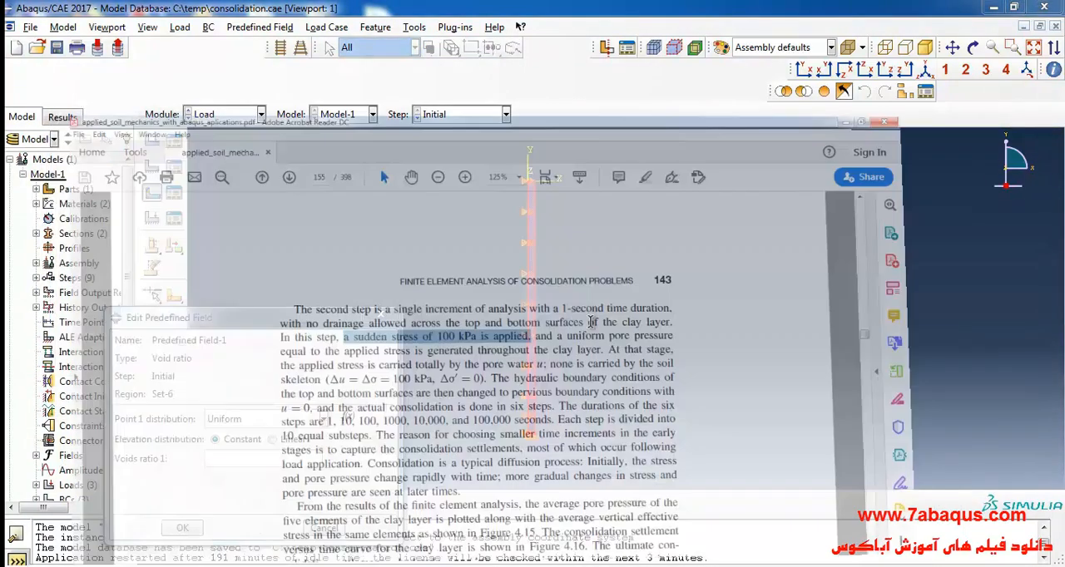
- Switch to the soil mechanics textbook in Adobe Acrobat Reader and look up the initial void ratio in Table 4.3, highlighting its value
scroll(576, 291, up, 15)
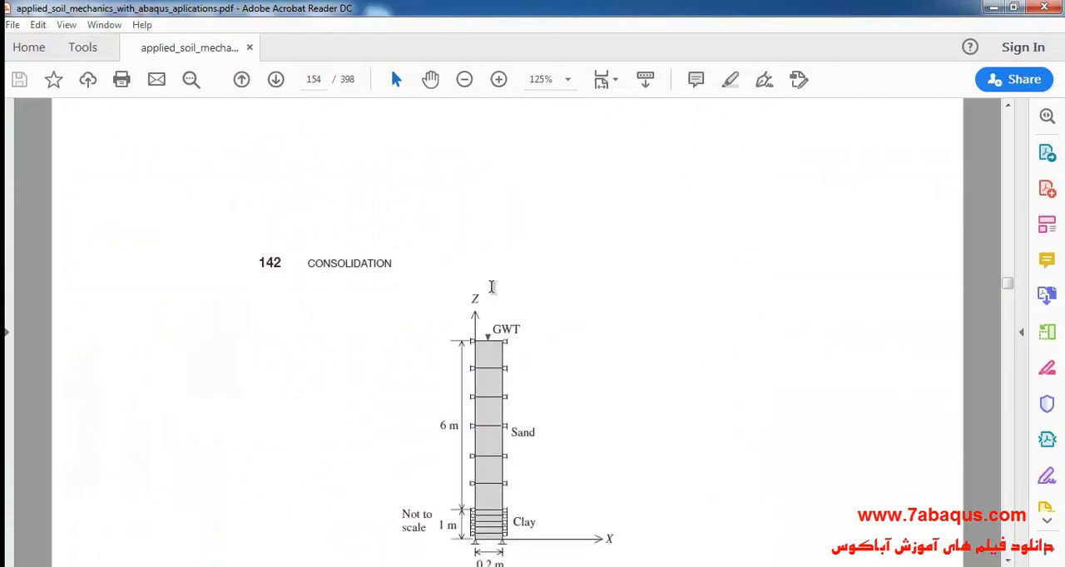
scroll(492, 287, up, 15)
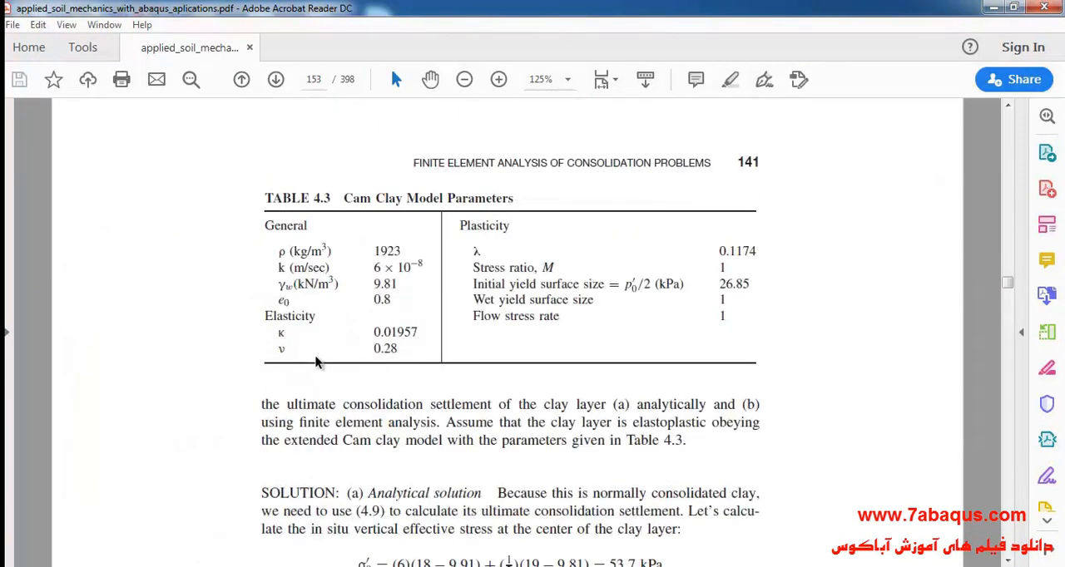
drag(371, 298, 395, 301)
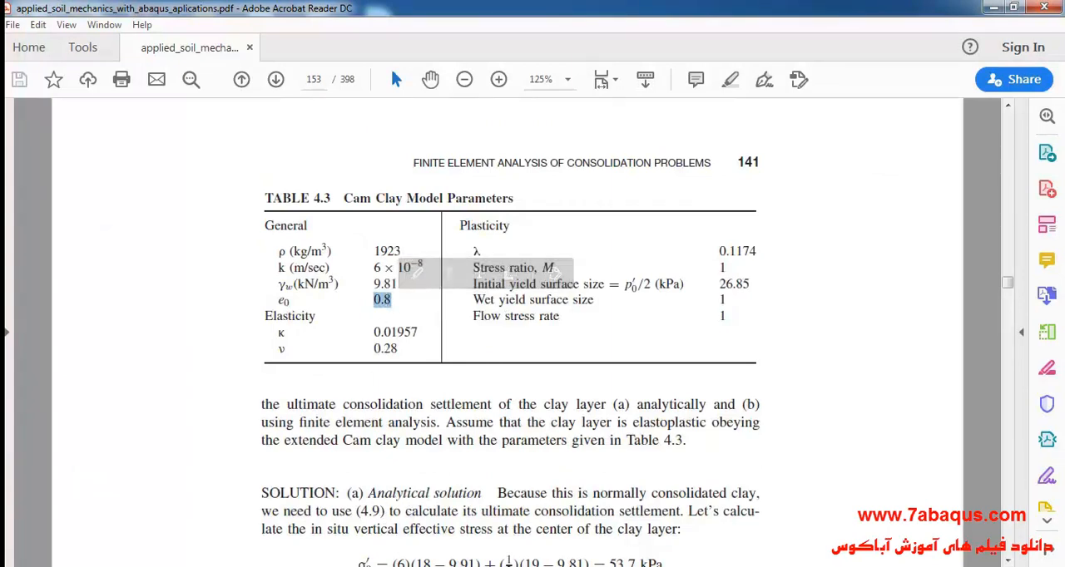
- Switch back to Abaqus/CAE, set the void ratio to 0.8 and accept the predefined field
key(alt+Tab)
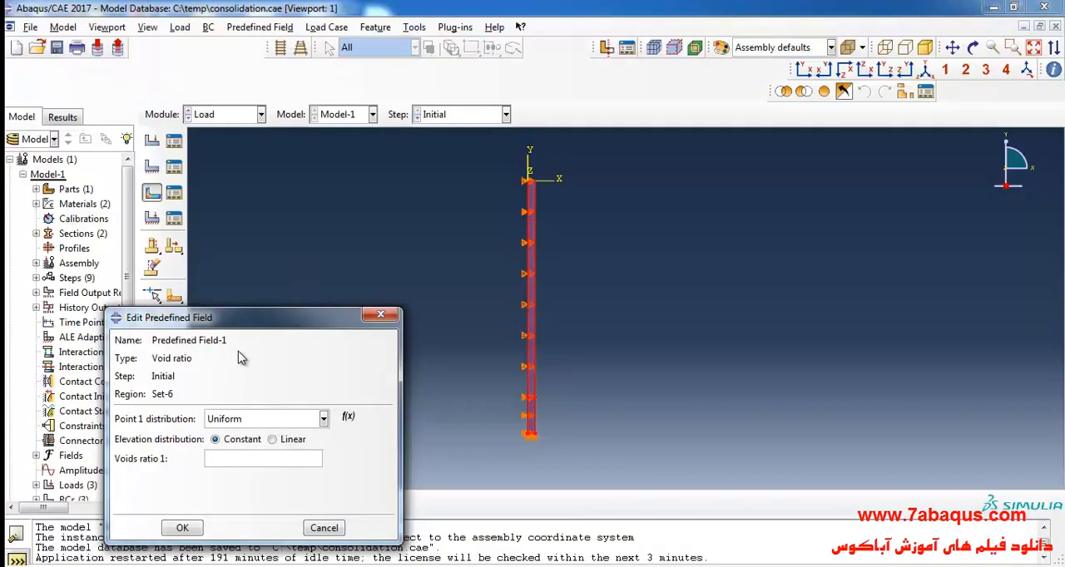
click(268, 338)
text(.8)
click(237, 407)
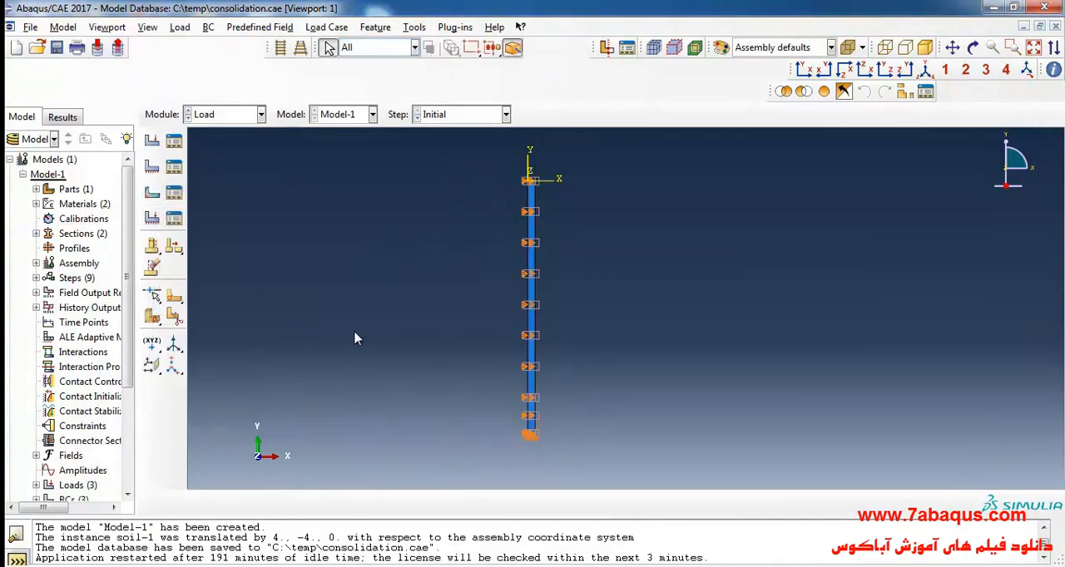
- Create a mechanical Geostatic stress predefined field in the Initial step on the upper sand layer
click(153, 196)
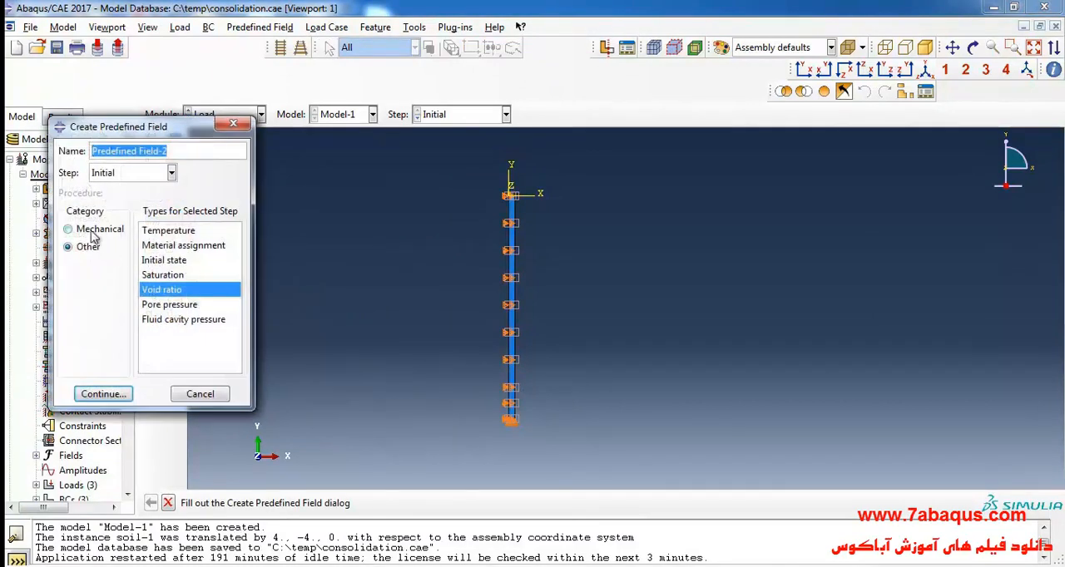
click(94, 235)
click(167, 260)
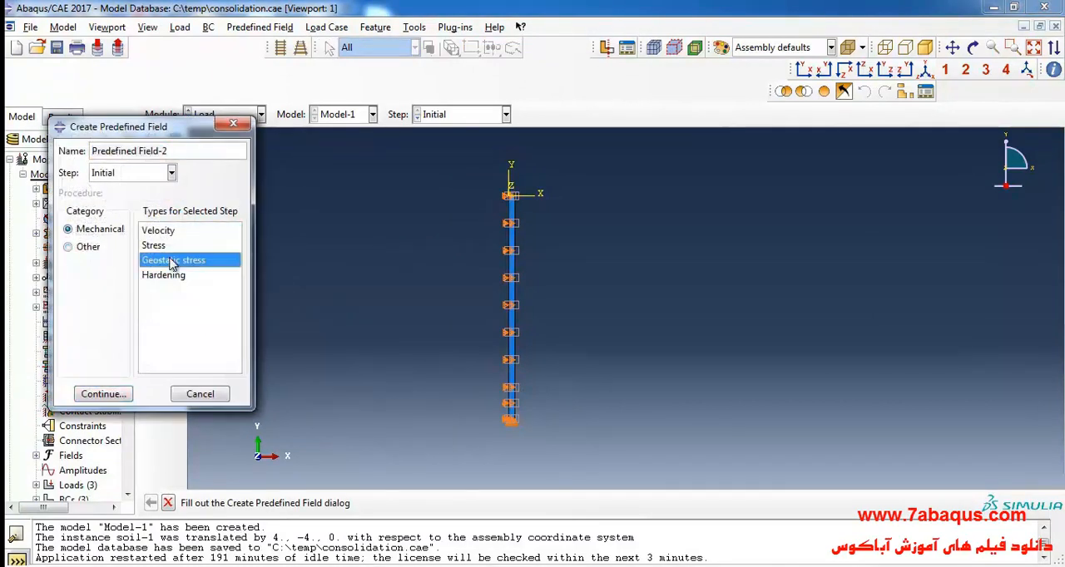
click(101, 394)
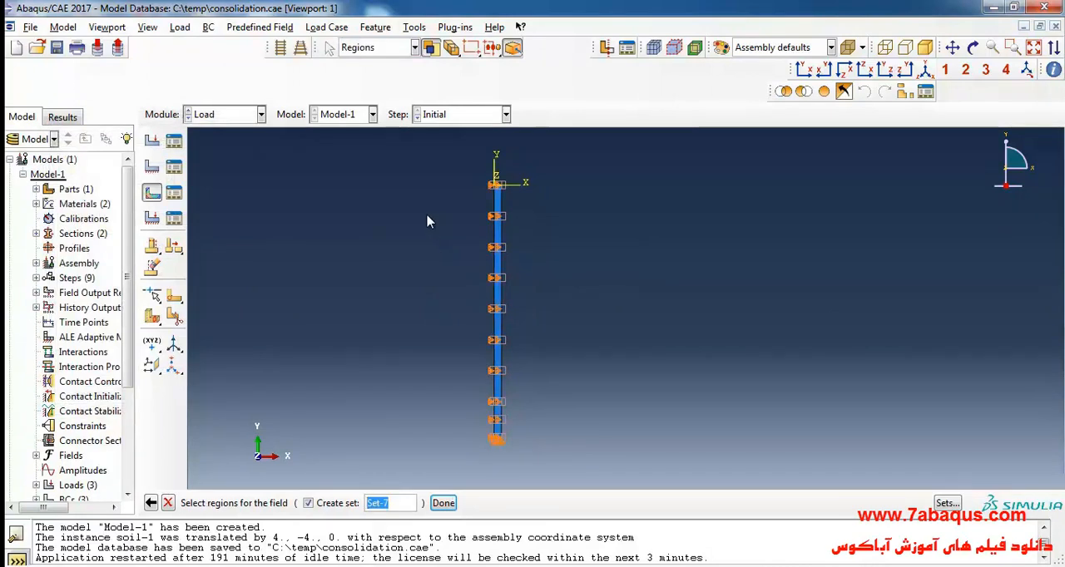
drag(429, 212, 578, 310)
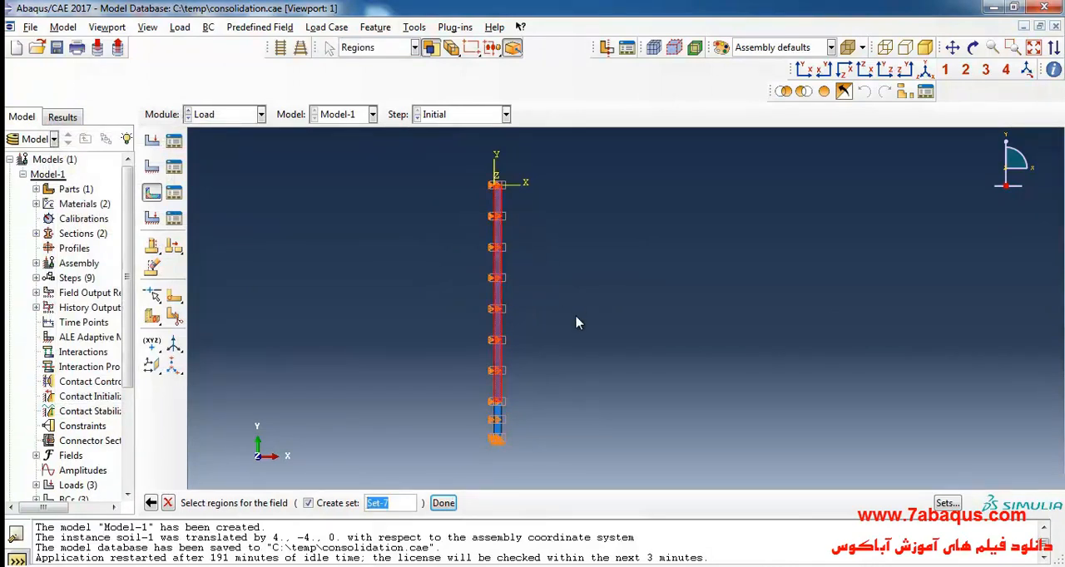
click(442, 503)
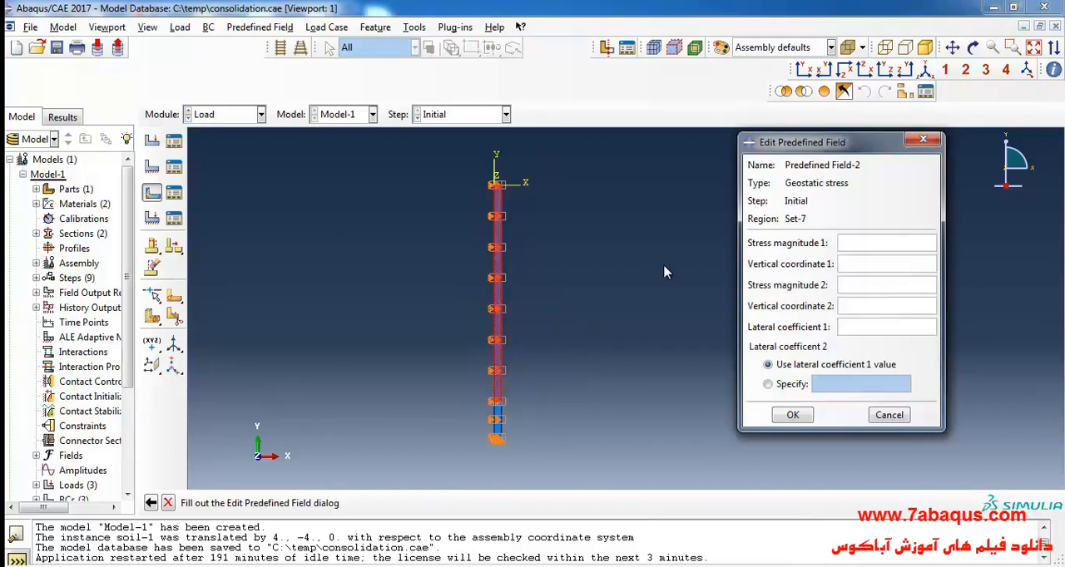
- Enter stress magnitude 0 at vertical coordinate 0 and -(18000-9810)*6 at coordinate -6, consulting the sand calculation in Windows Photo Viewer
click(851, 249)
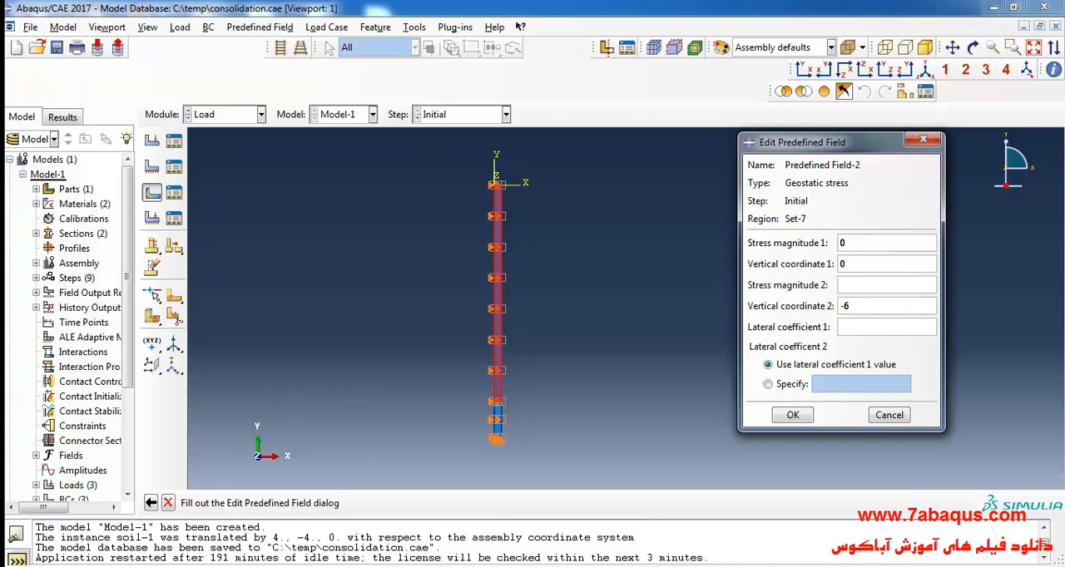
key(alt+Tab)
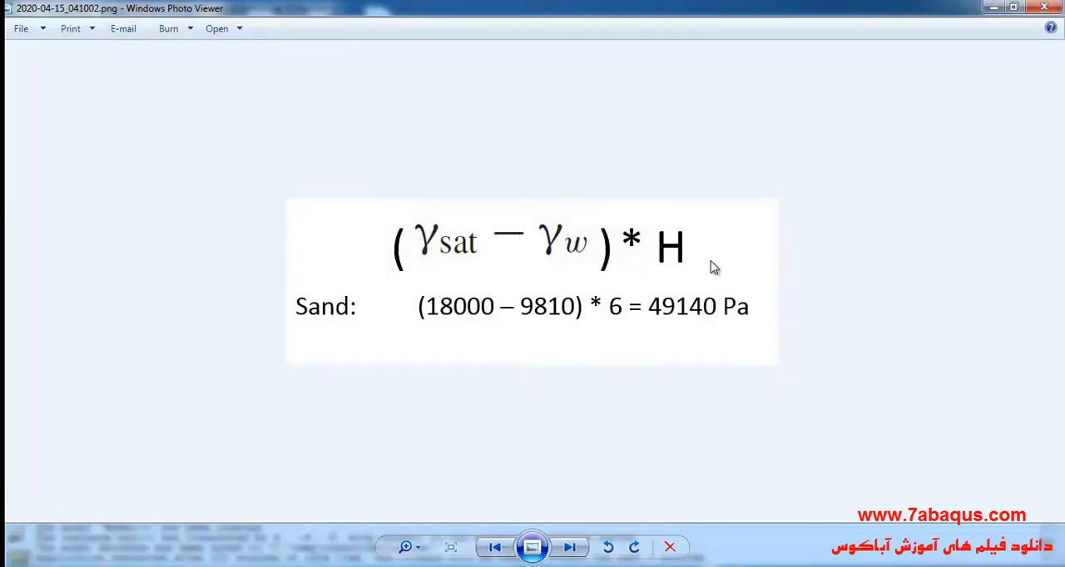
click(995, 9)
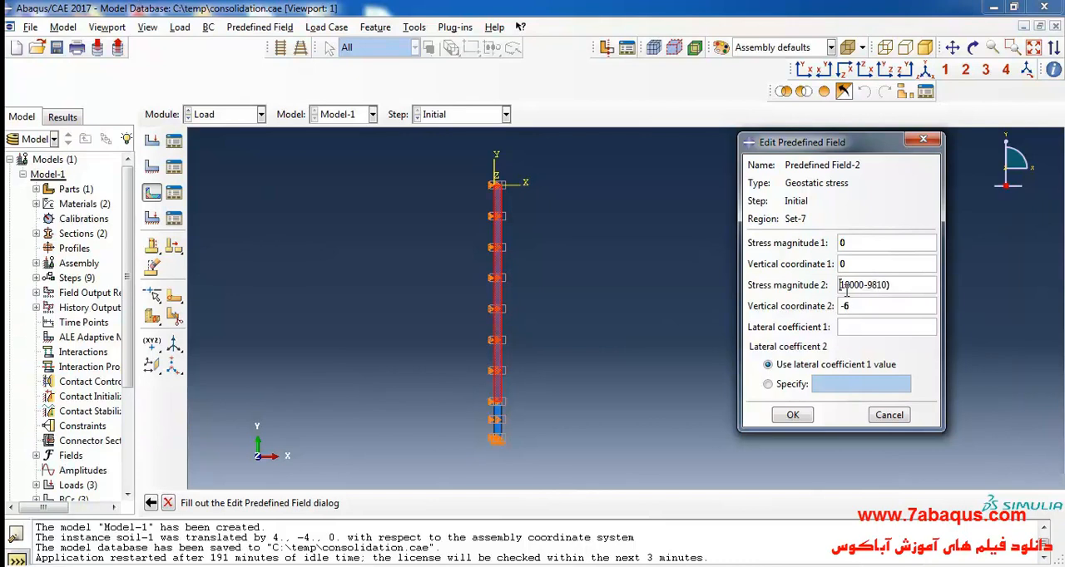
text(()
text(-)
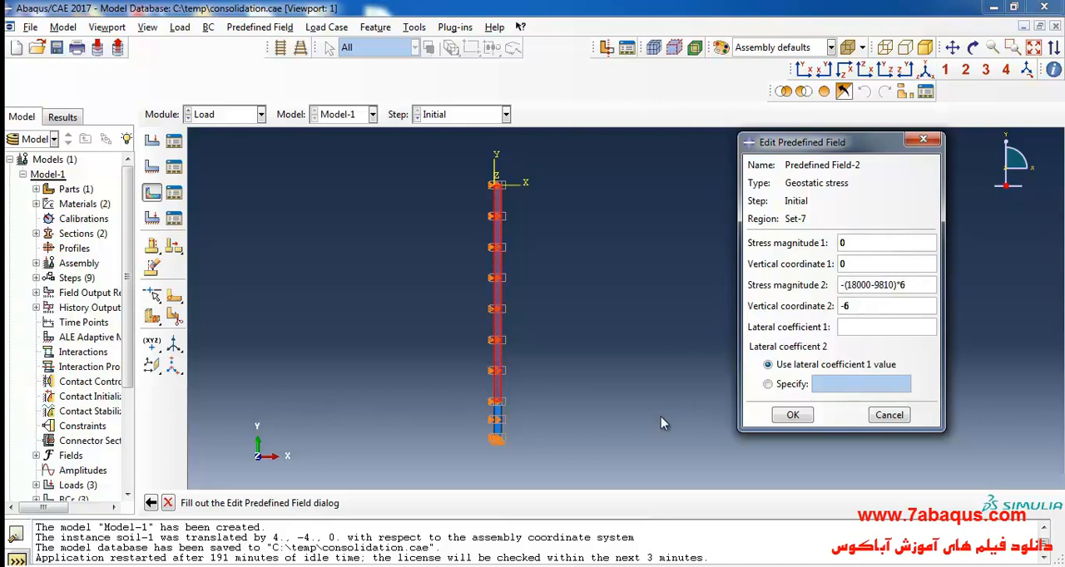
- Switch to the soil mechanics textbook in Adobe Acrobat Reader and highlight the sentence relating initial horizontal effective stress to vertical effective stress
click(360, 565)
scroll(456, 360, down, 3)
scroll(456, 360, down, 5)
scroll(456, 359, down, 11)
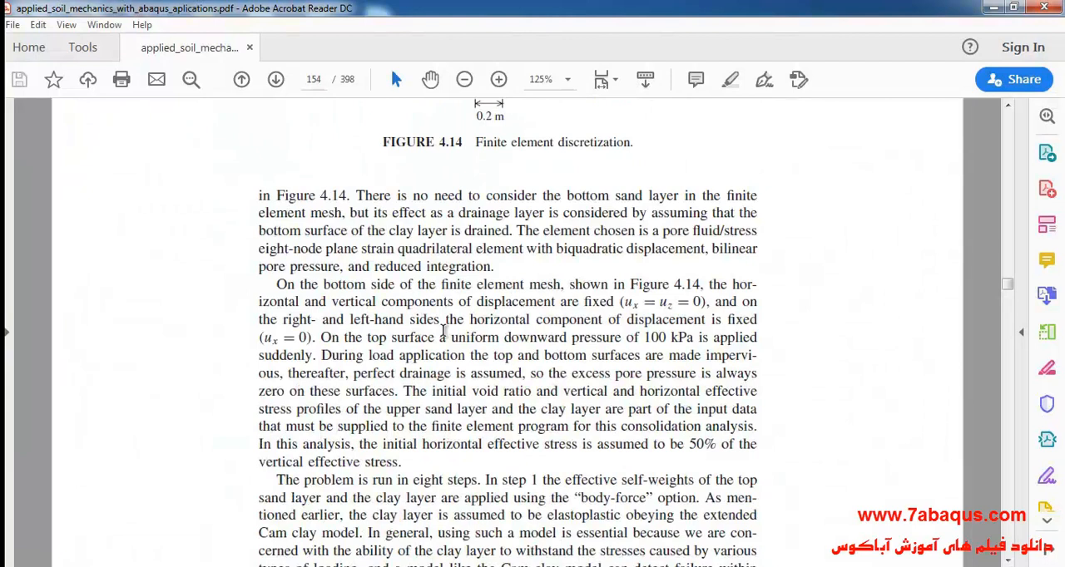
scroll(450, 363, down, 2)
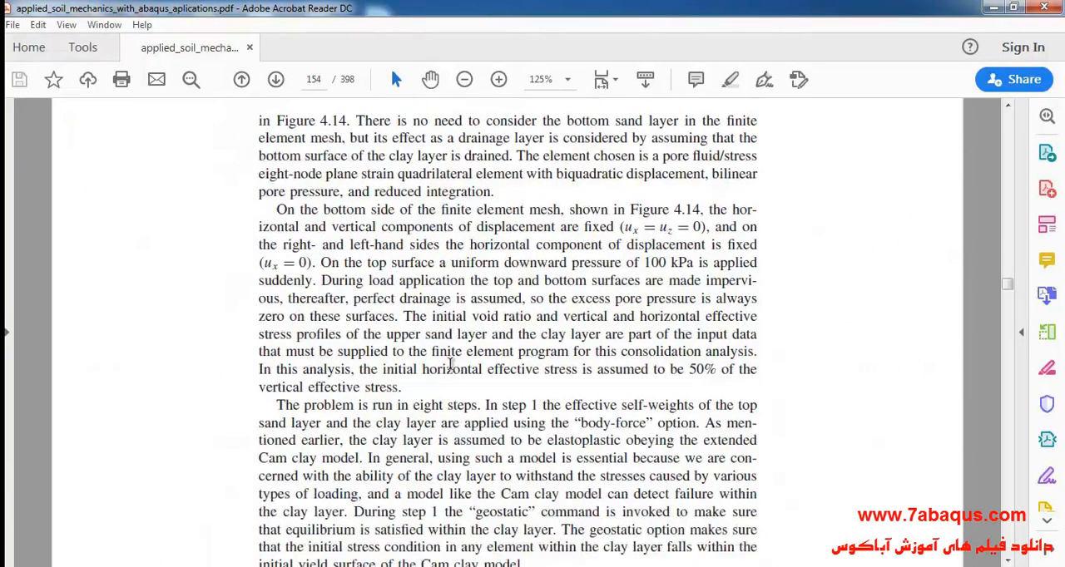
drag(359, 369, 756, 375)
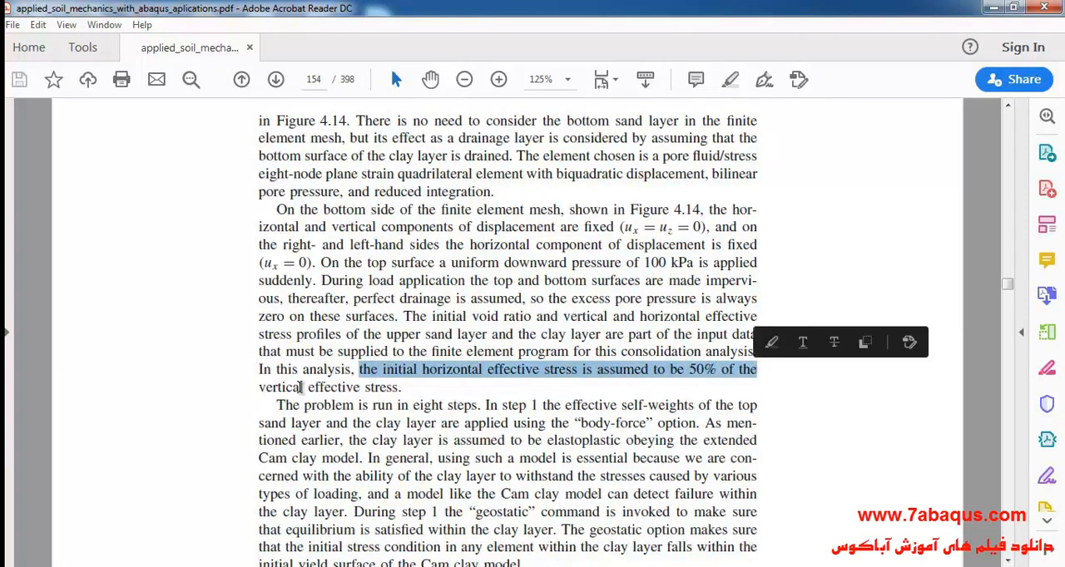
drag(259, 387, 386, 388)
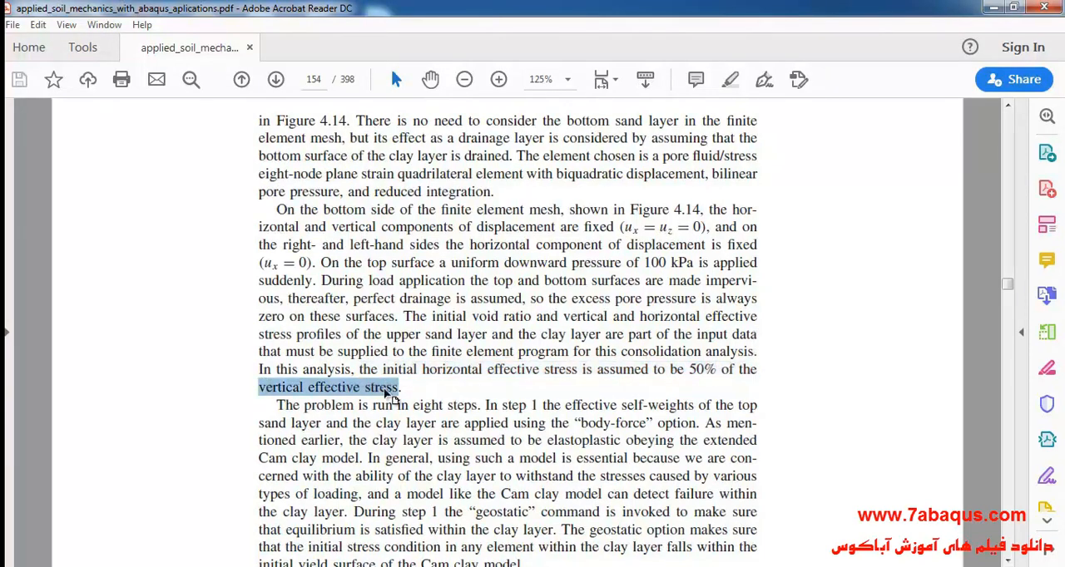
click(619, 367)
- Switch back to Abaqus/CAE, set lateral coefficient 1 to 0.5, accept the sand layer's geostatic field and reopen it to check its values
click(542, 566)
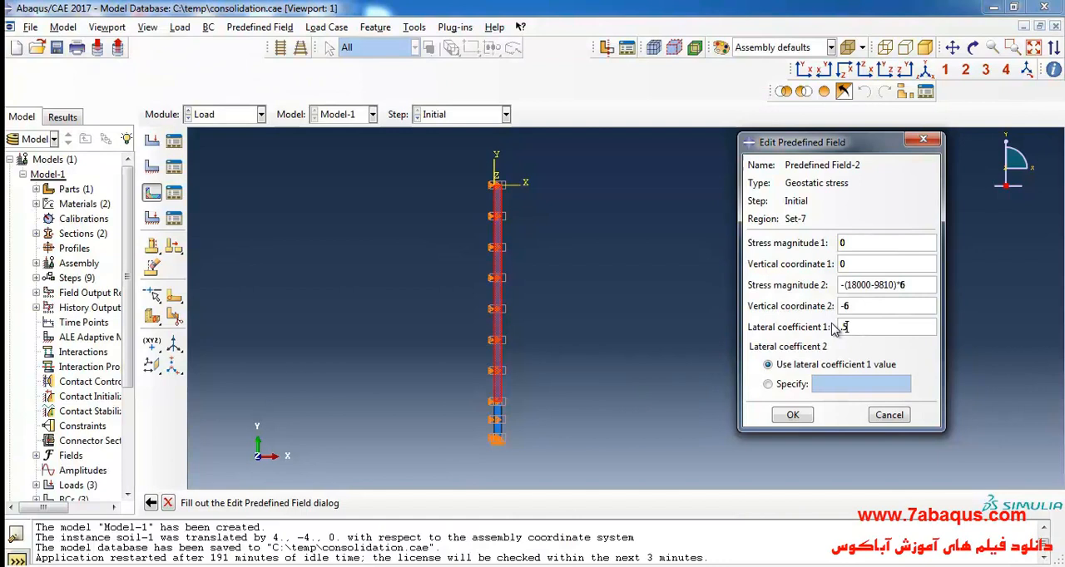
click(795, 415)
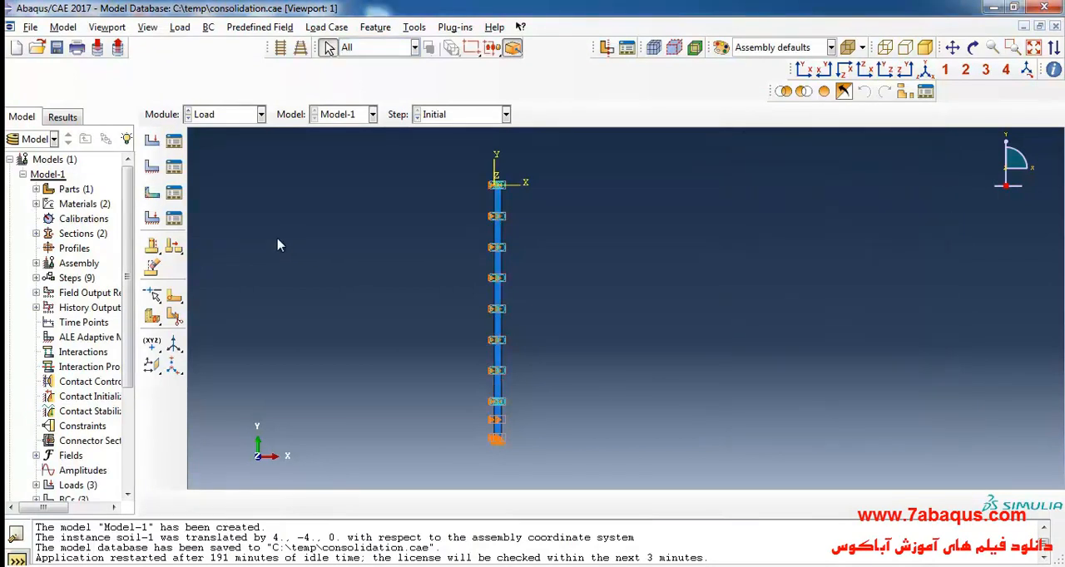
click(174, 192)
click(374, 198)
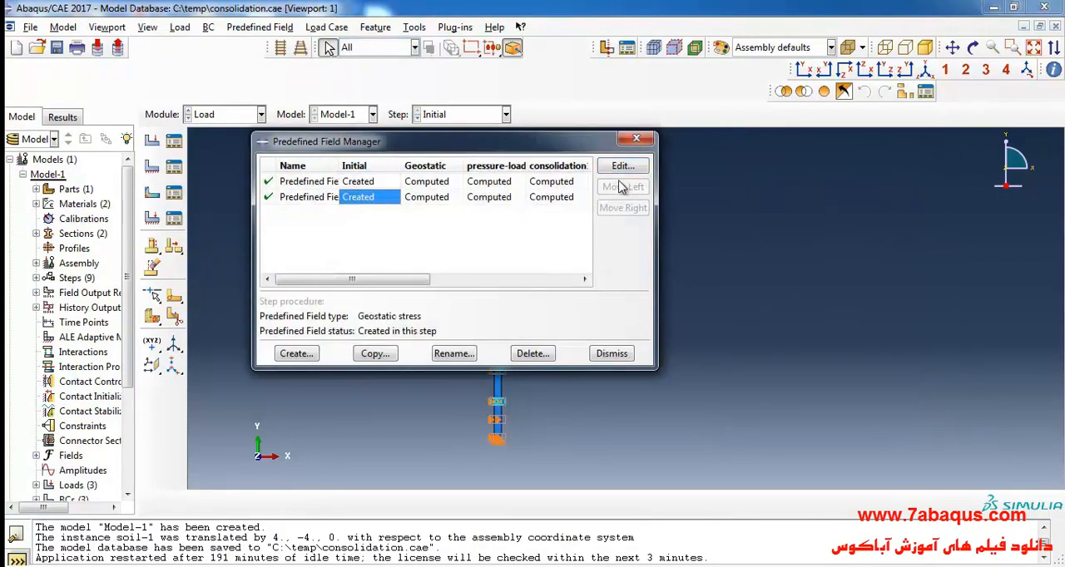
click(622, 167)
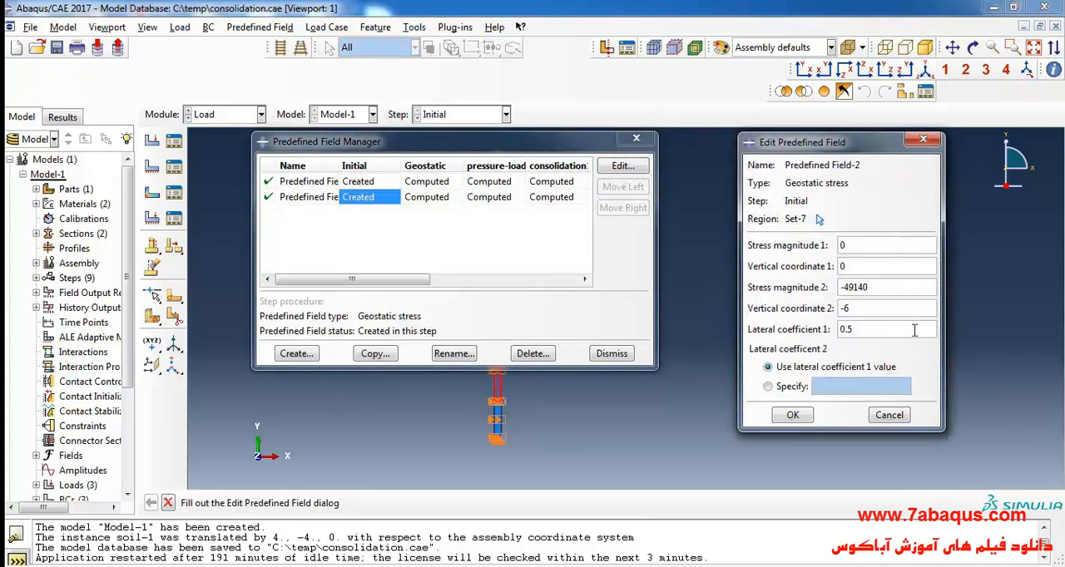
click(922, 140)
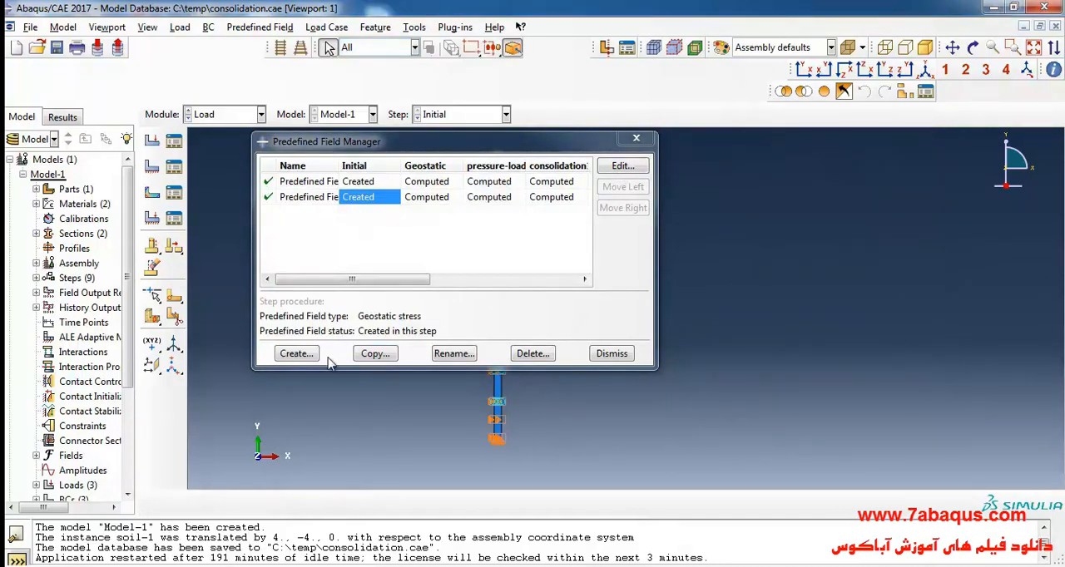
- Create a mechanical Geostatic stress predefined field in the Initial step on the lower clay layer
click(295, 354)
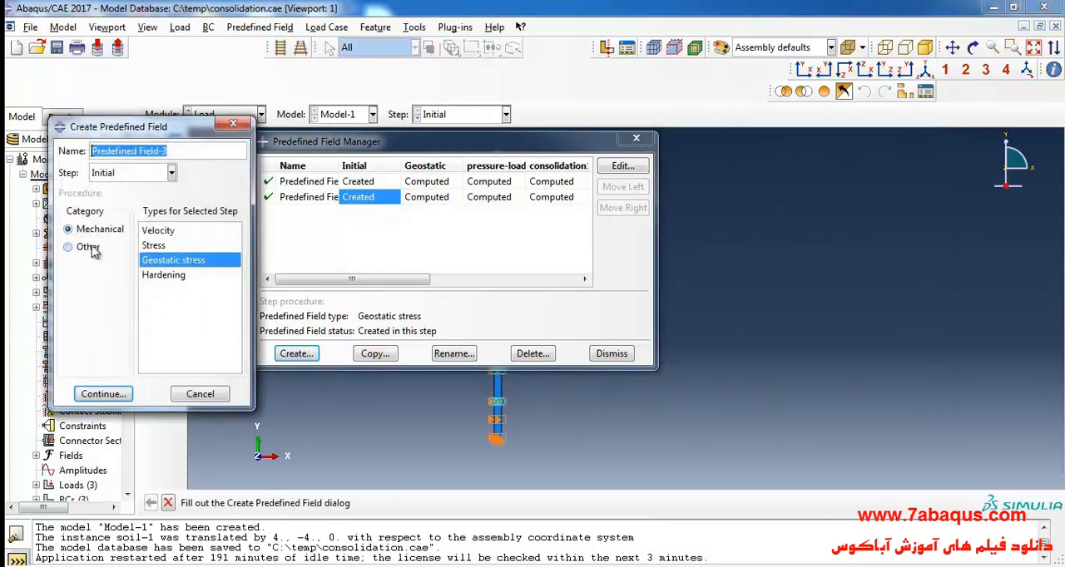
click(96, 395)
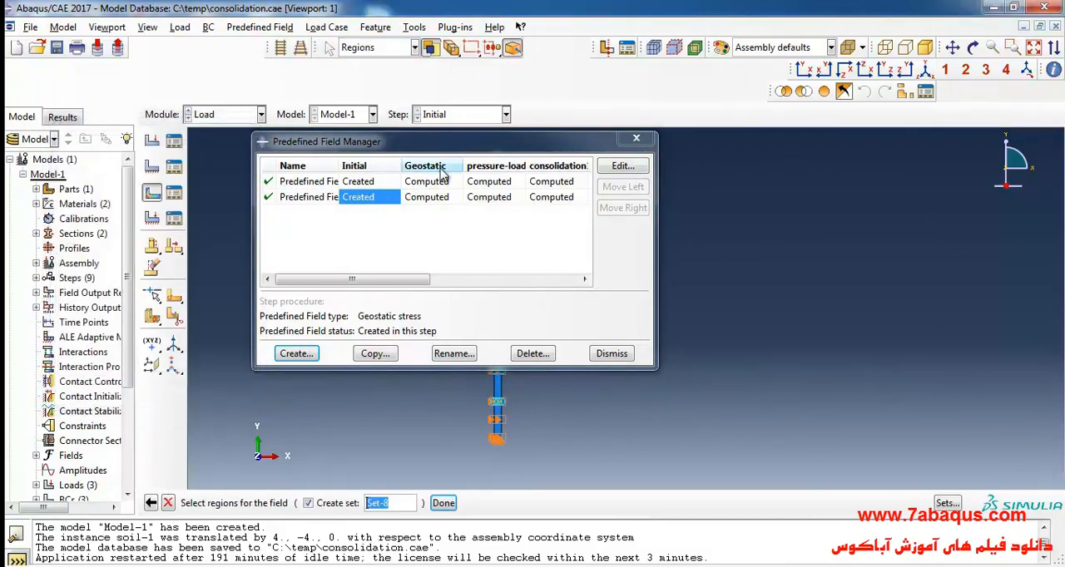
drag(439, 149, 252, 135)
scroll(936, 251, down, 4)
scroll(825, 284, up, 3)
scroll(627, 406, up, 3)
drag(535, 368, 595, 397)
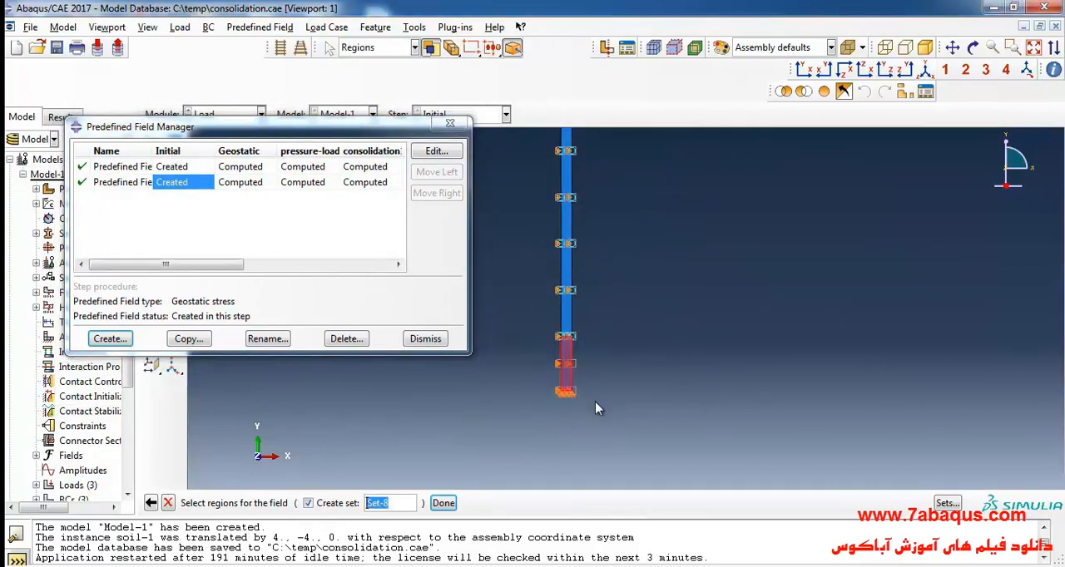
click(443, 502)
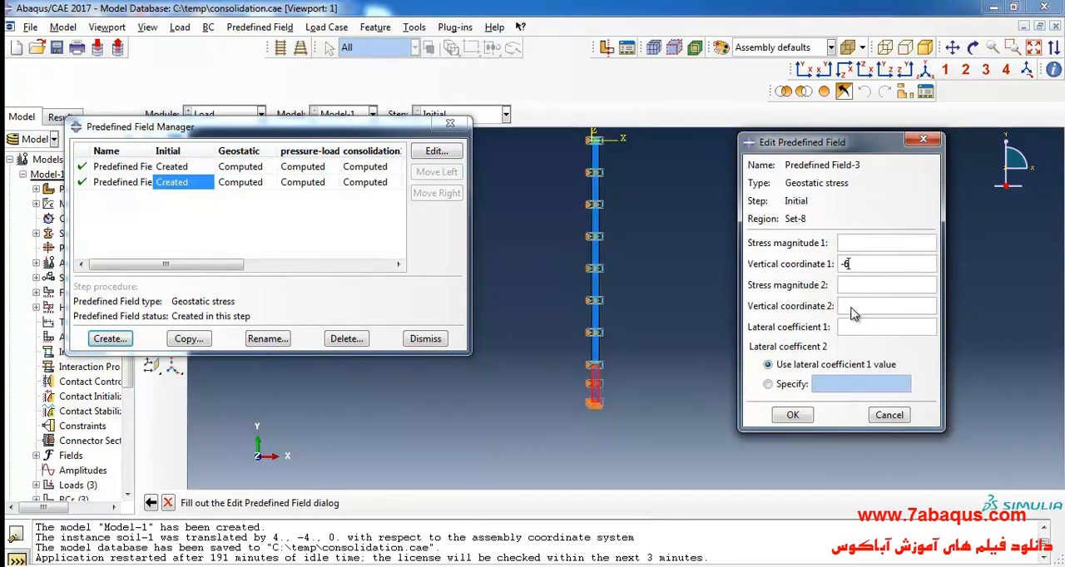
- Set the clay field's stress to -49140 at coordinate -6 and -49140-9190 at -7, with lateral coefficient 0.5, consulting the clay calculation in Windows Photo Viewer
click(849, 243)
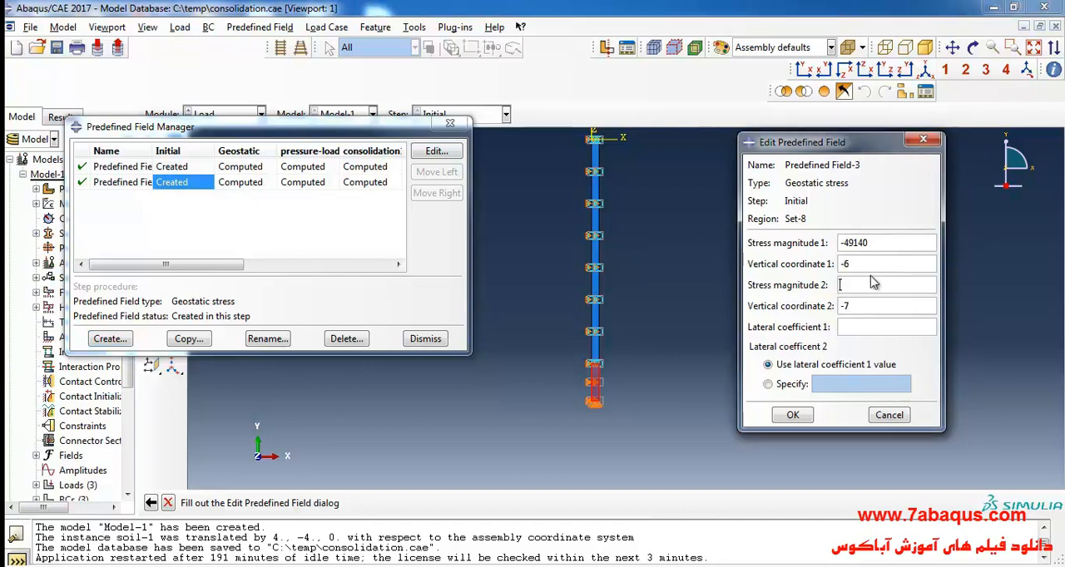
click(872, 283)
text(-49)
click(832, 566)
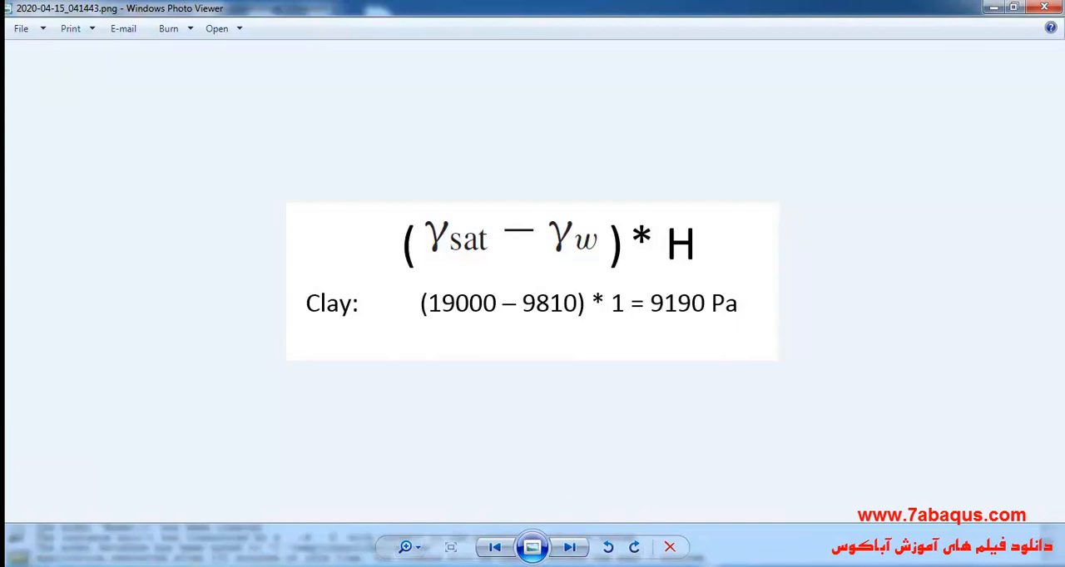
click(582, 566)
text(140-9190)
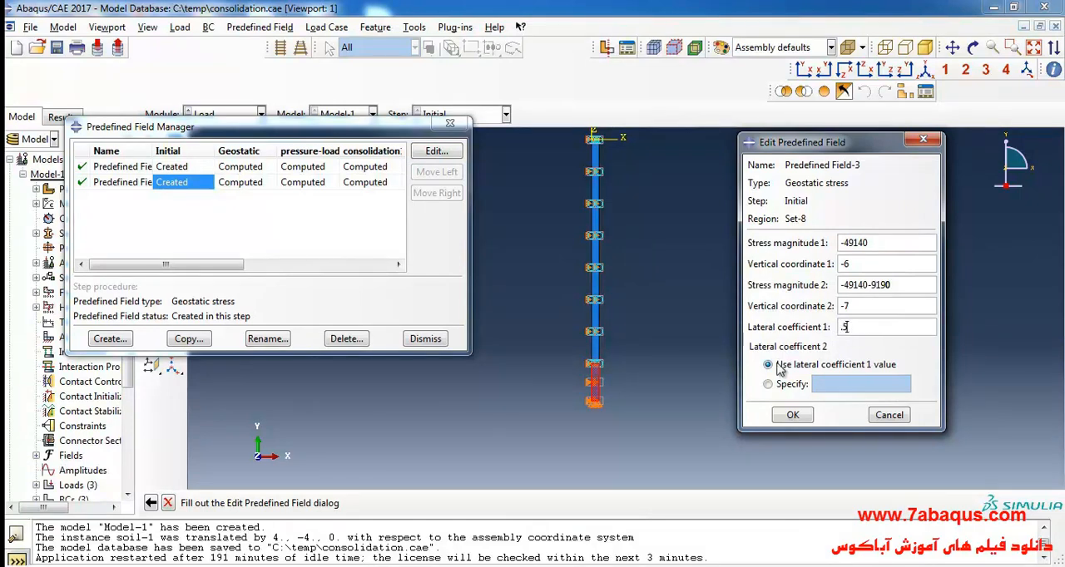
click(795, 415)
- Reopen the clay layer's geostatic stress field to review its values, and close the Predefined Field Manager
click(436, 153)
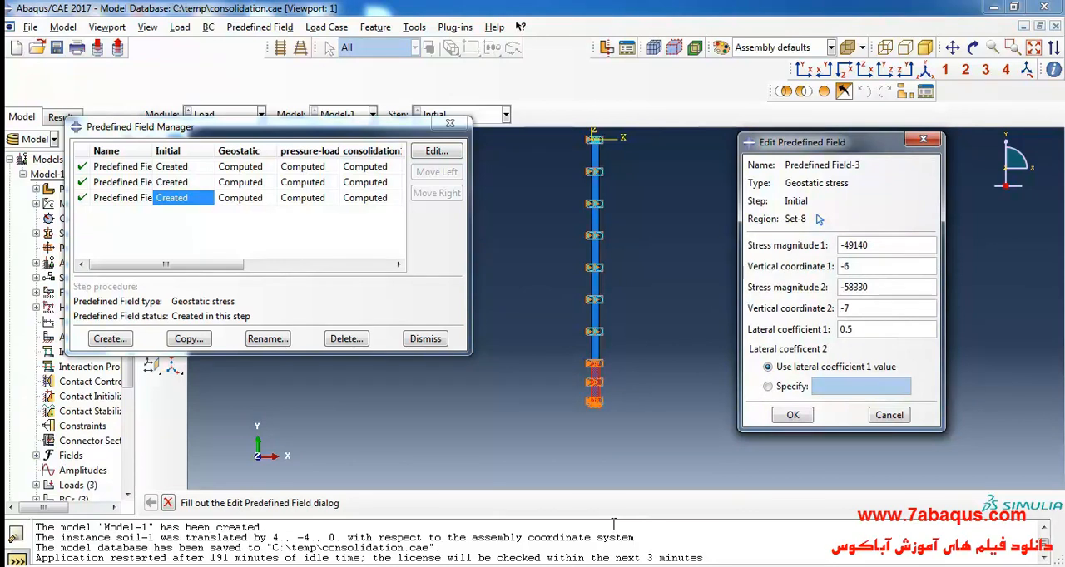
click(795, 416)
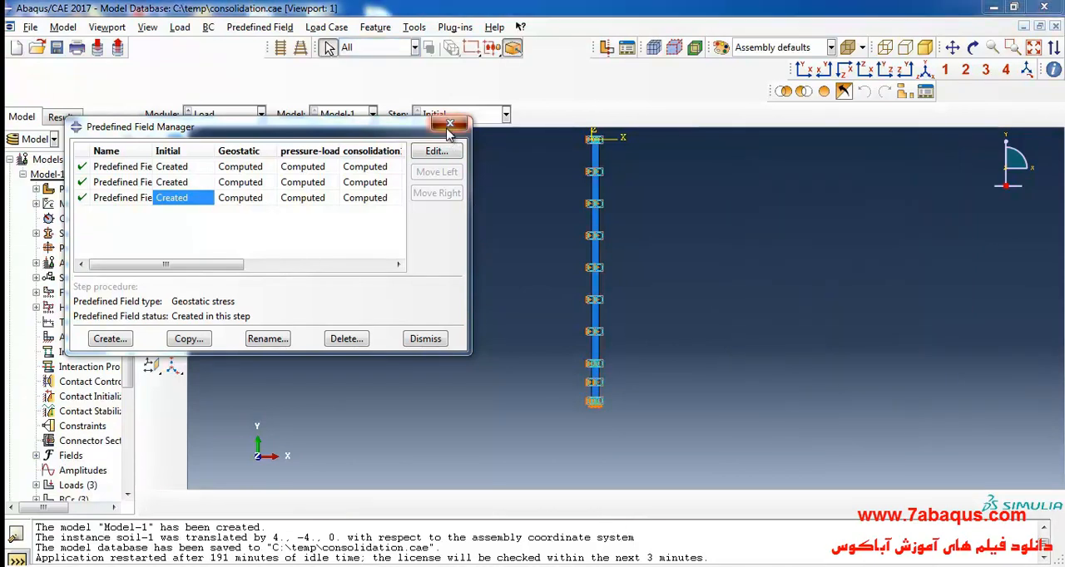
click(450, 124)
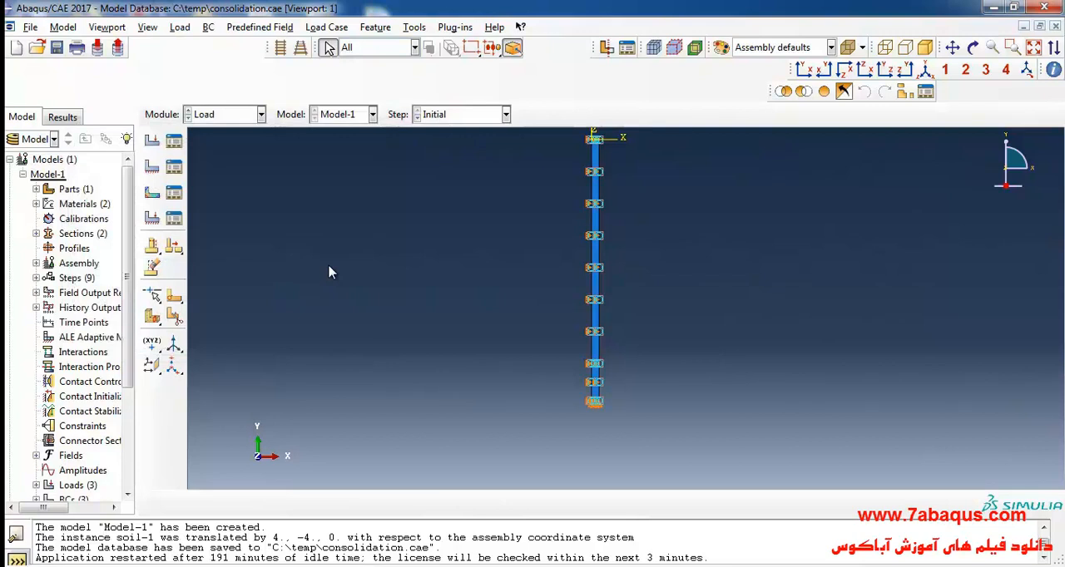
- Save the model database and switch to the Mesh module with the soil part as the object
click(57, 47)
click(215, 121)
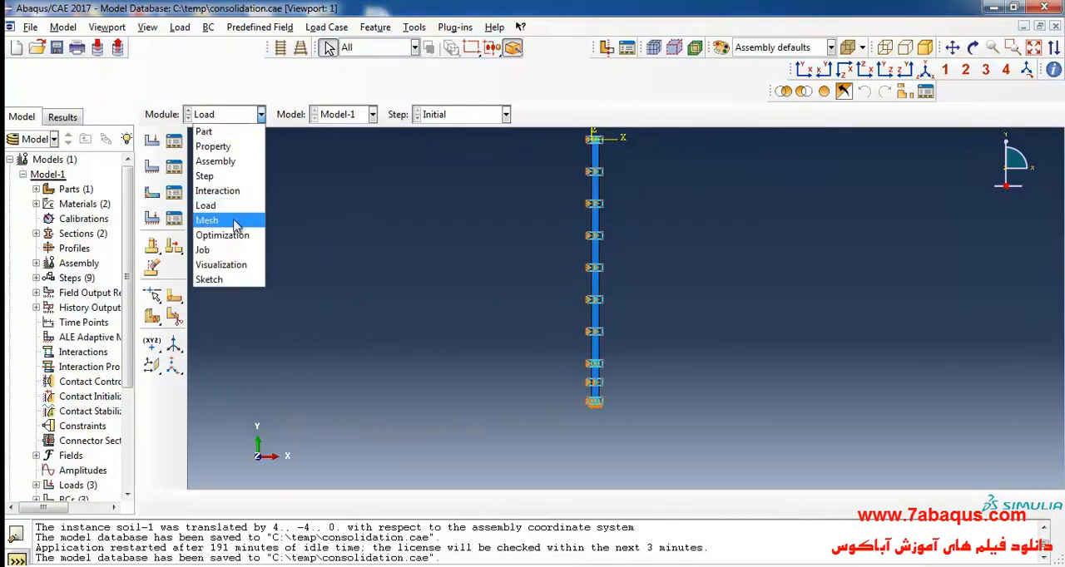
click(210, 223)
click(482, 114)
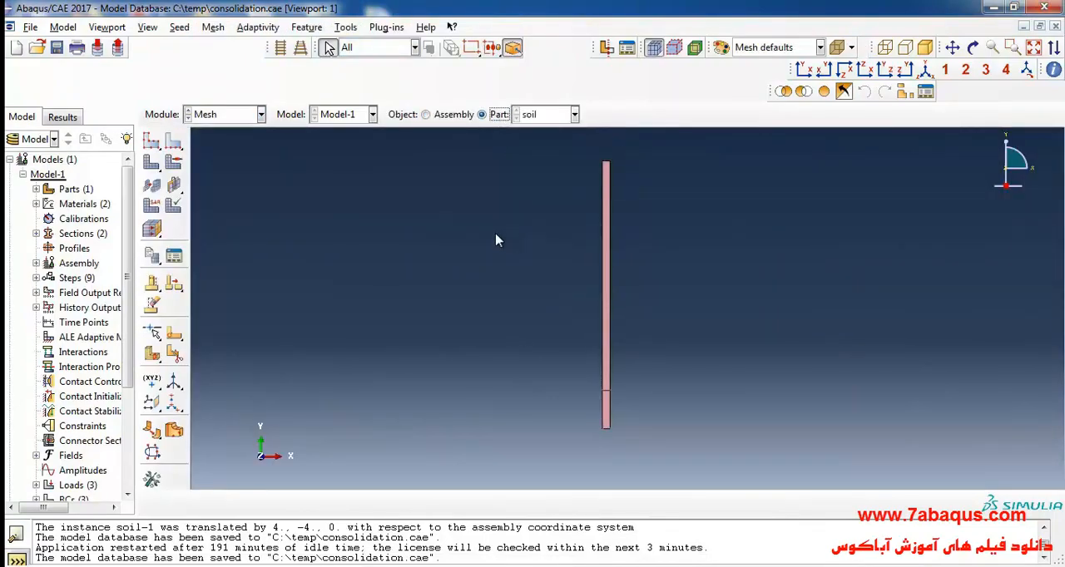
- Choose Standard, quadratic Pore Fluid/Stress elements with reduced integration as the element type for both soil regions
click(161, 210)
drag(522, 209, 753, 488)
click(492, 504)
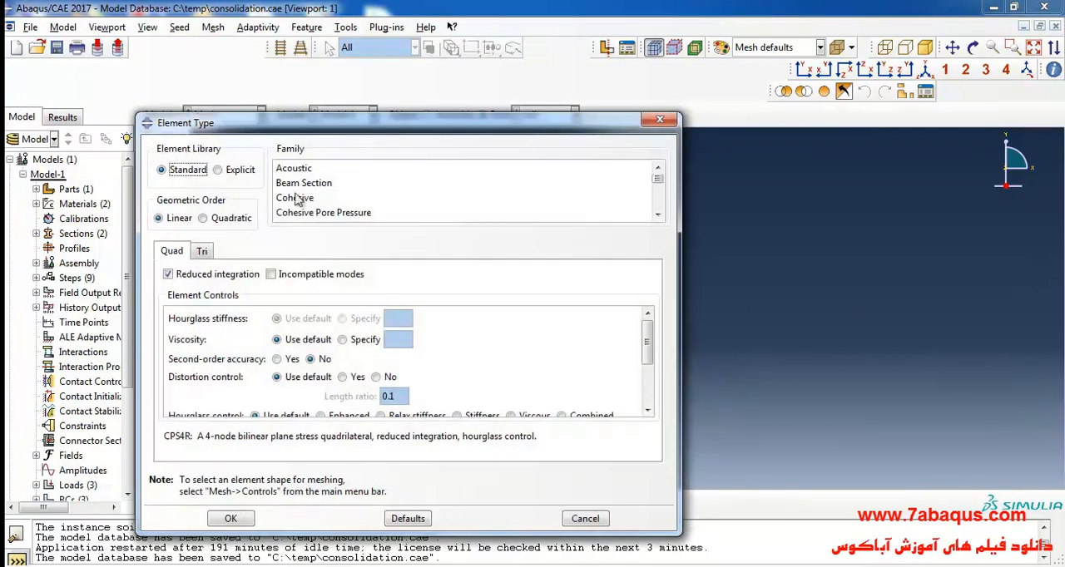
scroll(325, 197, down, 3)
click(335, 202)
scroll(337, 212, down, 1)
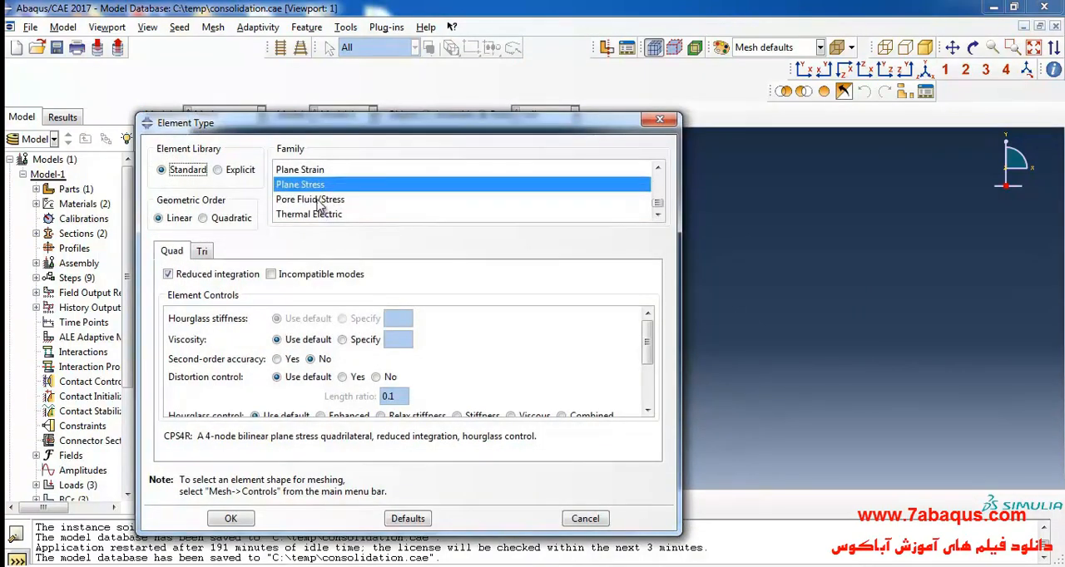
click(324, 202)
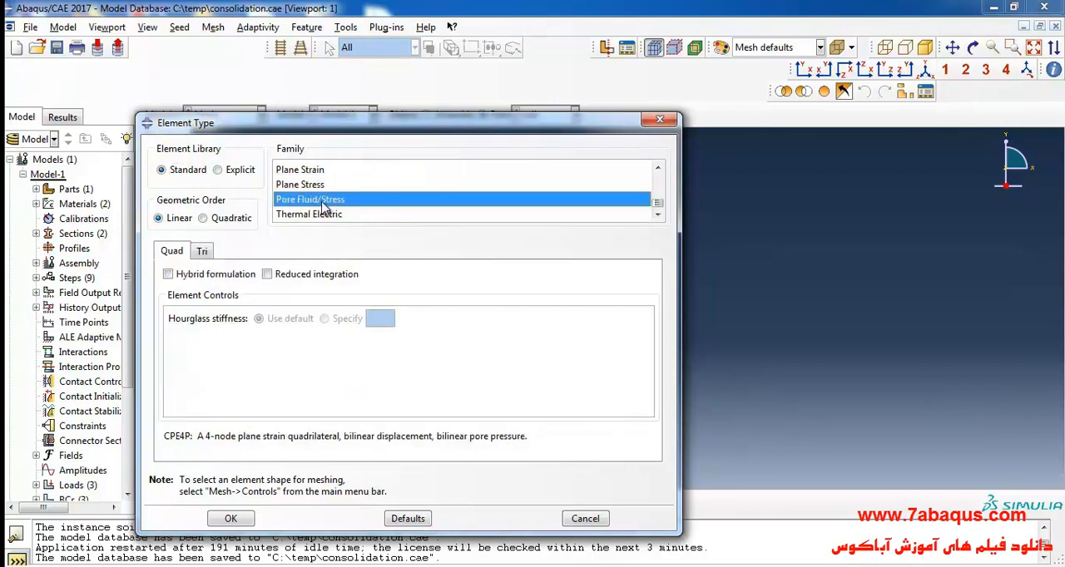
click(234, 220)
click(274, 275)
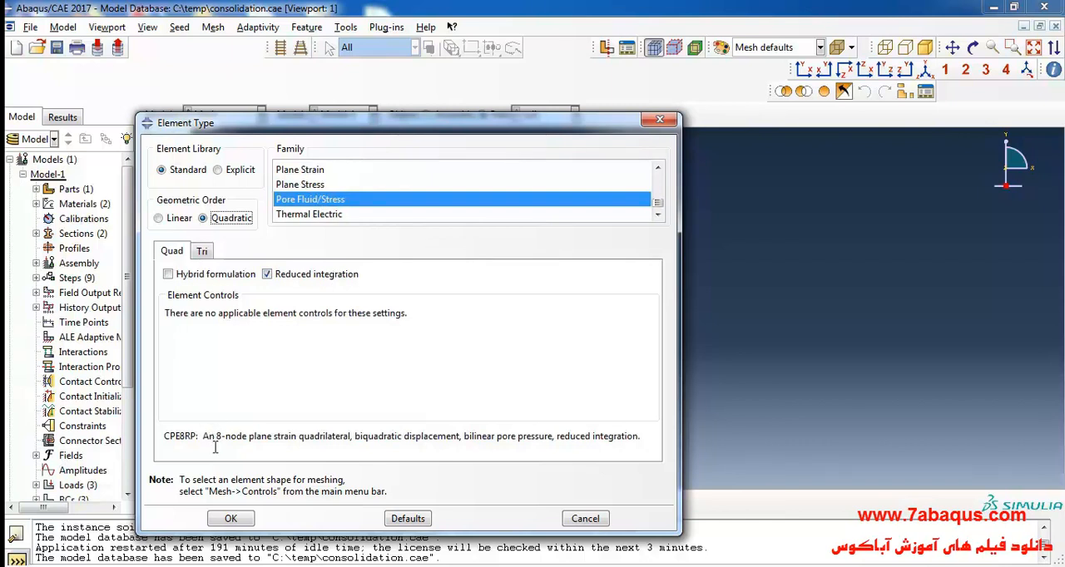
- Highlight the element code CPE8RP and the words "pore pressure" in its description, and accept the element type
drag(165, 438, 194, 439)
click(279, 451)
drag(165, 437, 185, 436)
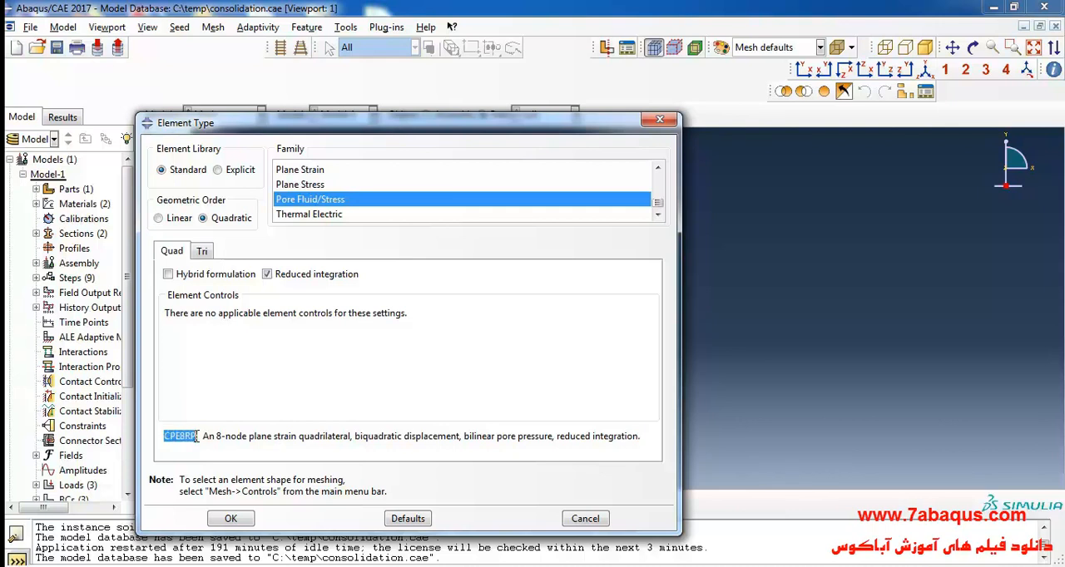
click(289, 449)
drag(496, 439, 553, 439)
click(503, 436)
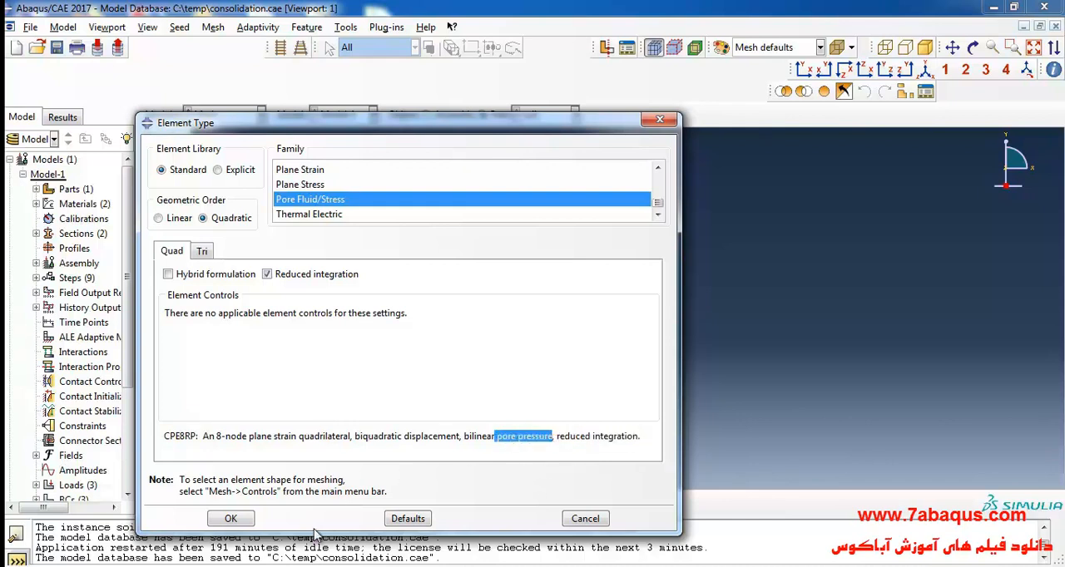
click(248, 515)
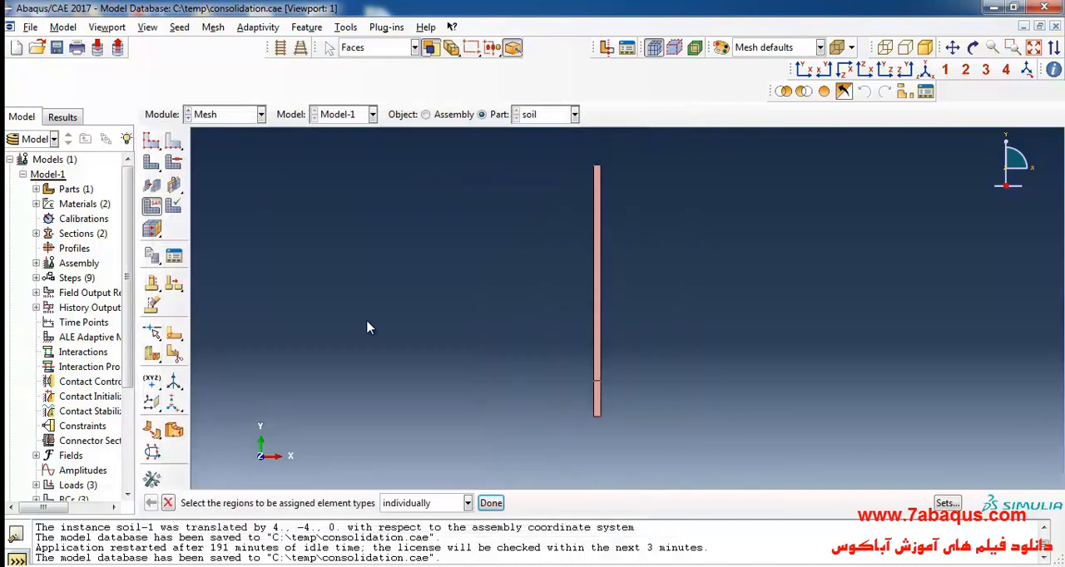
- Assign mesh controls with Quad element shape and the Structured technique to both soil regions
click(174, 163)
drag(522, 199, 709, 484)
click(485, 504)
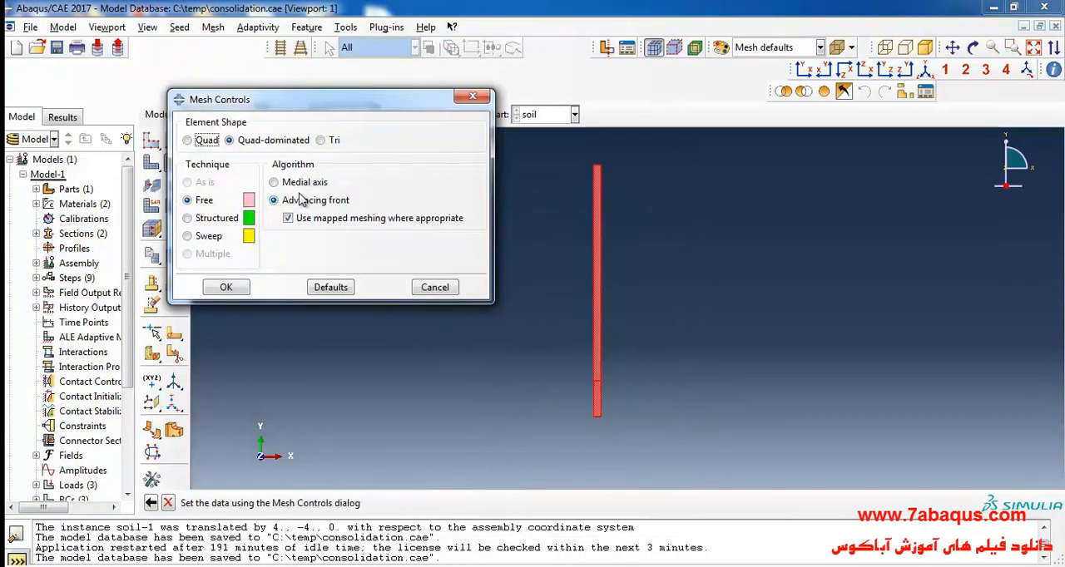
click(208, 219)
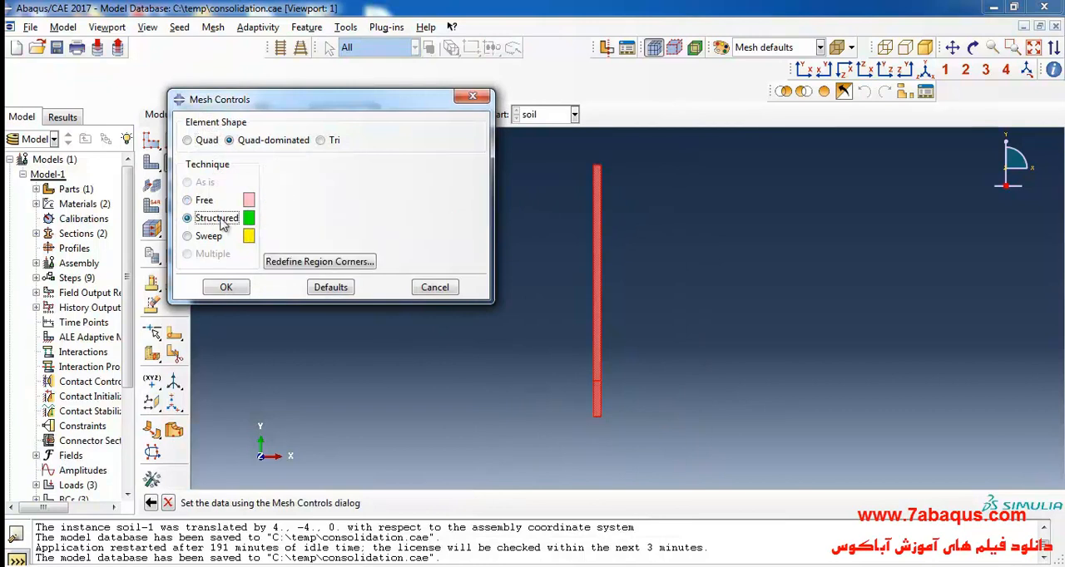
click(205, 139)
click(226, 287)
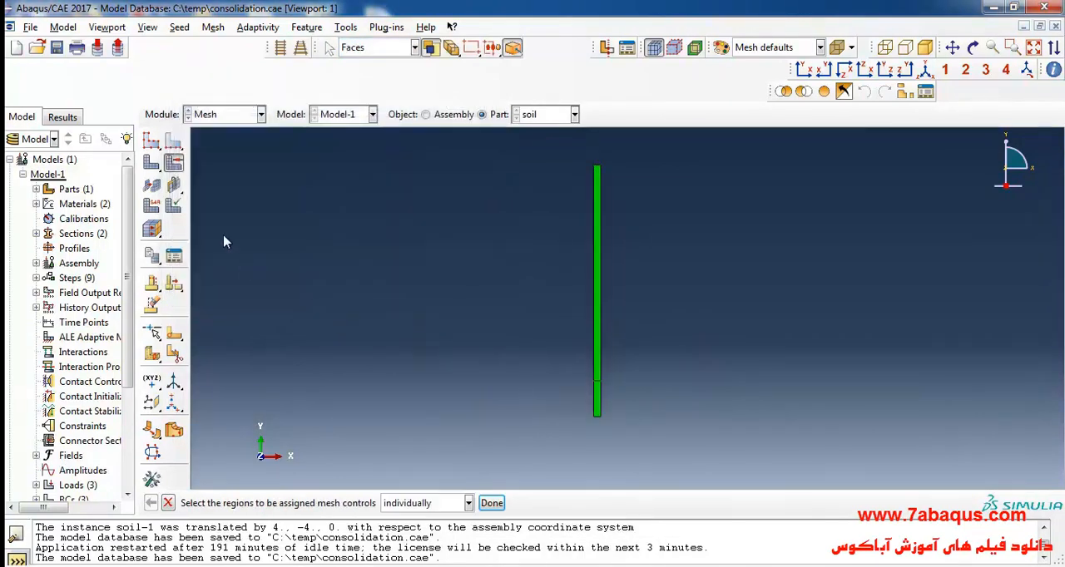
- Pick the short horizontal edges at the top, layer interface and base of the soil column for local seeding
click(174, 143)
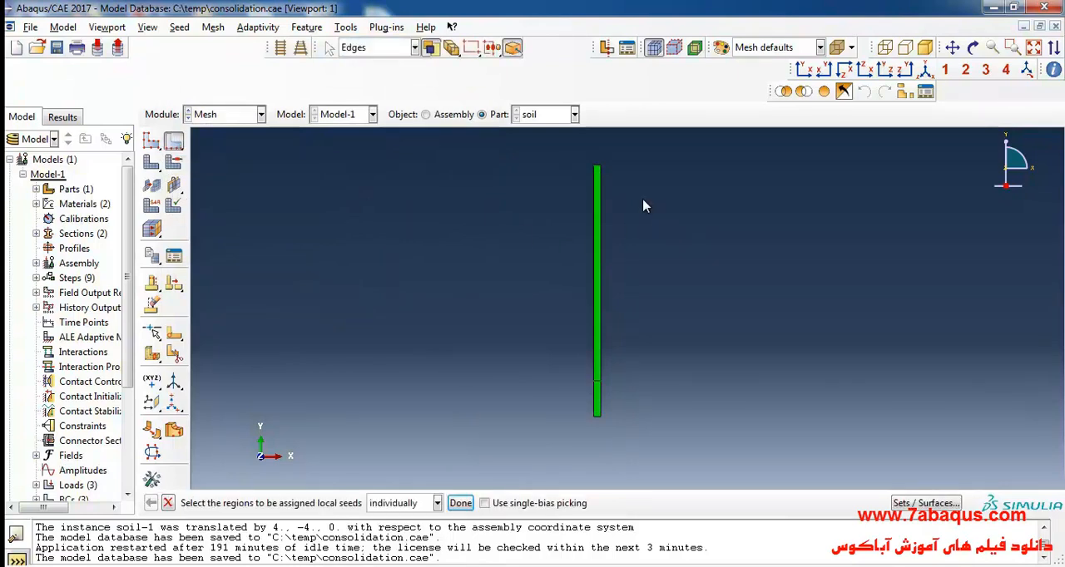
scroll(643, 206, up, 1)
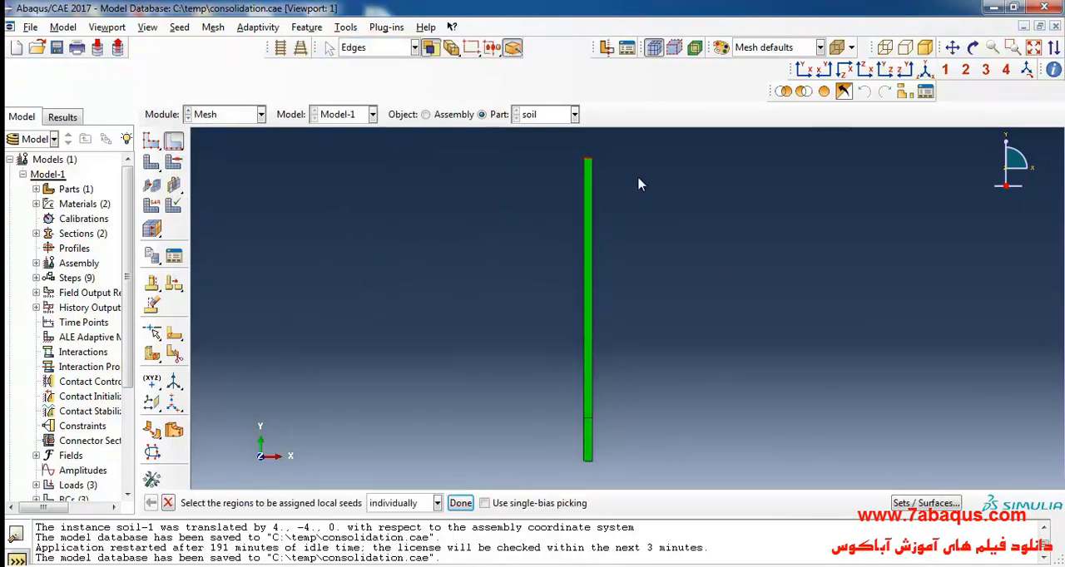
scroll(632, 185, down, 2)
scroll(628, 341, up, 3)
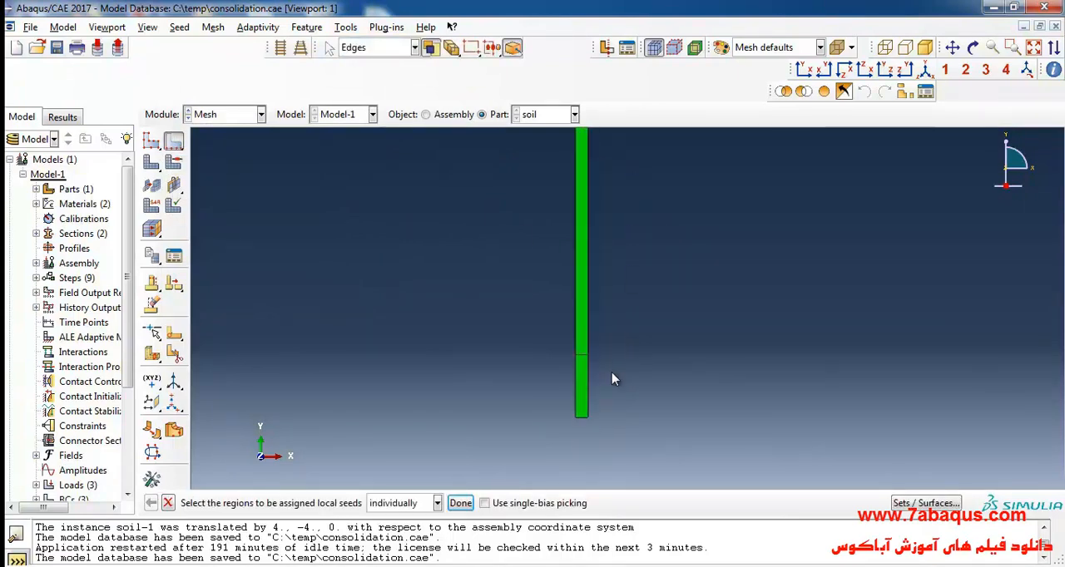
click(583, 417)
click(460, 502)
- Switch to the textbook PDF in Acrobat Reader, find the plane strain mesh description and highlight the words "one element"
click(454, 565)
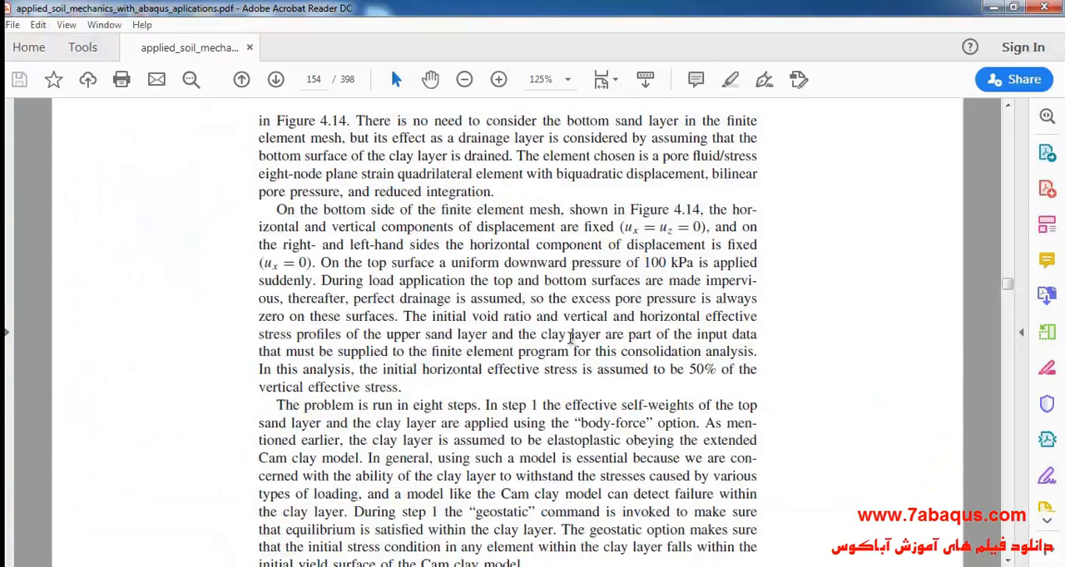
scroll(522, 319, up, 3)
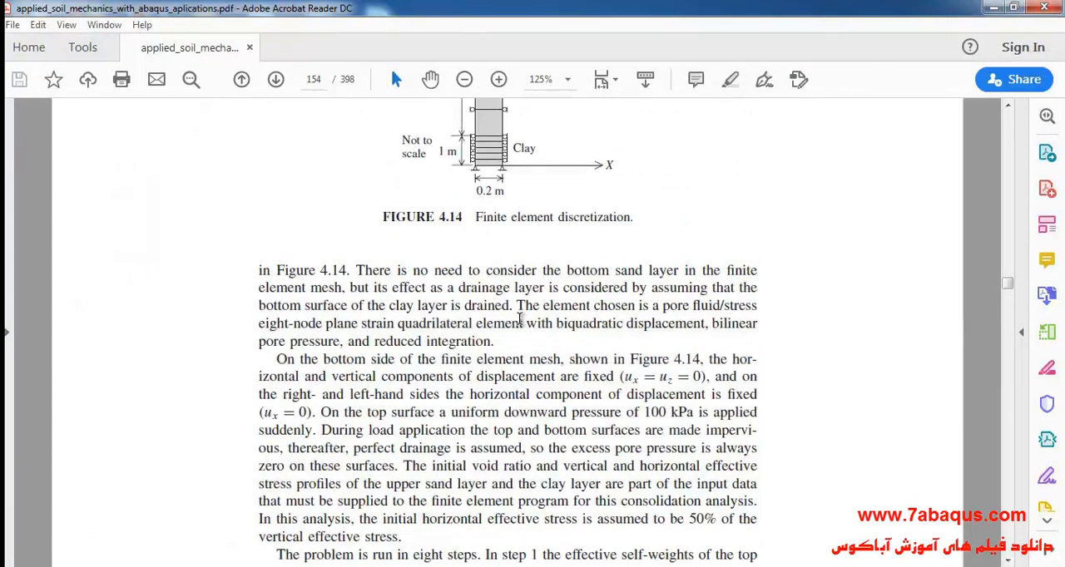
scroll(520, 320, down, 1)
scroll(519, 301, up, 14)
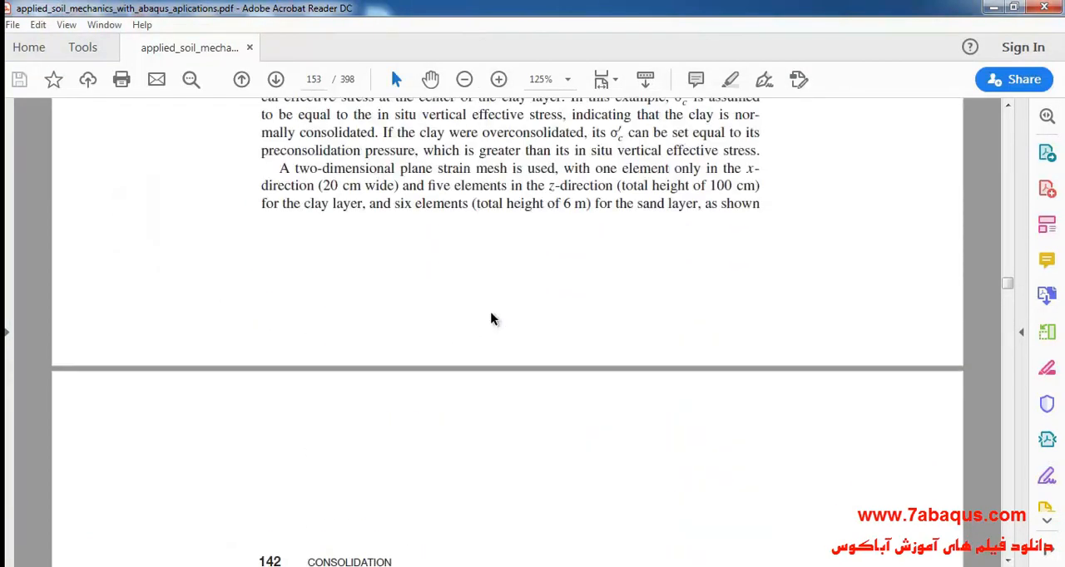
scroll(491, 319, up, 3)
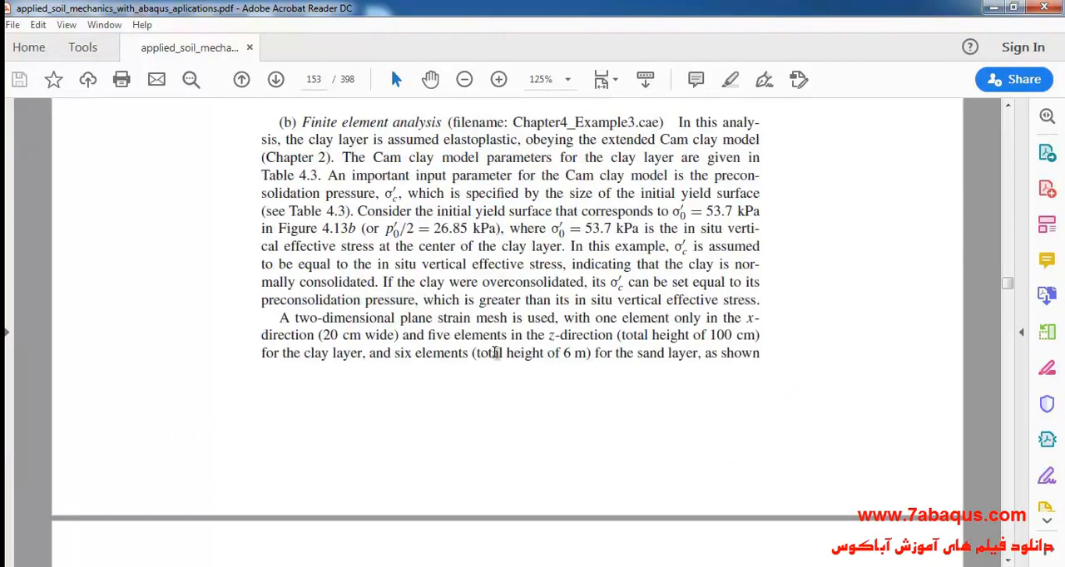
drag(578, 320, 314, 336)
click(319, 337)
drag(595, 318, 665, 321)
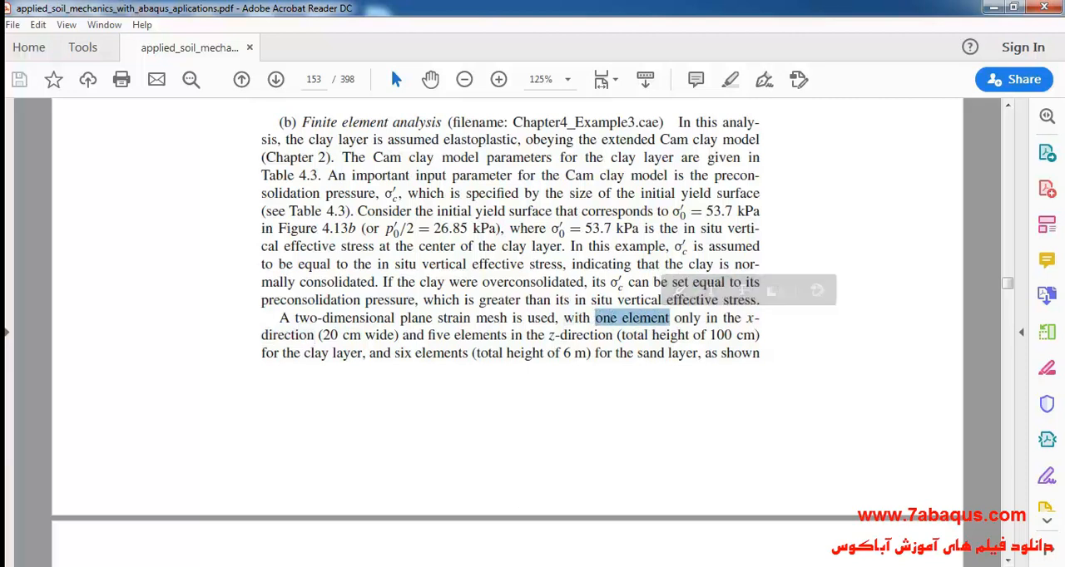
- Return to Abaqus/CAE and seed the picked horizontal edges by number with 1 element and no bias
key(alt+Tab)
click(162, 218)
double_click(237, 263)
text(1)
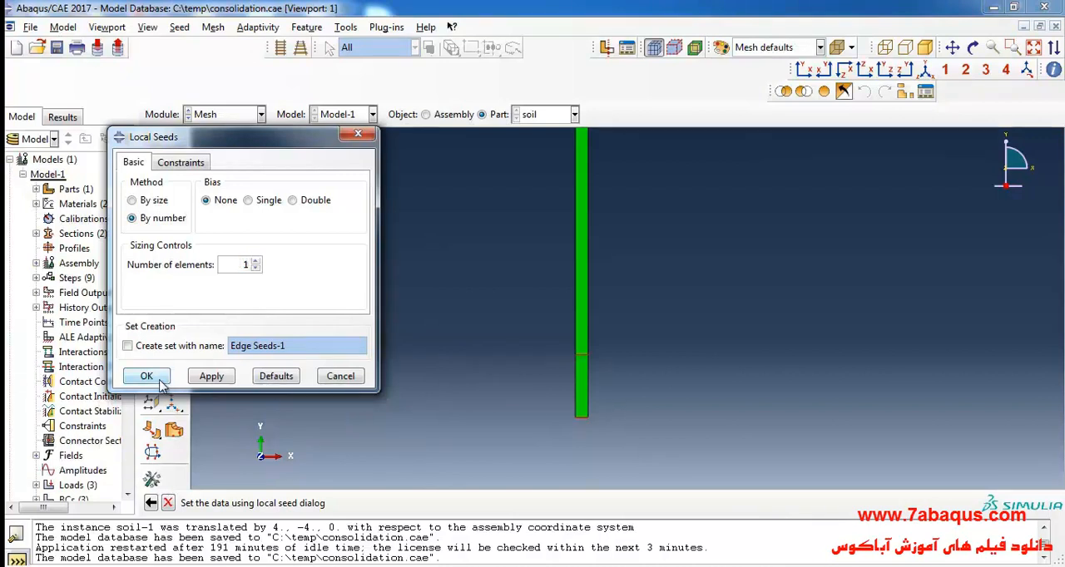
click(147, 376)
- Seed the sand layer's two vertical edges by number with 6 elements, highlighting the matching sand layer phrase in the textbook PDF
scroll(432, 418, up, 3)
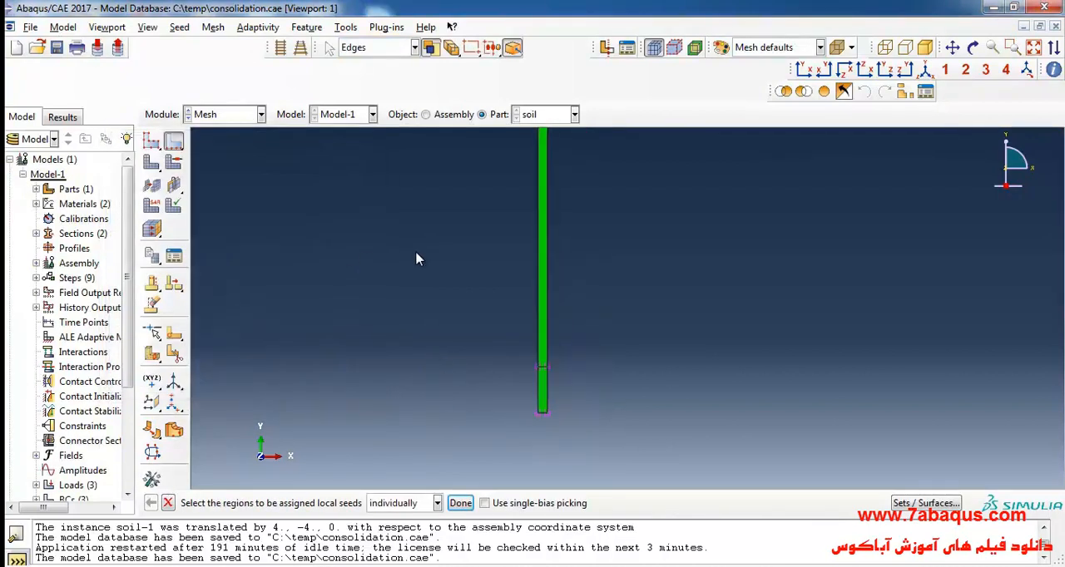
drag(487, 250, 715, 229)
click(460, 502)
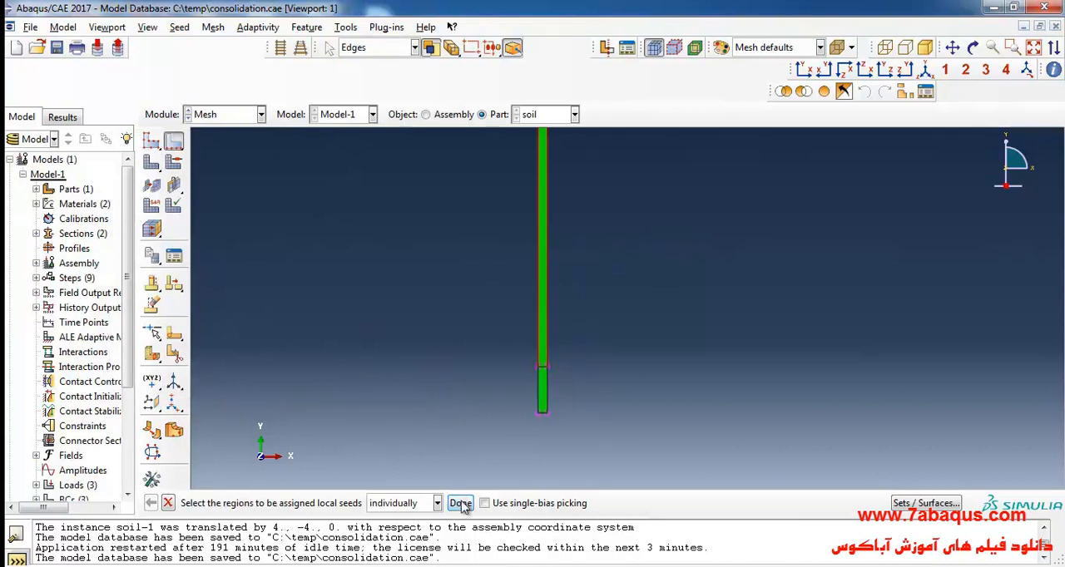
key(alt+Tab)
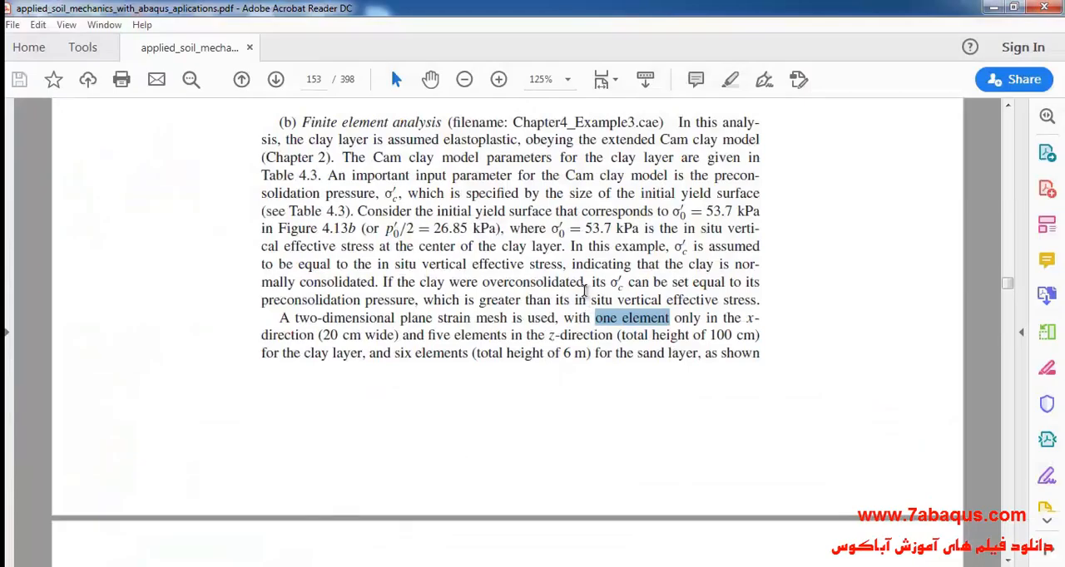
click(565, 356)
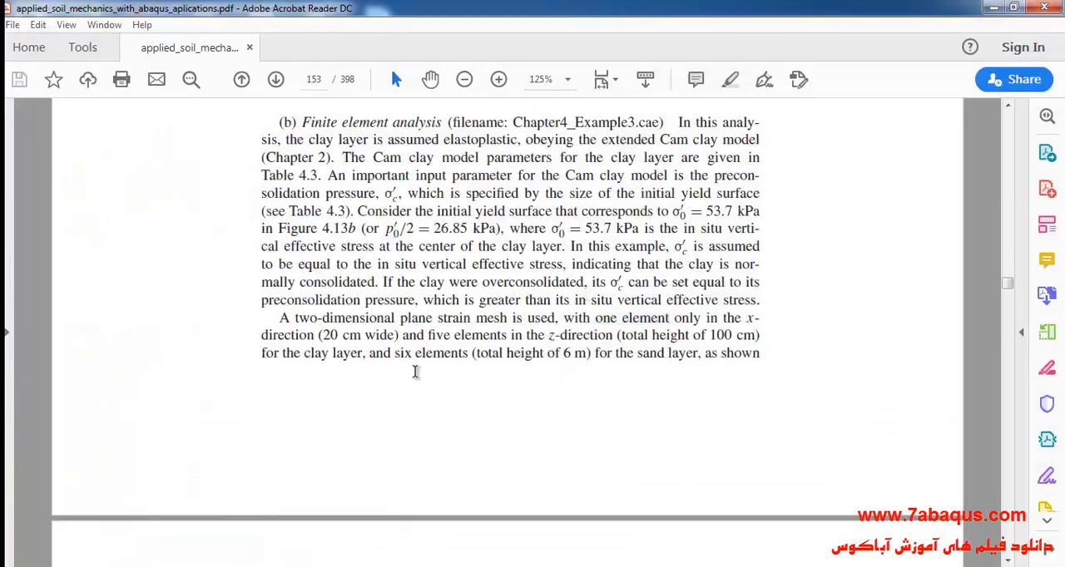
drag(393, 357, 681, 352)
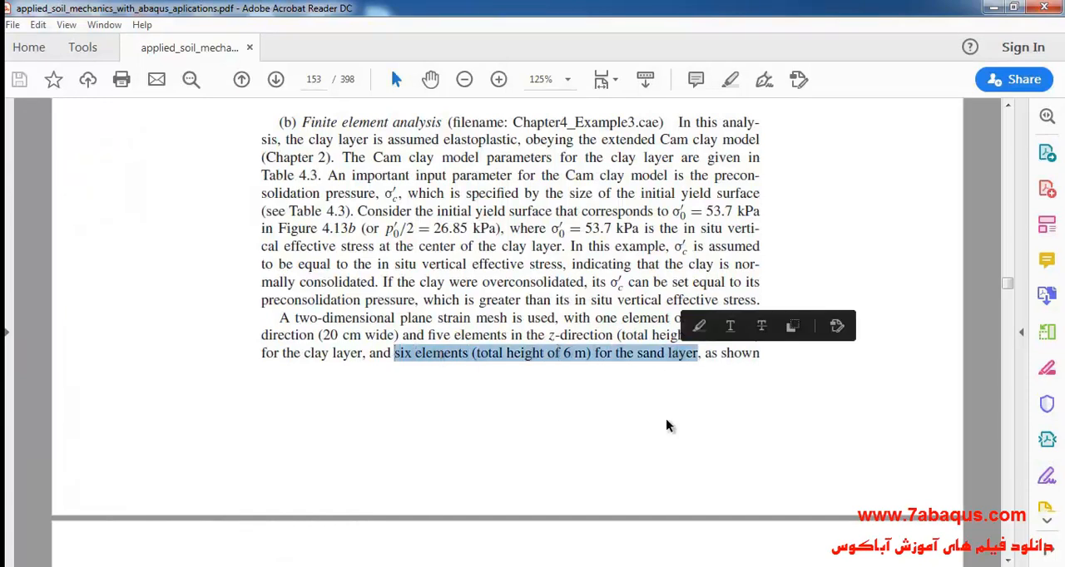
key(alt+Tab)
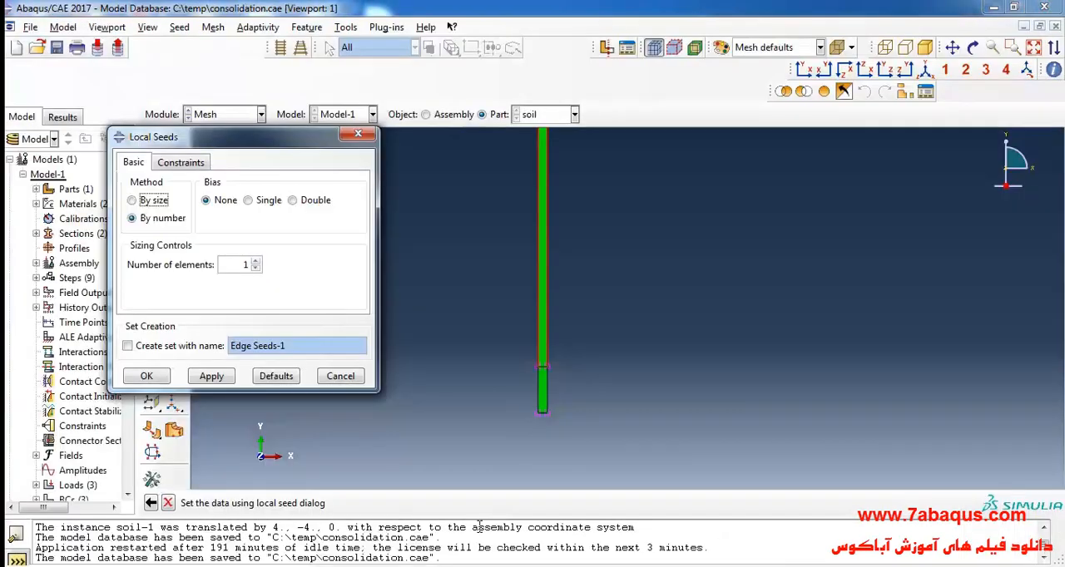
click(242, 264)
click(148, 376)
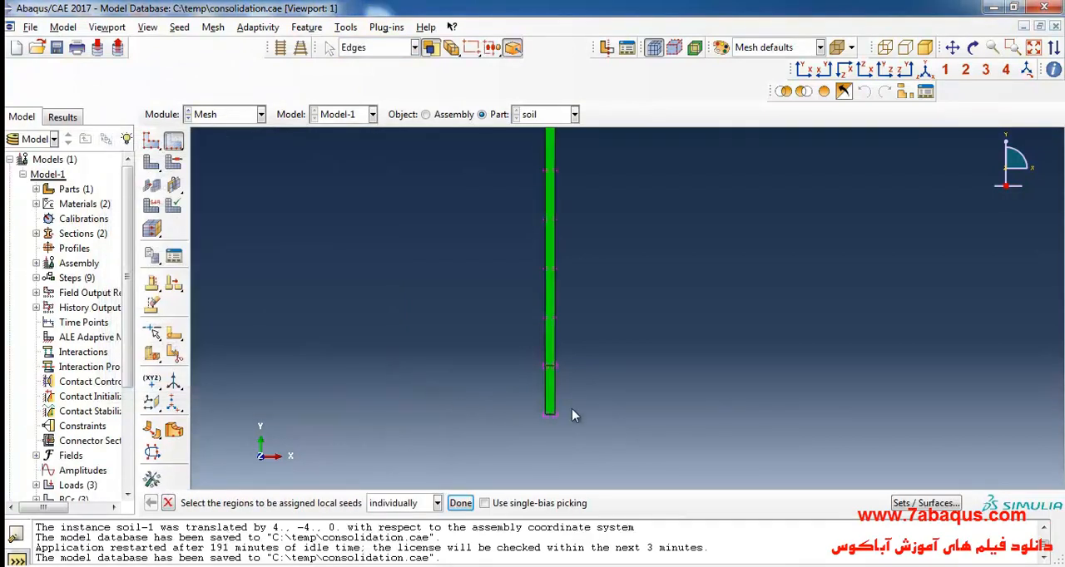
- Seed both vertical edges of the lower clay layer densely by number and mesh the soil part
click(550, 391)
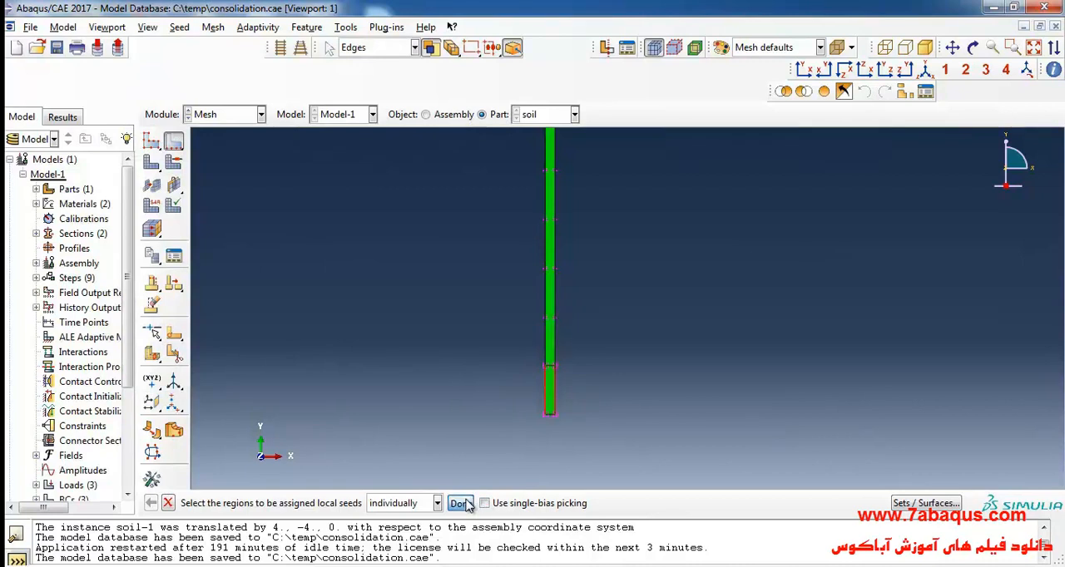
click(460, 502)
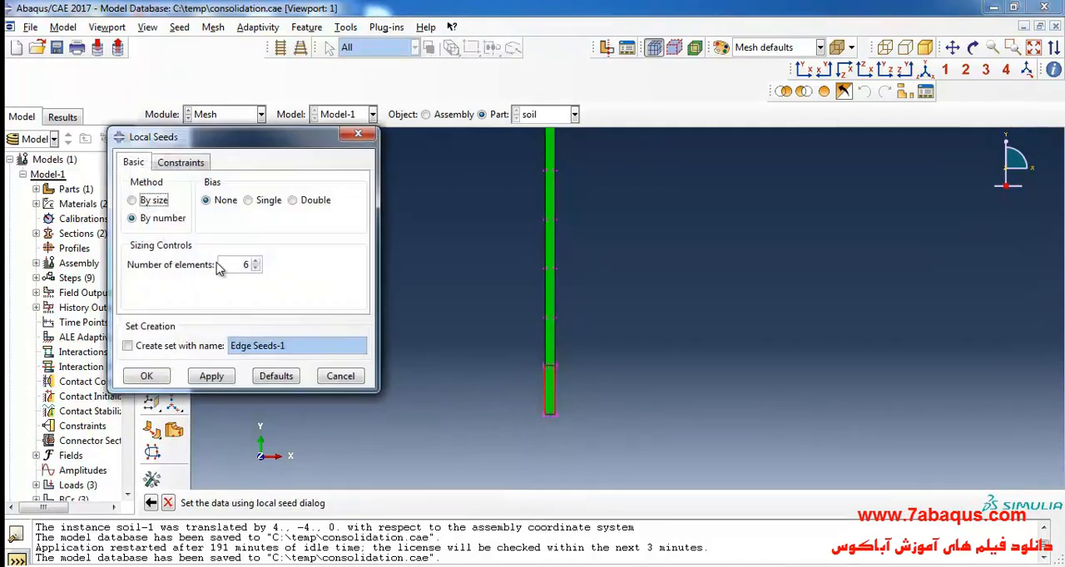
double_click(237, 270)
click(146, 376)
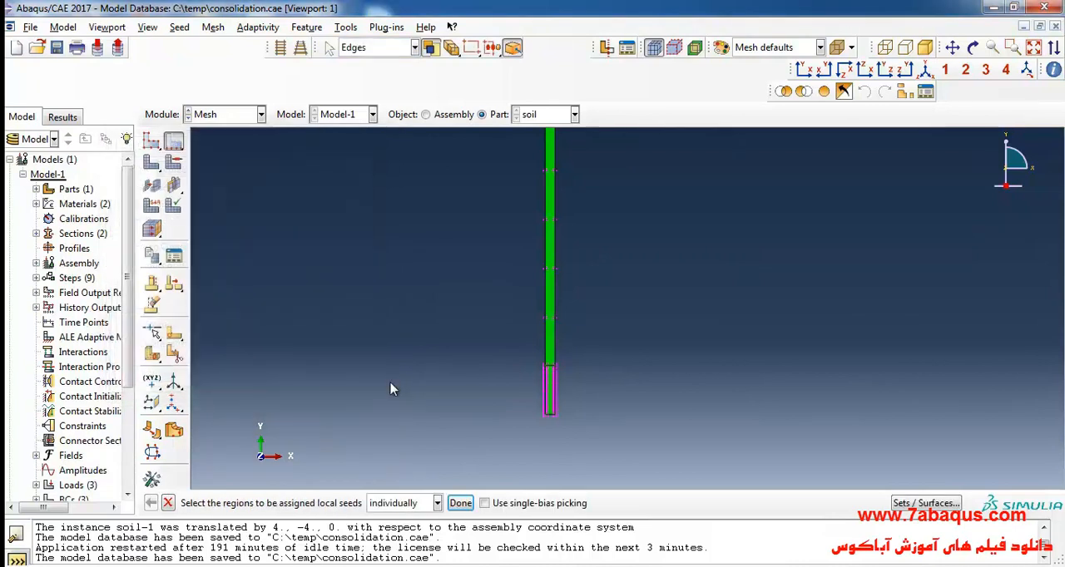
click(151, 162)
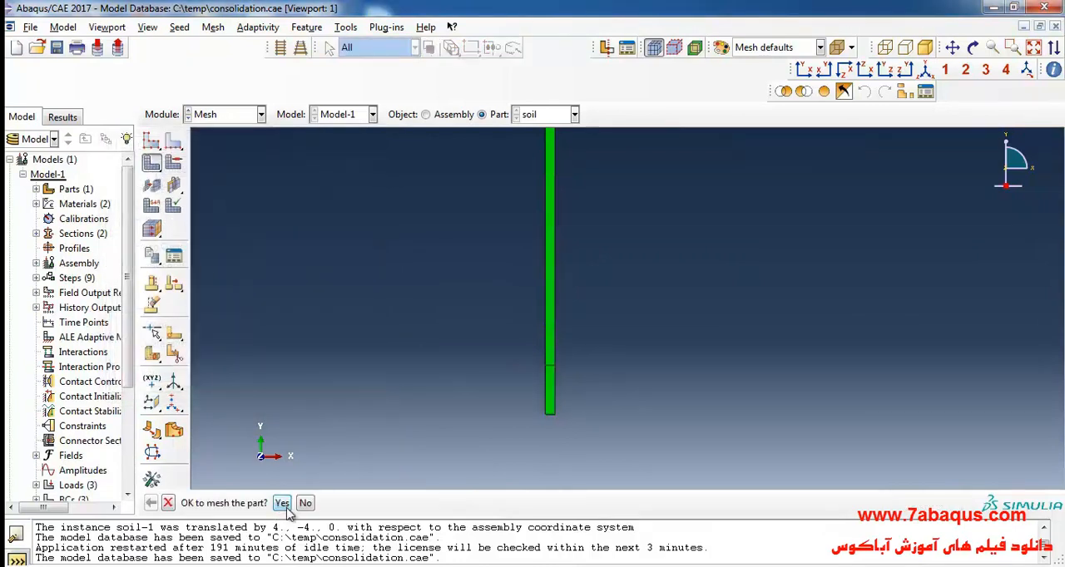
middle_click(600, 389)
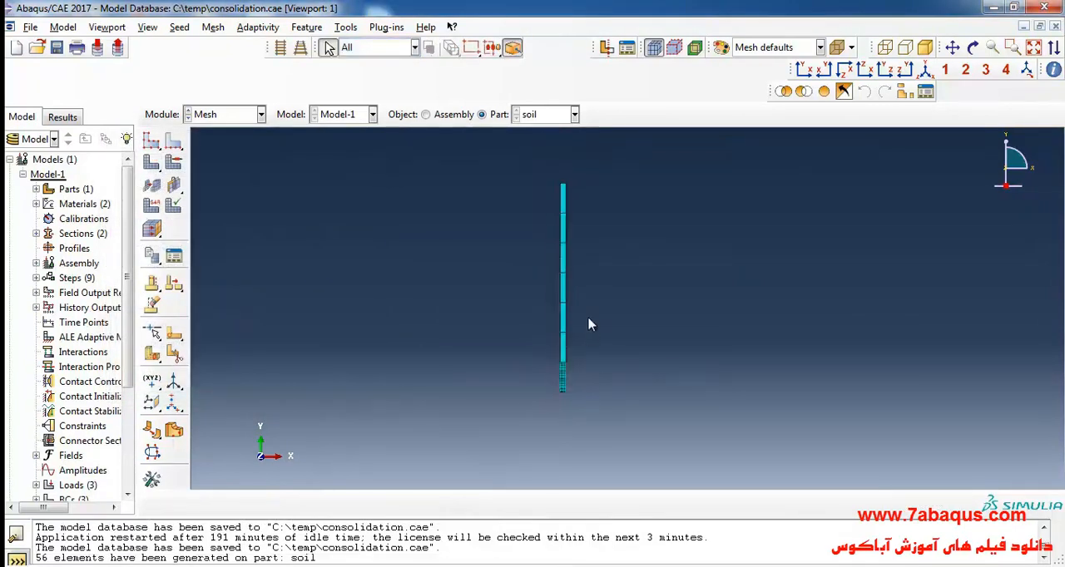
- Examine the element layout of the meshed column in the dense clay layer and the coarser sand layer
scroll(581, 392, up, 5)
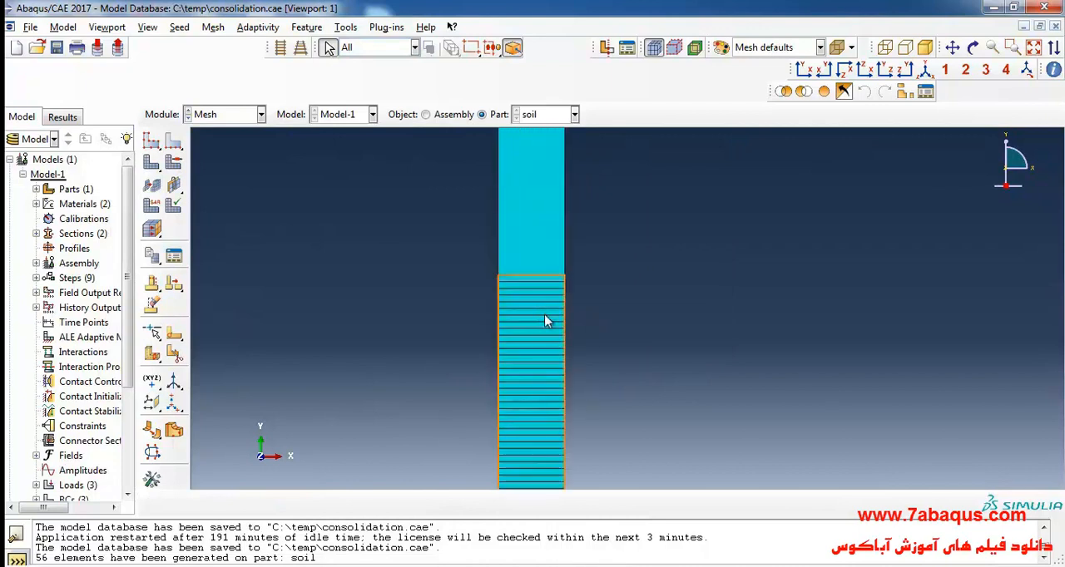
scroll(556, 324, down, 2)
scroll(570, 354, up, 4)
scroll(571, 354, down, 4)
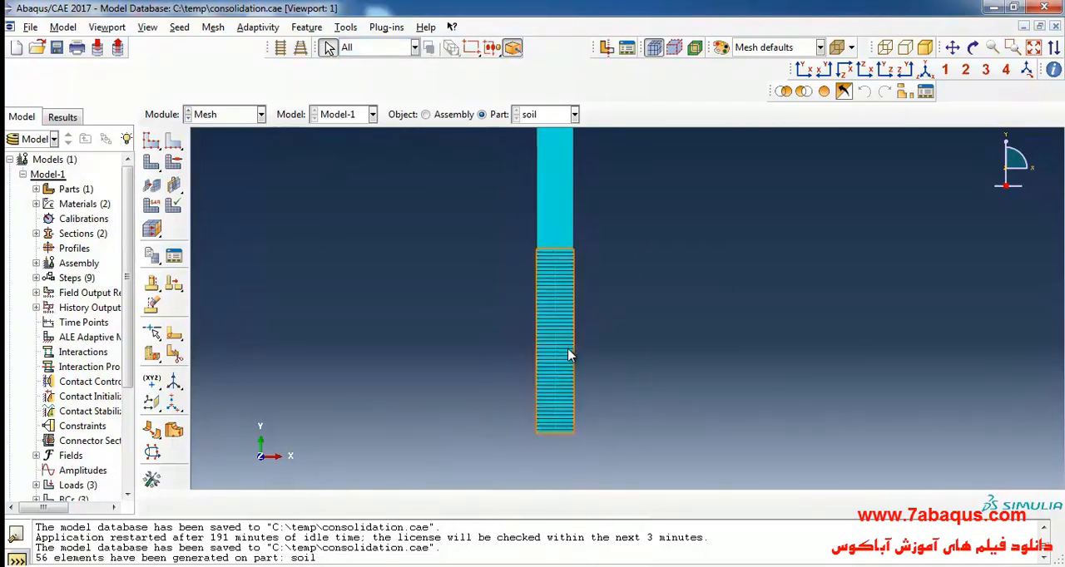
scroll(584, 429, down, 3)
scroll(538, 374, up, 2)
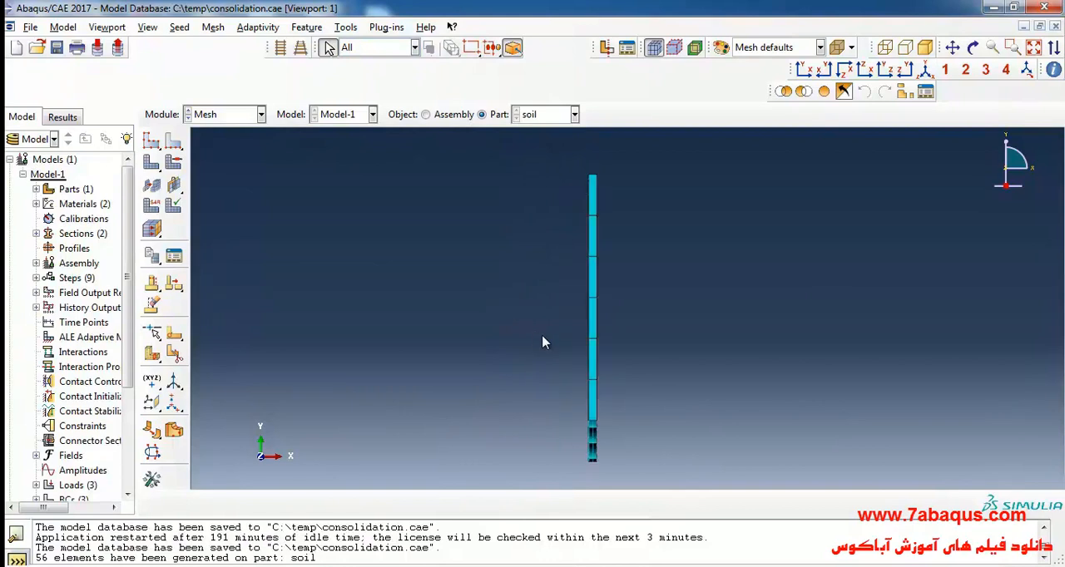
scroll(424, 264, down, 2)
scroll(439, 266, up, 1)
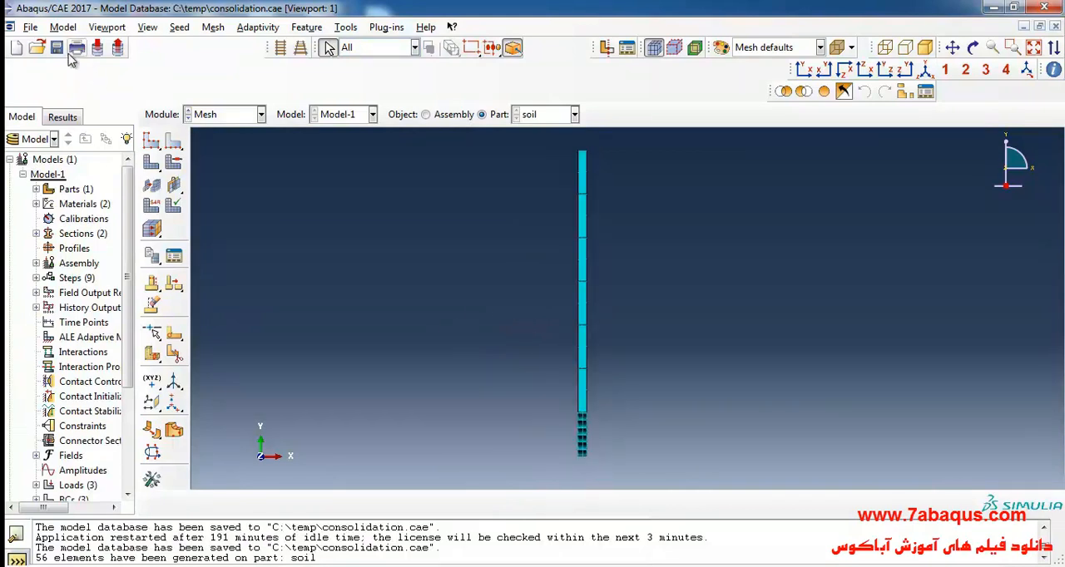
- Save the model database and create a job named NC-clay-layer from Model-1 in the Job module
click(221, 115)
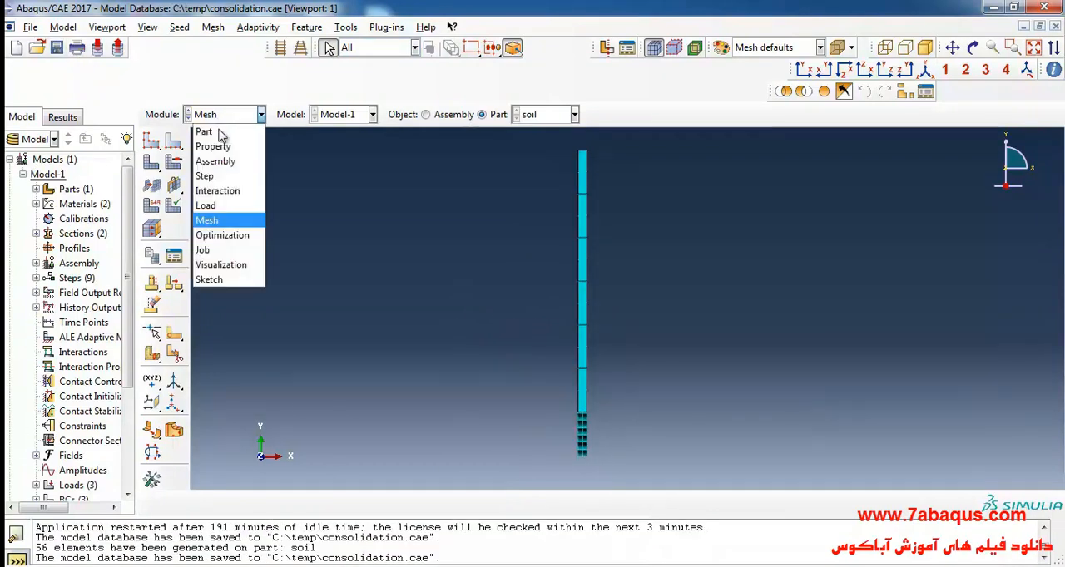
click(230, 243)
click(152, 99)
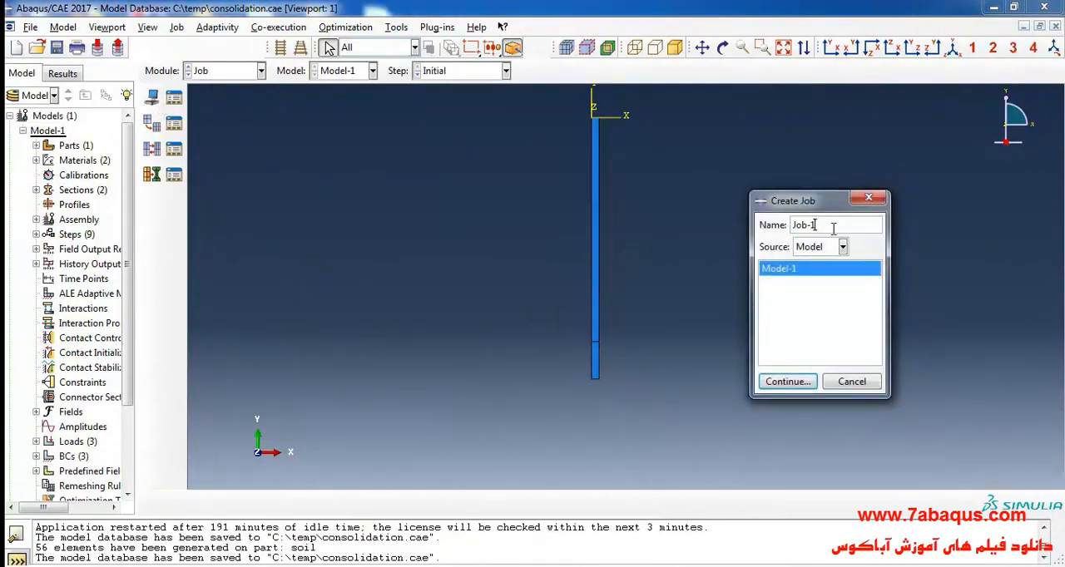
text(NC-clay-layer)
click(786, 381)
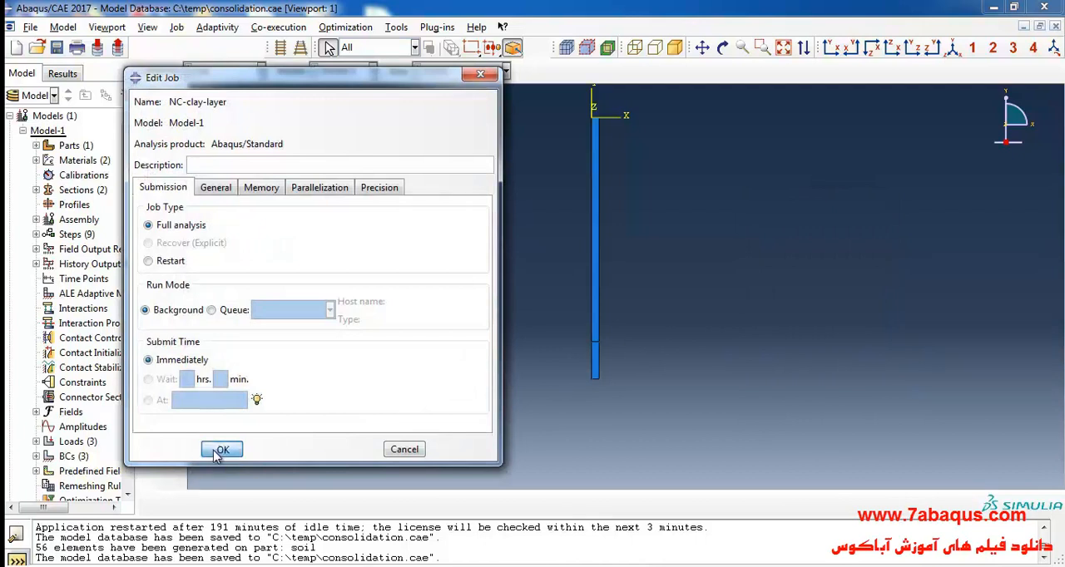
click(214, 454)
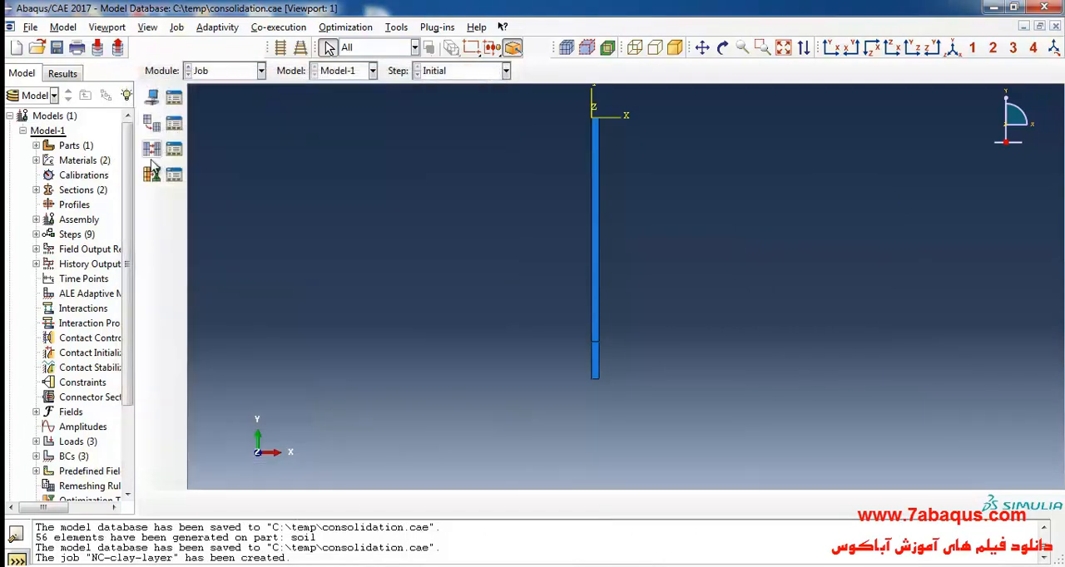
- Submit the NC-clay-layer job for analysis and open its results in the Visualization module
click(176, 97)
click(808, 239)
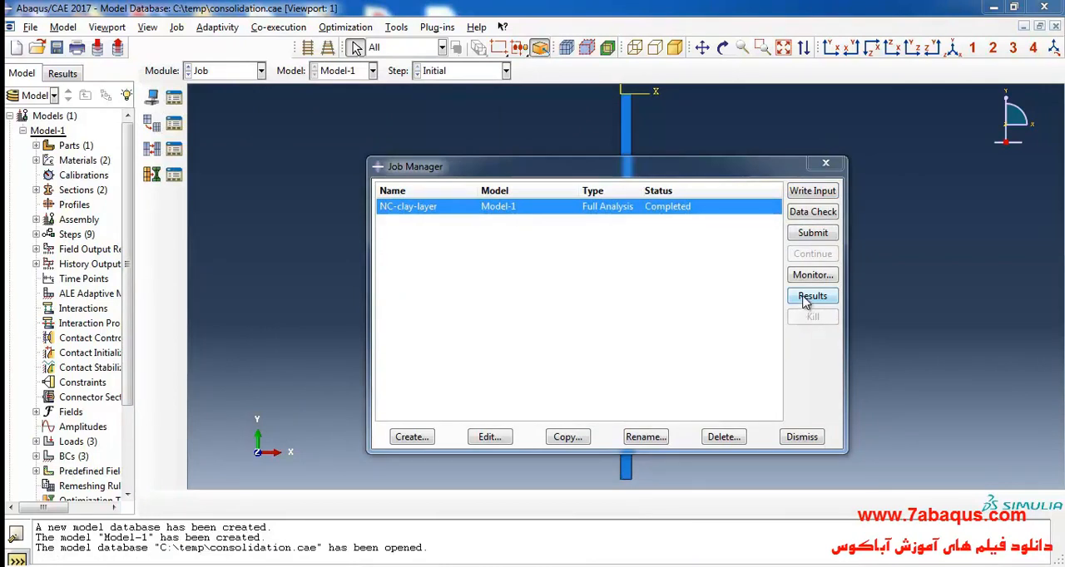
click(809, 297)
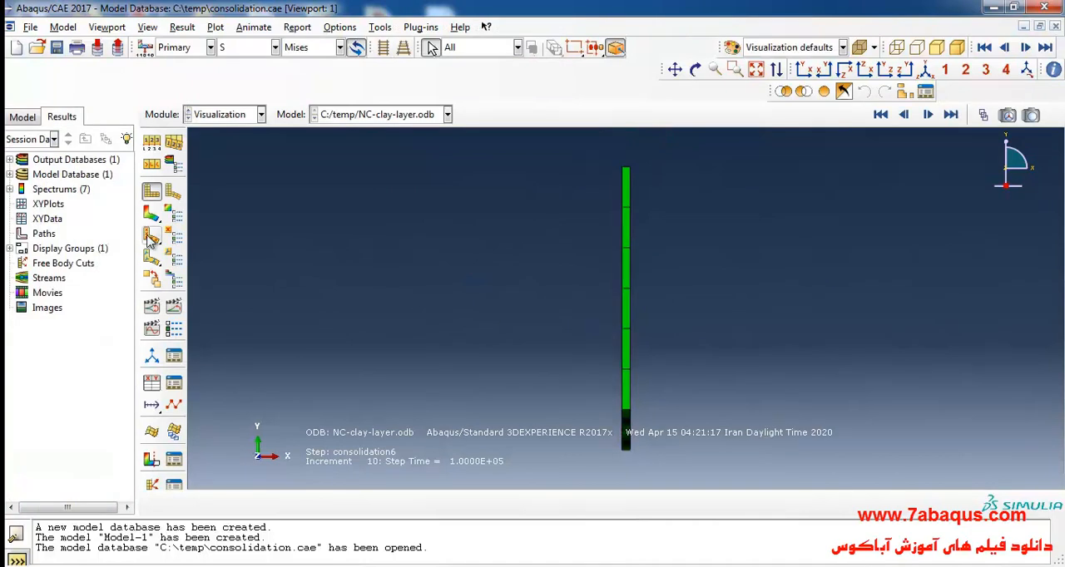
- Plot the Mises stress contours on the deformed soil column and examine both layers
click(151, 215)
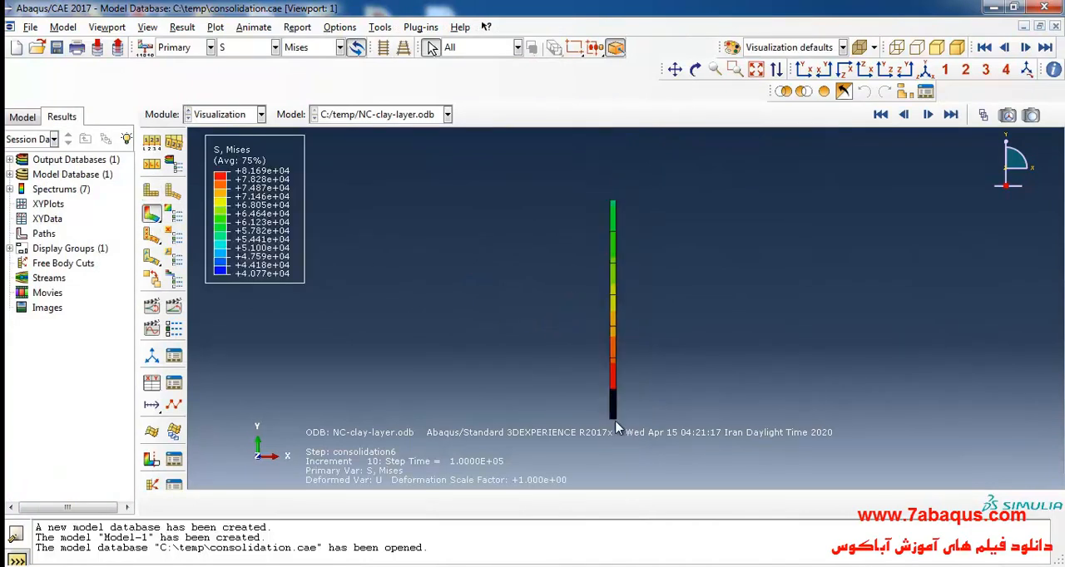
scroll(613, 380, down, 6)
scroll(707, 366, up, 2)
scroll(622, 418, up, 2)
scroll(622, 424, up, 3)
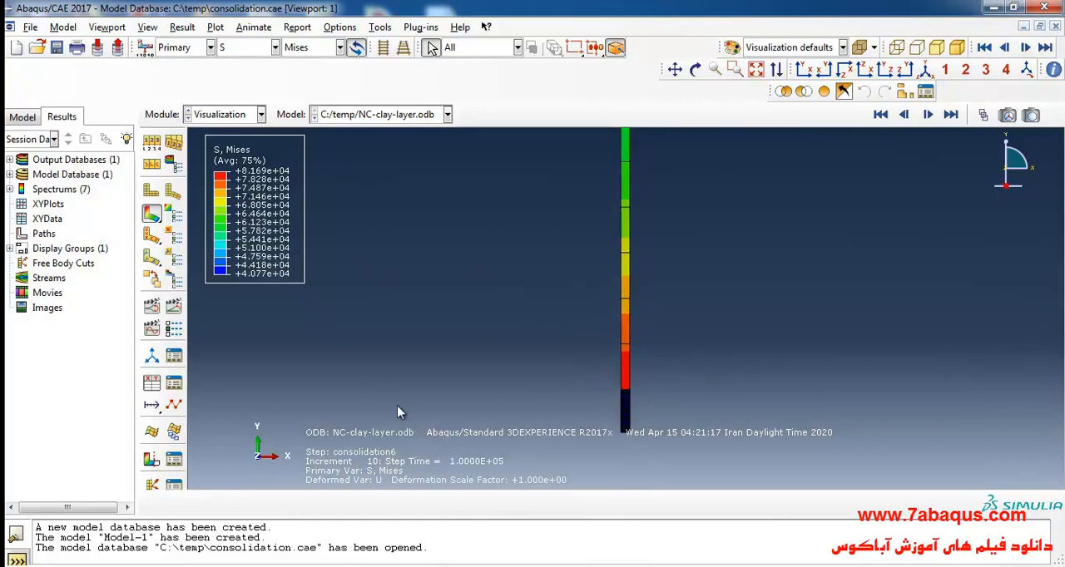
- Consult Figure 4.16, the consolidation settlement curve of the NC clay layer, in the textbook PDF and return to Abaqus/CAE
key(alt+Tab)
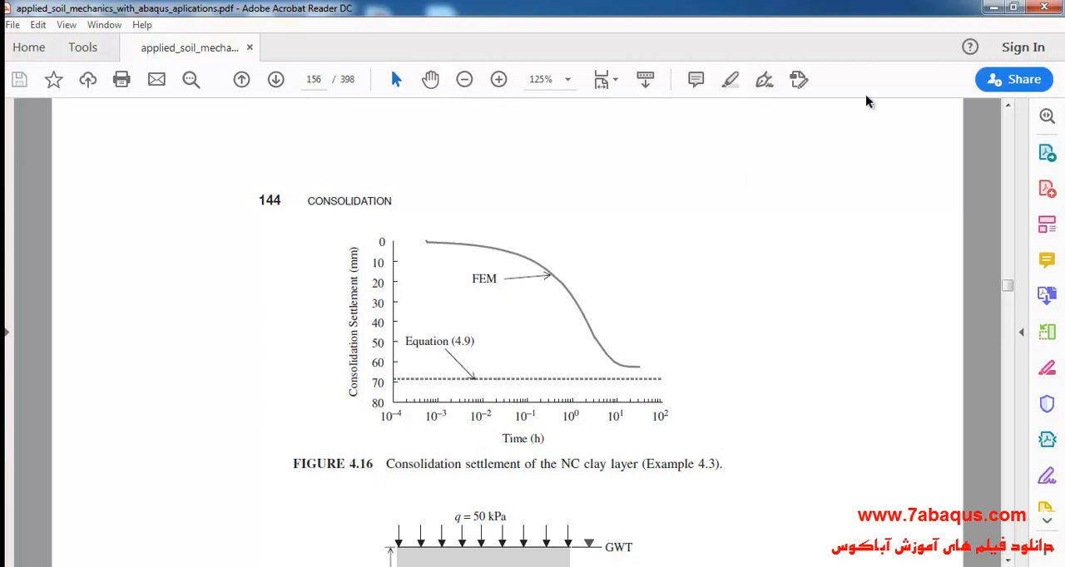
click(992, 7)
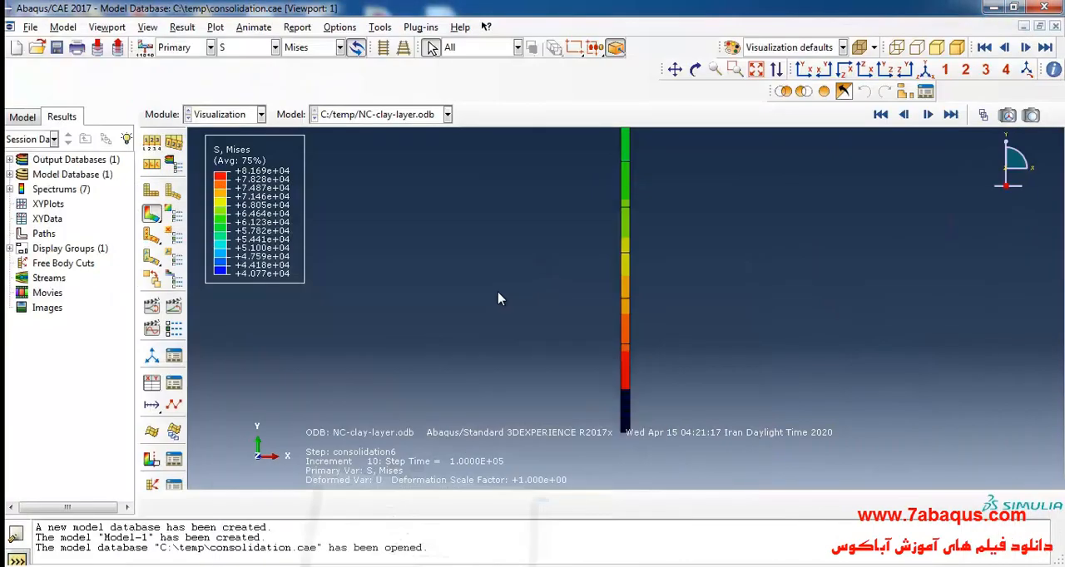
- Create XY data from ODB field output at Unique Nodal position, with spatial displacement U2 as the variable
click(152, 391)
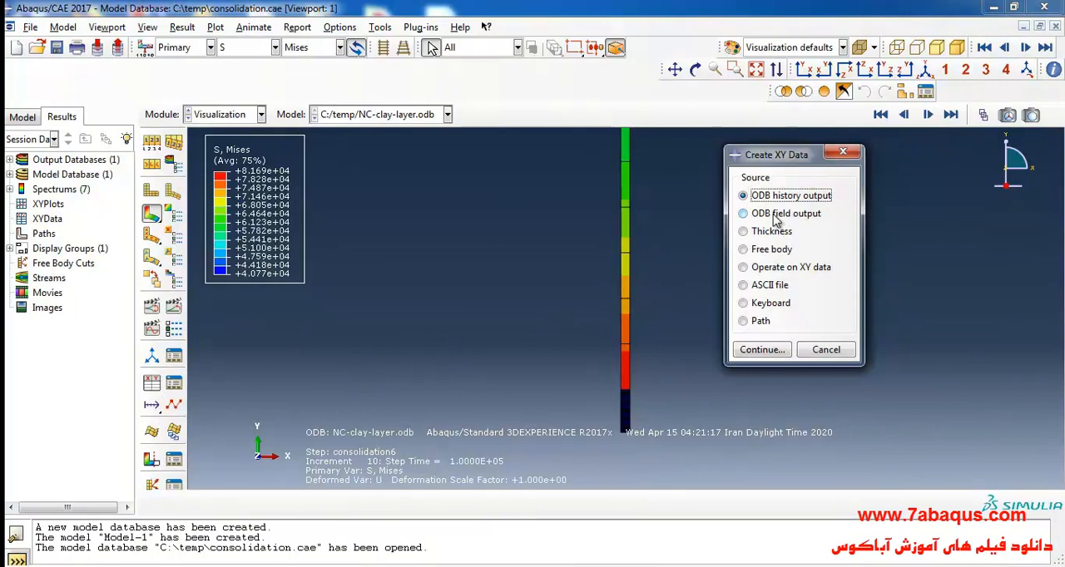
click(782, 217)
click(770, 349)
drag(633, 47, 250, 58)
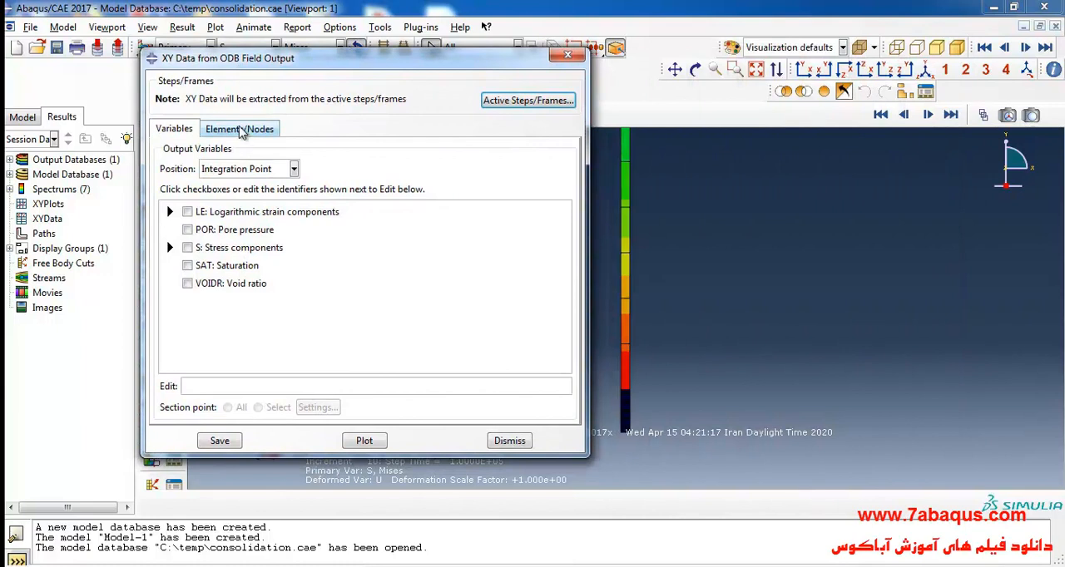
click(246, 169)
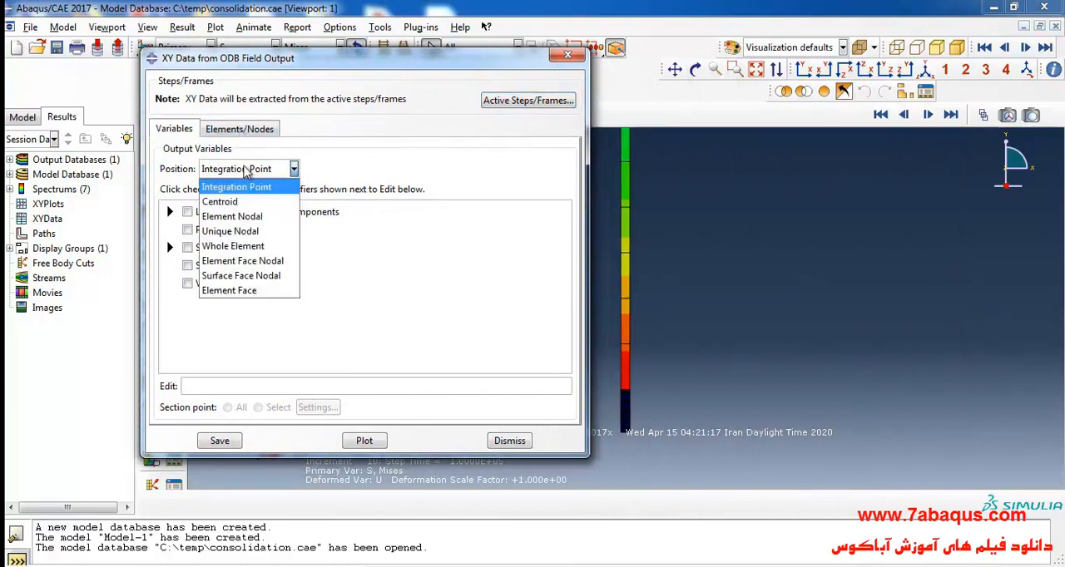
click(261, 232)
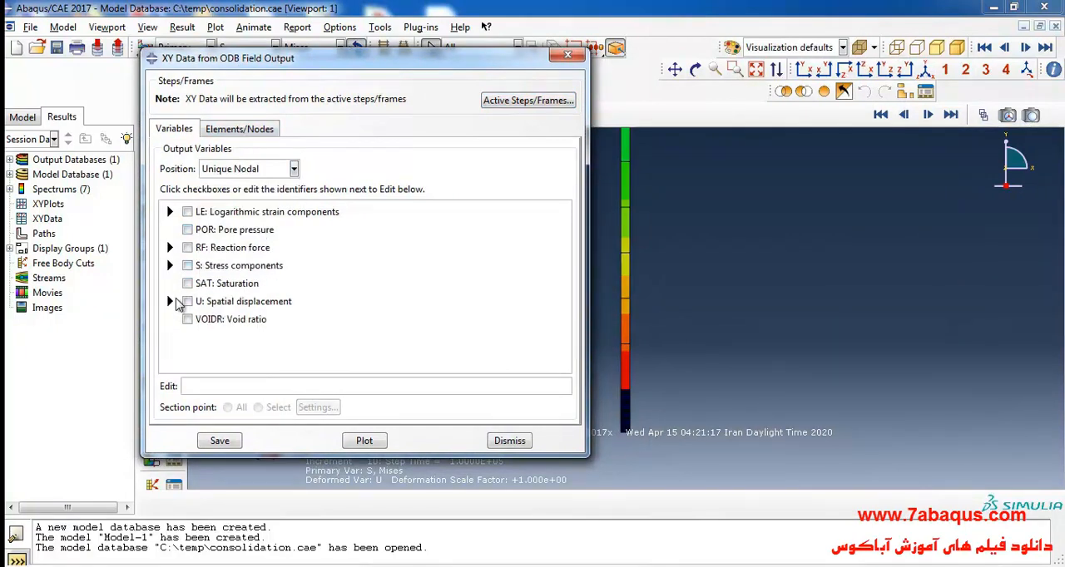
click(169, 301)
click(205, 344)
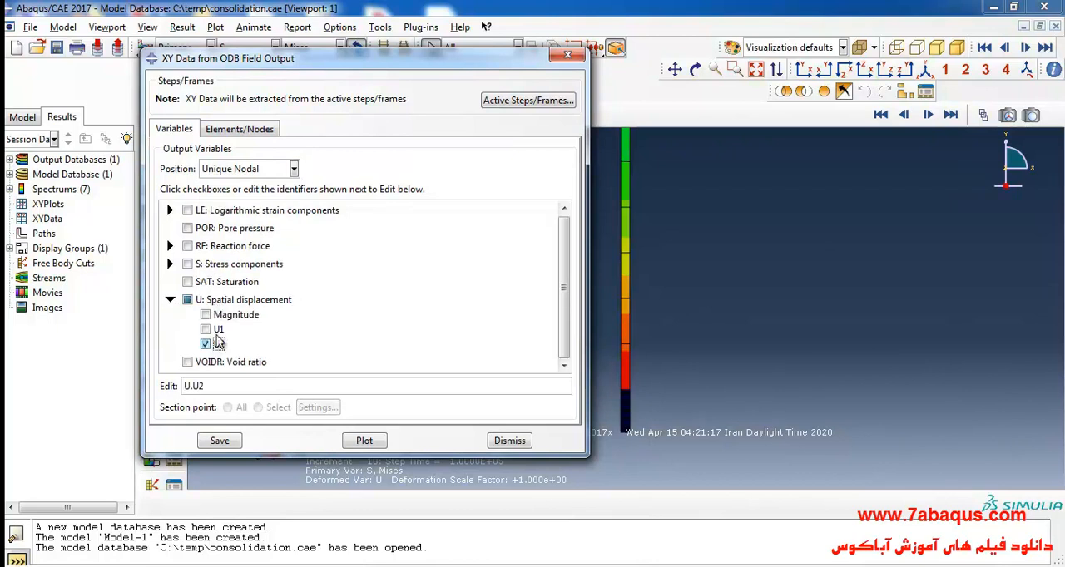
- Pick the node on the left edge at the interface between the two soil layers and plot its U2 over time
drag(285, 66, 221, 50)
click(176, 113)
click(249, 155)
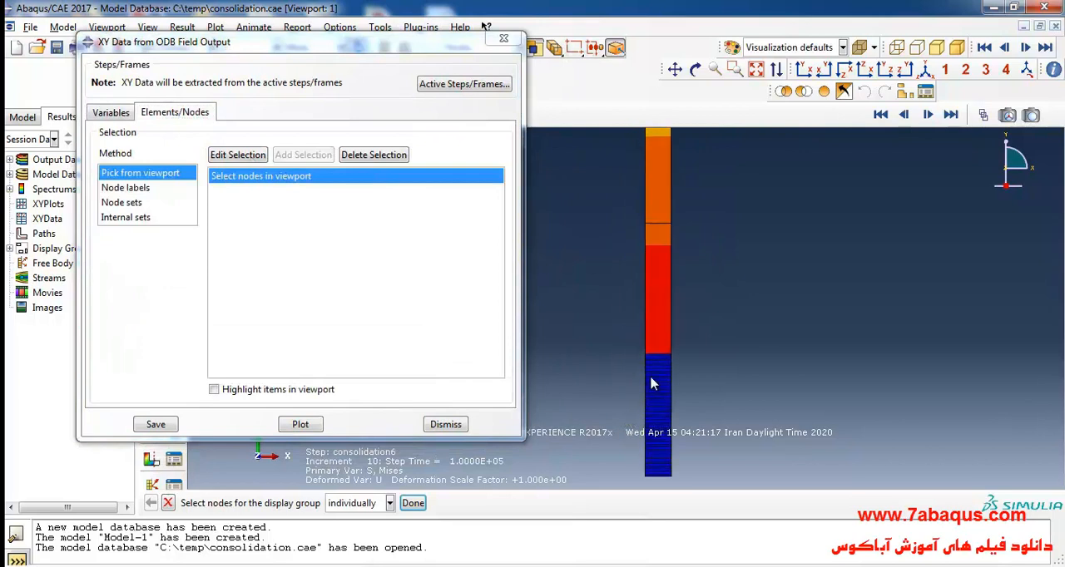
scroll(651, 384, up, 8)
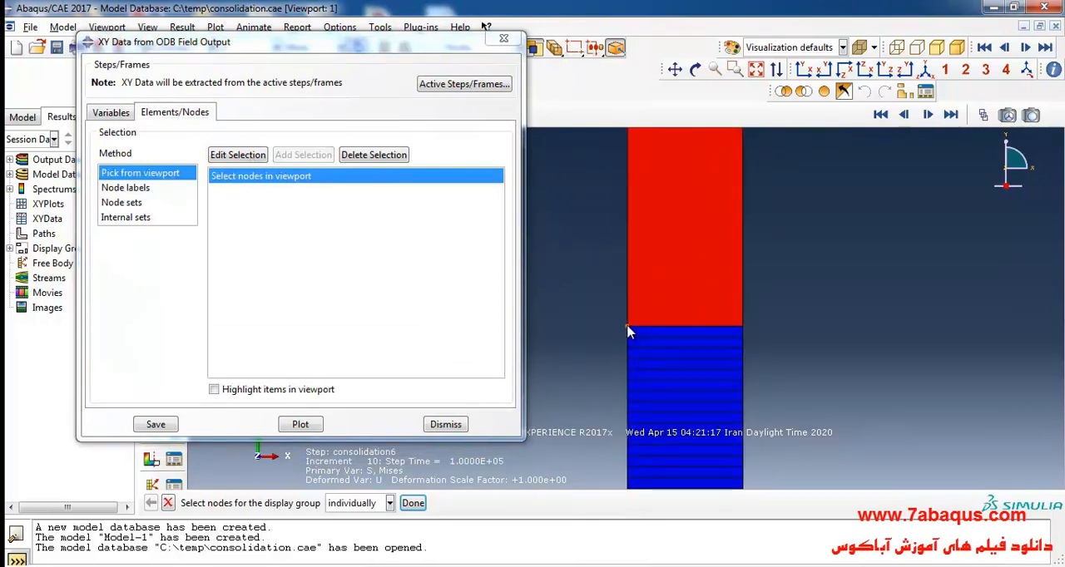
click(414, 504)
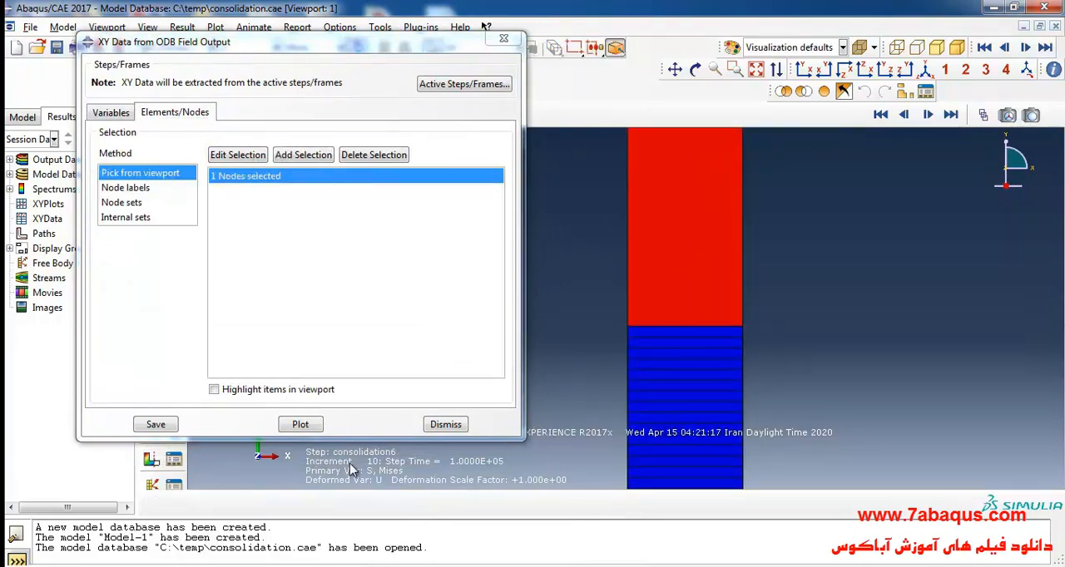
click(301, 424)
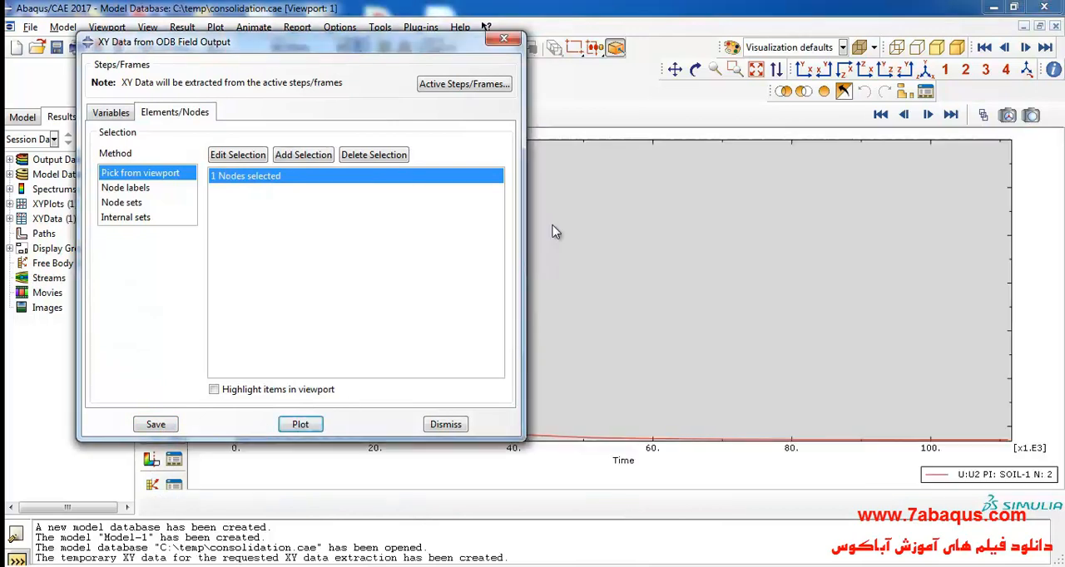
- Save the extracted displacement curve as XY data under the default name and close the extraction dialog
click(155, 425)
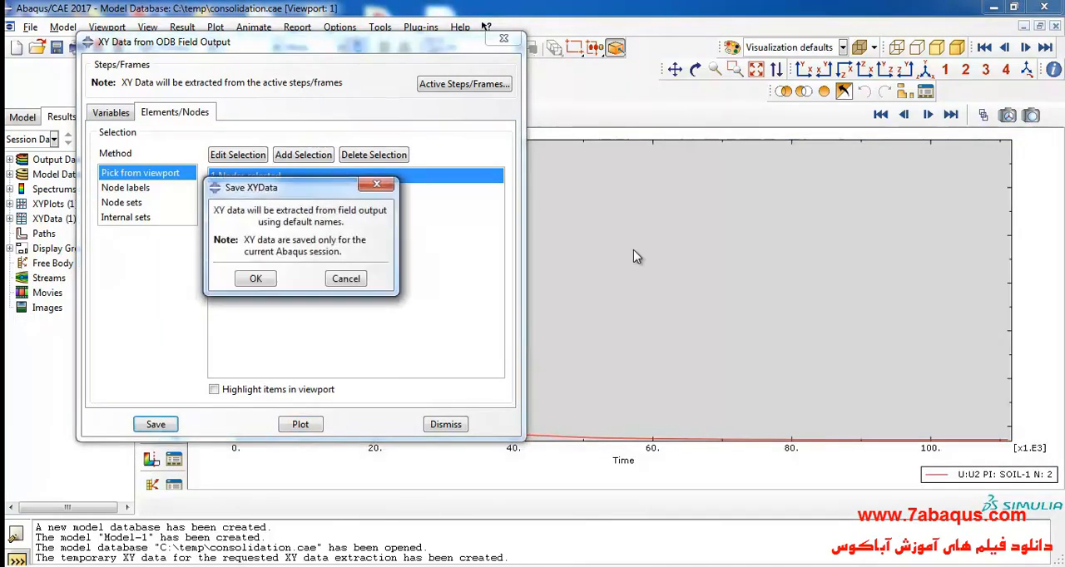
click(256, 278)
click(503, 39)
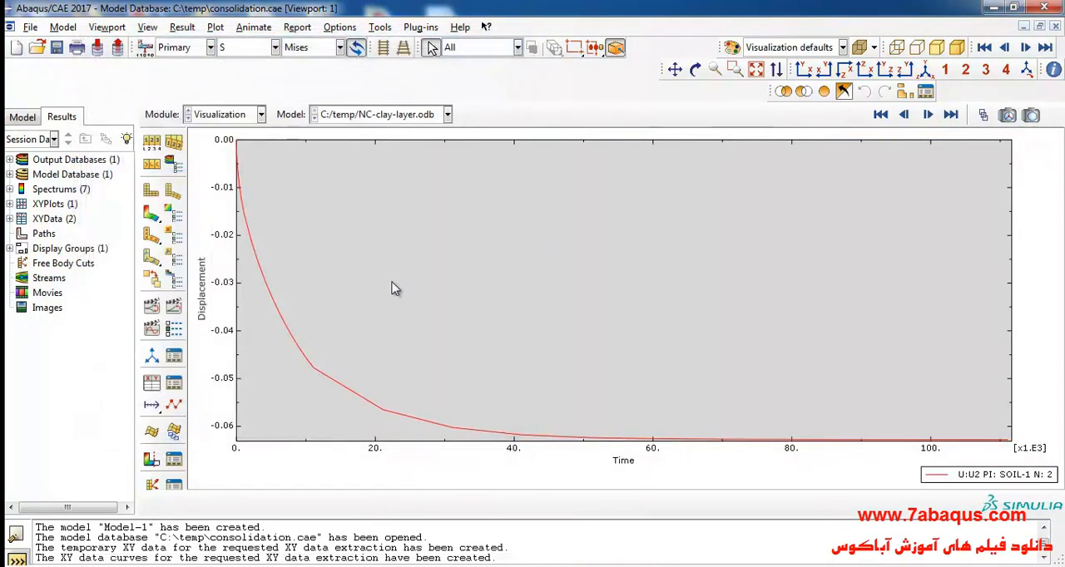
- Set the Time axis of the displacement plot to a logarithmic scale
double_click(513, 459)
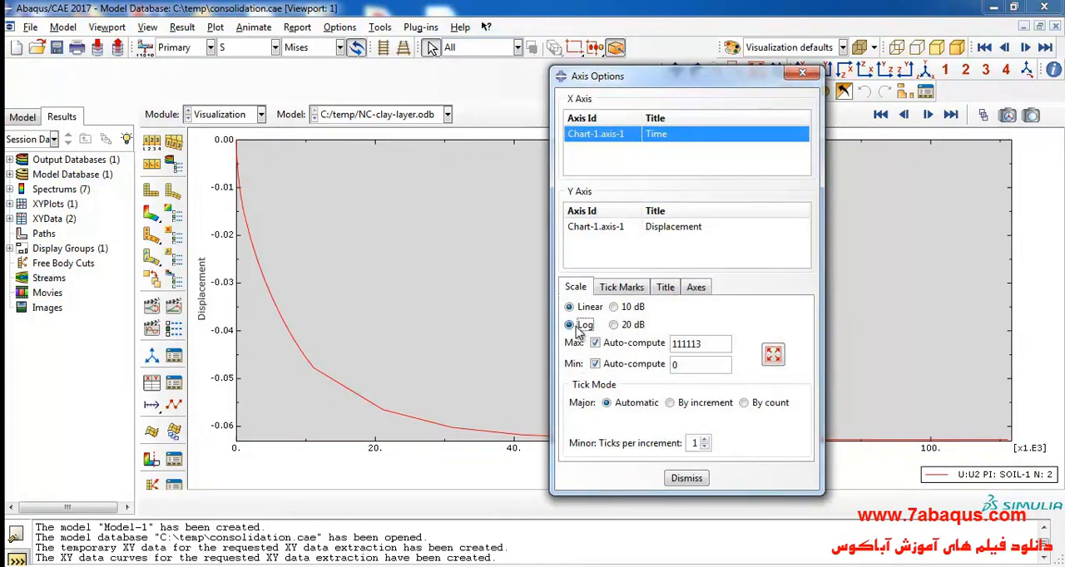
click(579, 327)
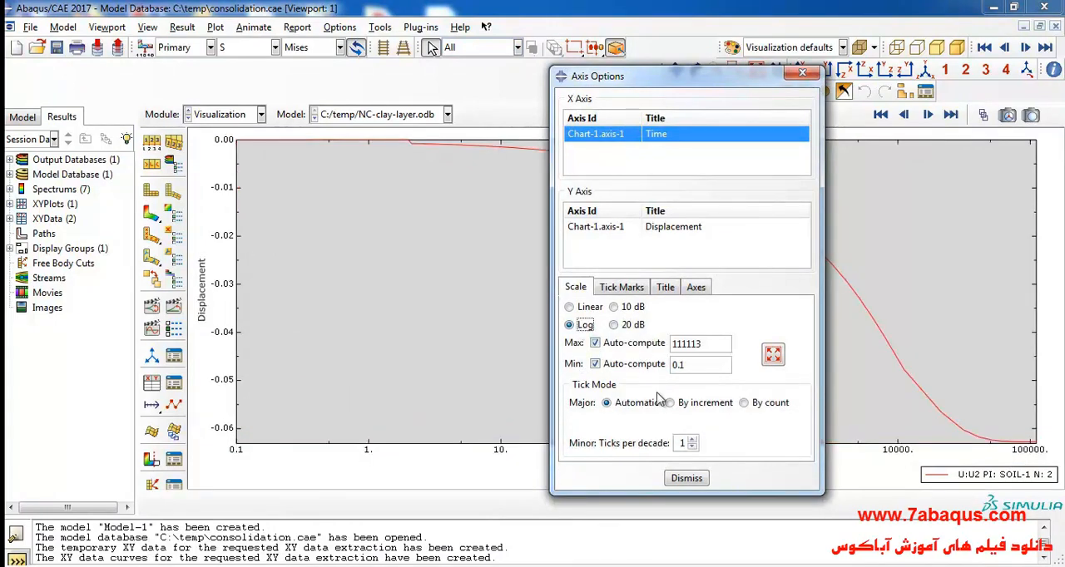
click(685, 479)
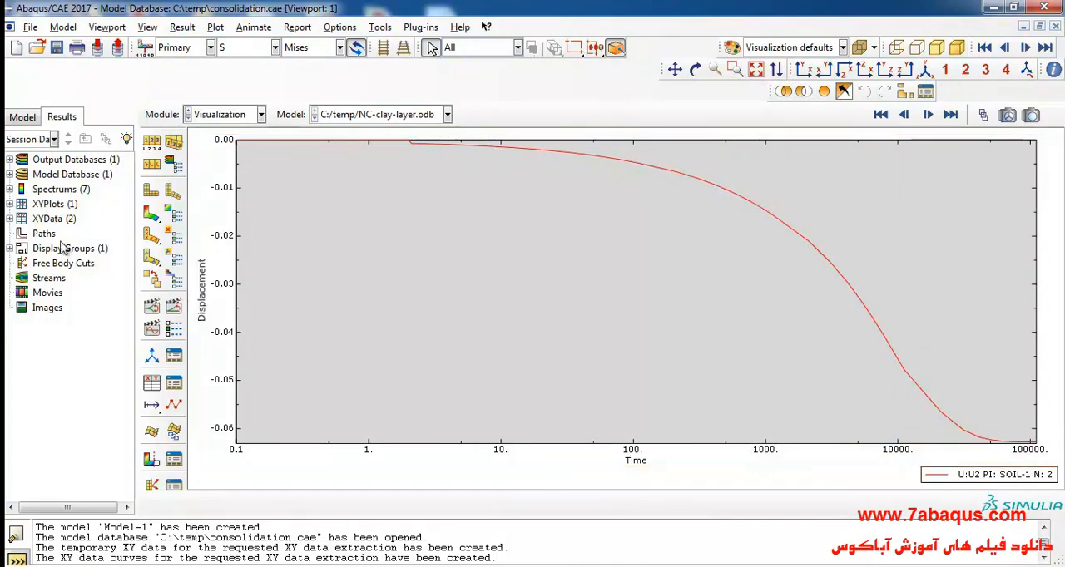
- Open the saved U2 XY data for editing and copy all its X (time) values
click(10, 219)
click(92, 236)
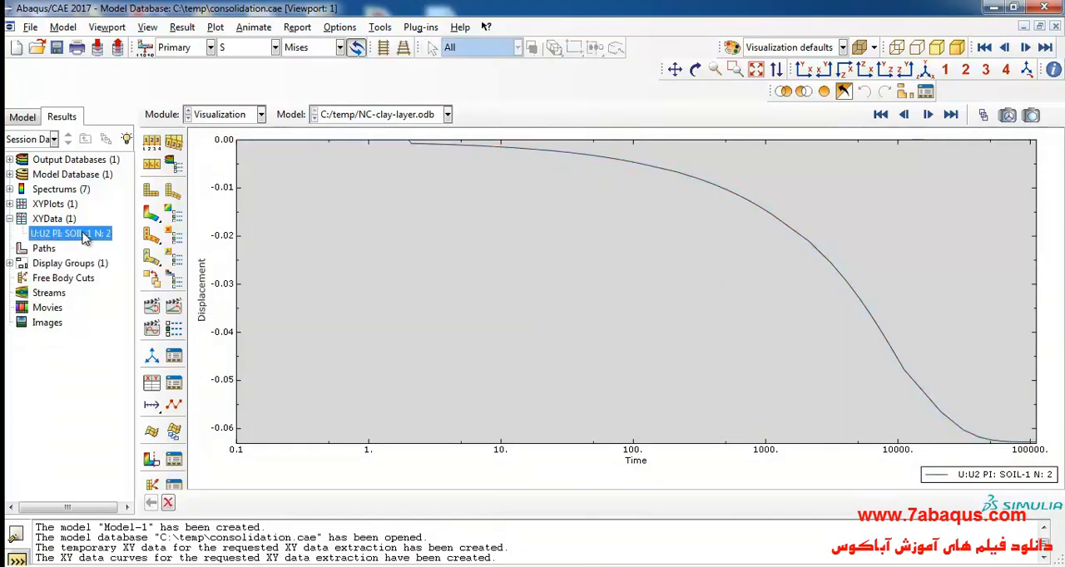
right_click(83, 236)
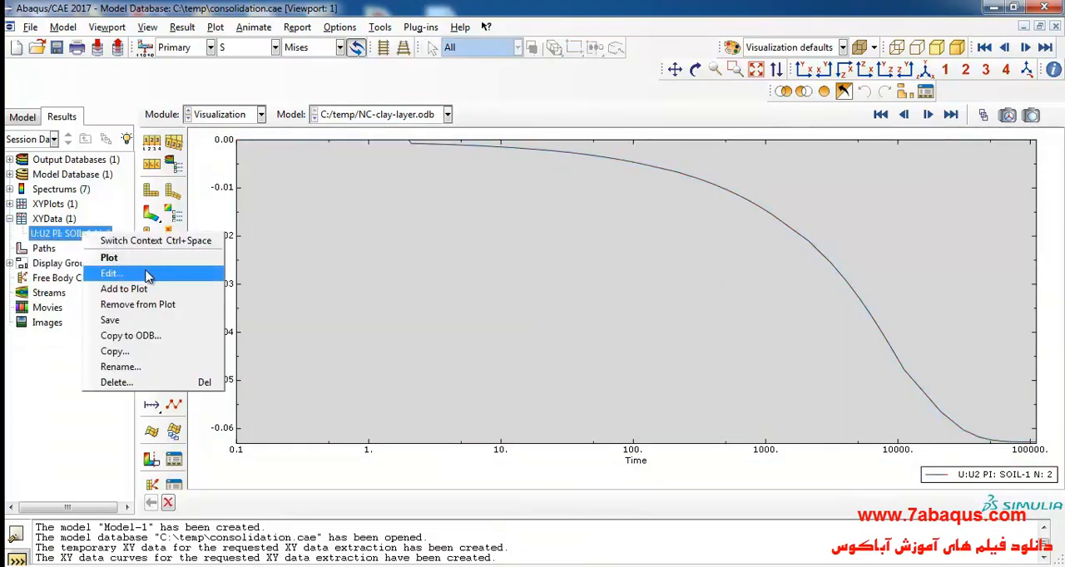
click(112, 273)
drag(912, 148, 796, 100)
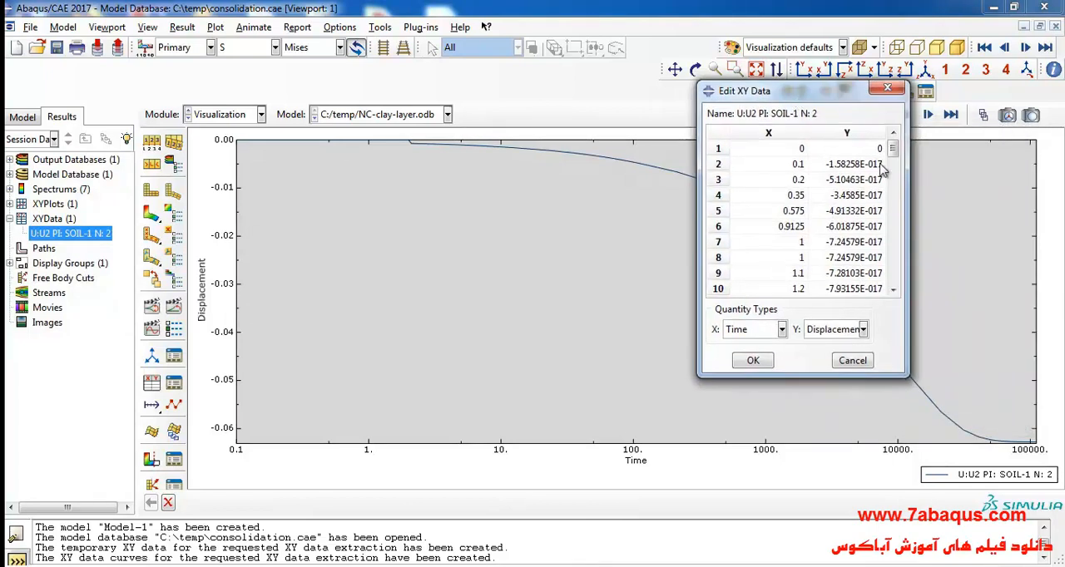
drag(779, 147, 794, 301)
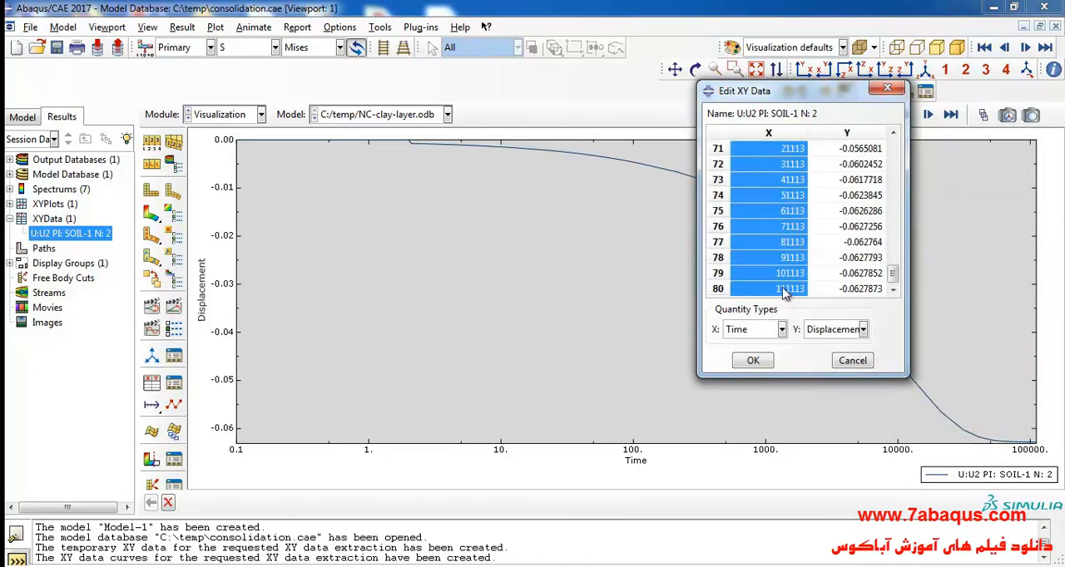
right_click(770, 244)
click(792, 265)
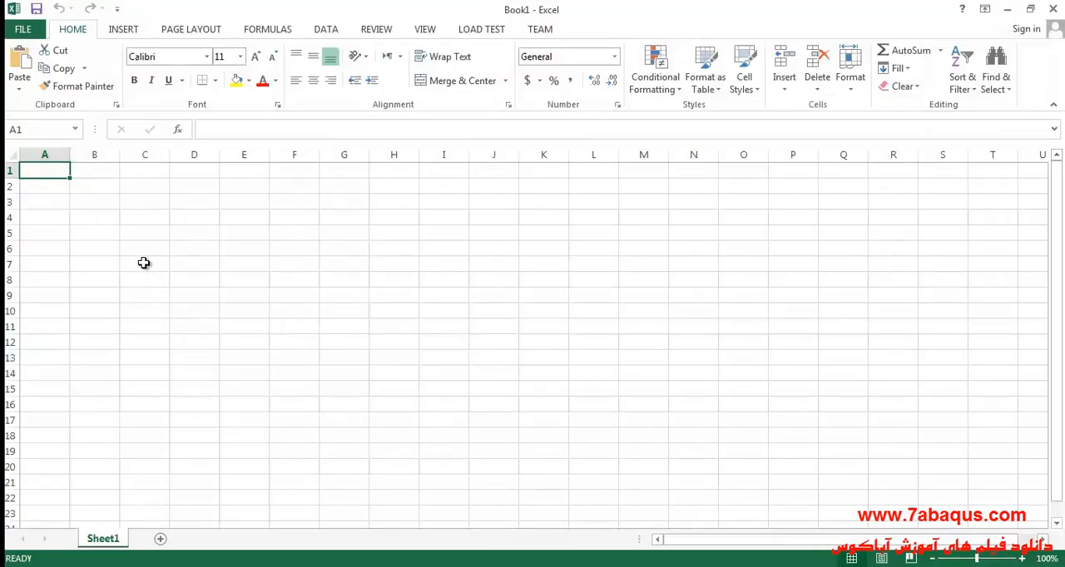
- Switch to the blank Excel workbook, paste the time values starting at C7 and title them Time (s) in C6
click(144, 263)
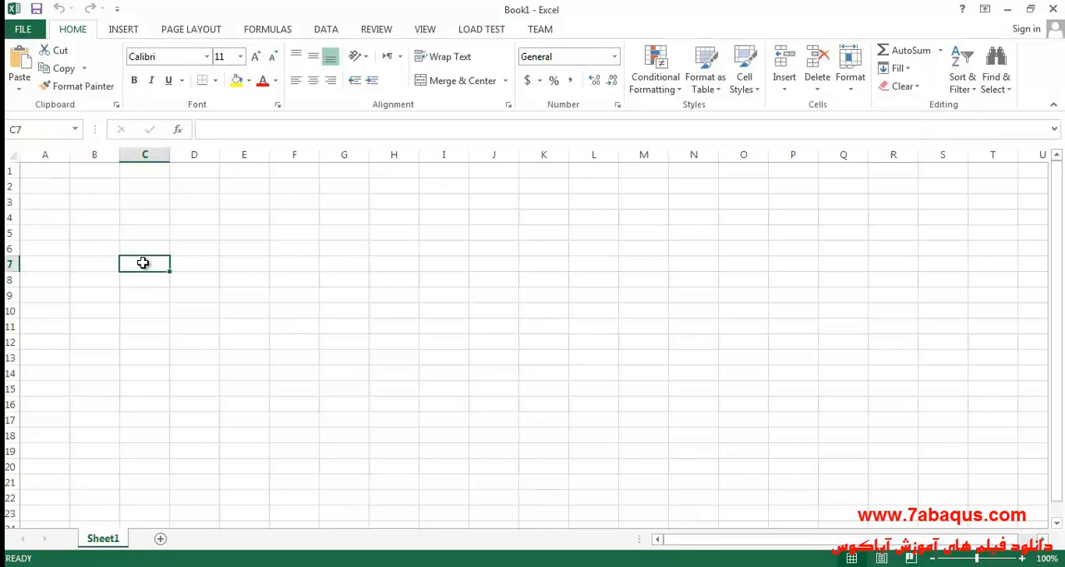
right_click(143, 263)
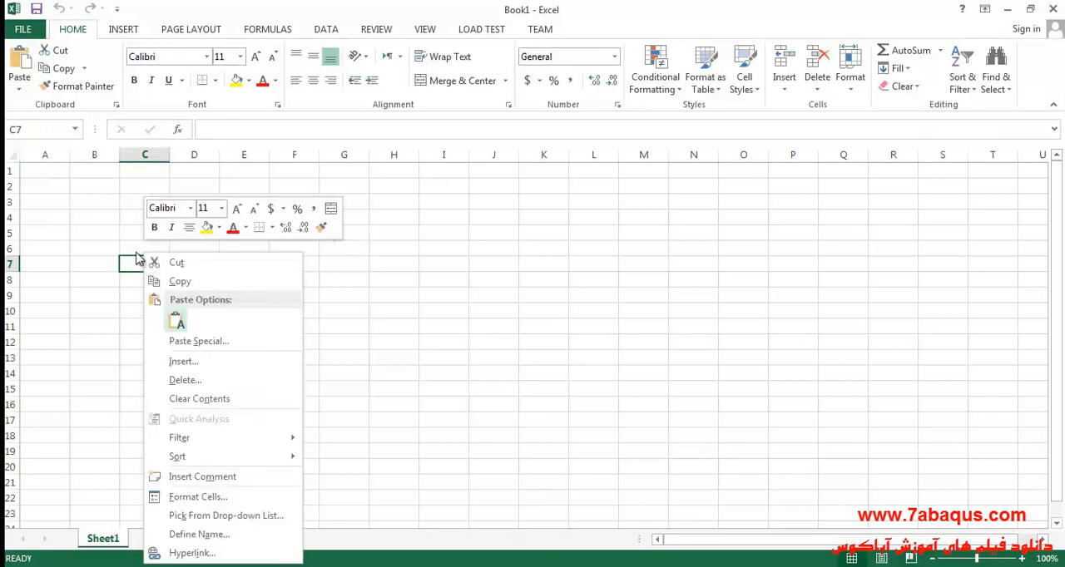
key(ctrl+v)
double_click(144, 246)
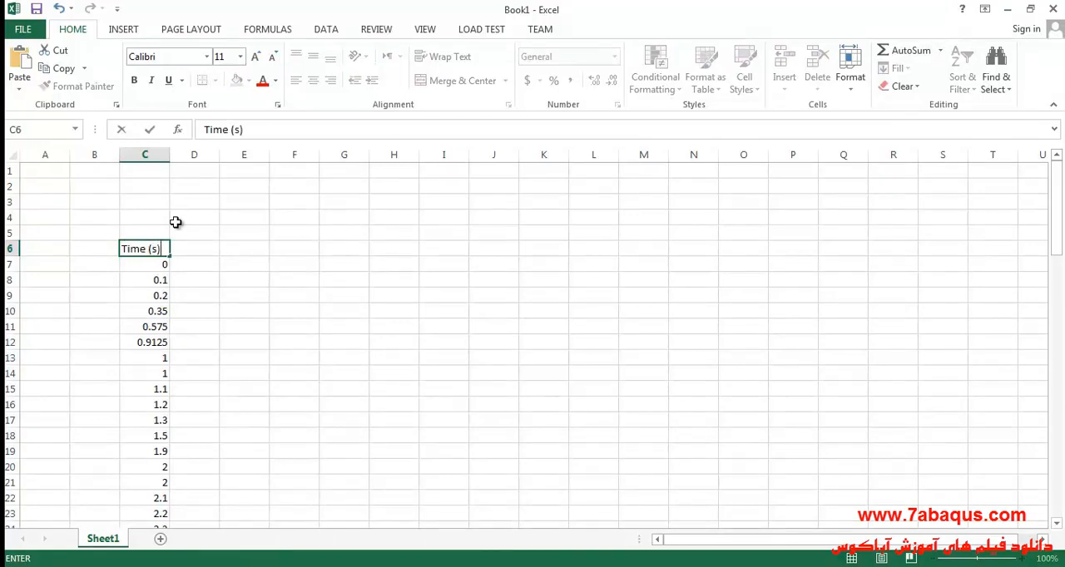
- Centre column C horizontally and vertically and fill the Time (s) header cell with yellow
click(154, 156)
click(313, 80)
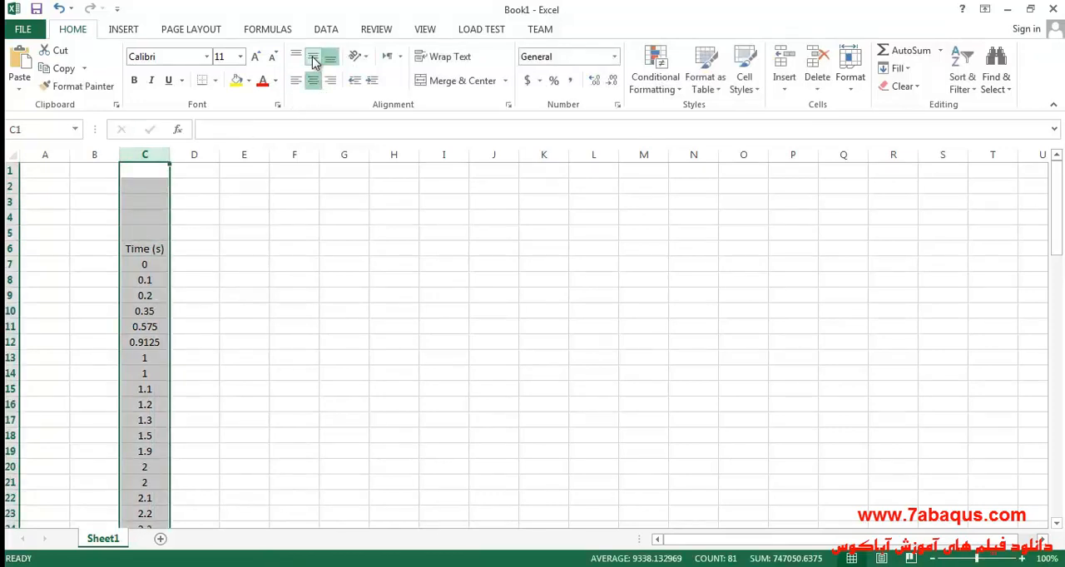
click(158, 247)
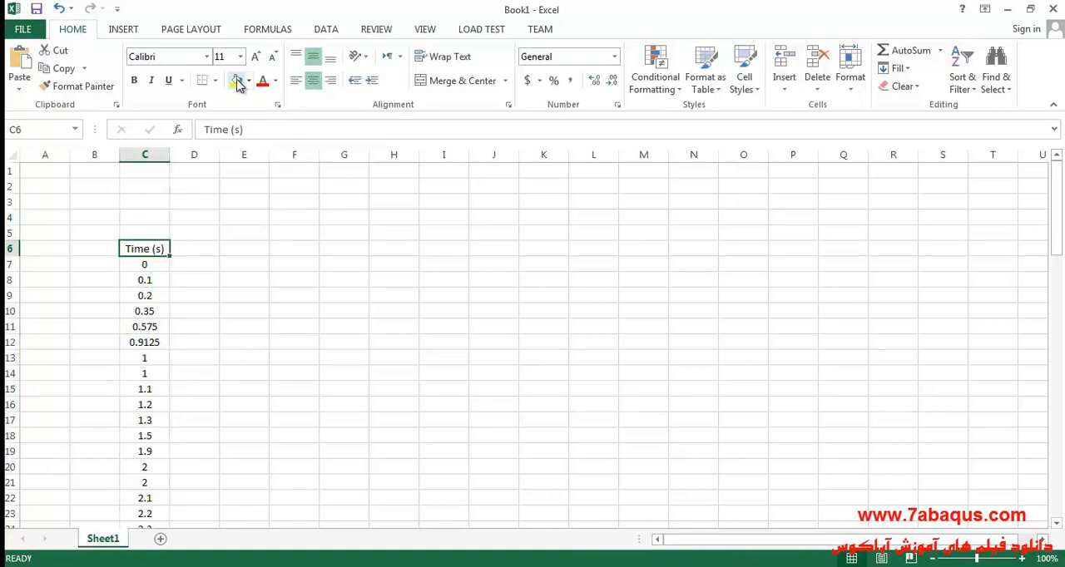
click(237, 80)
click(188, 249)
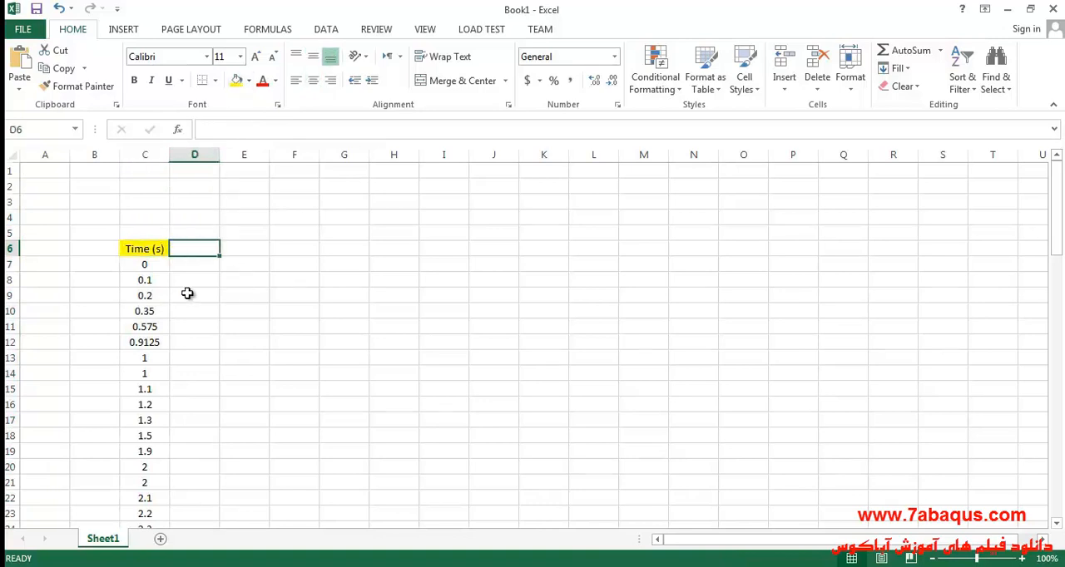
- Look through the pasted time values, check the time unit of Figure 4.16 in the textbook PDF and return to Excel
scroll(186, 294, down, 8)
scroll(185, 294, down, 17)
scroll(186, 293, up, 20)
scroll(185, 297, up, 5)
click(446, 565)
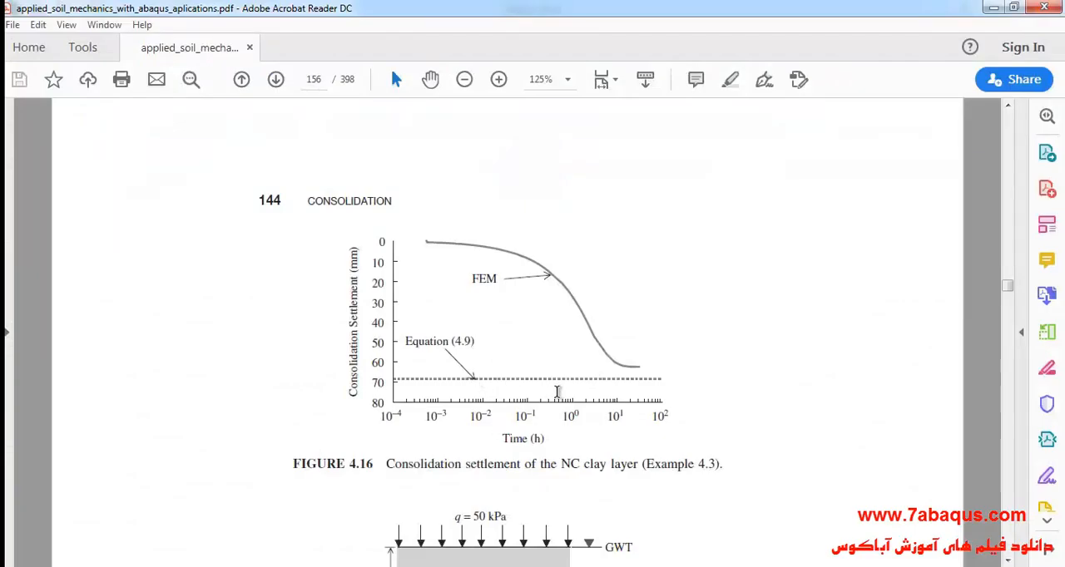
drag(502, 441, 547, 441)
click(574, 447)
key(alt+Tab)
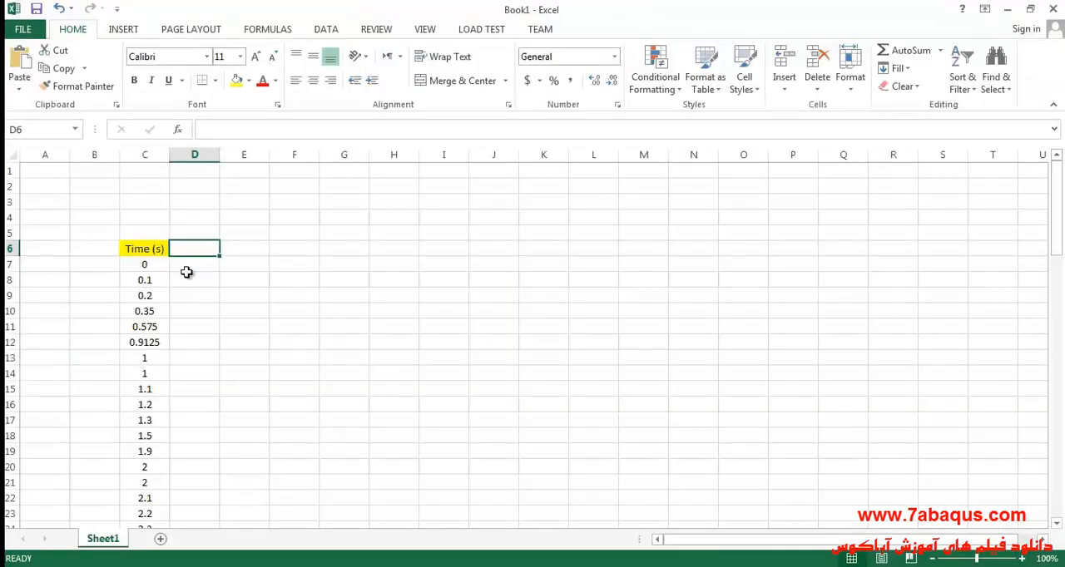
- Enter the formula =C:C/3600 in D7 to convert the time from seconds to hours
double_click(195, 249)
click(204, 264)
double_click(204, 265)
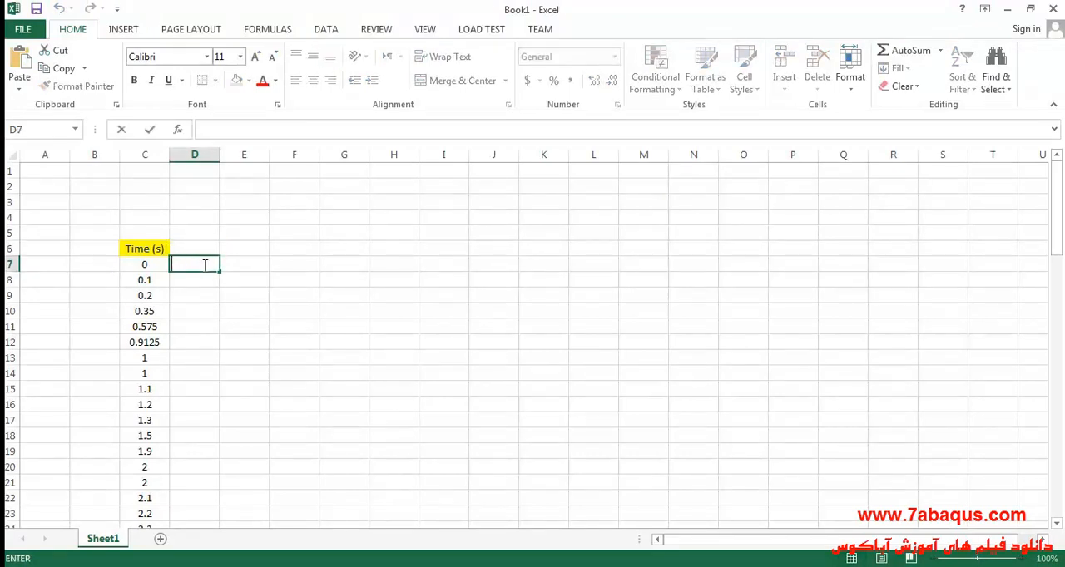
text(=)
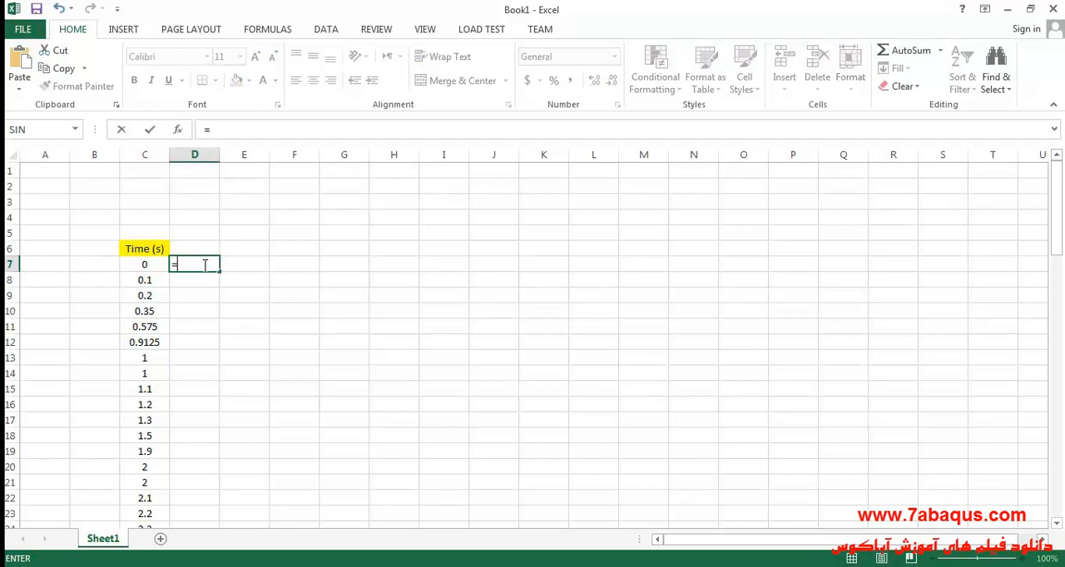
click(146, 154)
text(/)
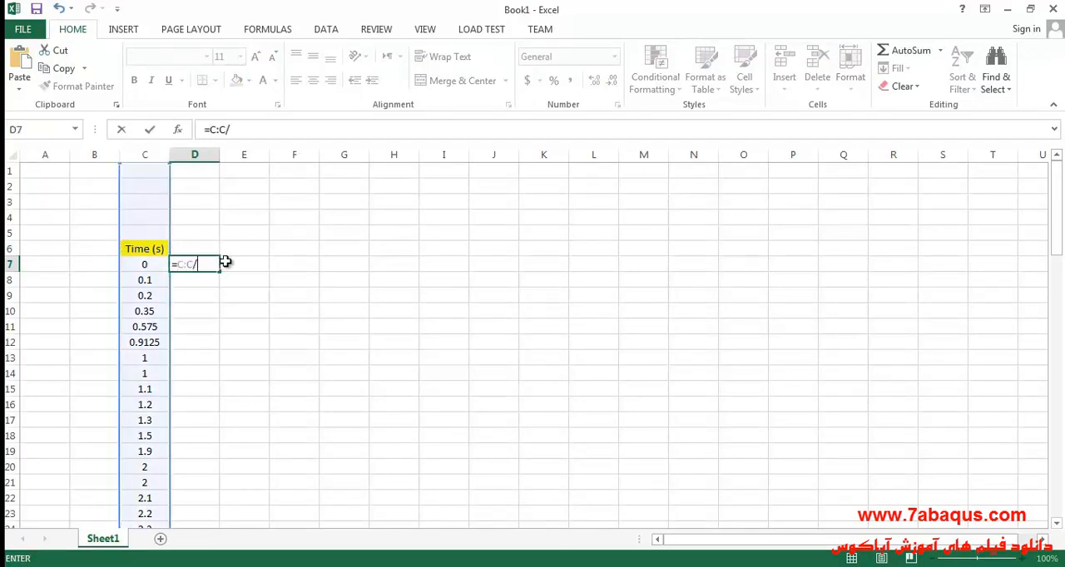
text(3600)
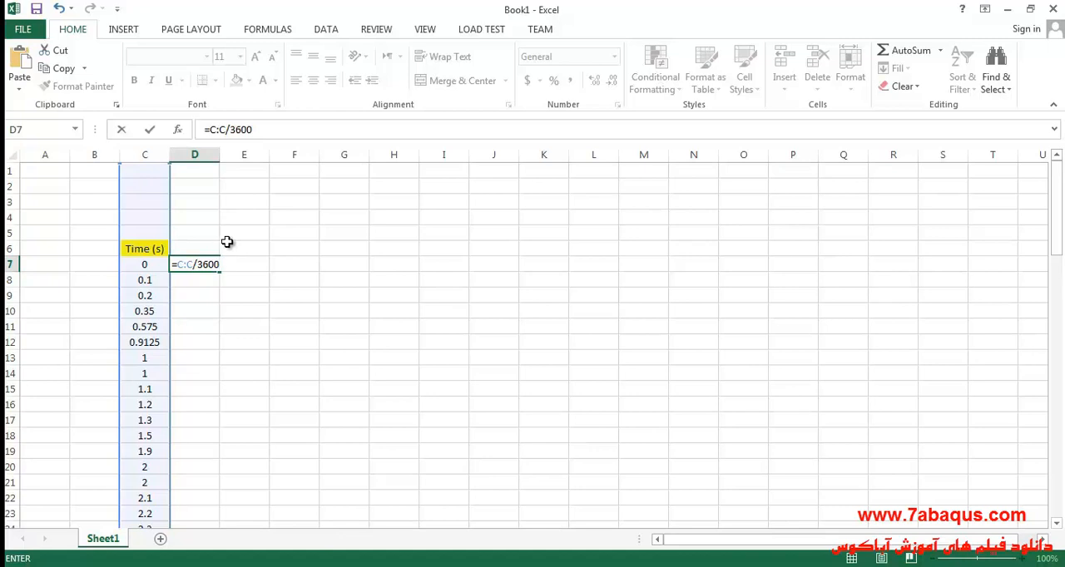
key(Return)
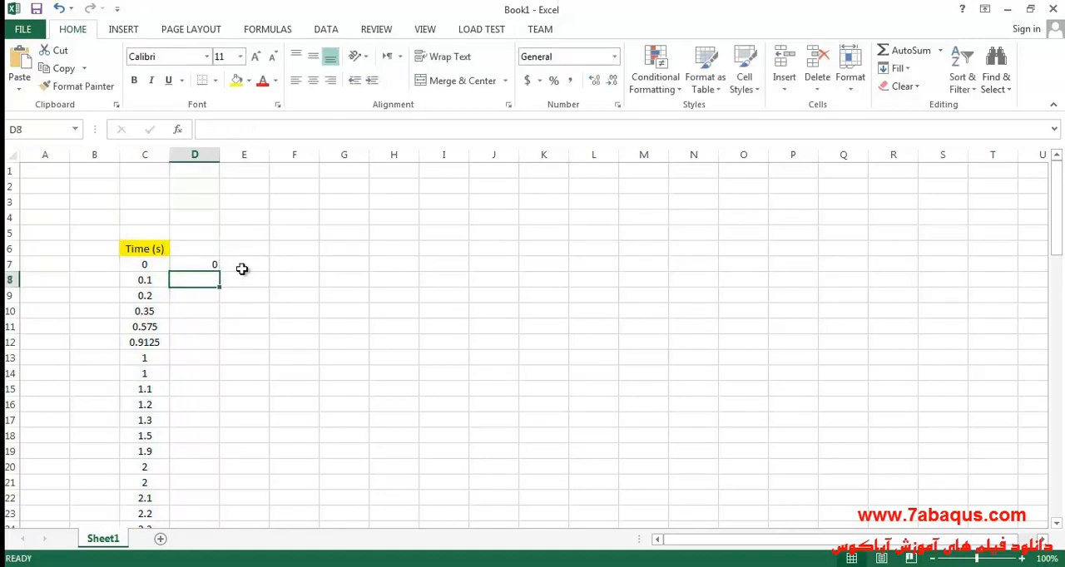
- Fill the conversion formula from D7 down to row 86 and title the column Time(h) in D6
click(196, 265)
drag(221, 270, 193, 514)
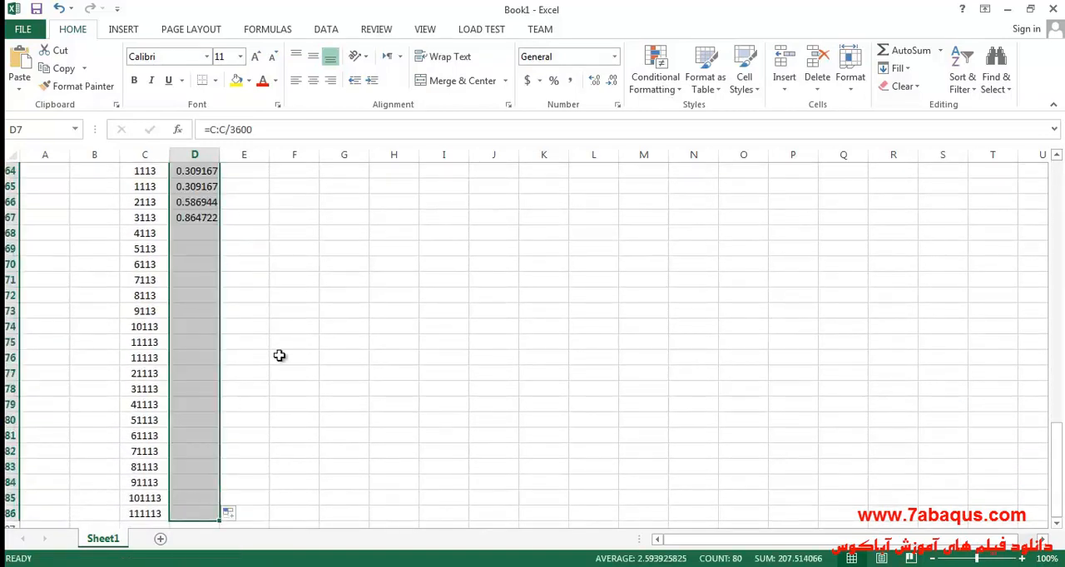
scroll(269, 346, up, 20)
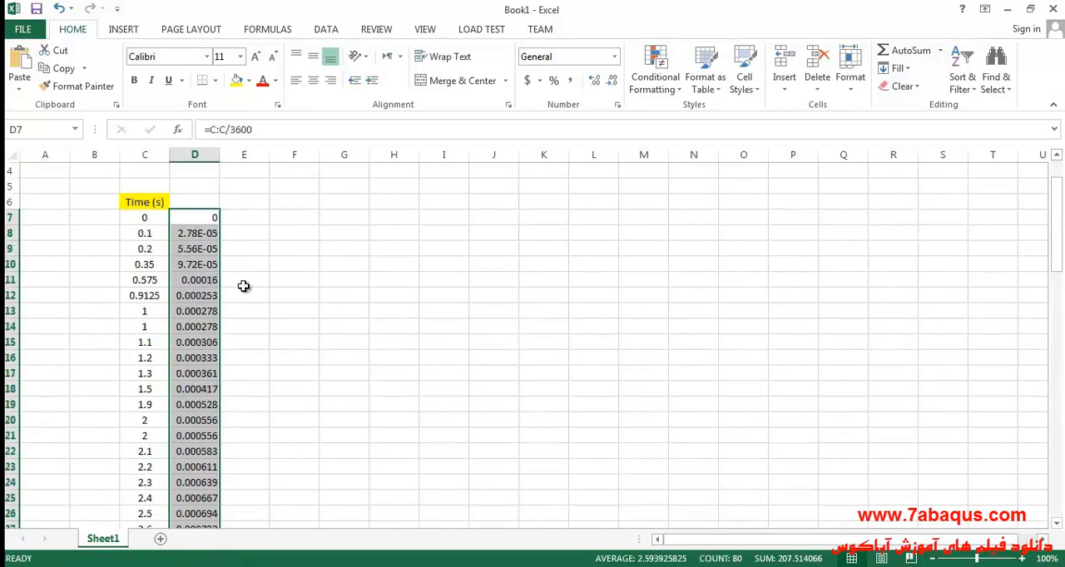
click(182, 204)
double_click(183, 204)
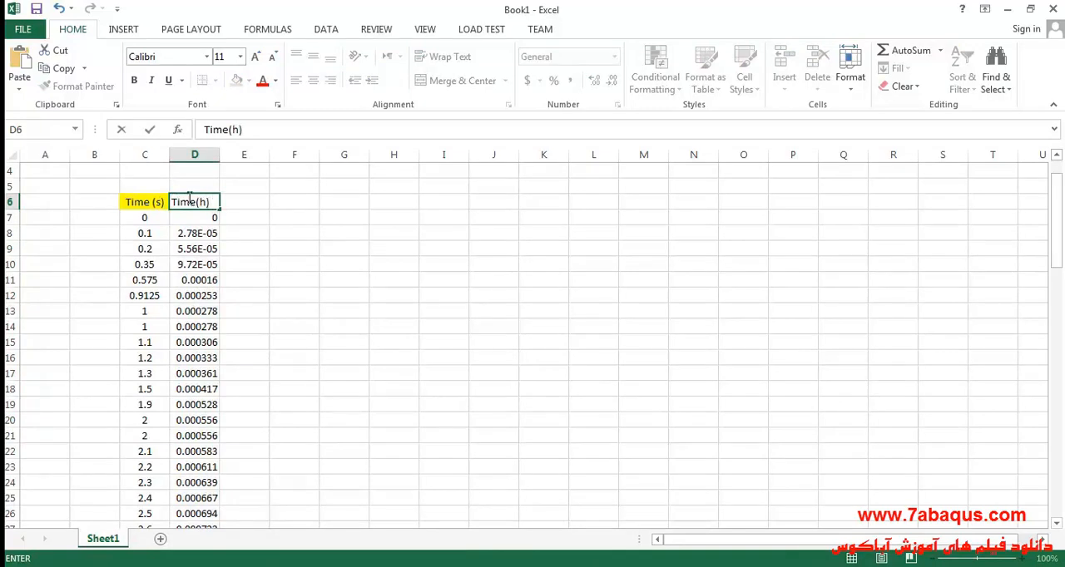
- Centre column D horizontally and vertically and fill the Time(h) header cell with light blue
click(195, 155)
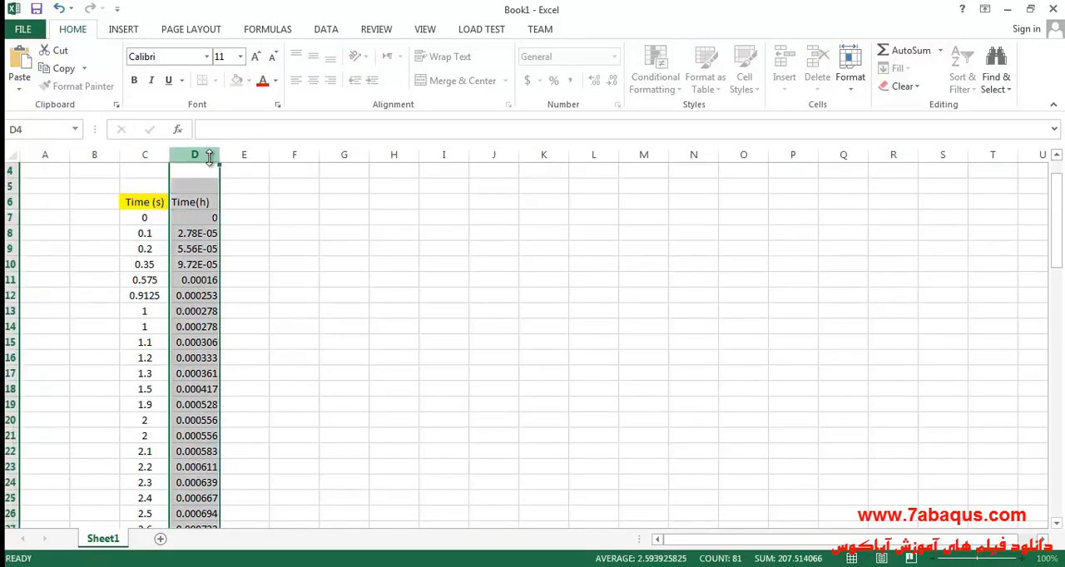
click(312, 79)
click(314, 58)
click(191, 205)
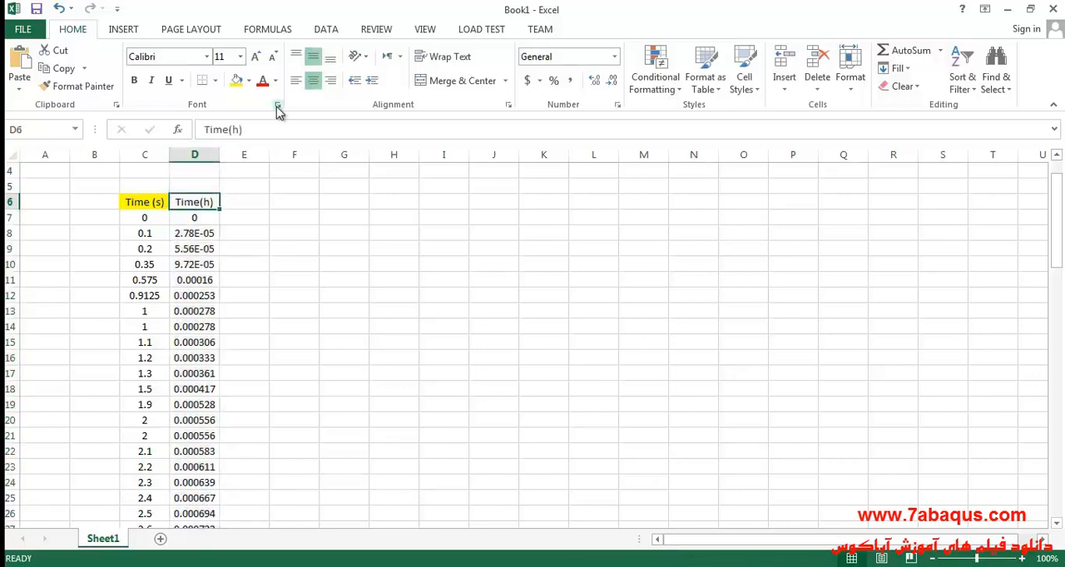
click(248, 81)
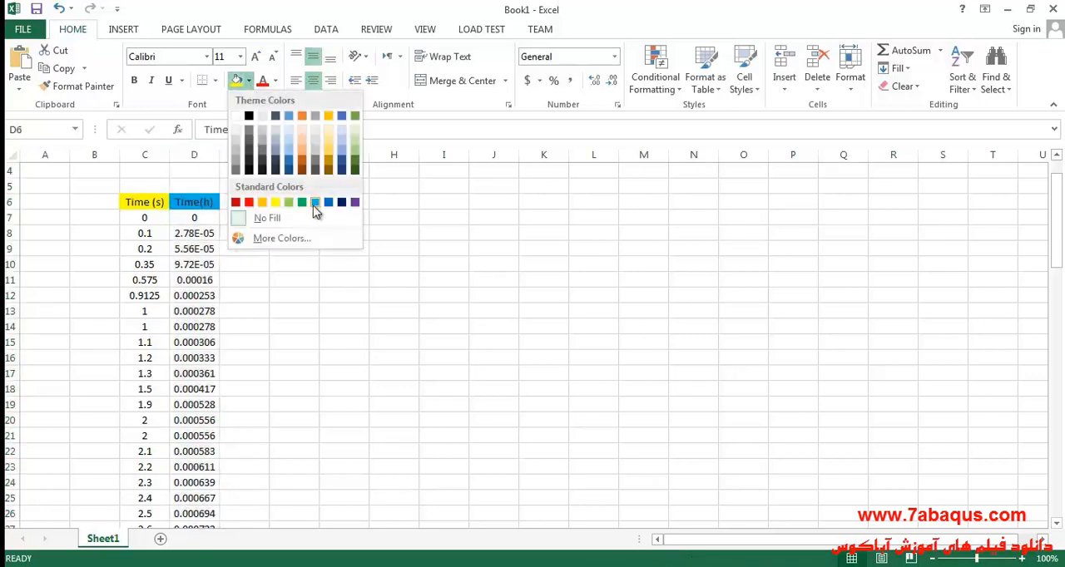
click(317, 201)
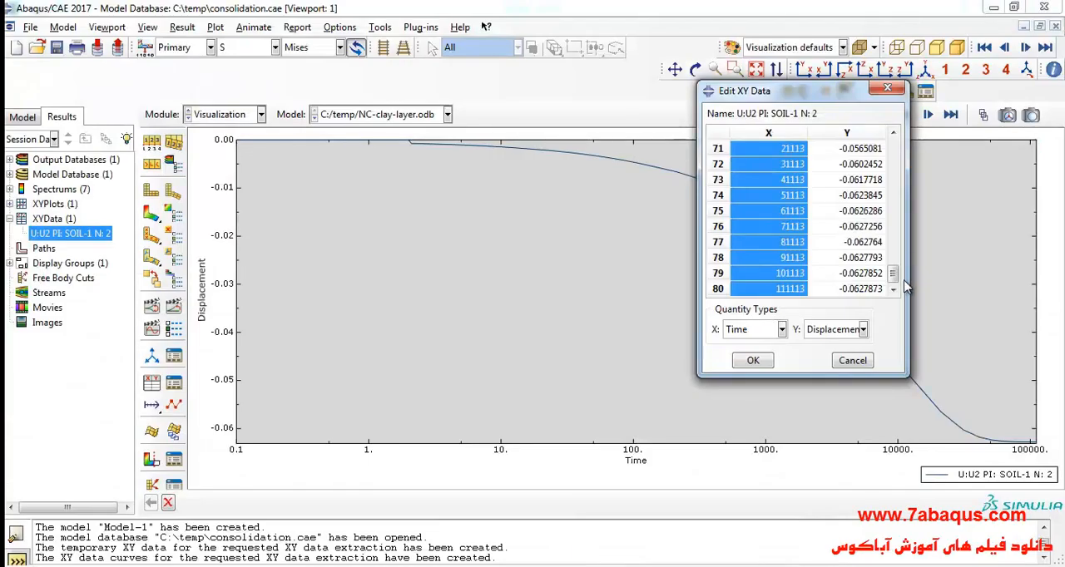
- Copy all the Y displacement values from the Abaqus XY data table and paste them into Excel starting at E7
drag(894, 266, 875, 301)
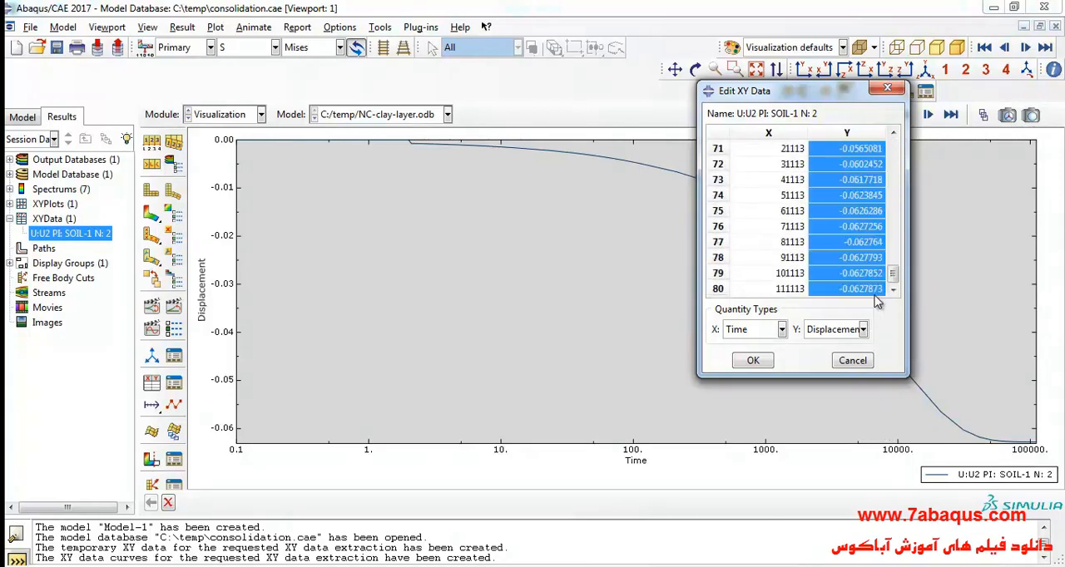
right_click(848, 221)
click(873, 242)
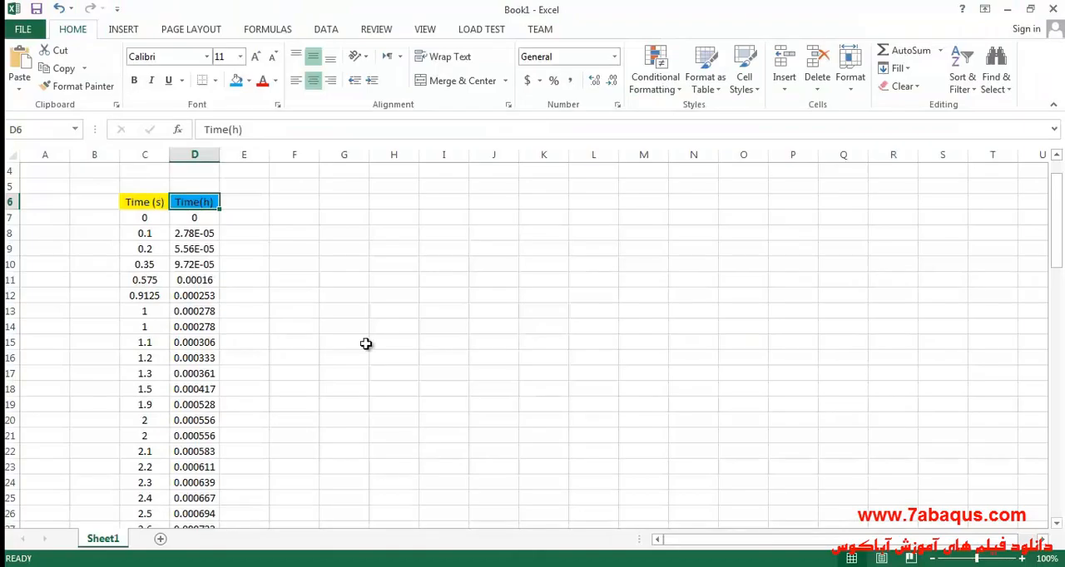
click(244, 217)
right_click(245, 215)
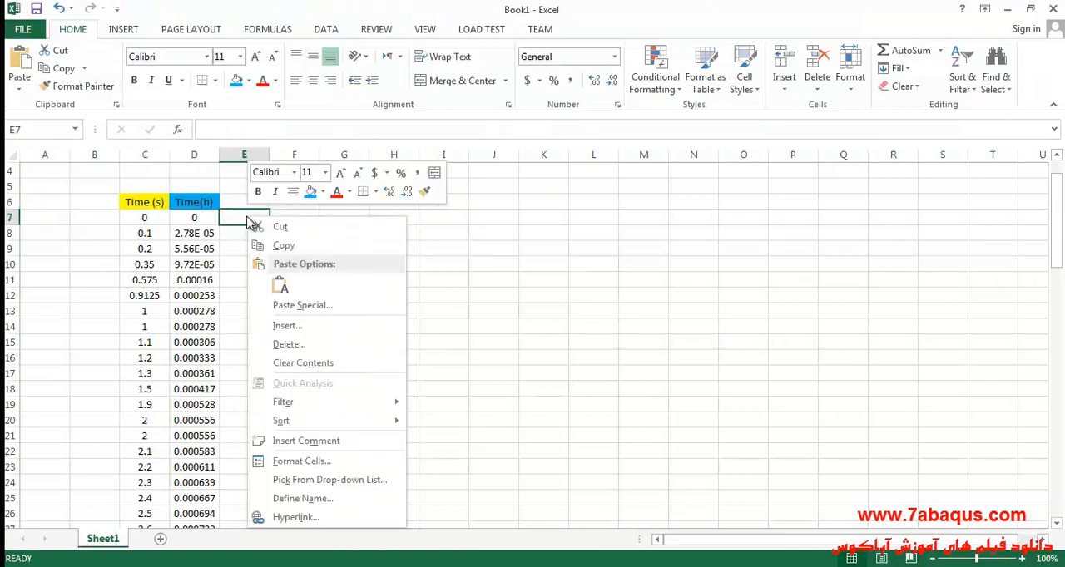
click(280, 289)
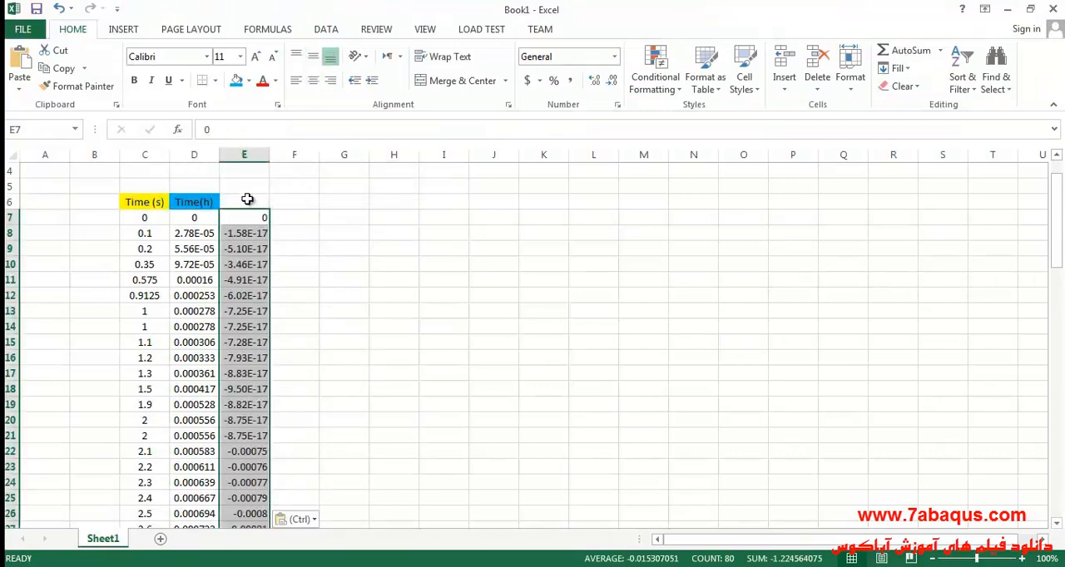
- Widen column E slightly and centre its contents horizontally and vertically
click(261, 157)
drag(269, 159, 283, 161)
click(313, 80)
click(313, 56)
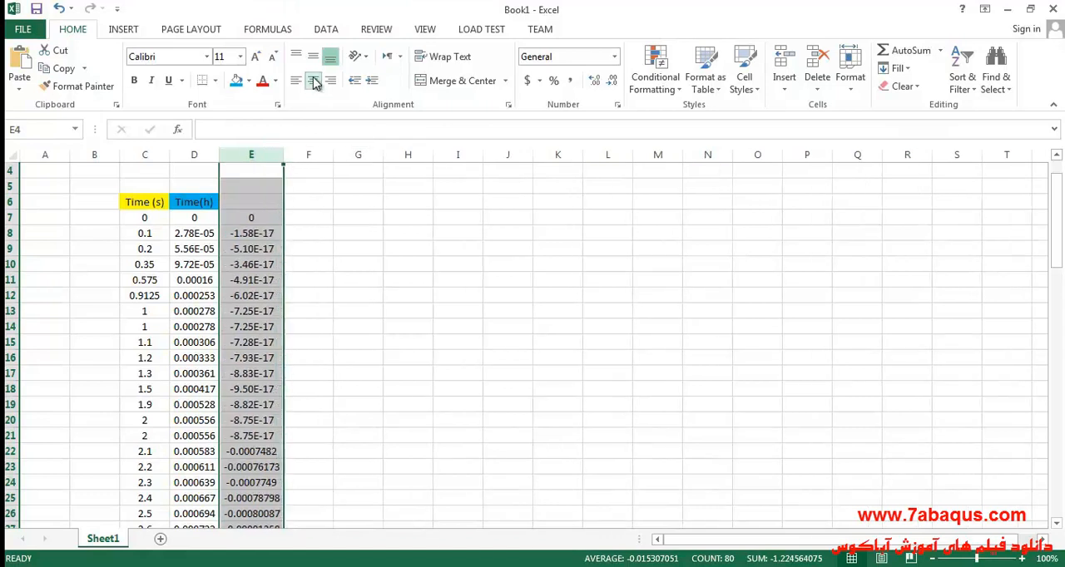
- Title column E "Settlement (m)" in E6 and widen the column to fit the header
click(255, 202)
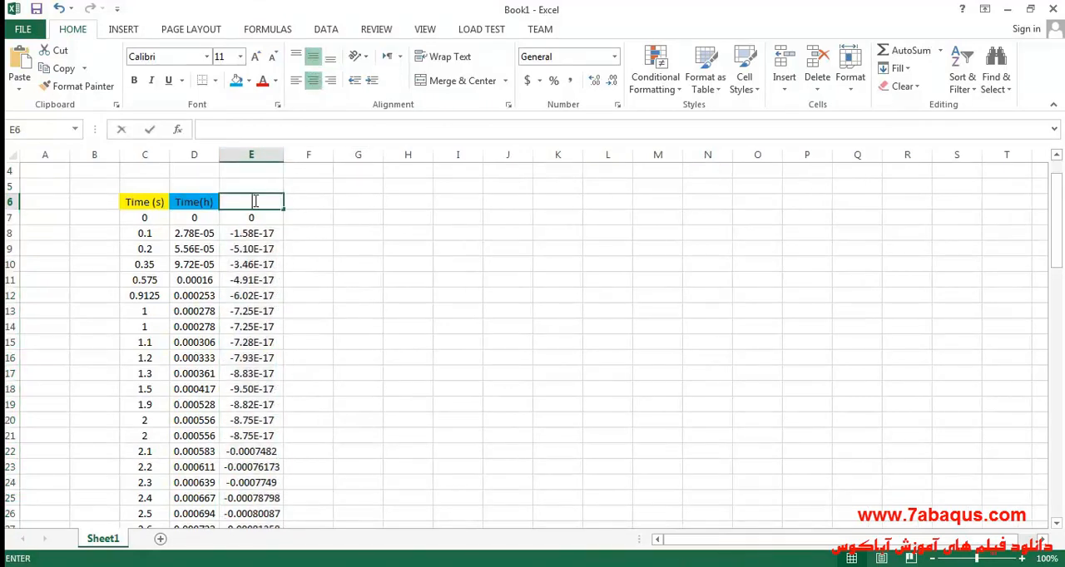
double_click(255, 201)
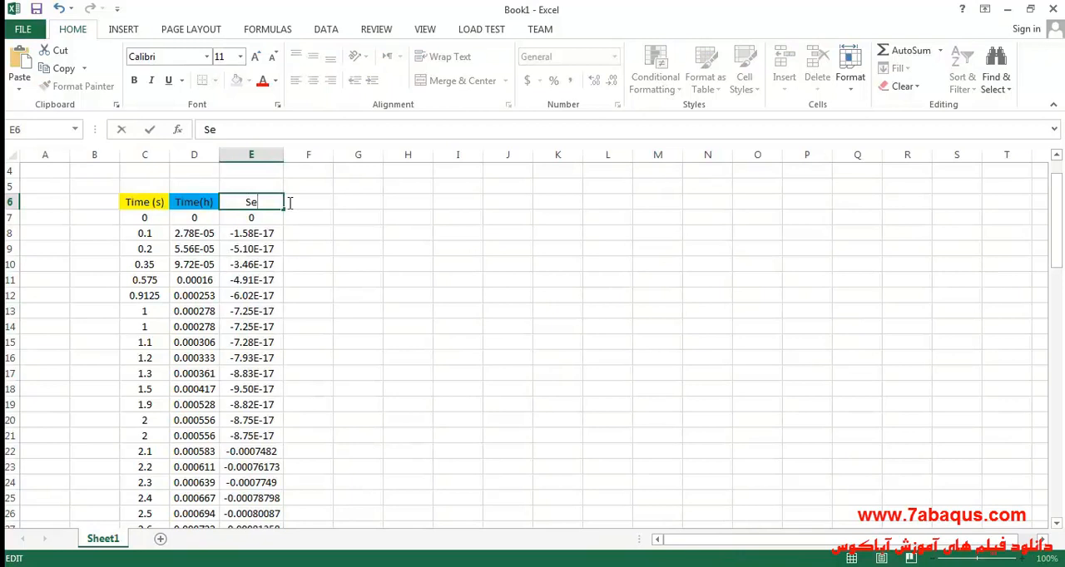
text(Settlement)
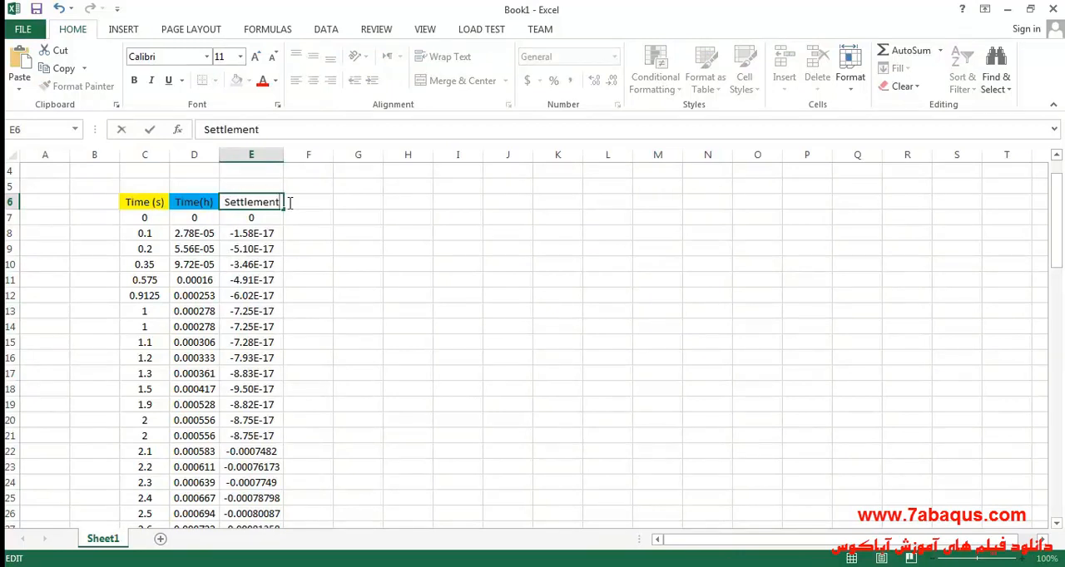
text( (m))
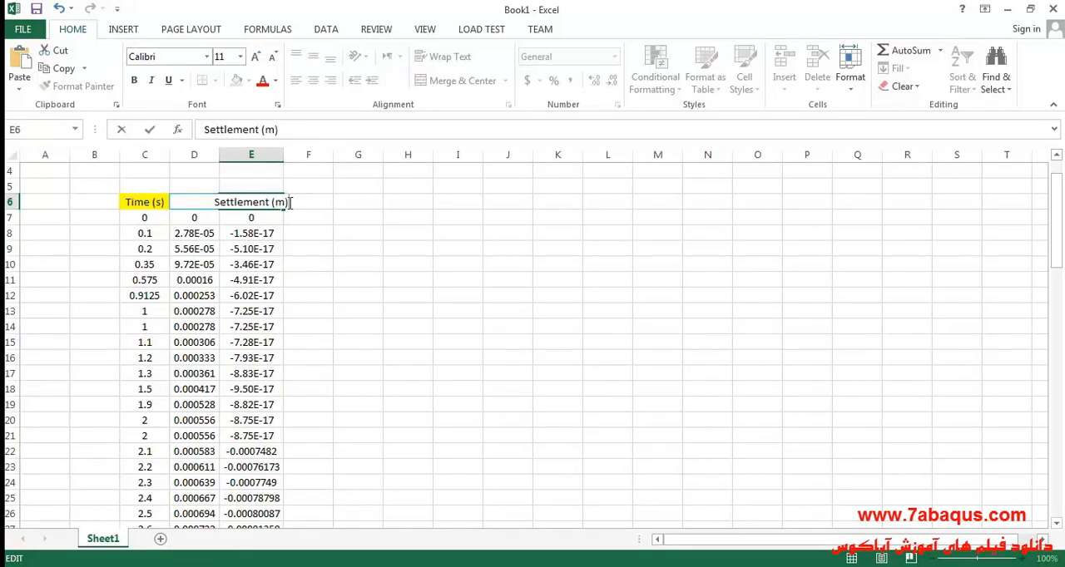
click(271, 155)
drag(284, 155, 302, 160)
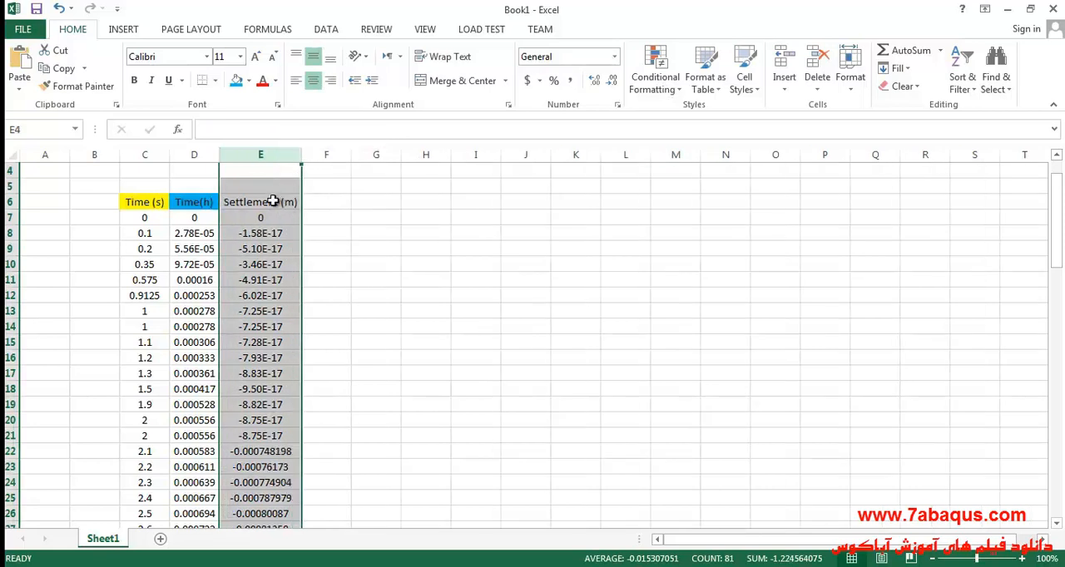
- Fill the Settlement (m) header cell with light green
click(273, 201)
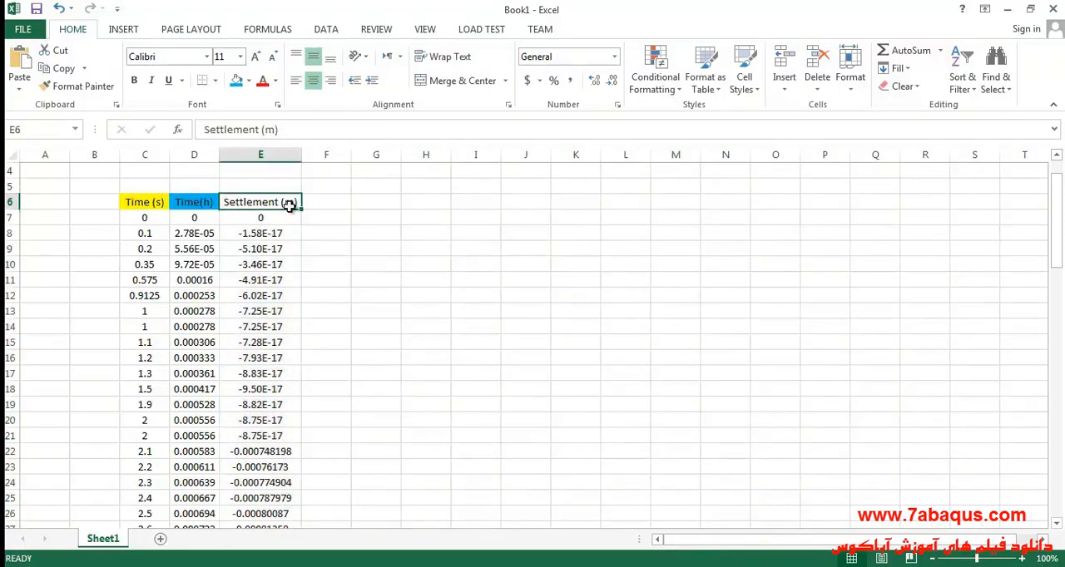
click(249, 81)
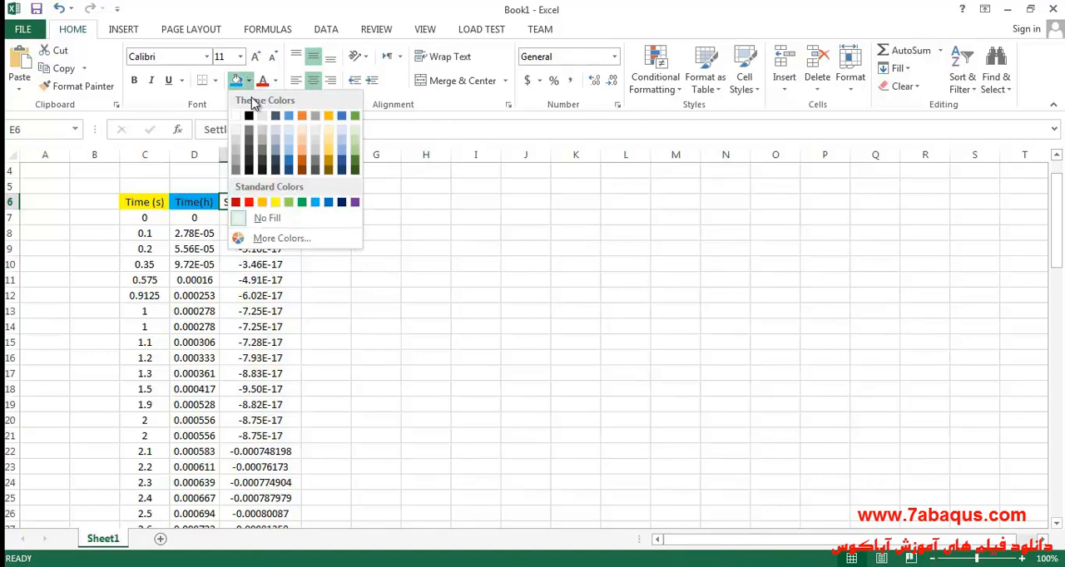
click(354, 152)
click(344, 263)
- Insert a scatter chart with smooth lines and no markers from D7:E86 and place it beside the last data rows
scroll(366, 283, down, 1)
scroll(332, 279, up, 1)
drag(192, 220, 257, 497)
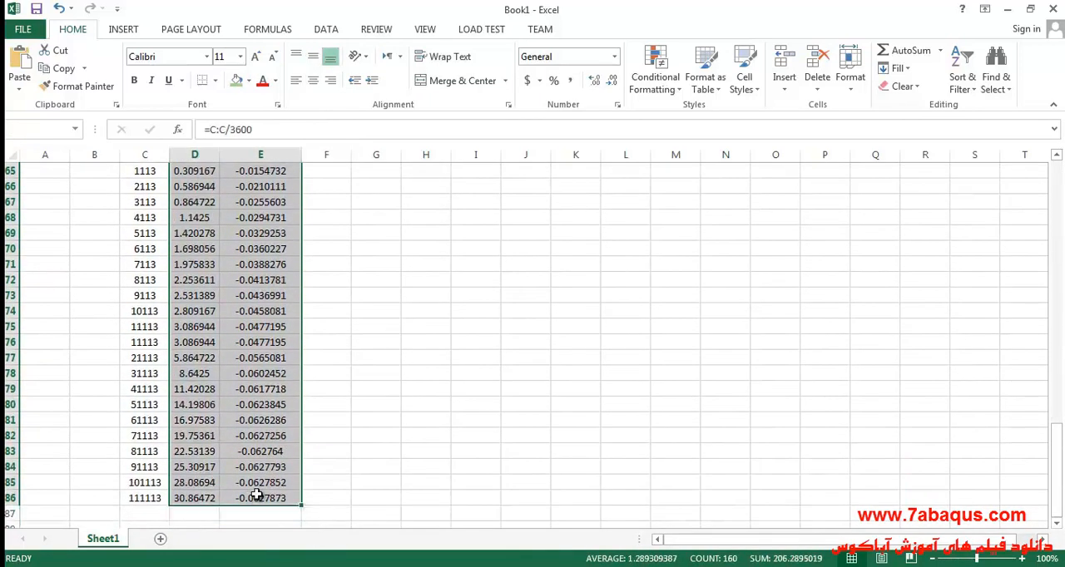
click(129, 33)
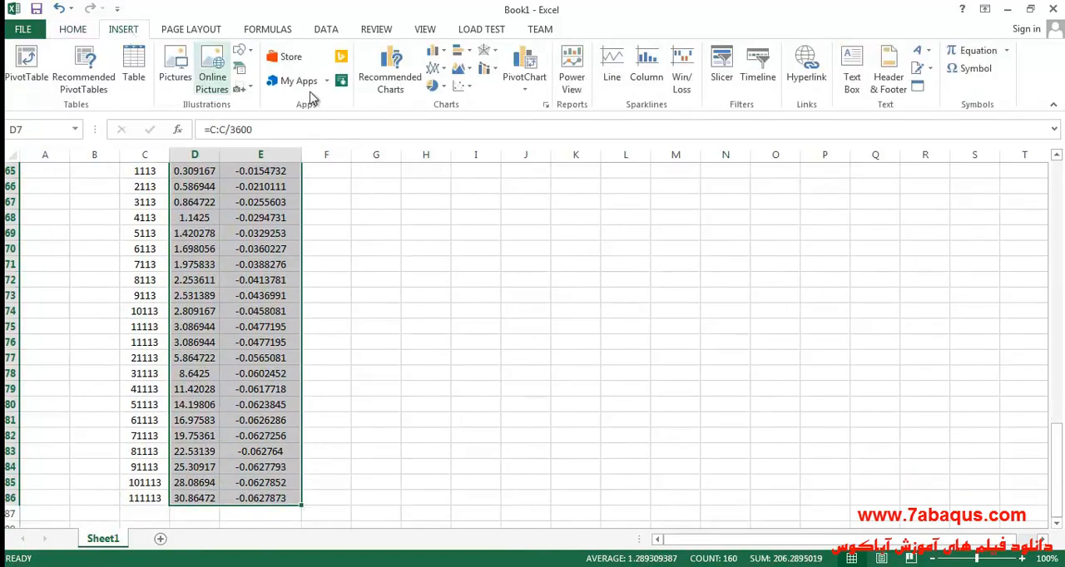
click(461, 85)
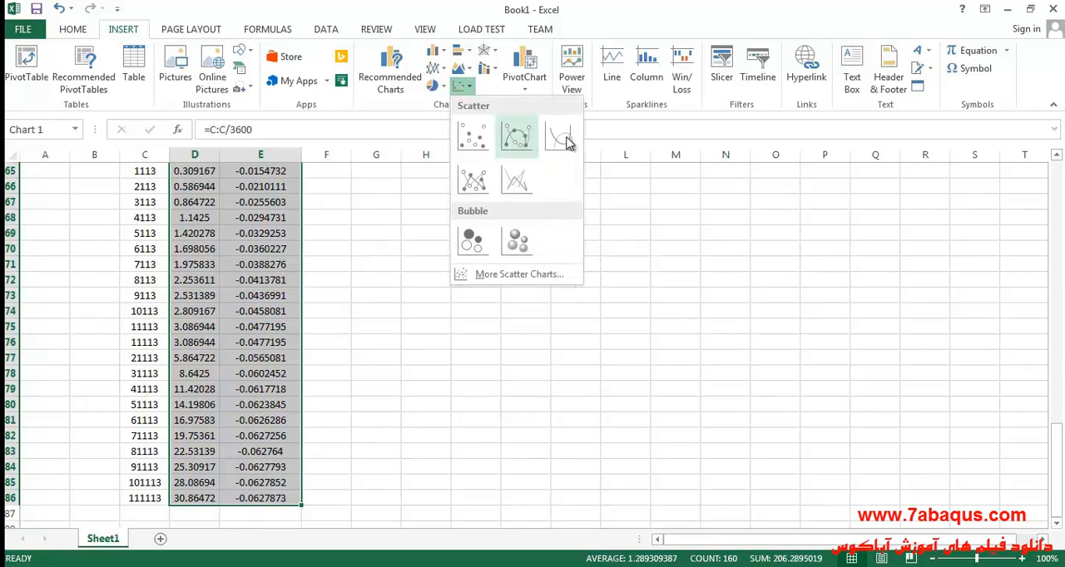
click(558, 142)
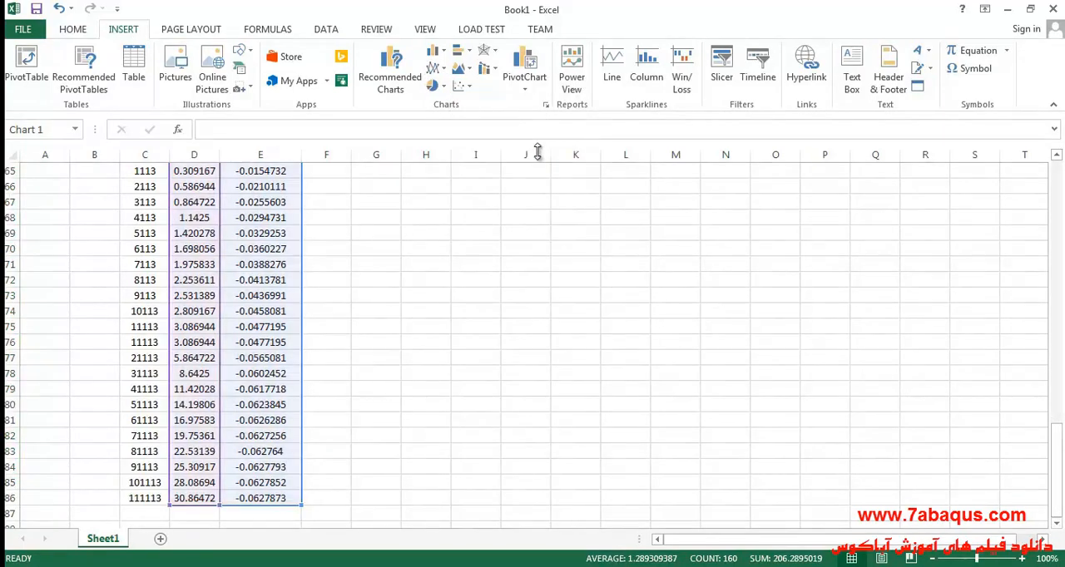
scroll(575, 340, up, 2)
scroll(615, 350, down, 1)
drag(616, 328, 615, 288)
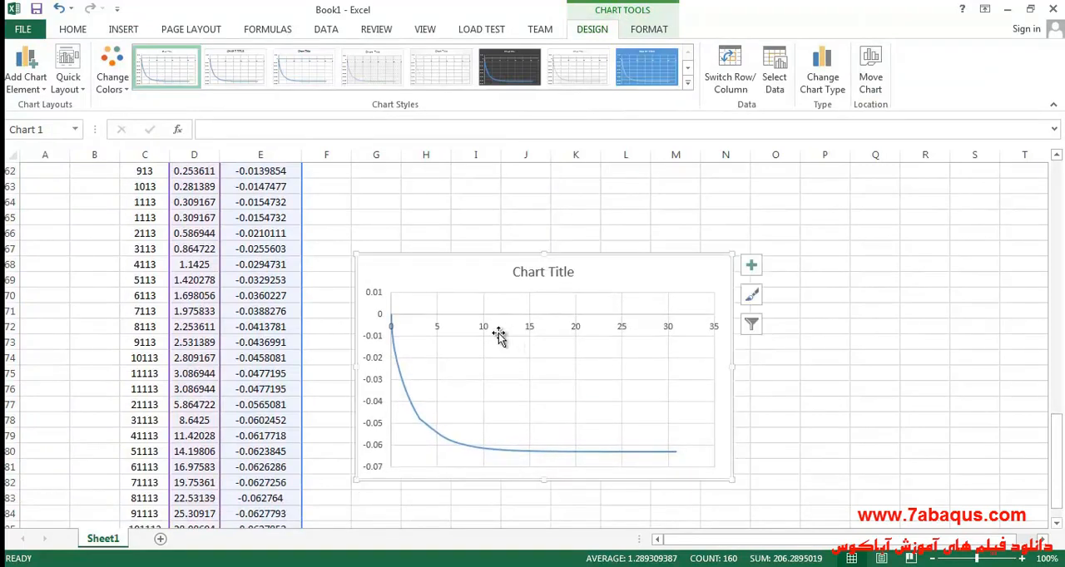
- Switch the chart's horizontal time axis to a logarithmic scale with base 10
click(485, 332)
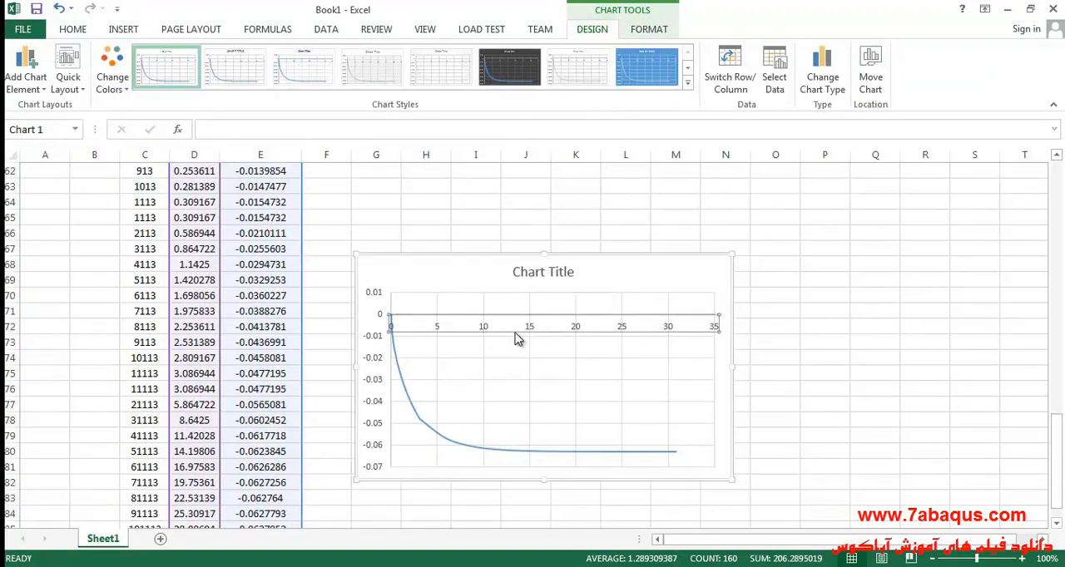
double_click(504, 328)
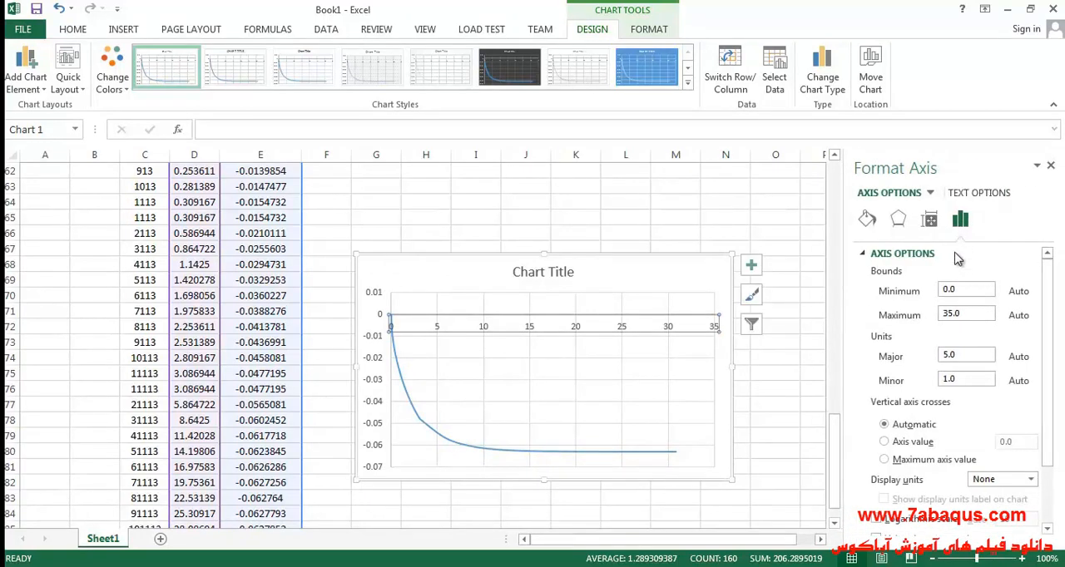
scroll(941, 420, down, 1)
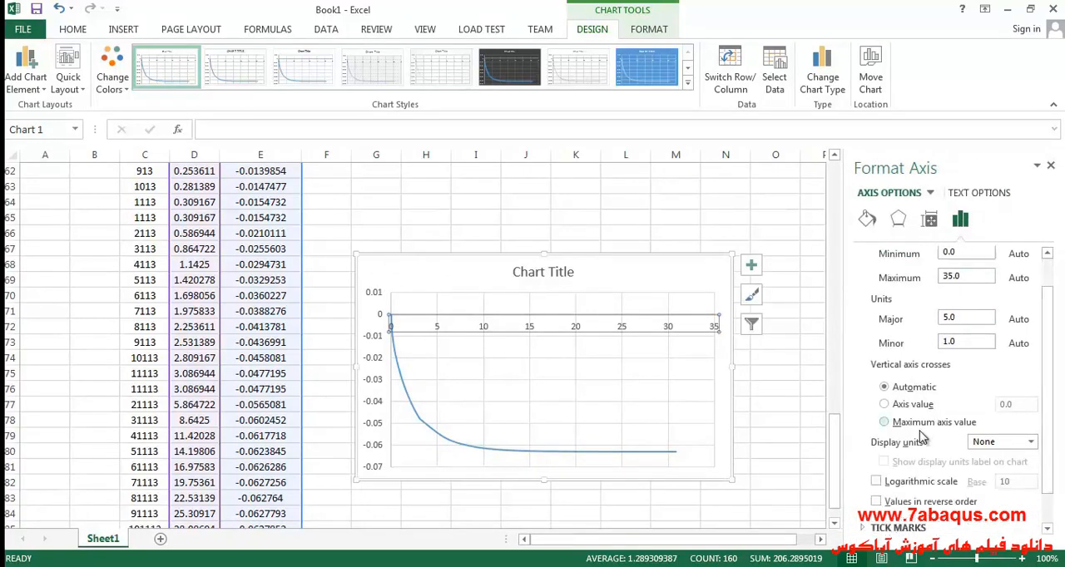
click(905, 487)
click(537, 321)
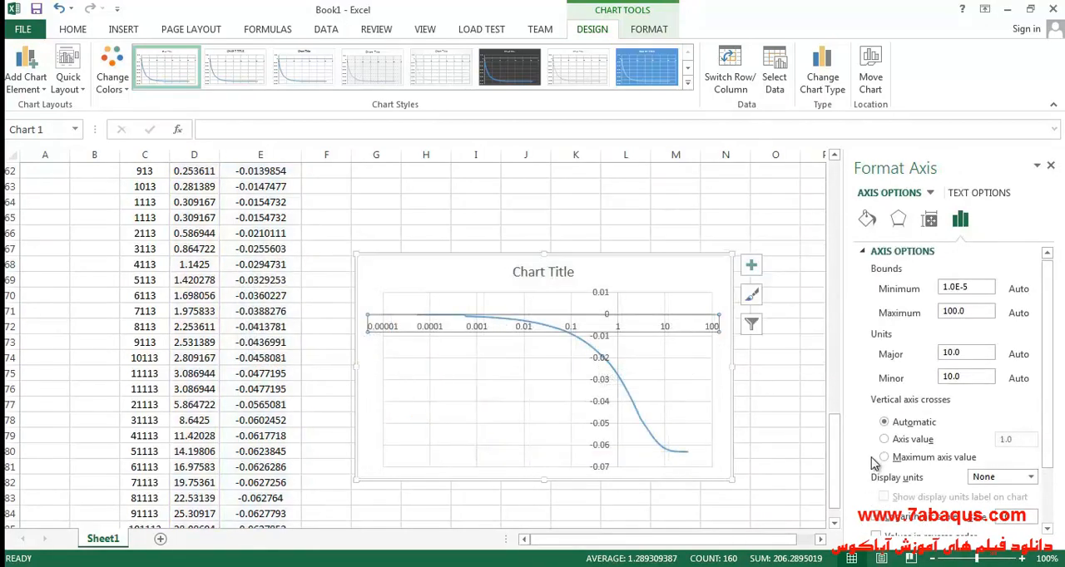
- Set the horizontal axis minimum to 0.0001 and make the vertical axis cross it at 0.0001
click(980, 285)
text(4)
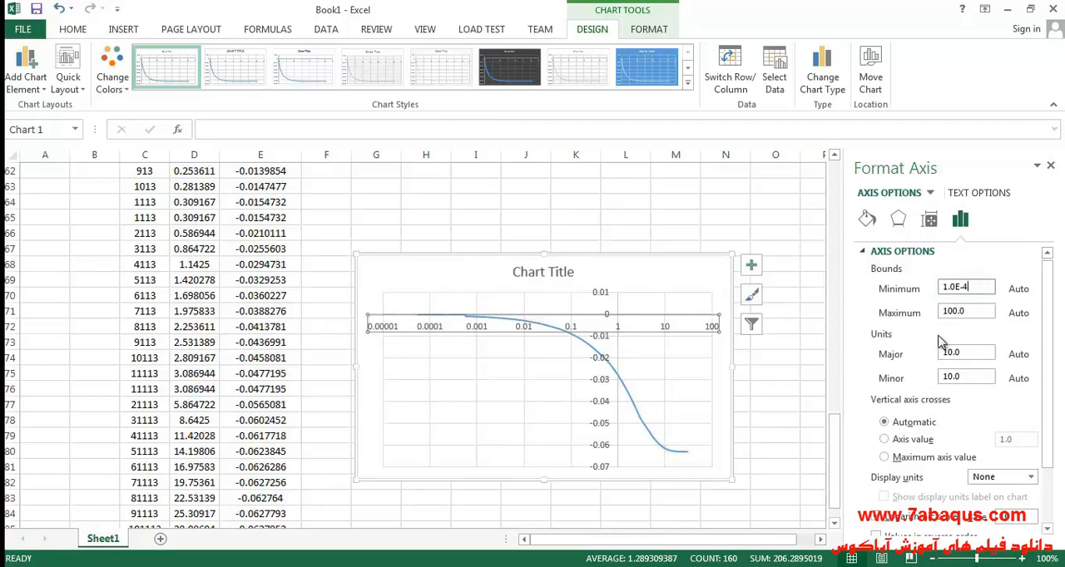
click(973, 312)
click(908, 439)
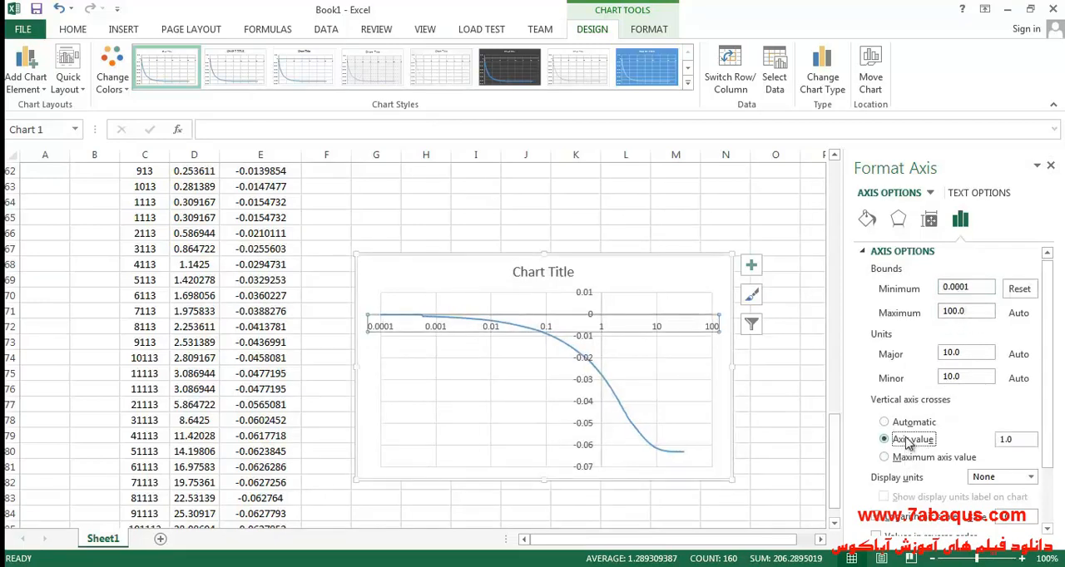
click(1028, 440)
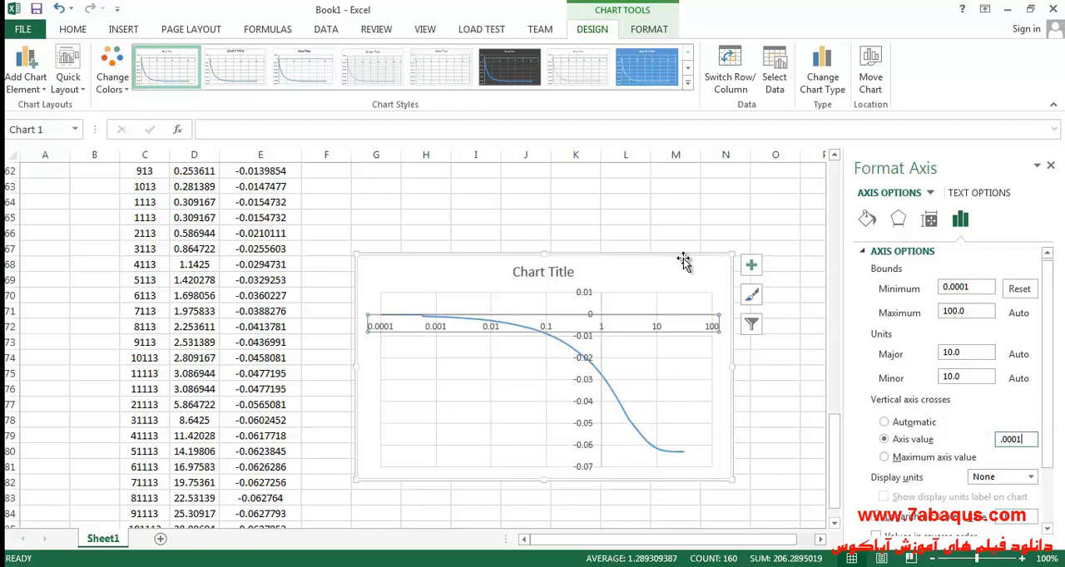
click(663, 273)
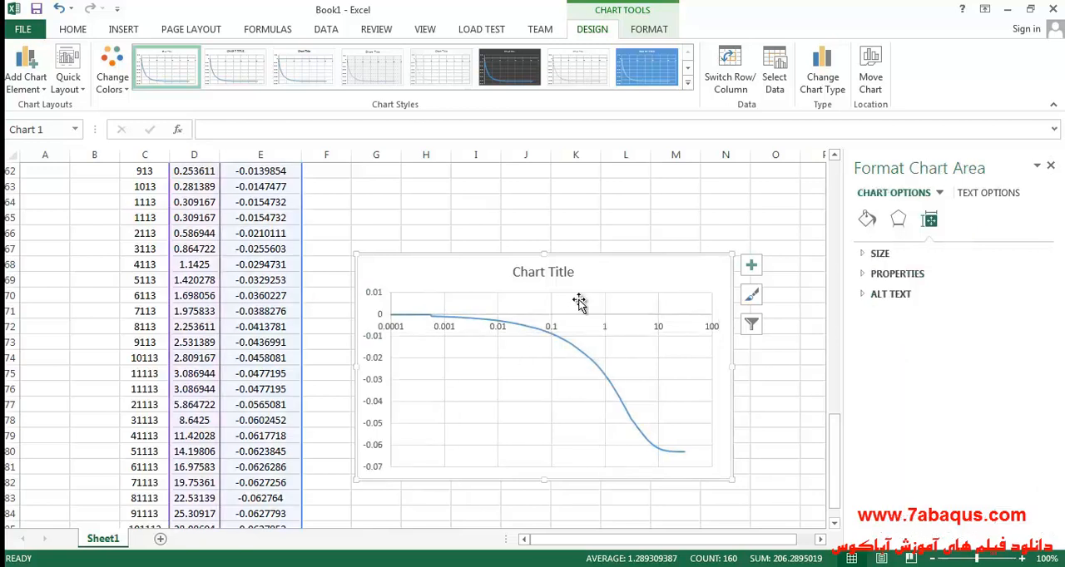
drag(600, 272, 592, 249)
- Set the vertical settlement axis bounds to a minimum of -0.08 and a maximum of 0
click(368, 338)
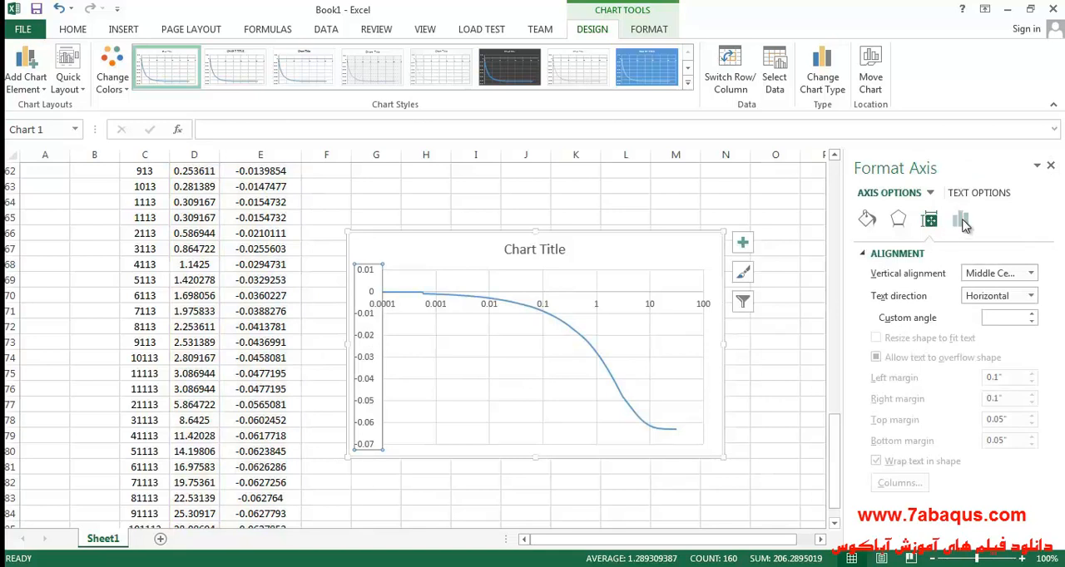
click(960, 219)
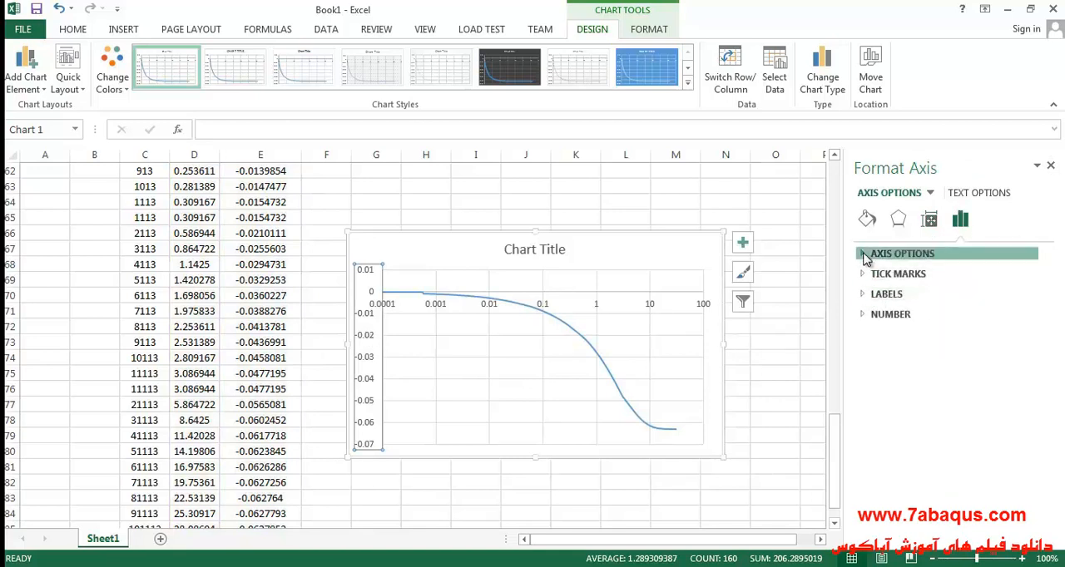
click(873, 253)
click(976, 288)
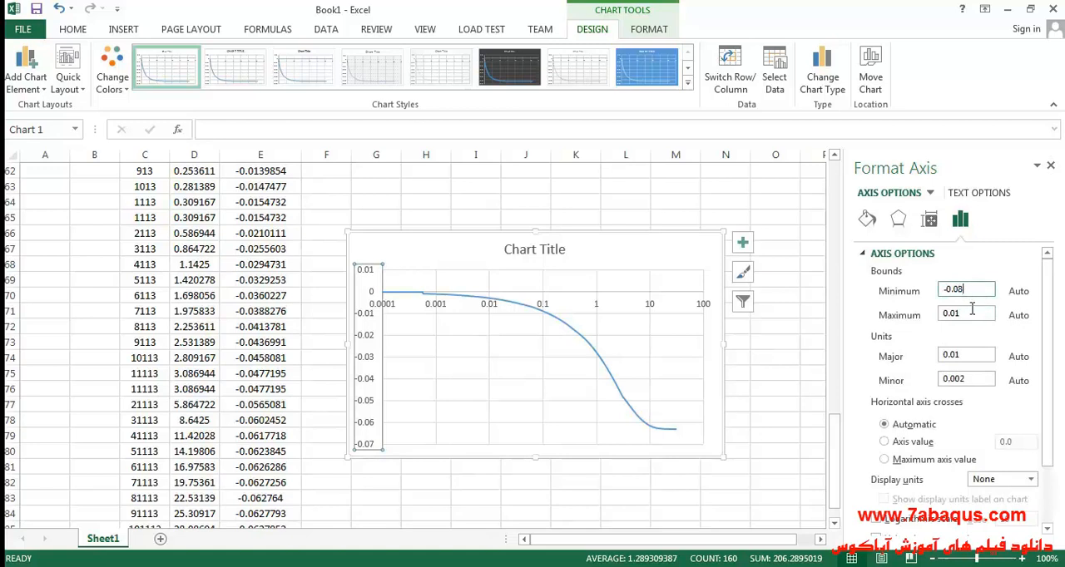
key(Tab)
text(0)
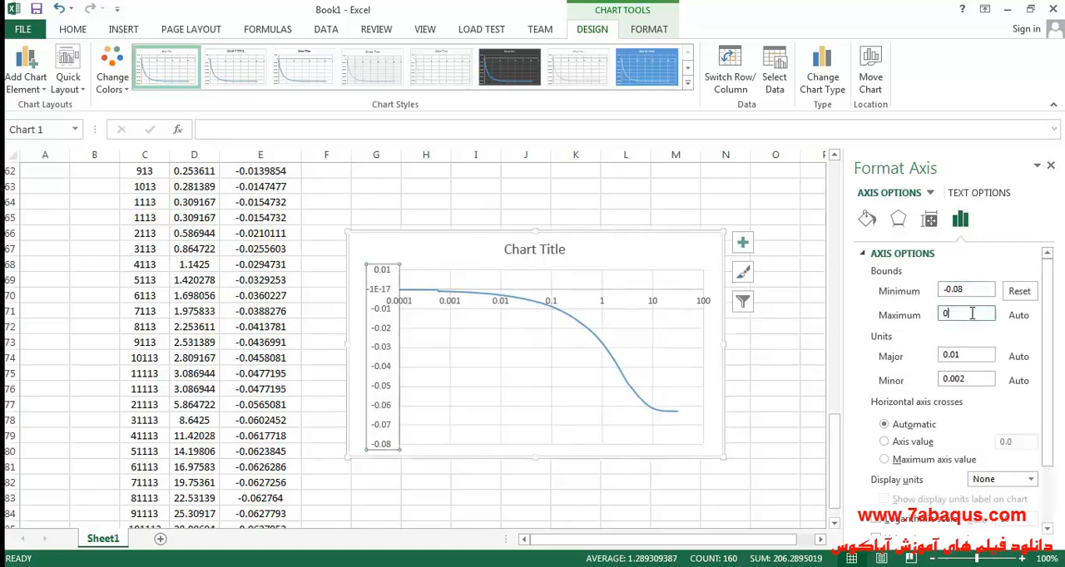
click(622, 247)
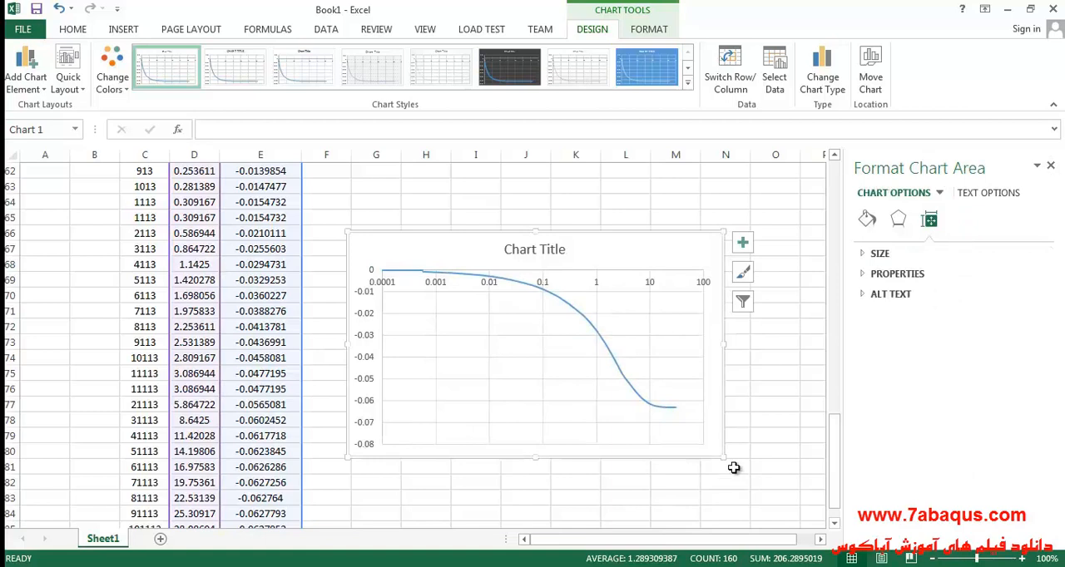
- Enlarge the settlement chart slightly and move it a little higher on the sheet
drag(721, 456, 761, 479)
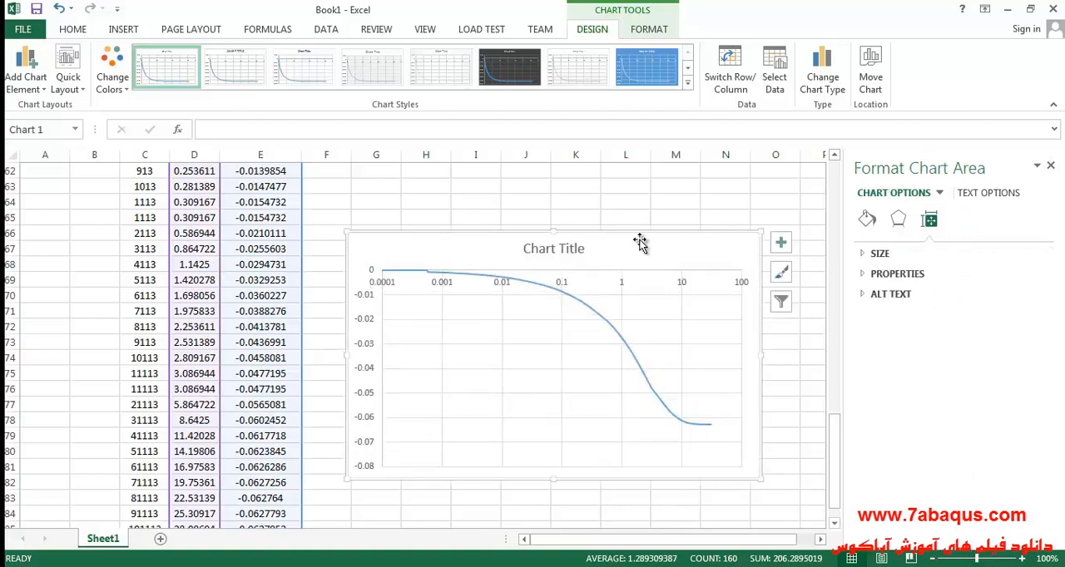
drag(639, 245, 630, 224)
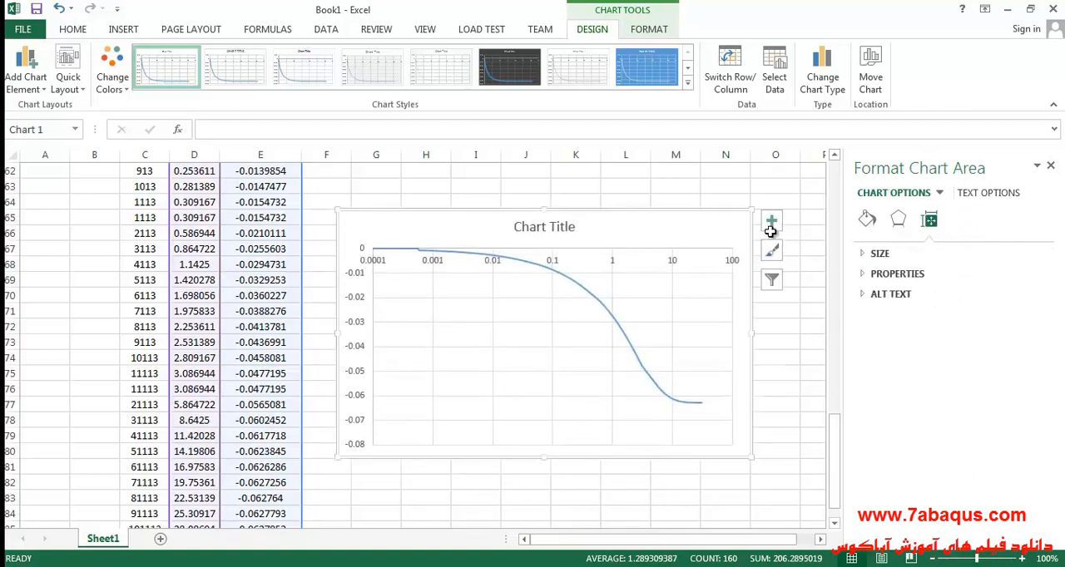
- Make the horizontal time axis cross the vertical settlement axis at -0.08
click(772, 232)
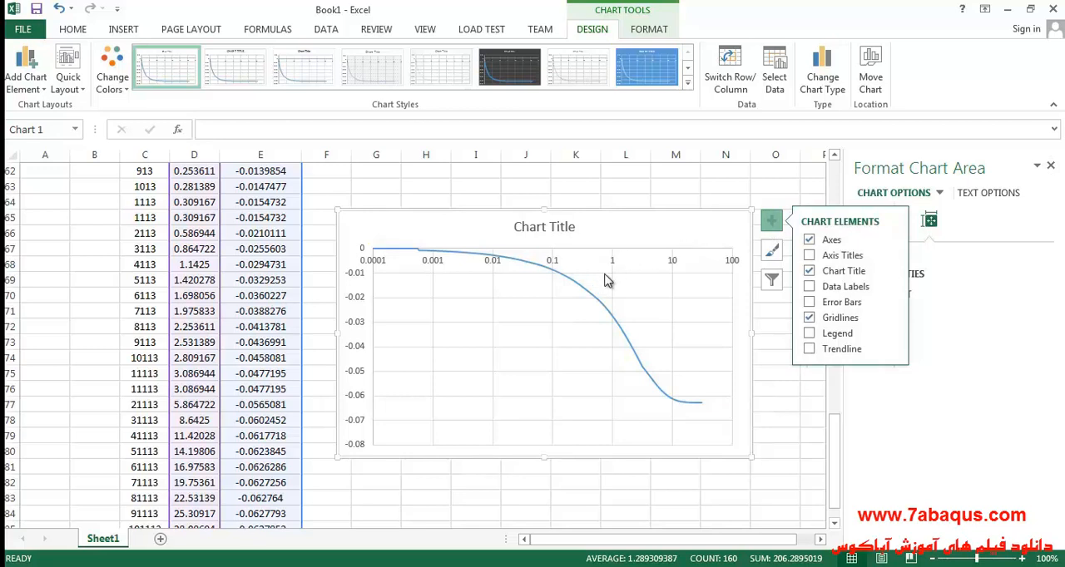
click(613, 262)
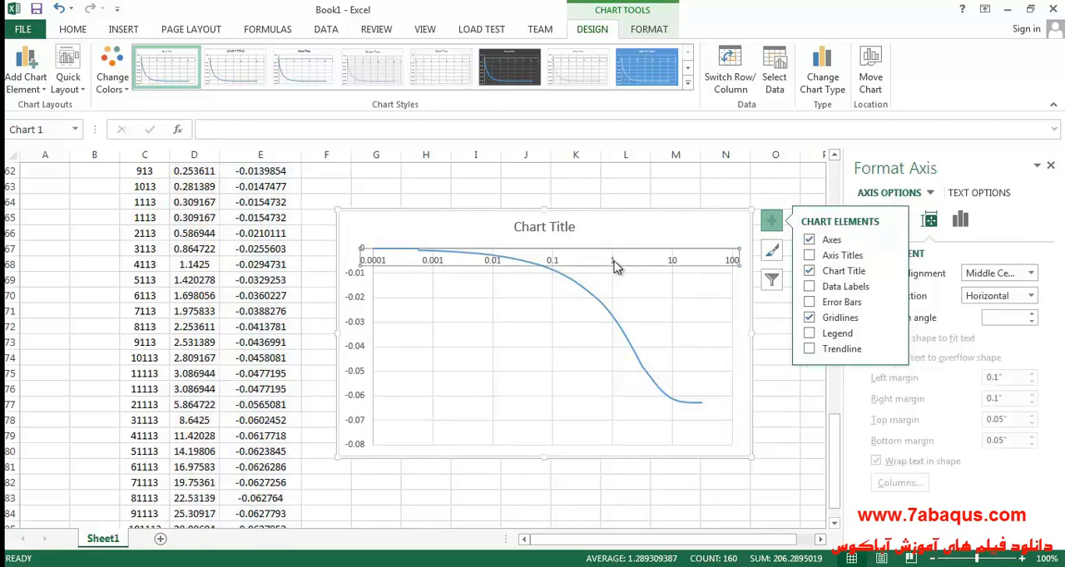
click(770, 220)
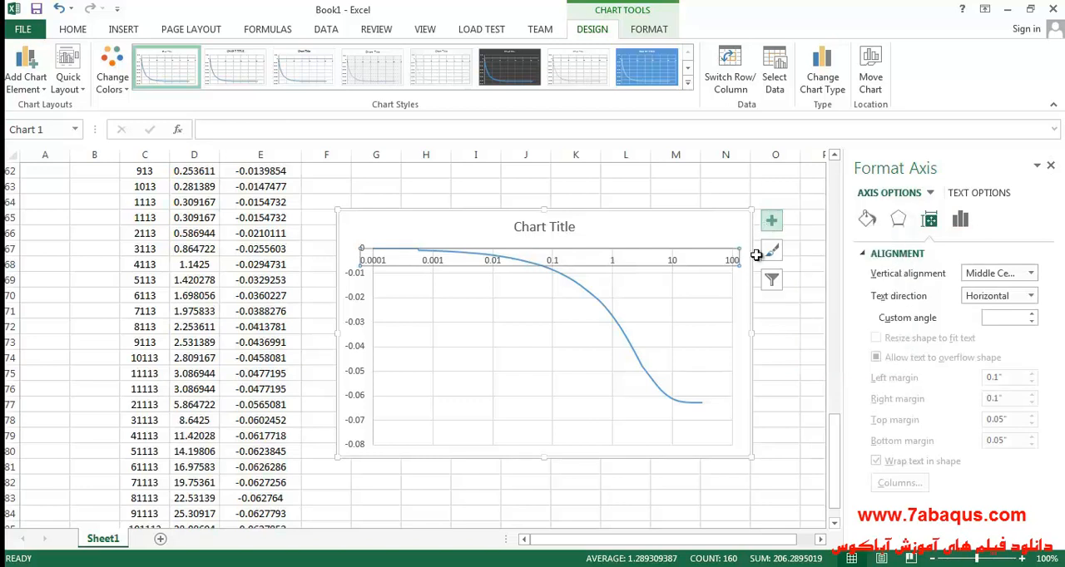
click(960, 219)
click(877, 255)
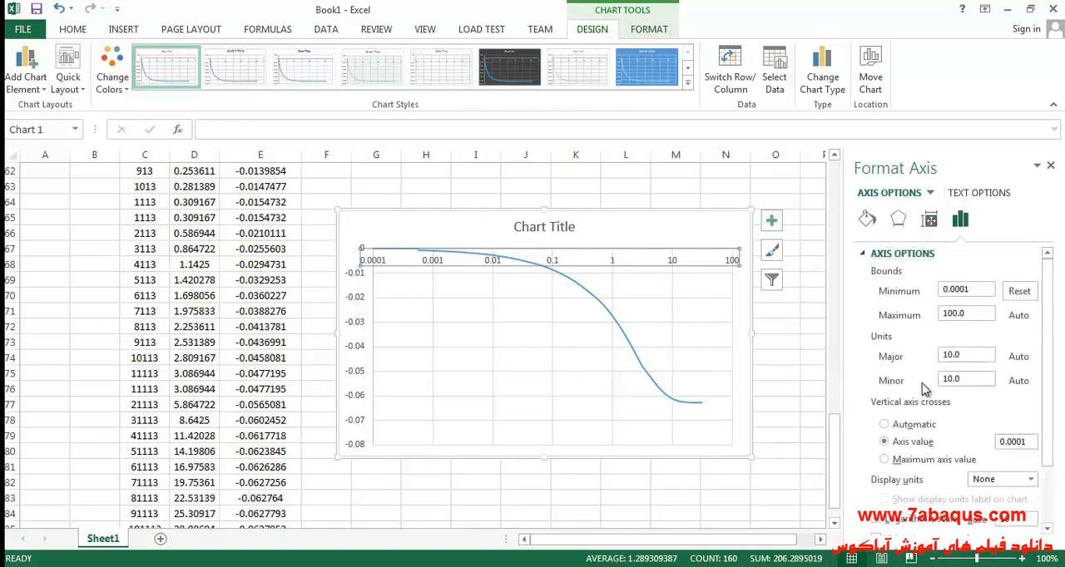
click(360, 328)
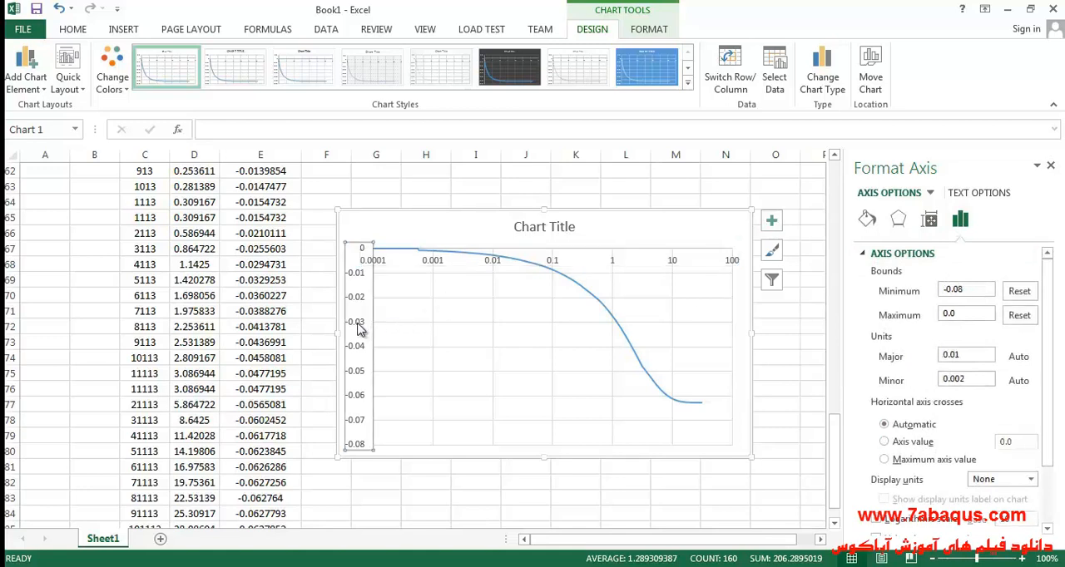
click(912, 442)
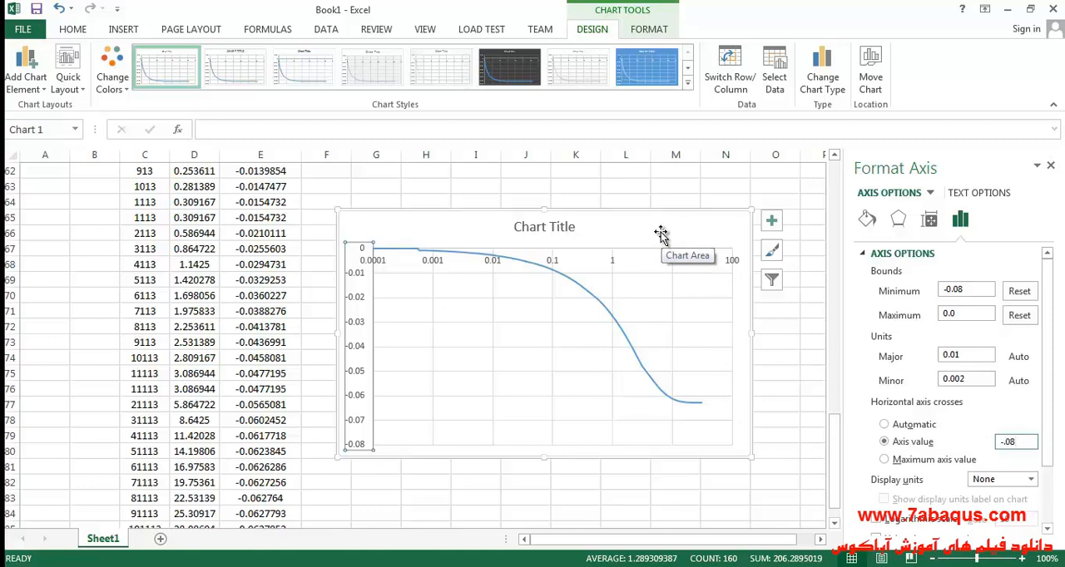
click(661, 234)
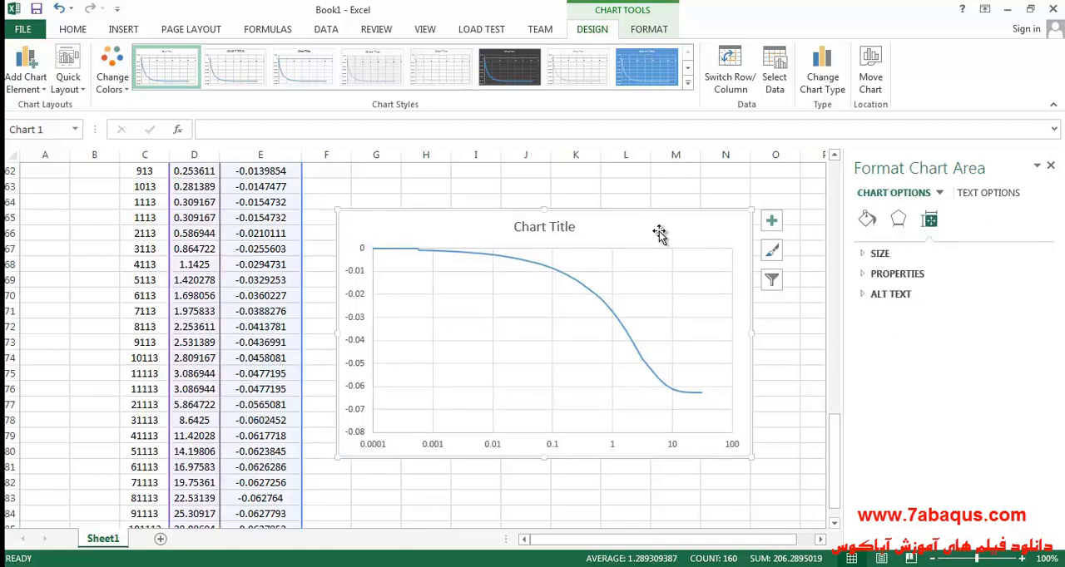
click(1050, 165)
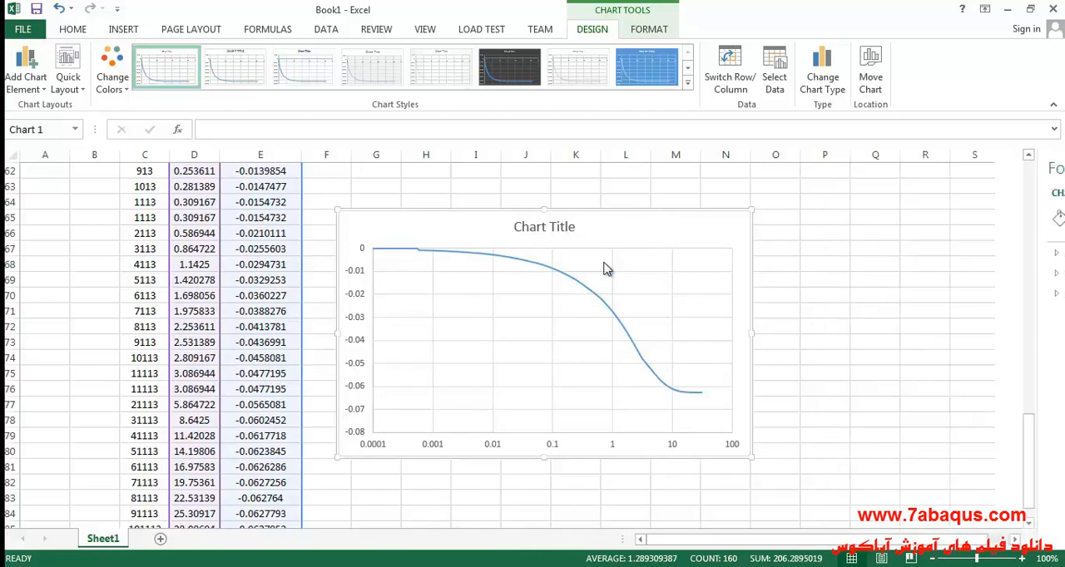
- Add primary horizontal and primary vertical axis titles to the settlement chart
click(772, 220)
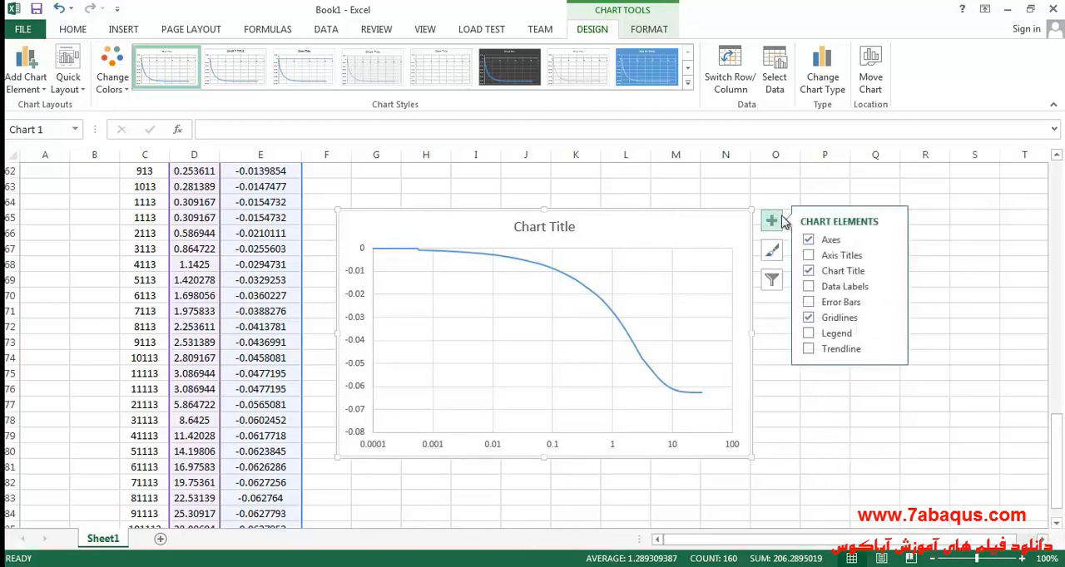
click(892, 256)
click(922, 258)
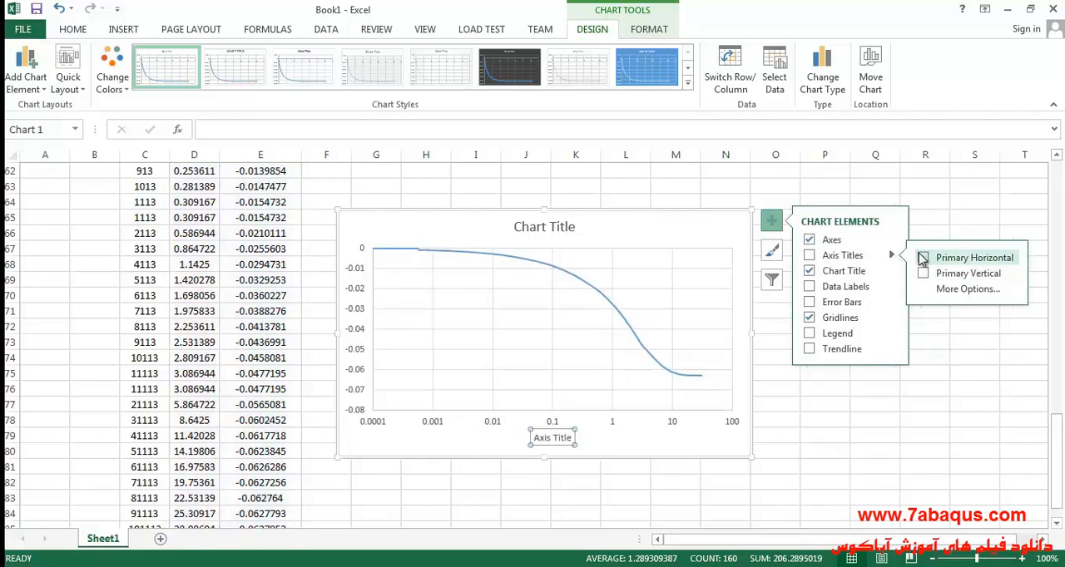
click(923, 275)
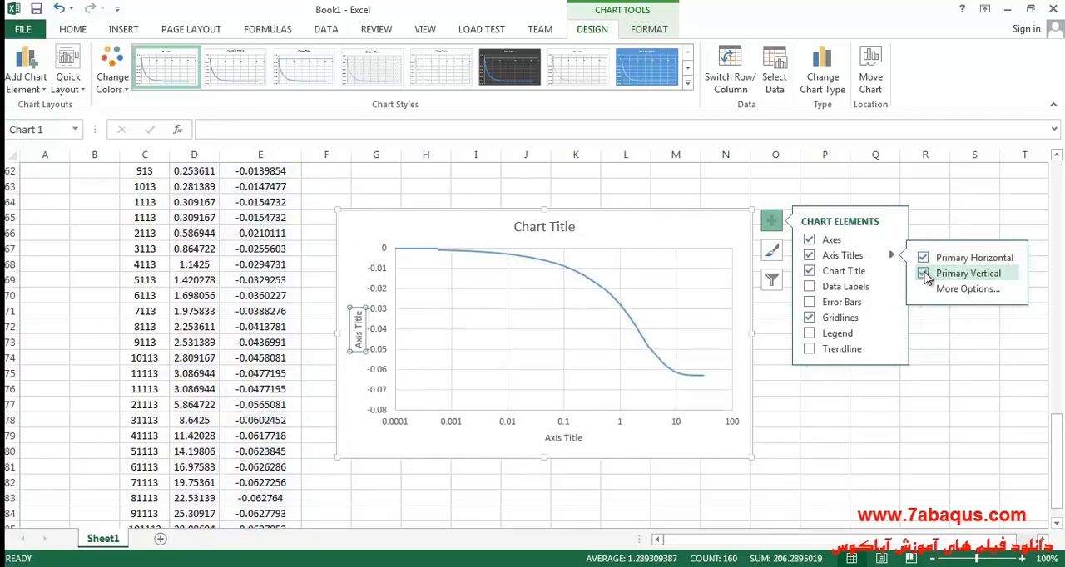
click(443, 241)
- Copy the header text "Time(h)" from cell D6
scroll(233, 369, up, 5)
scroll(233, 369, up, 15)
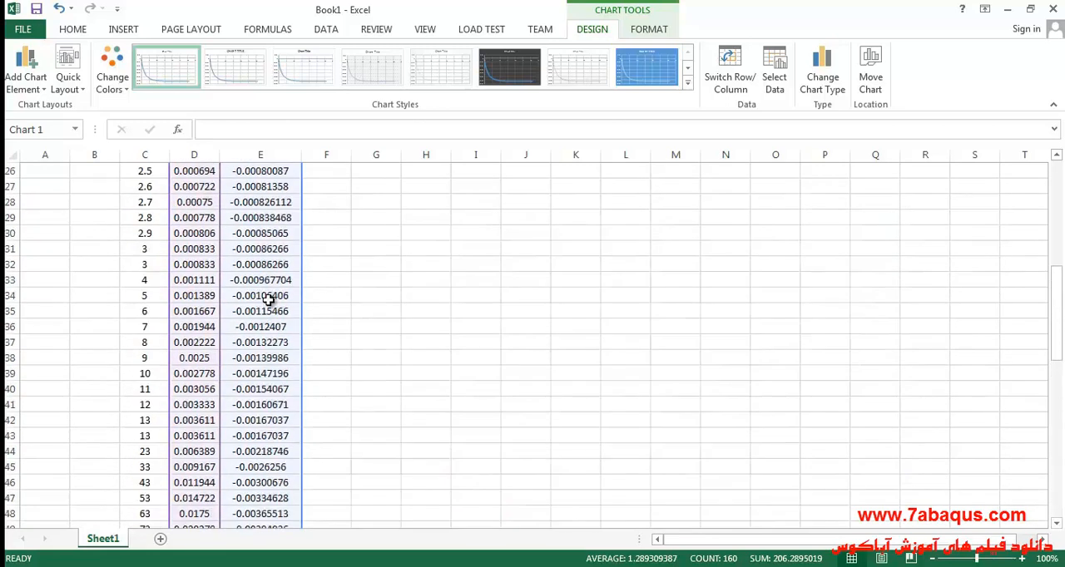
click(207, 249)
double_click(206, 249)
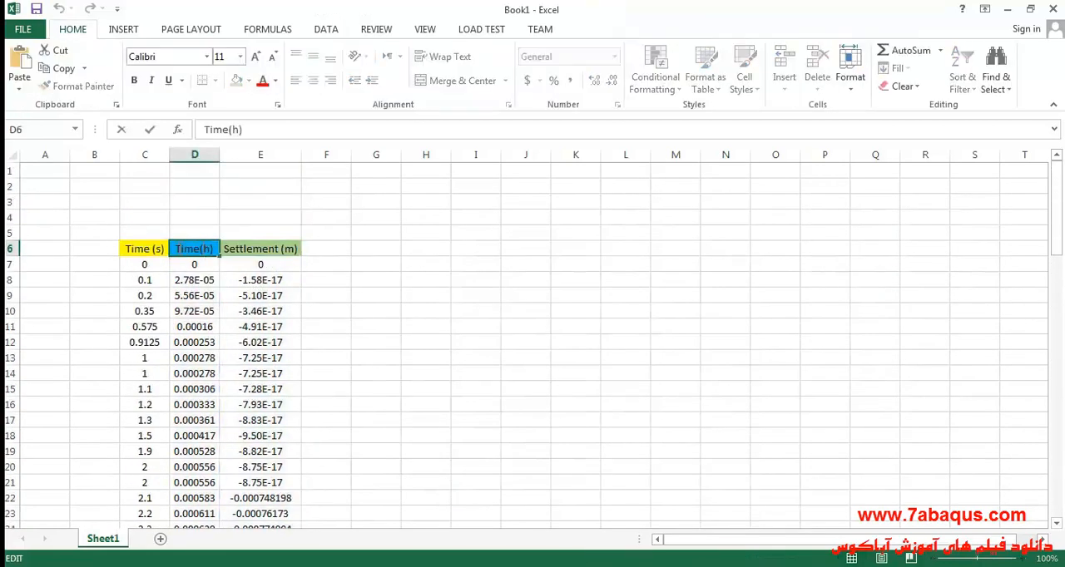
drag(173, 250, 207, 250)
right_click(207, 251)
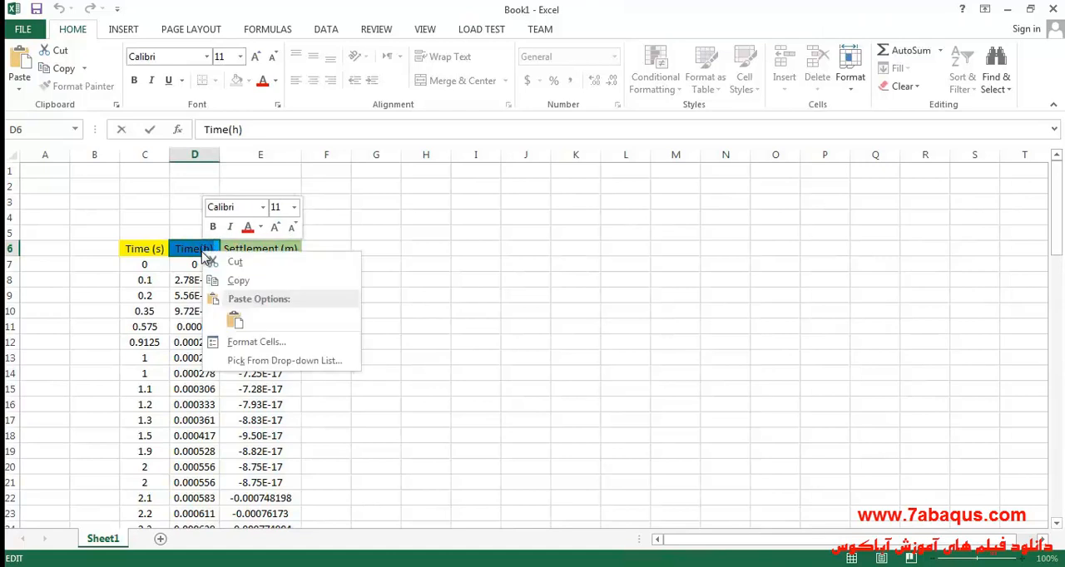
click(237, 280)
- Replace the chart's horizontal axis title with "Time(h)"
scroll(555, 402, down, 10)
scroll(556, 403, down, 11)
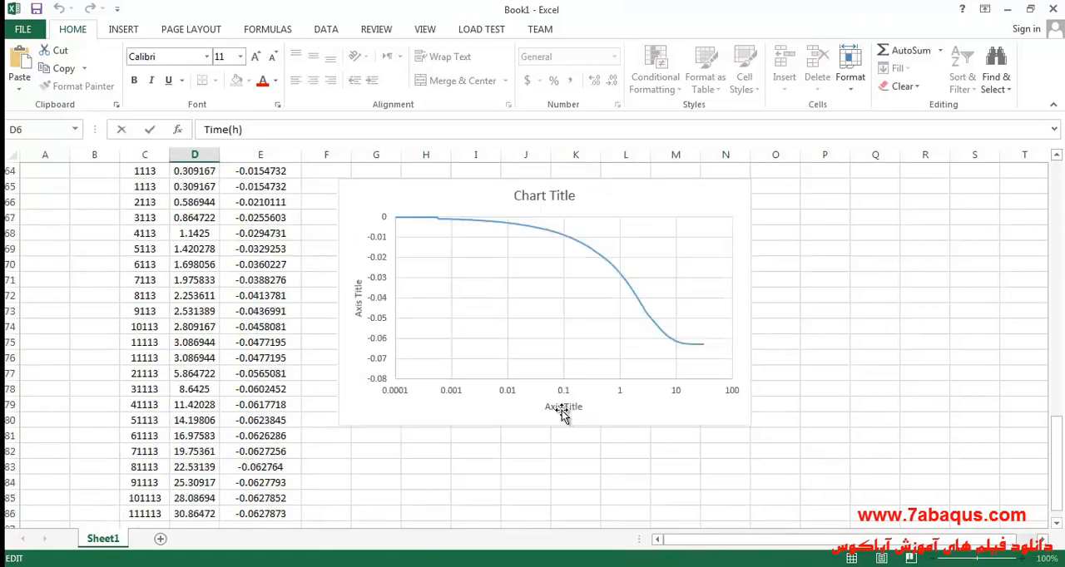
click(555, 406)
drag(547, 405, 584, 408)
right_click(574, 412)
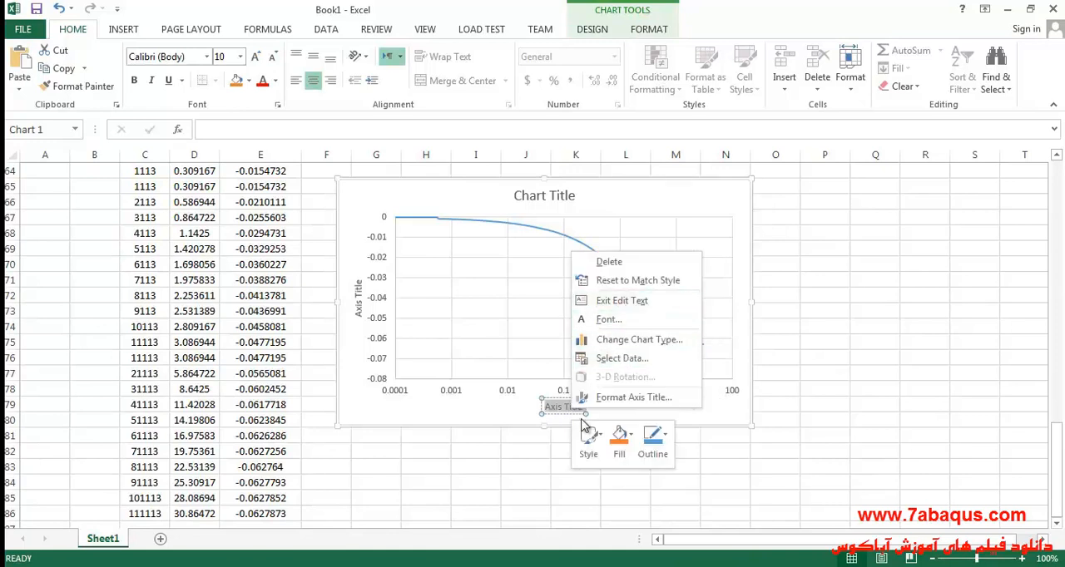
key(Escape)
key(Delete)
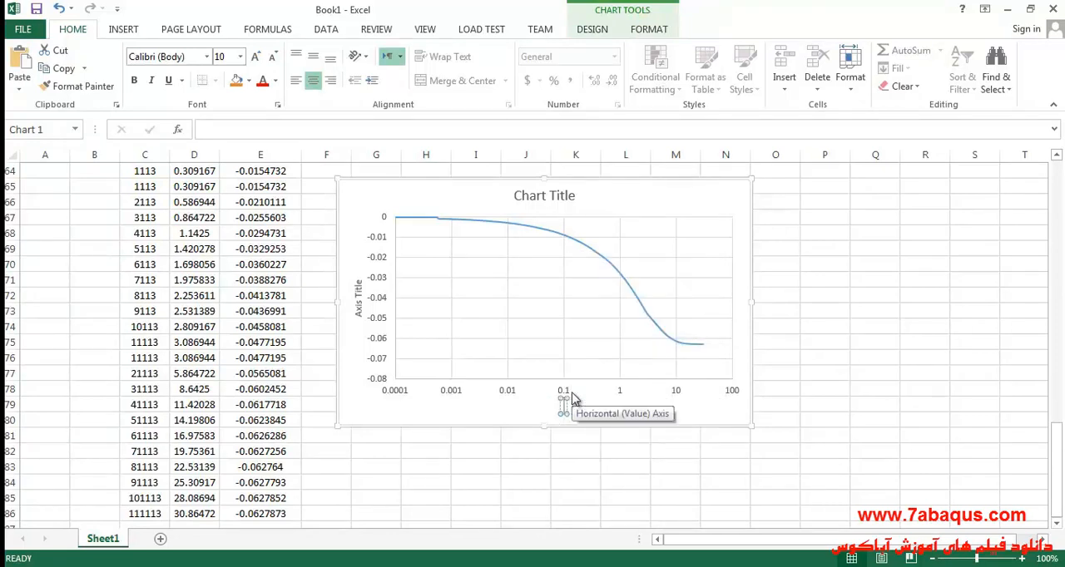
text(Time(s))
- Copy the header text "Settlement (m)" from cell E6
scroll(260, 297, up, 6)
scroll(260, 297, up, 15)
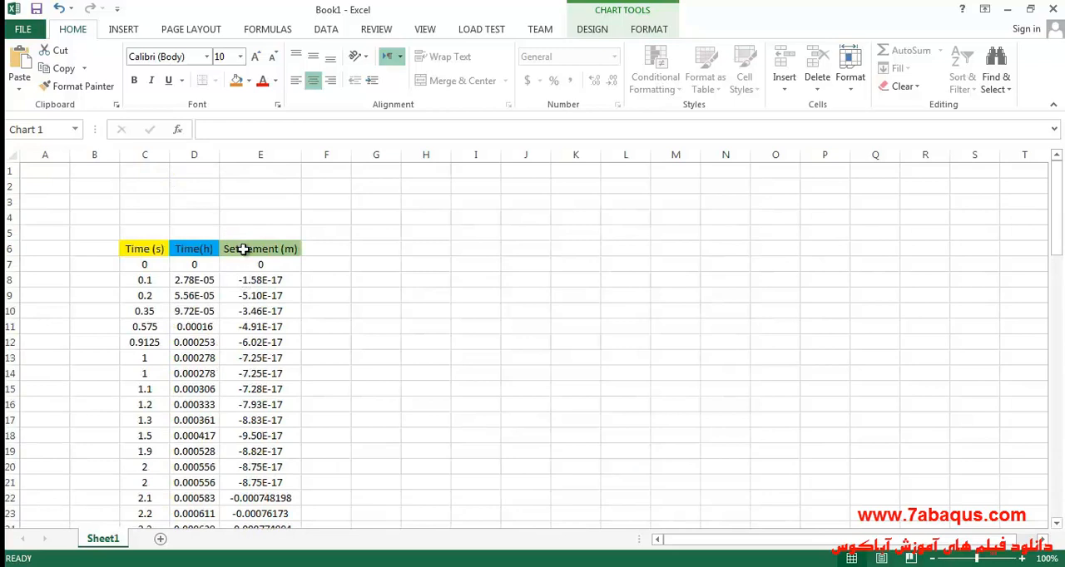
double_click(242, 248)
drag(225, 249, 292, 249)
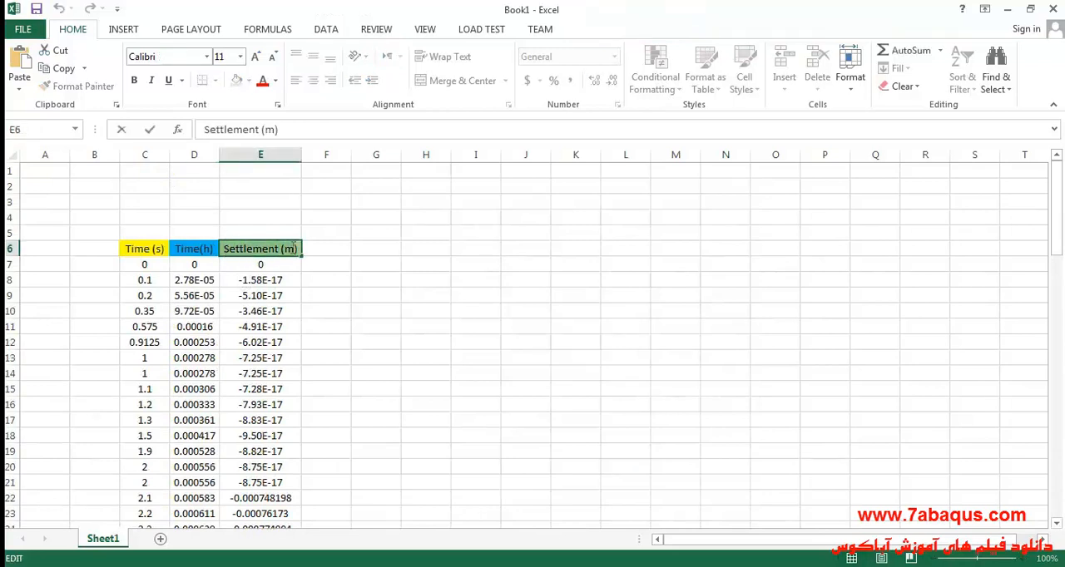
right_click(286, 246)
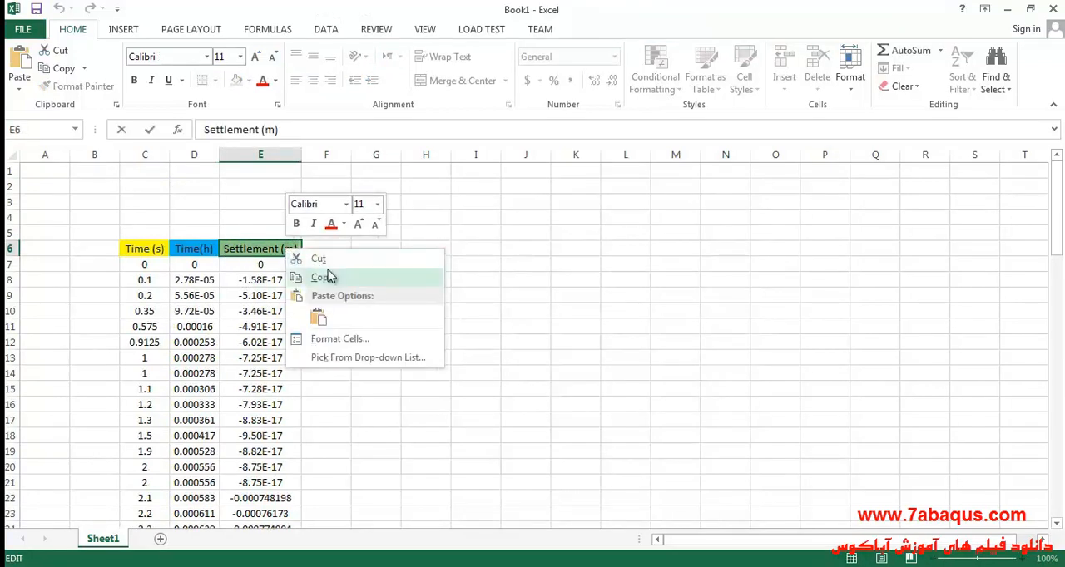
click(323, 275)
- Replace the chart's vertical axis title with "Settlement (m)"
scroll(476, 309, down, 20)
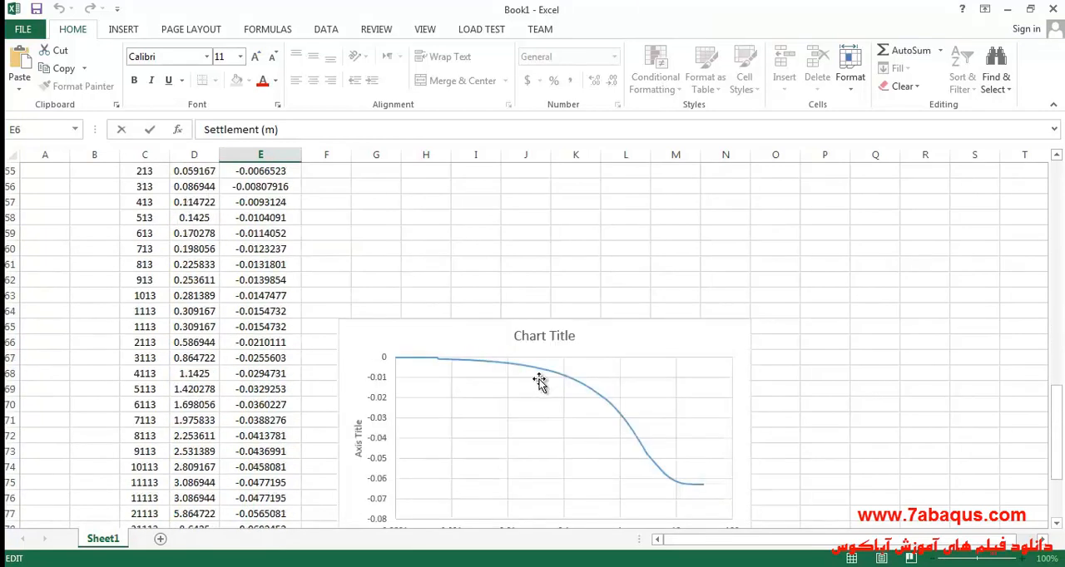
scroll(507, 374, up, 1)
click(359, 349)
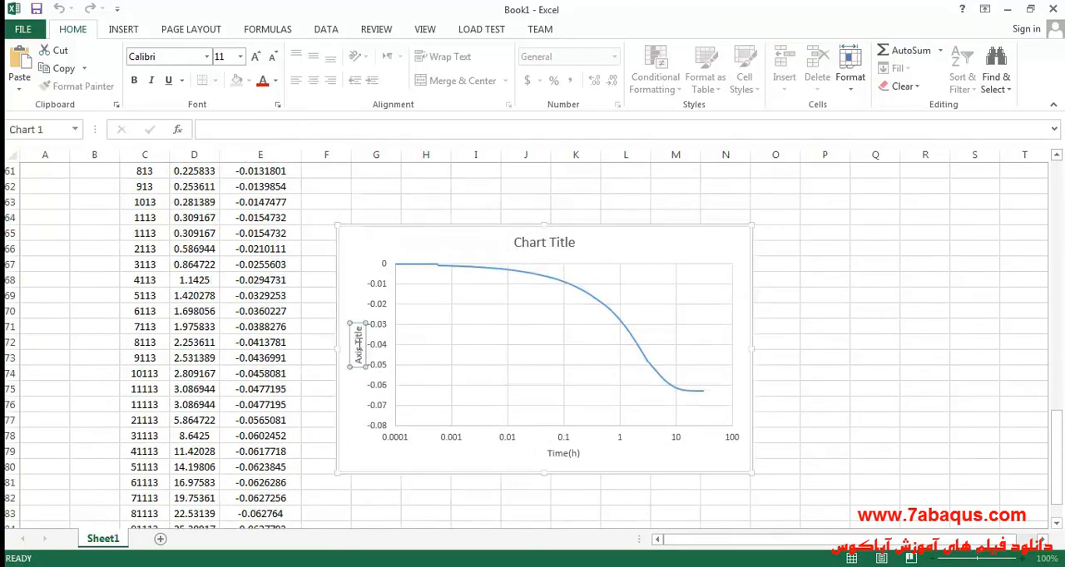
triple_click(360, 350)
key(BackSpace)
text(Settlement (m))
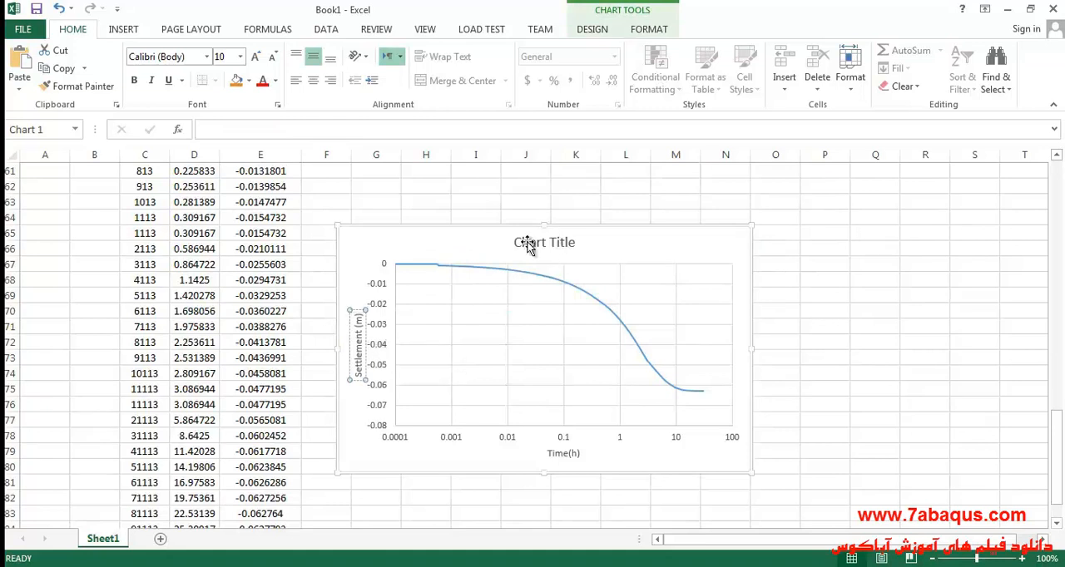
click(475, 246)
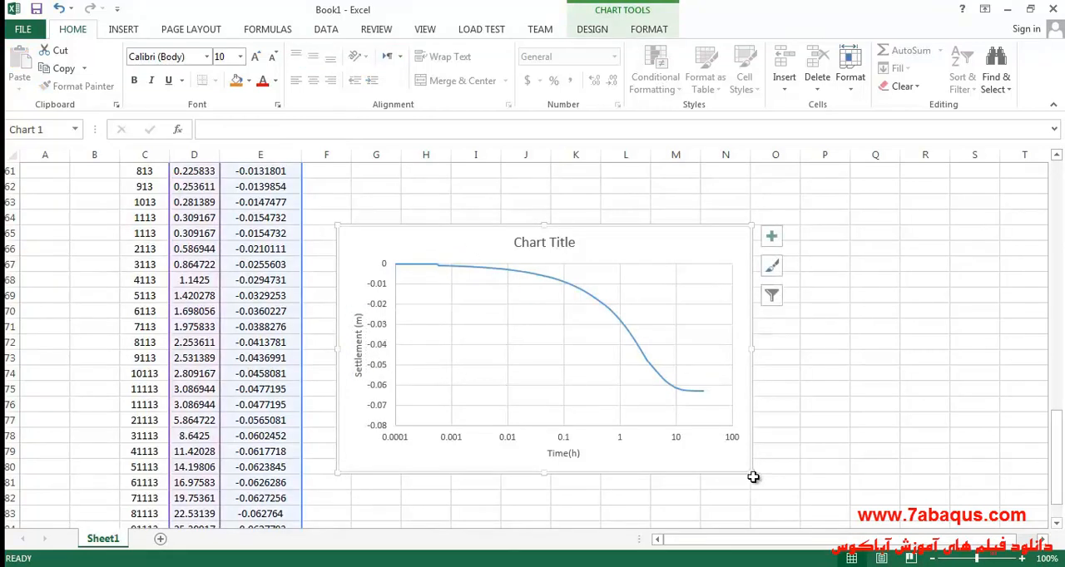
- Enlarge the settlement chart in width and height and move it up about three rows on the sheet
drag(748, 472, 805, 516)
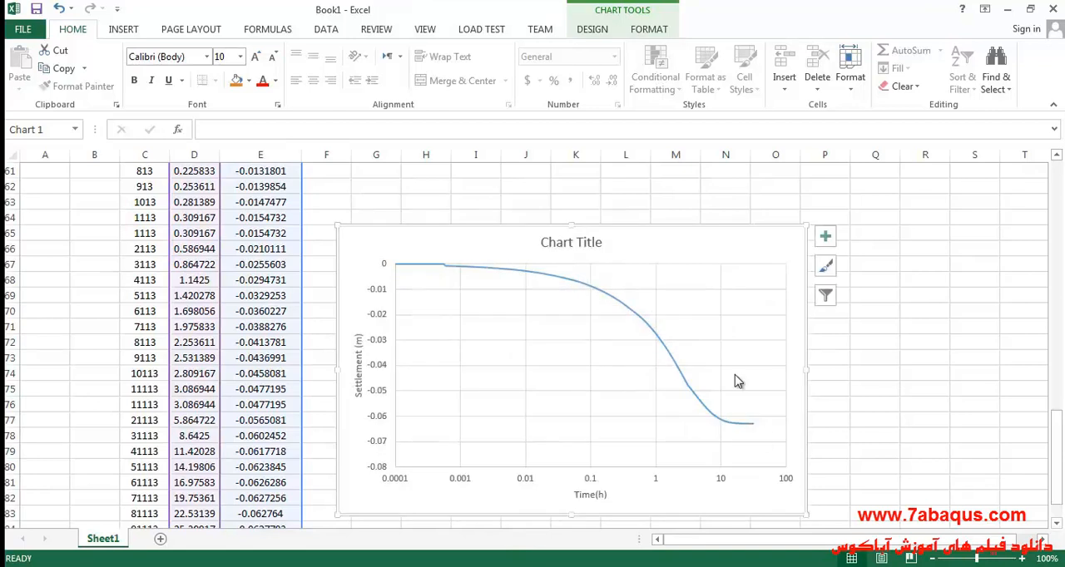
drag(685, 253, 682, 209)
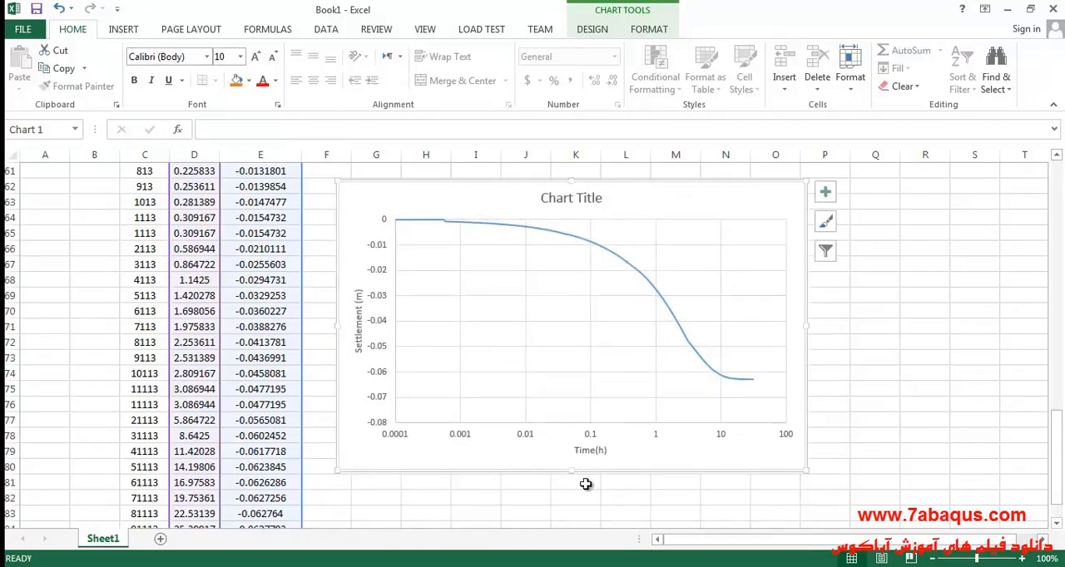
drag(571, 473, 571, 492)
- Fill the chart's plot area with the desktop picture 2020-04-14_010746.png and enlarge the chart from its lower-left corner
double_click(560, 343)
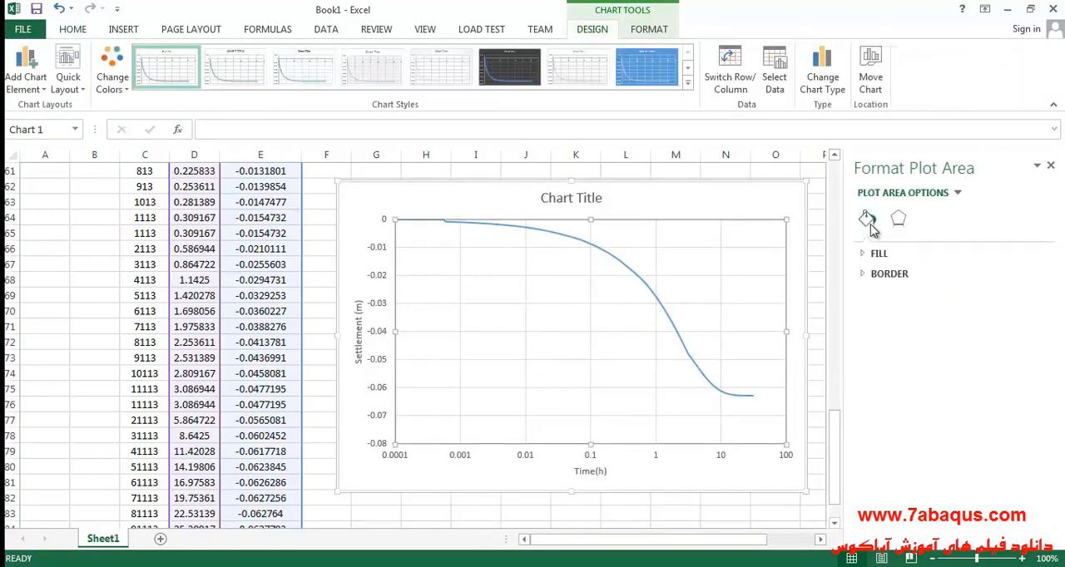
click(873, 254)
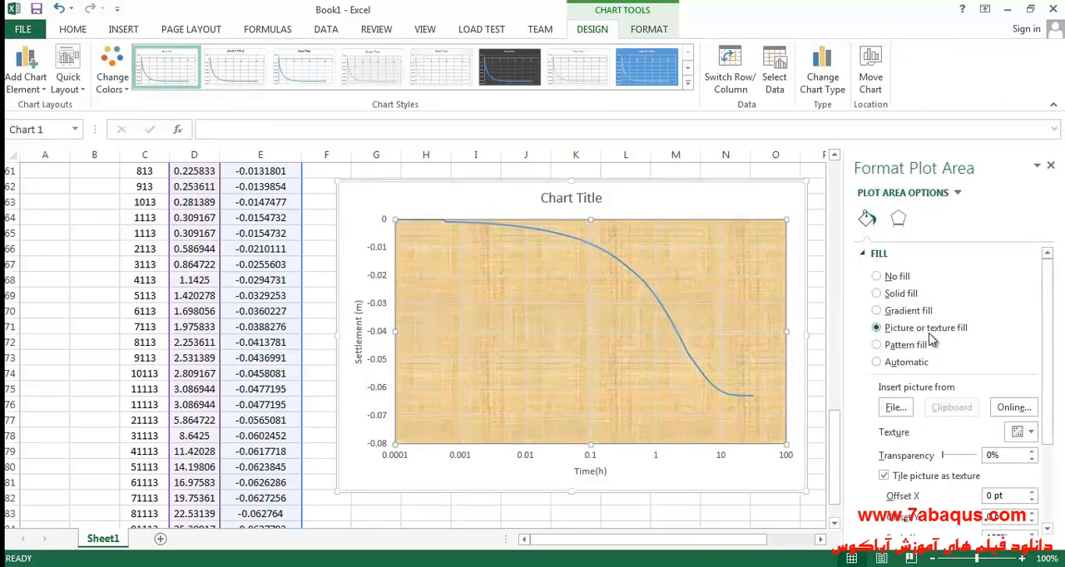
click(895, 409)
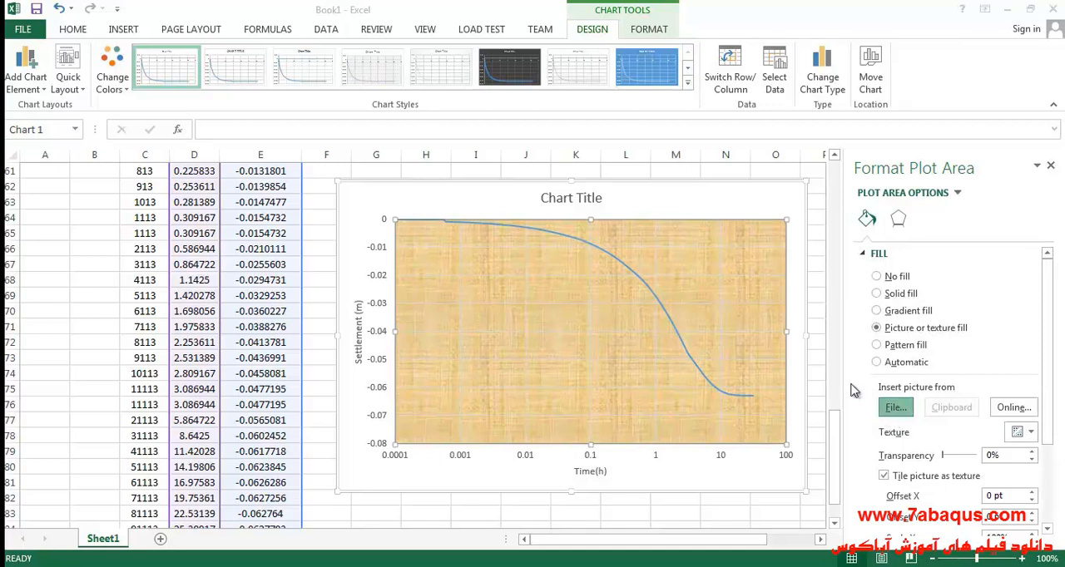
click(59, 139)
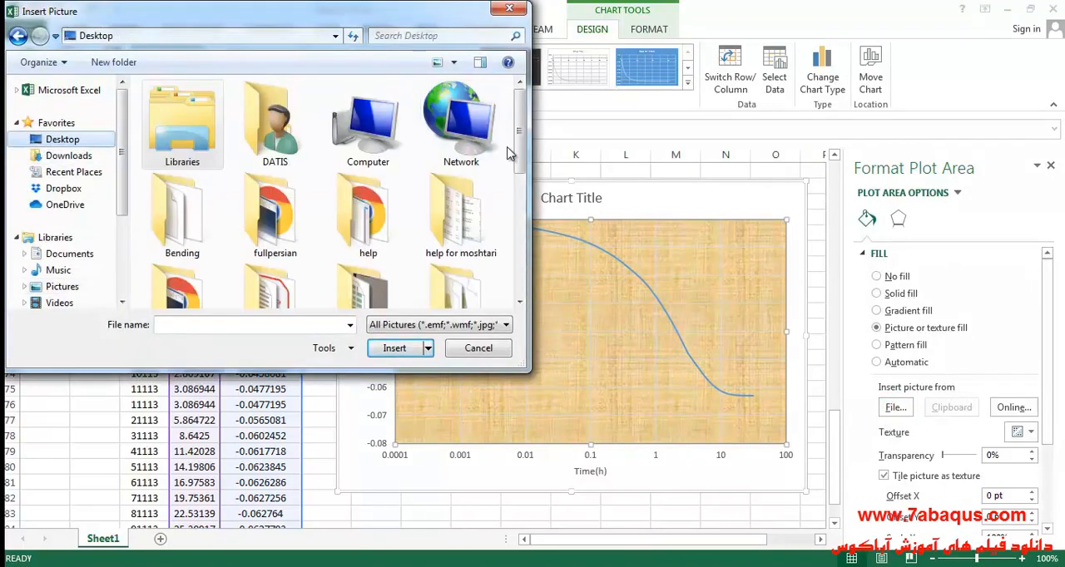
drag(521, 148, 521, 264)
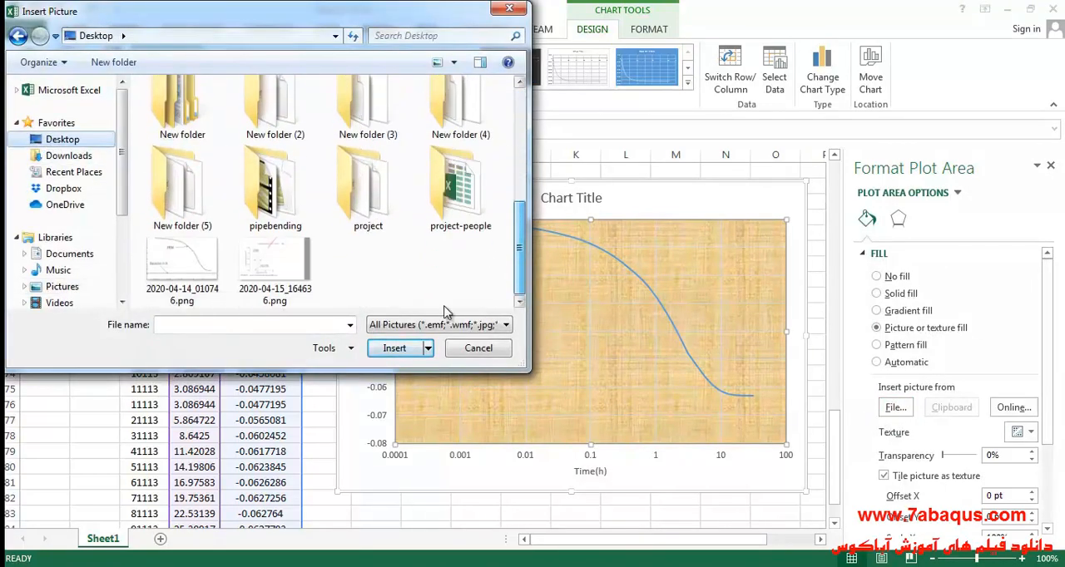
click(190, 273)
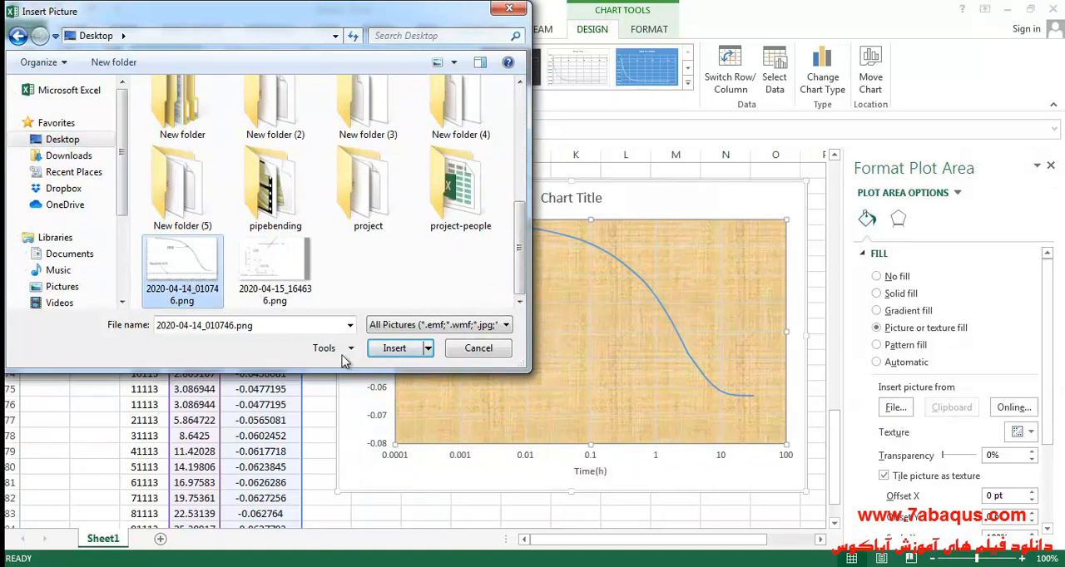
click(396, 350)
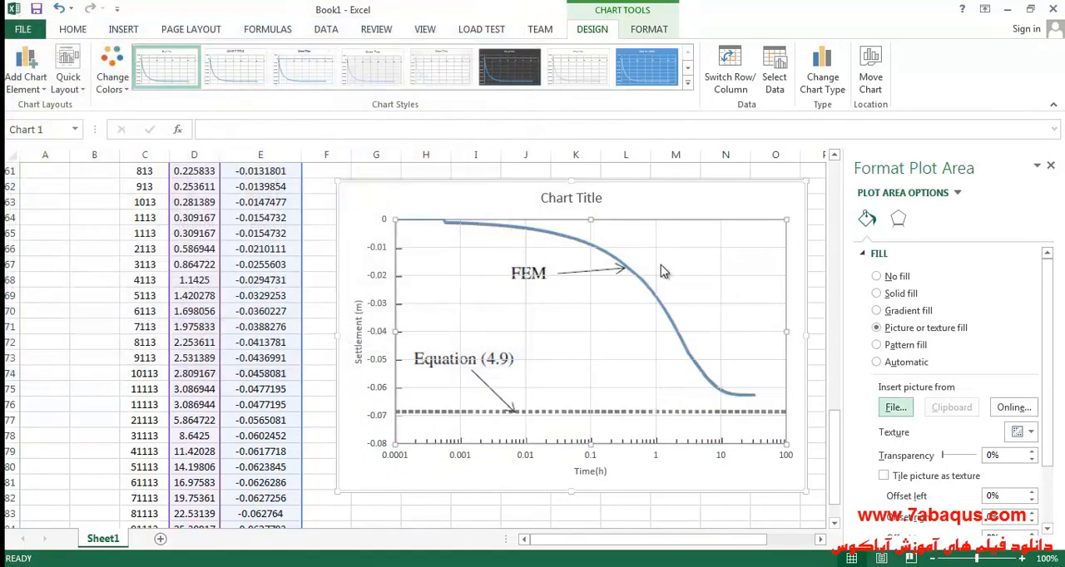
drag(339, 490, 322, 519)
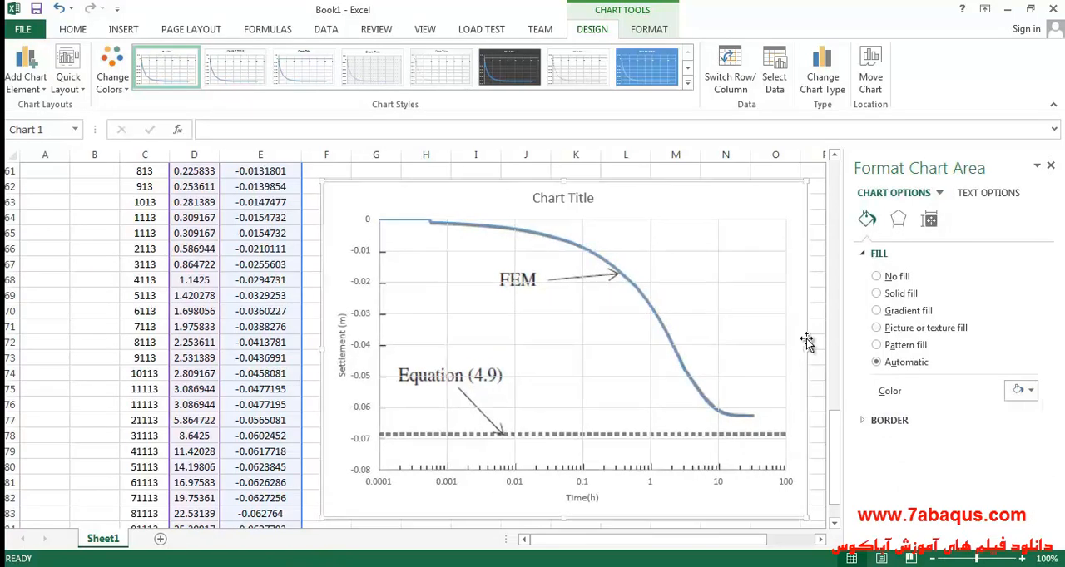
click(1050, 168)
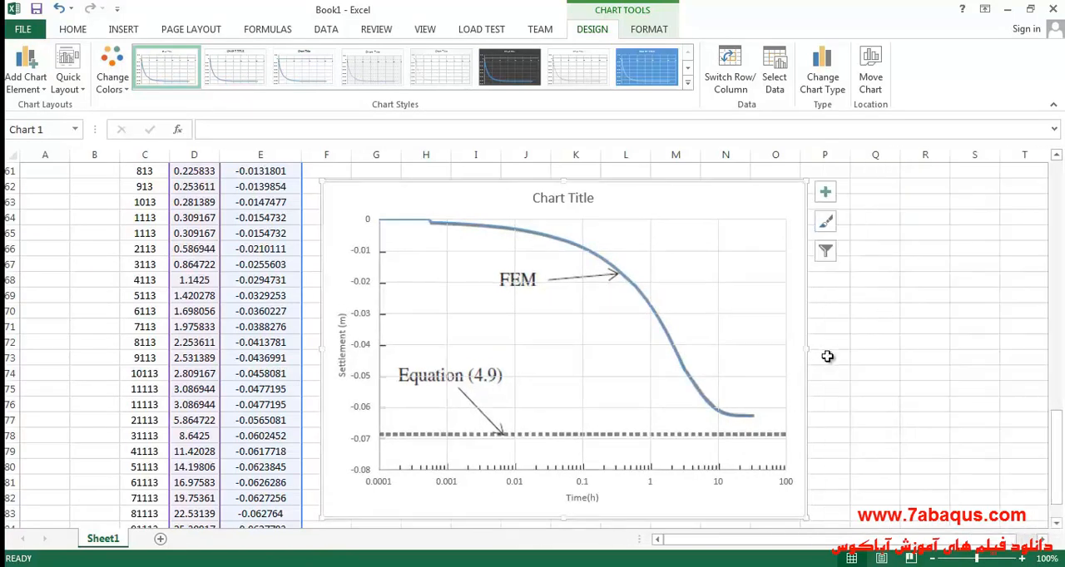
- Enlarge the settlement chart in width and height so that its right edge reaches about the middle of column P
drag(808, 348, 827, 348)
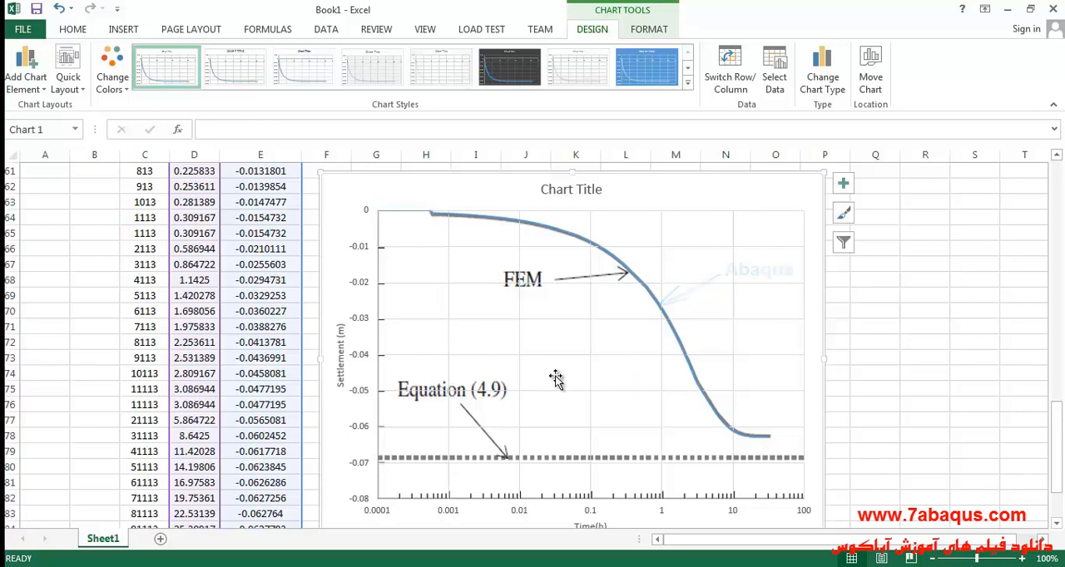
- Open the last settlement value in column E for editing and select its contents to examine the ultimate consolidation settlement
scroll(298, 412, down, 3)
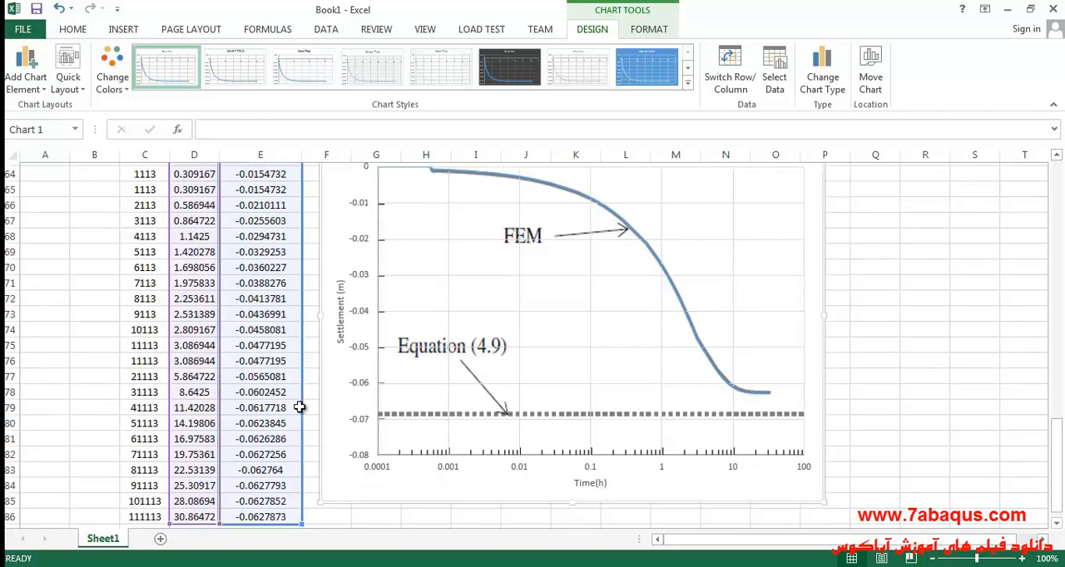
scroll(537, 311, up, 1)
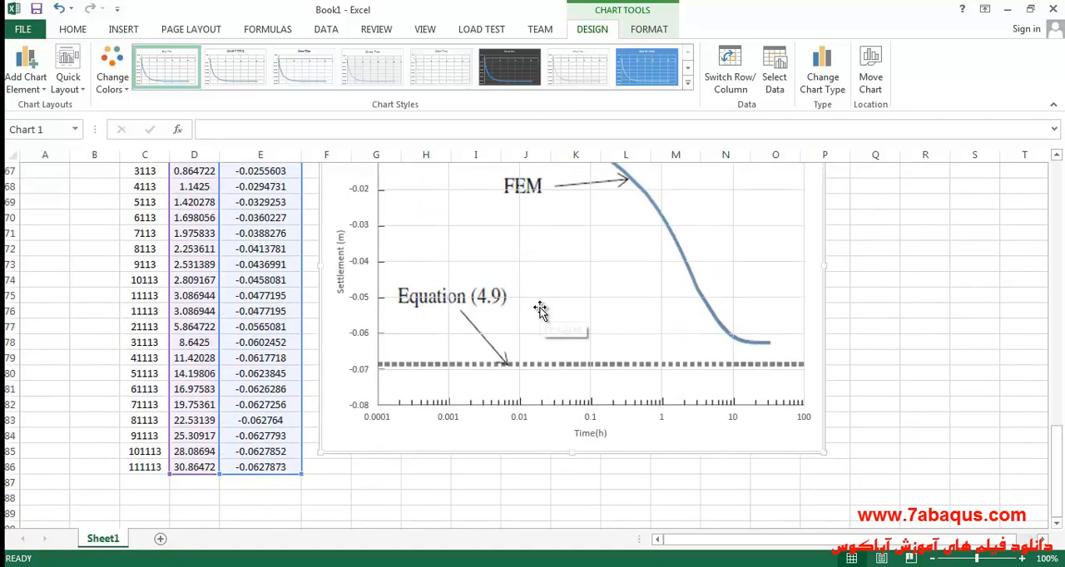
double_click(268, 467)
drag(235, 467, 371, 486)
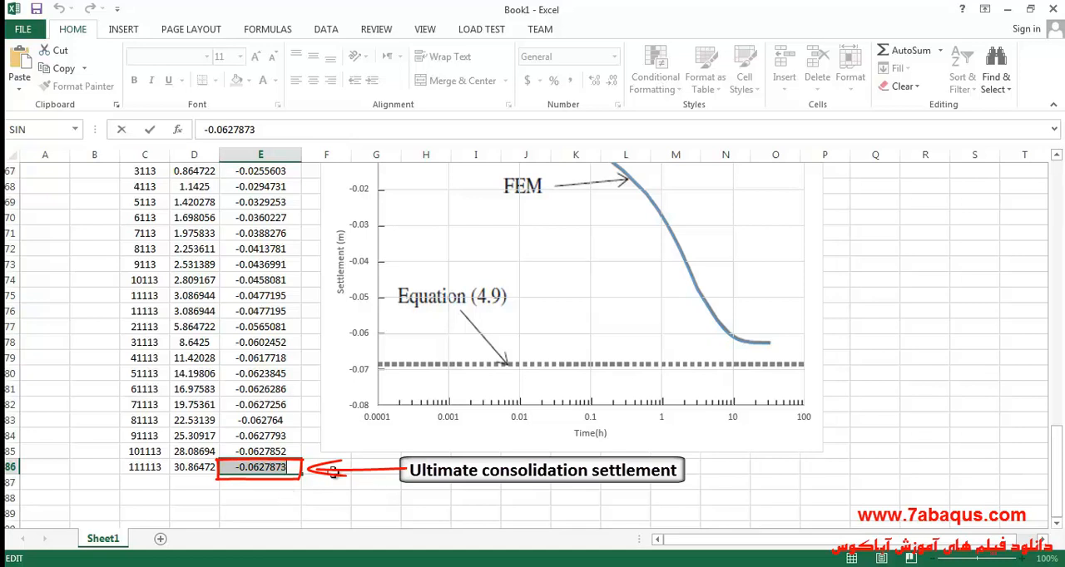
- Check Figure 4.16 in the Adobe Acrobat Reader textbook, return to Excel, and compare the overlaid curves with the last settlement value
click(411, 566)
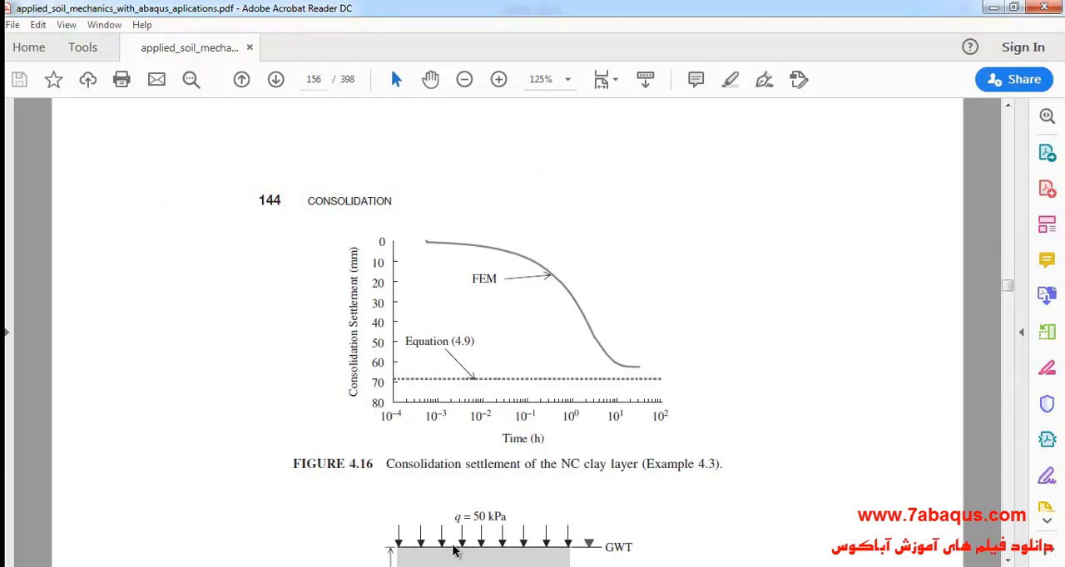
mouse_move(832, 565)
click(754, 520)
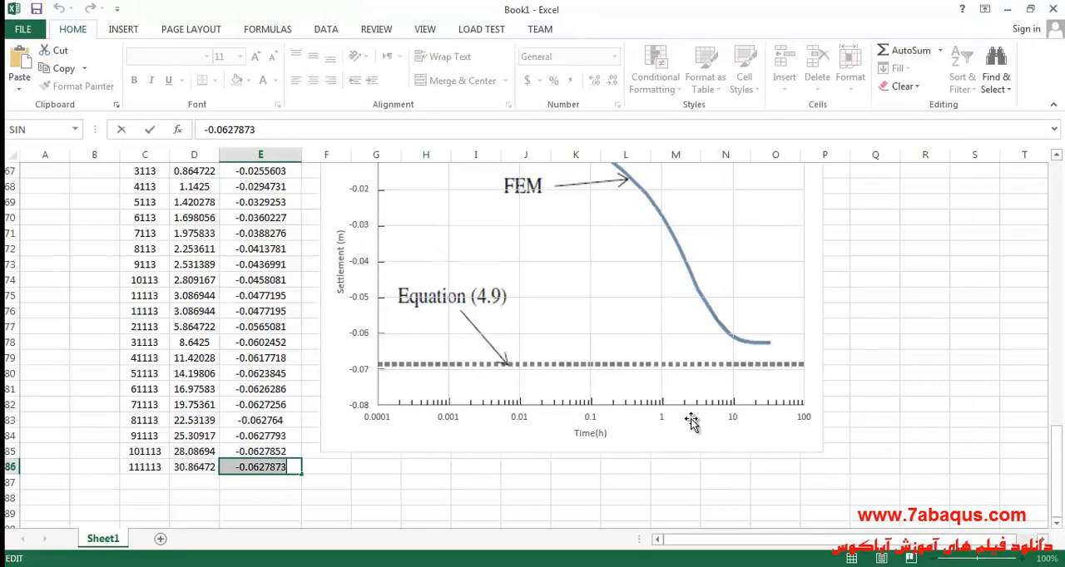
scroll(558, 374, up, 2)
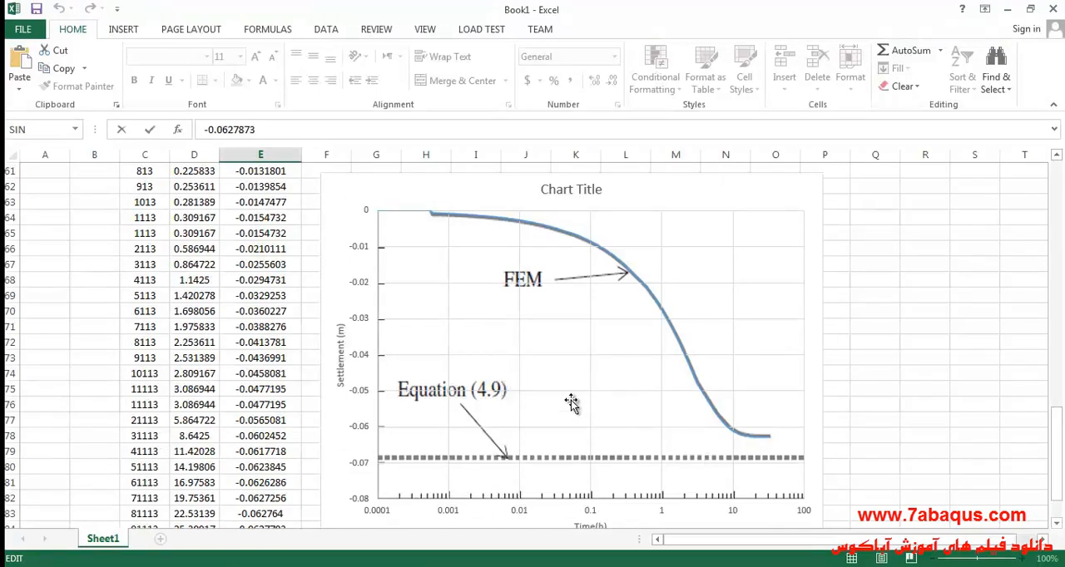
scroll(571, 402, down, 1)
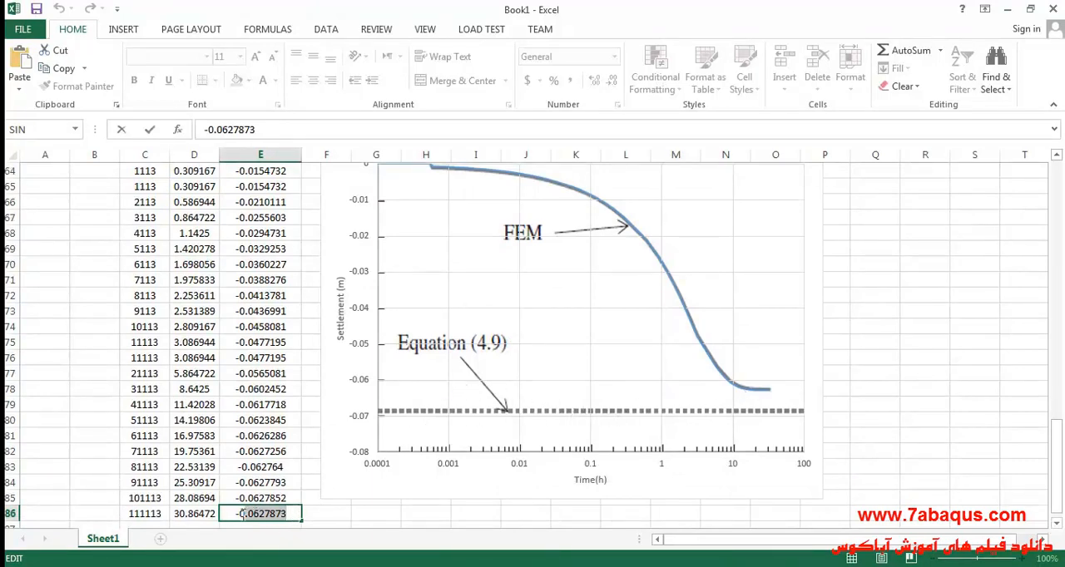
scroll(376, 461, down, 1)
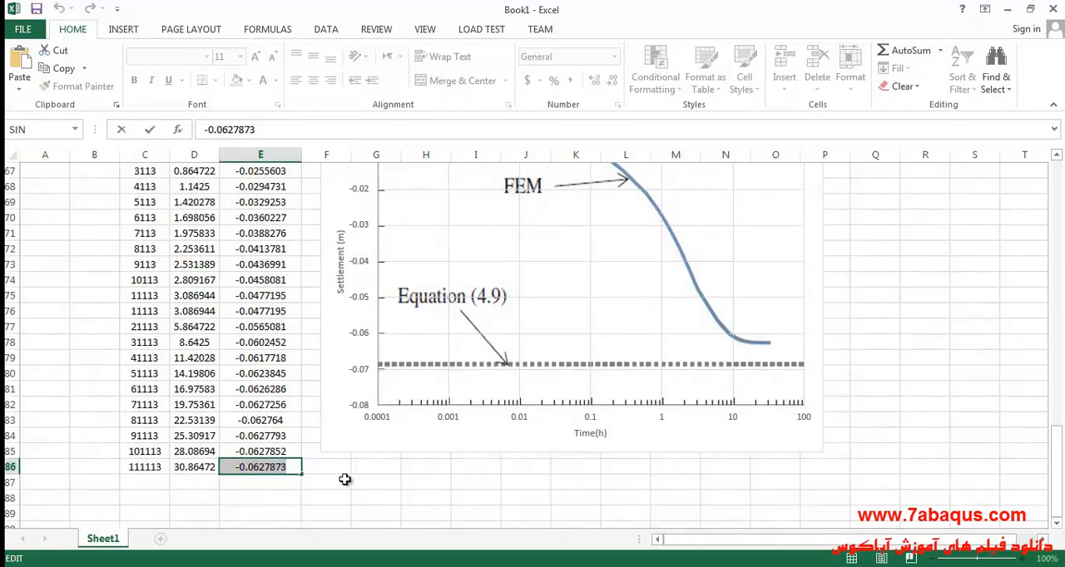